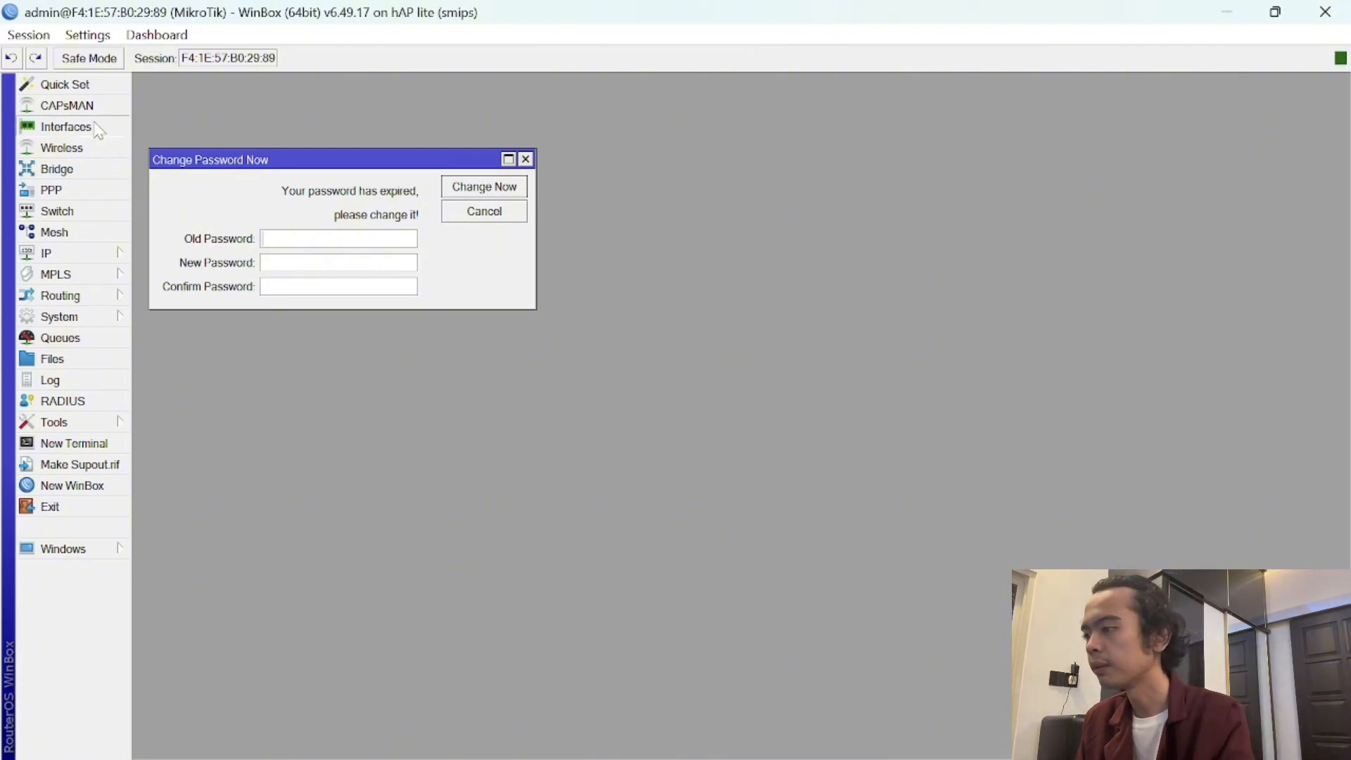
# - Dismiss the password-change prompt and rename ether1 to 'ether1 - internet'
pyautogui.click(67, 127)
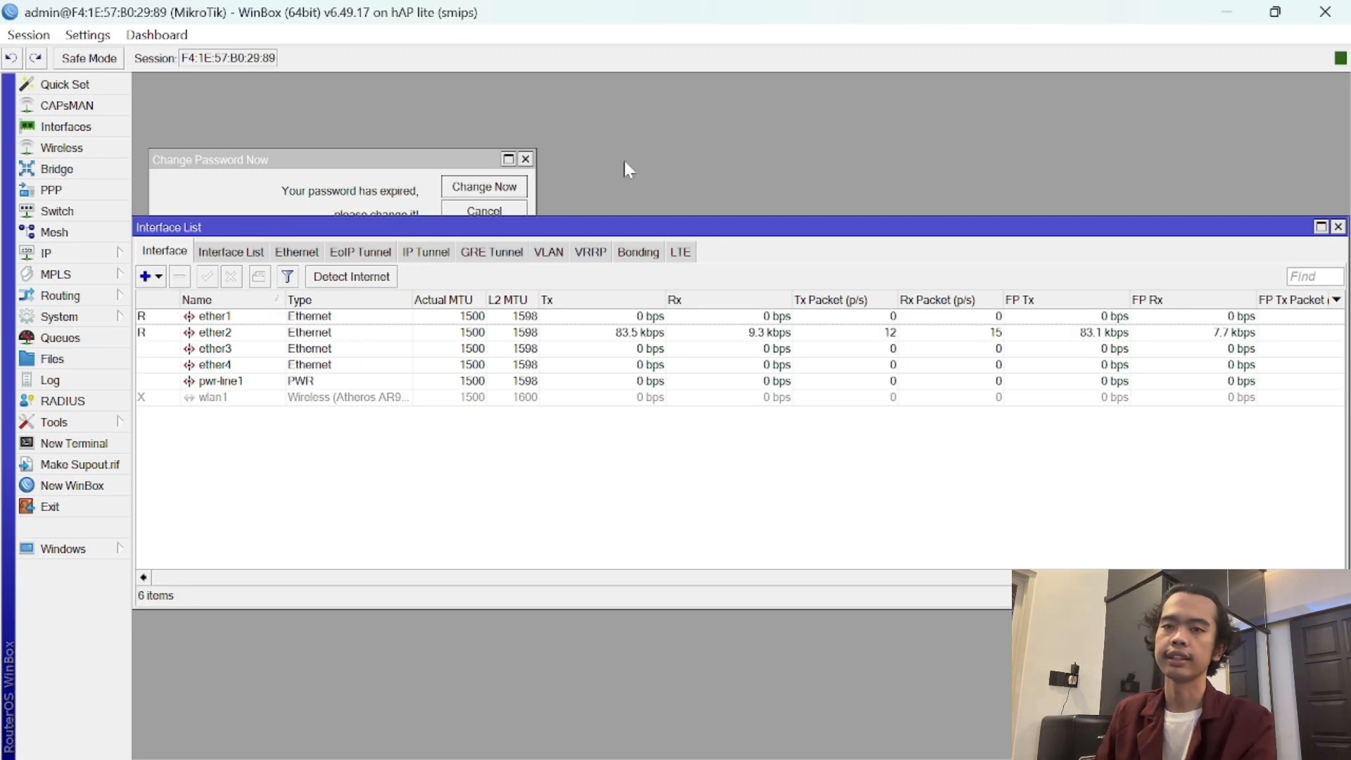
pyautogui.click(525, 159)
pyautogui.click(525, 159)
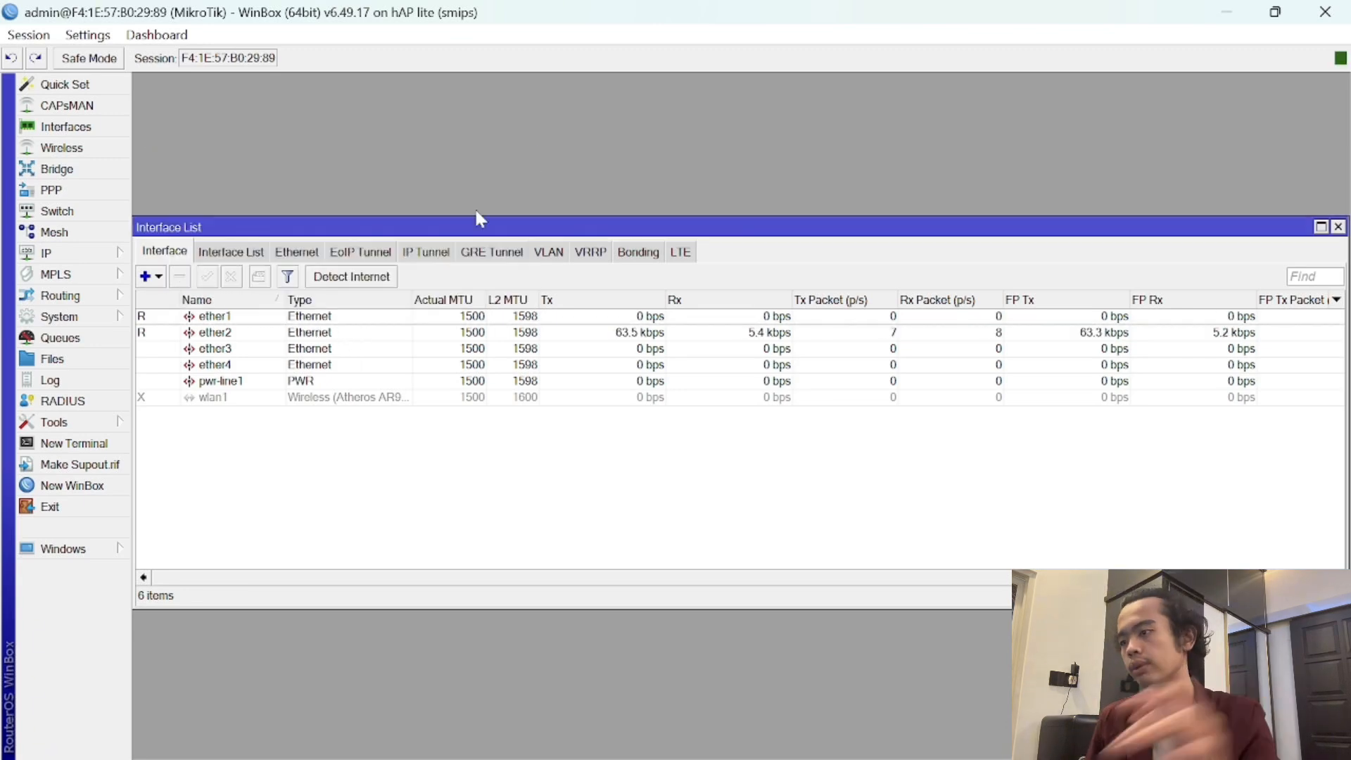
pyautogui.click(239, 323)
pyautogui.doubleClick(239, 323)
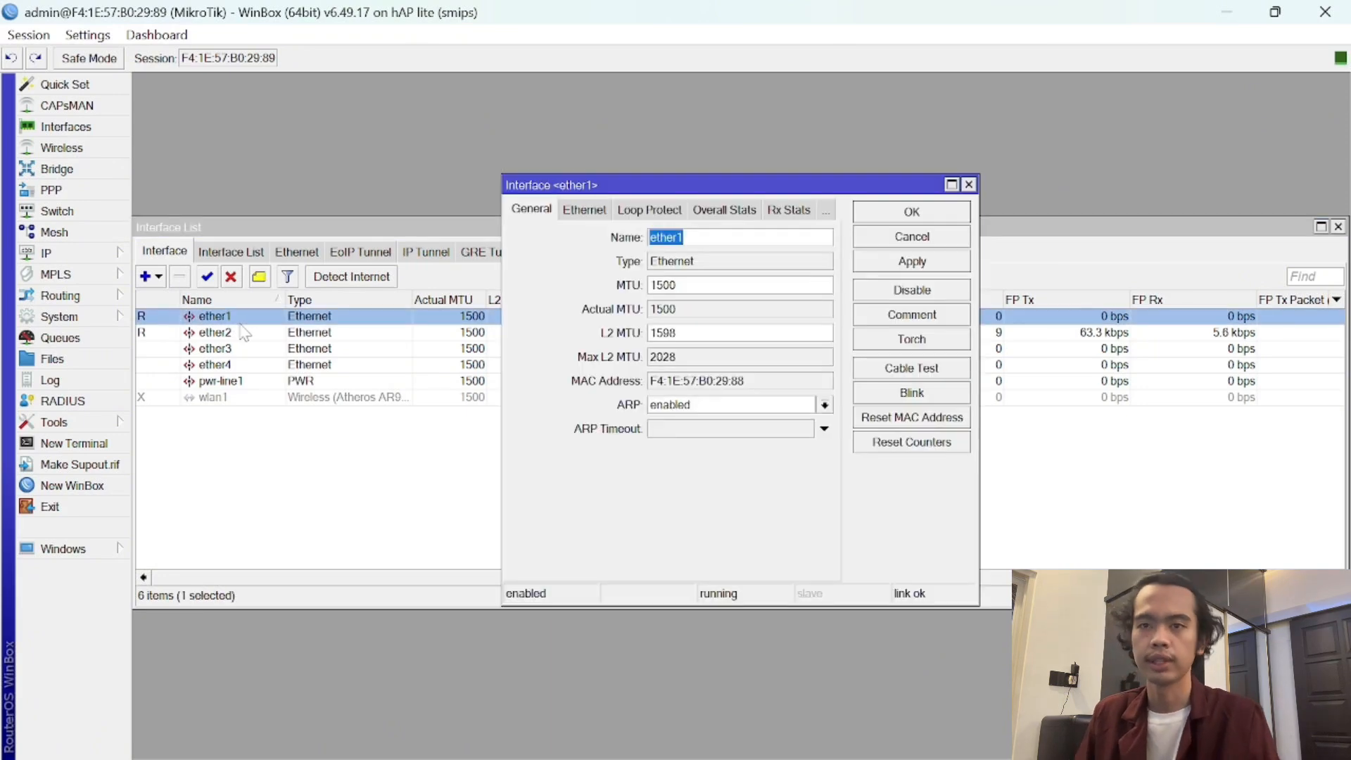
pyautogui.press('End')
pyautogui.write('- in')
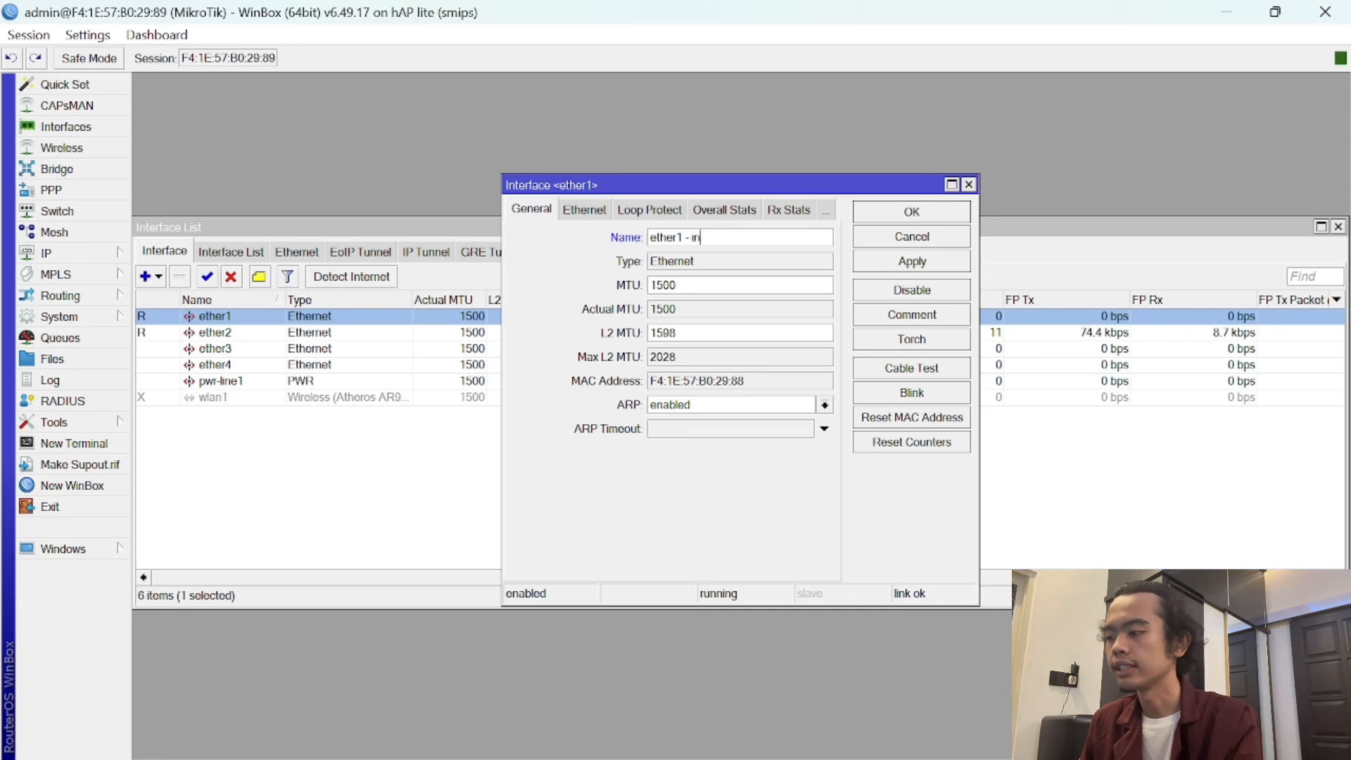
pyautogui.write('ternet')
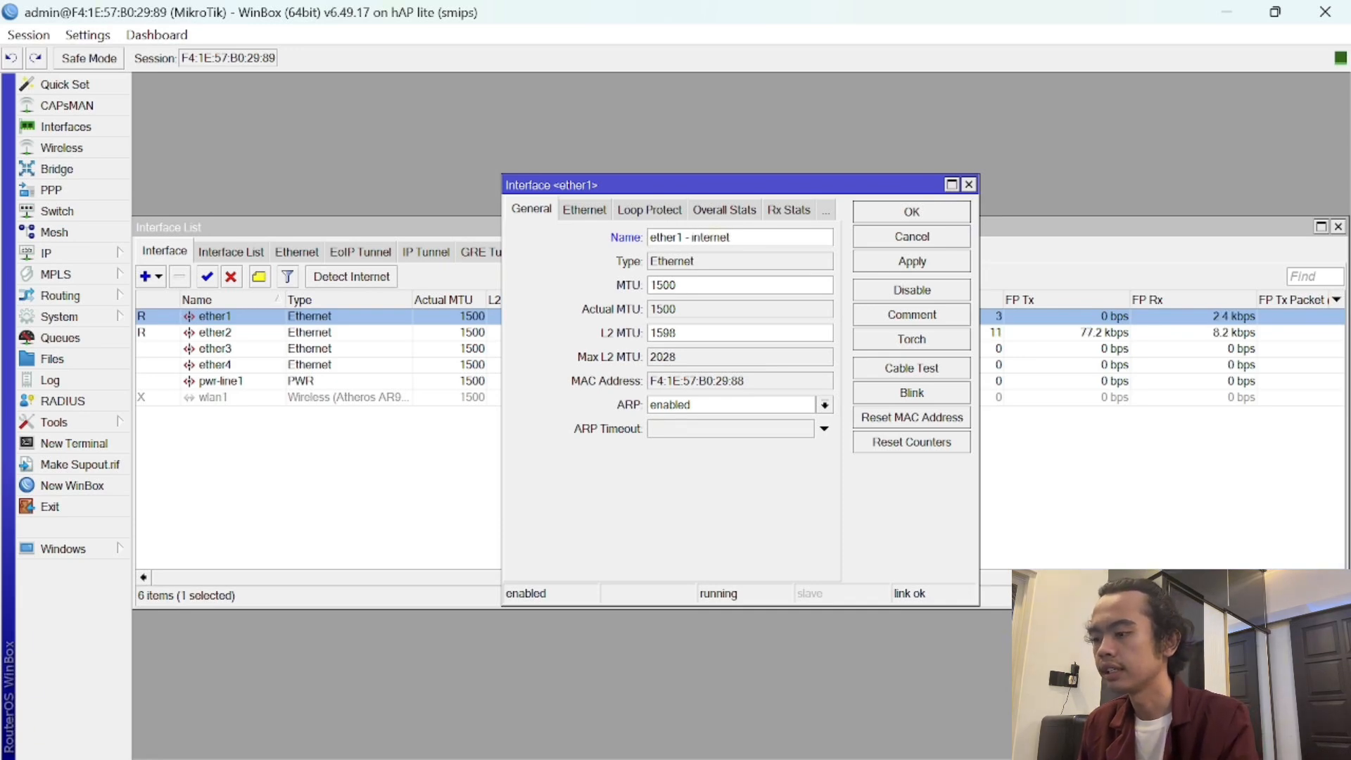
pyautogui.click(938, 212)
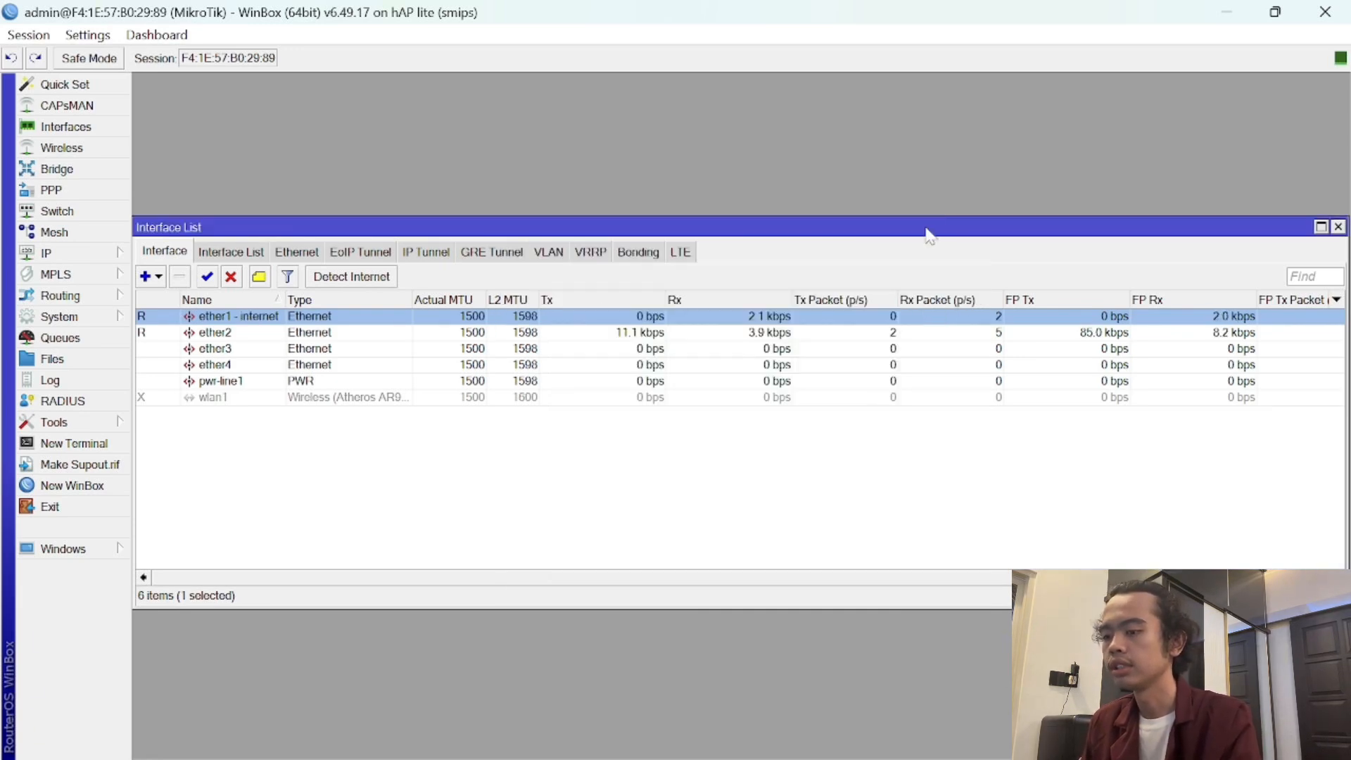
# - Rename ether2 to 'ether2 - hotspot' and close the interface list
pyautogui.doubleClick(236, 335)
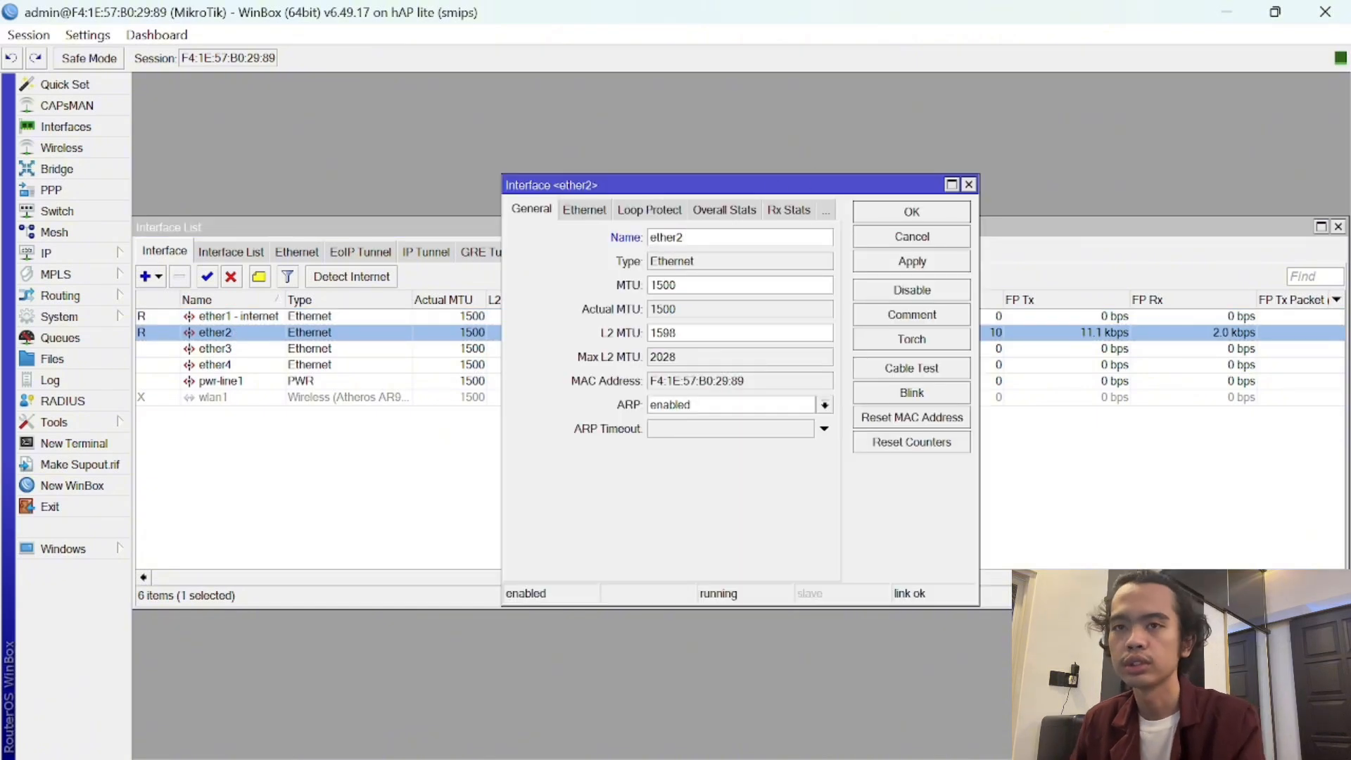
pyautogui.write('- ho')
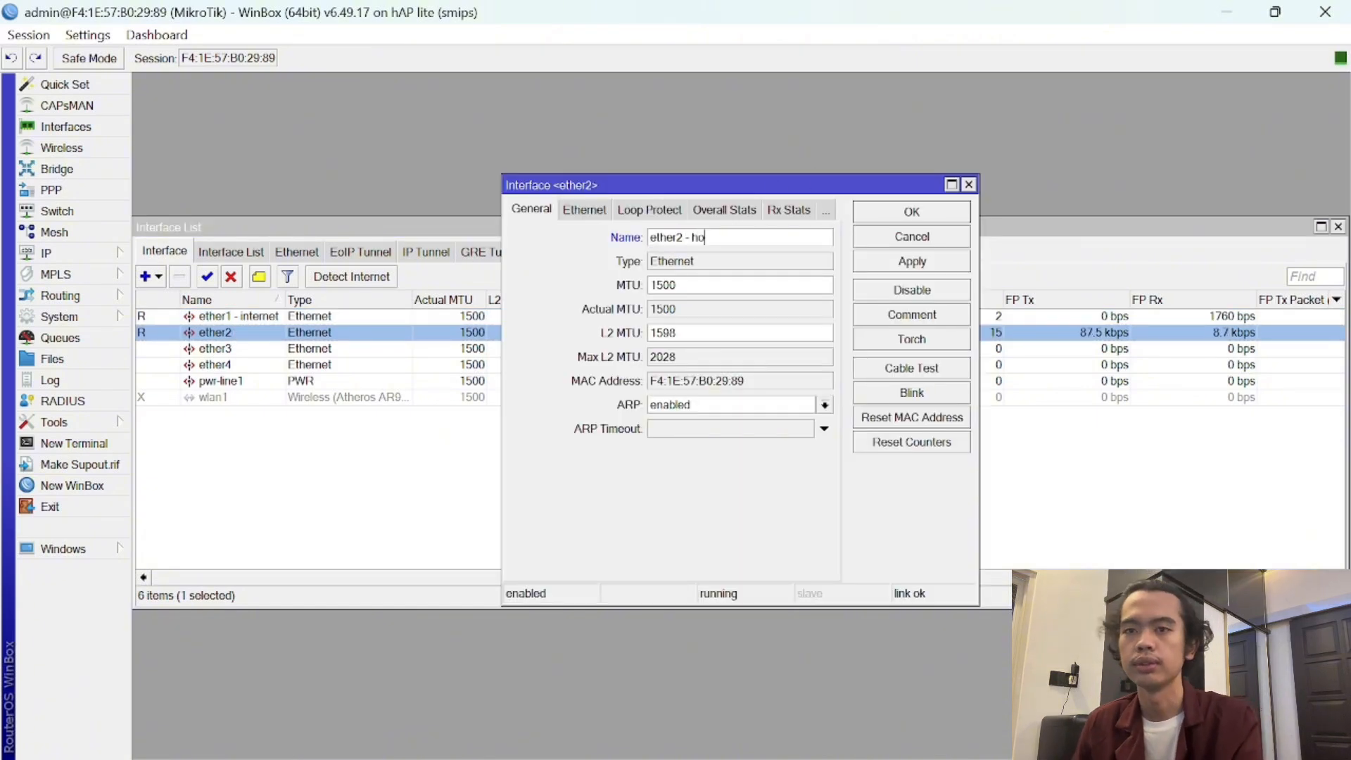
pyautogui.write('tspot')
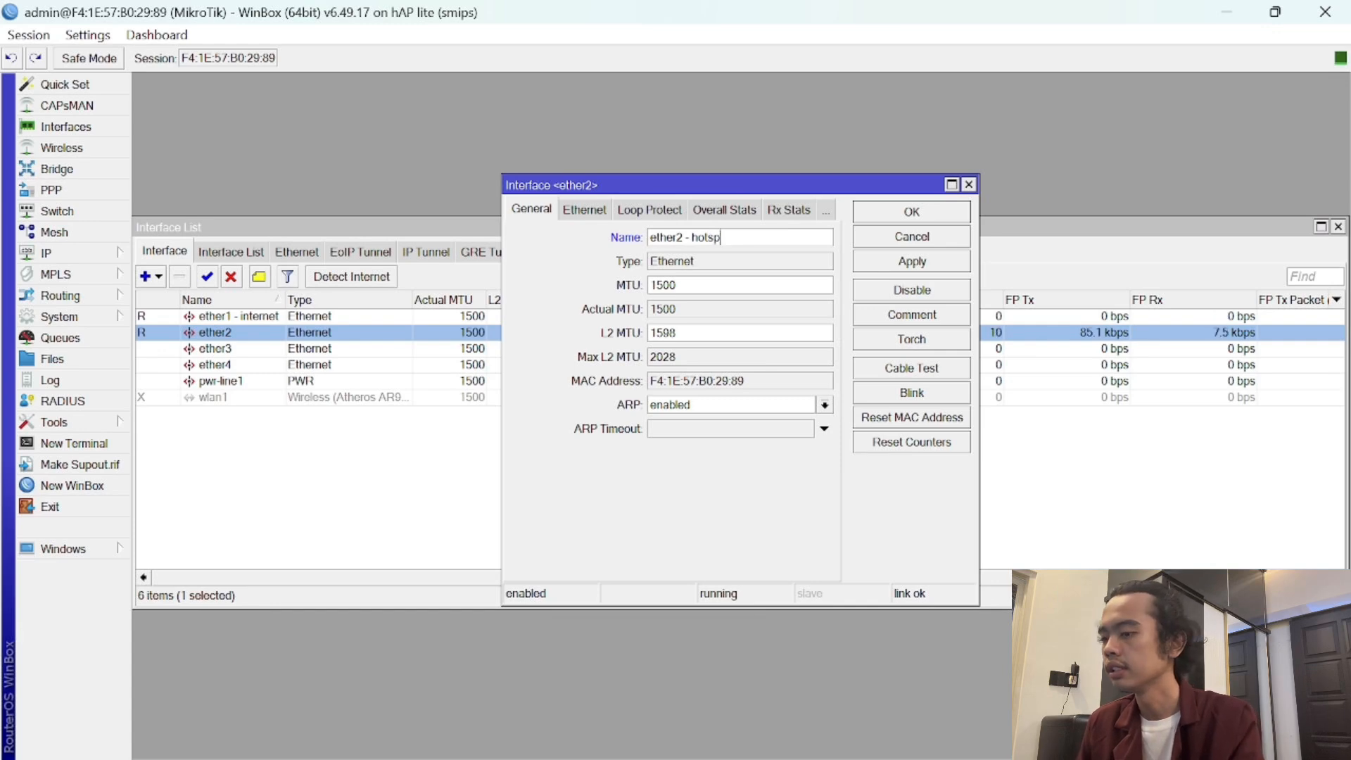
pyautogui.click(898, 223)
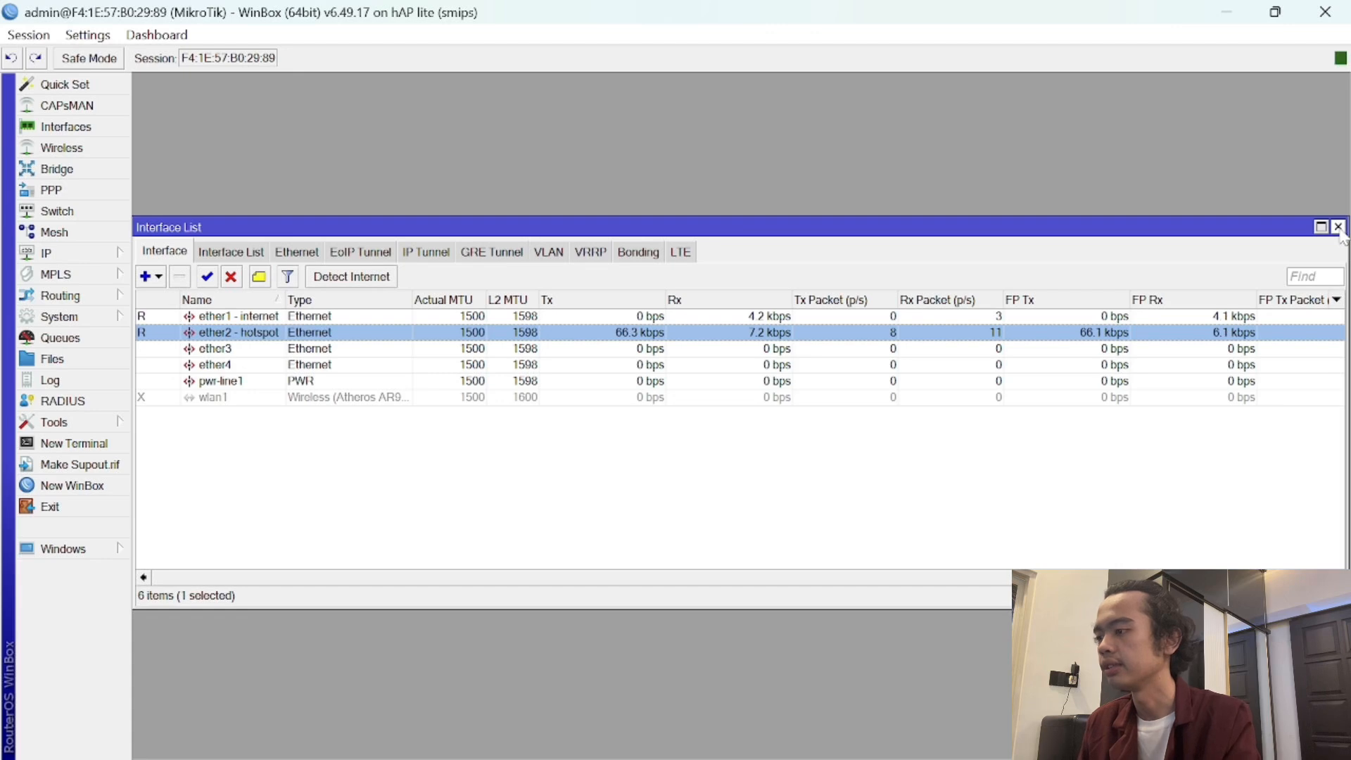
pyautogui.click(1338, 227)
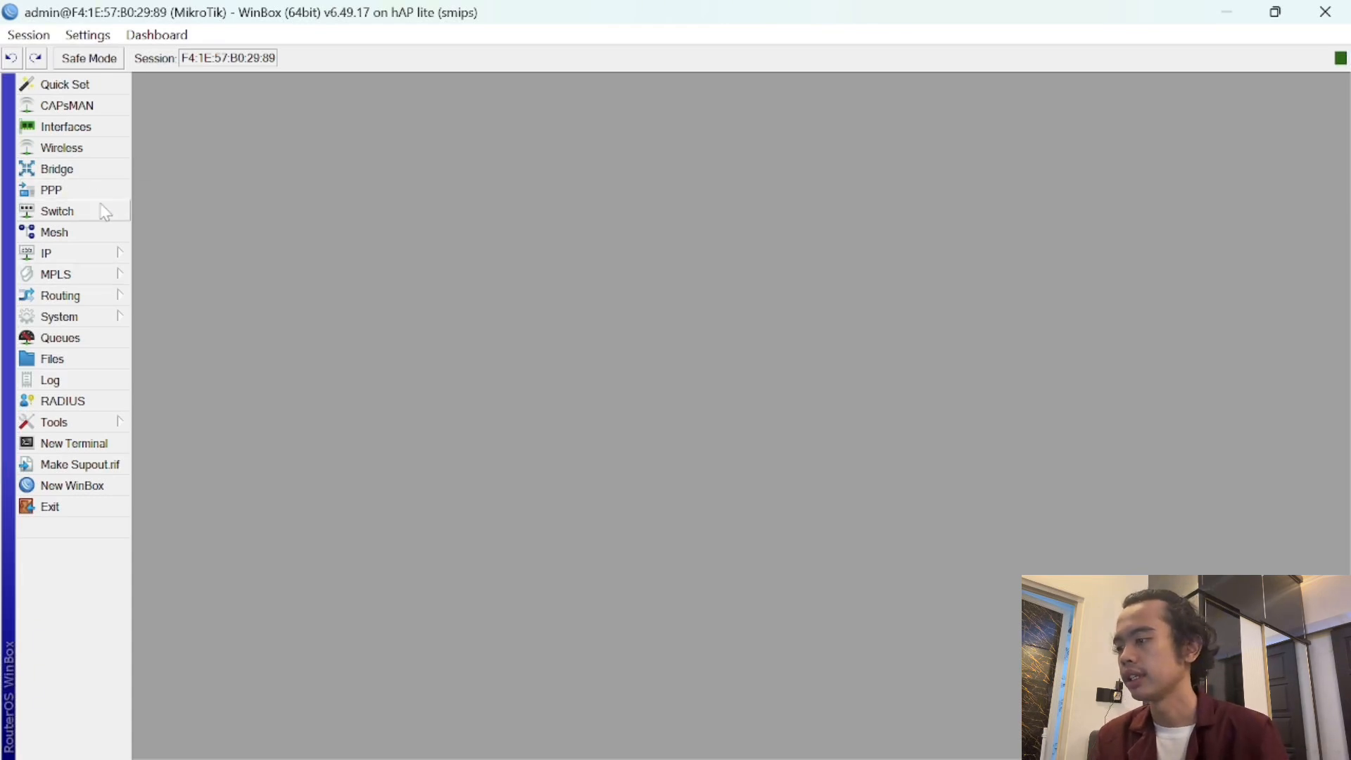
# - Create a new bridge named 'bridge - wan'
pyautogui.click(96, 174)
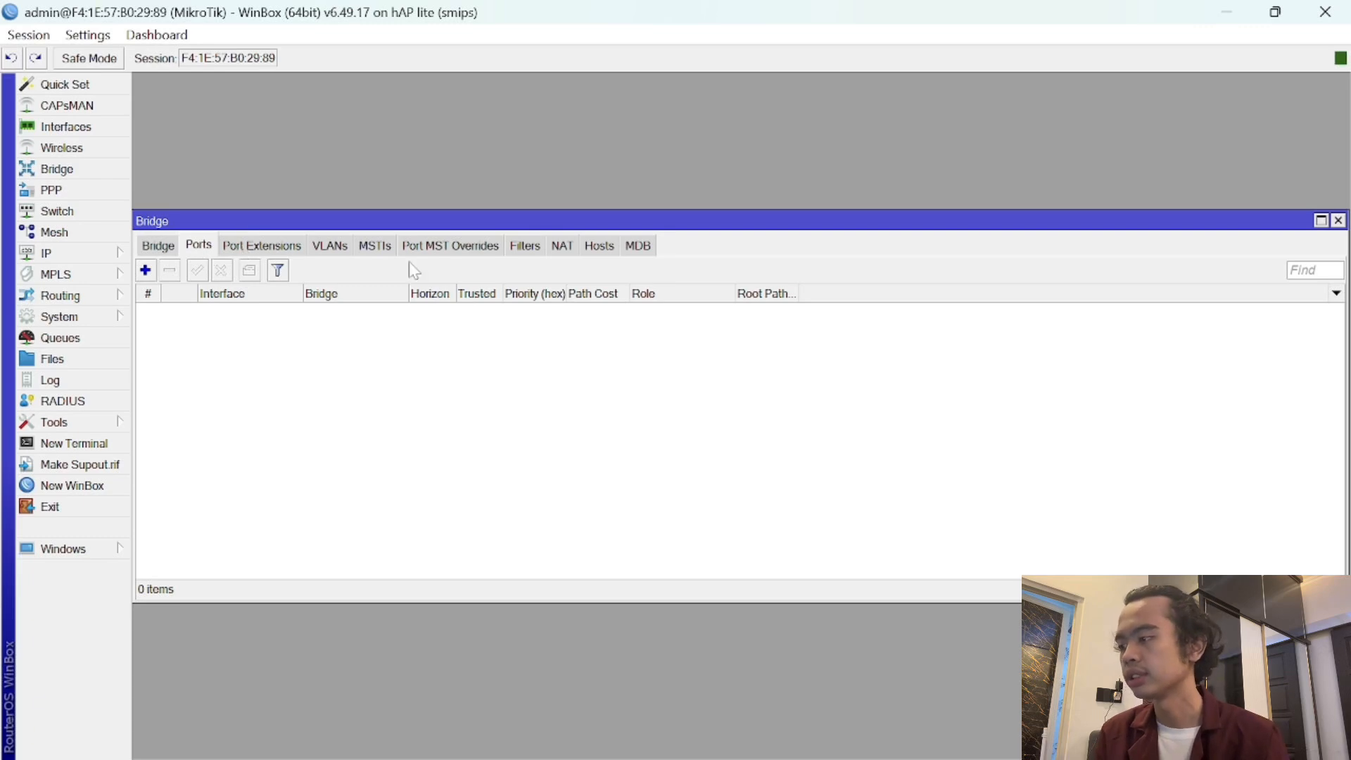
pyautogui.click(154, 253)
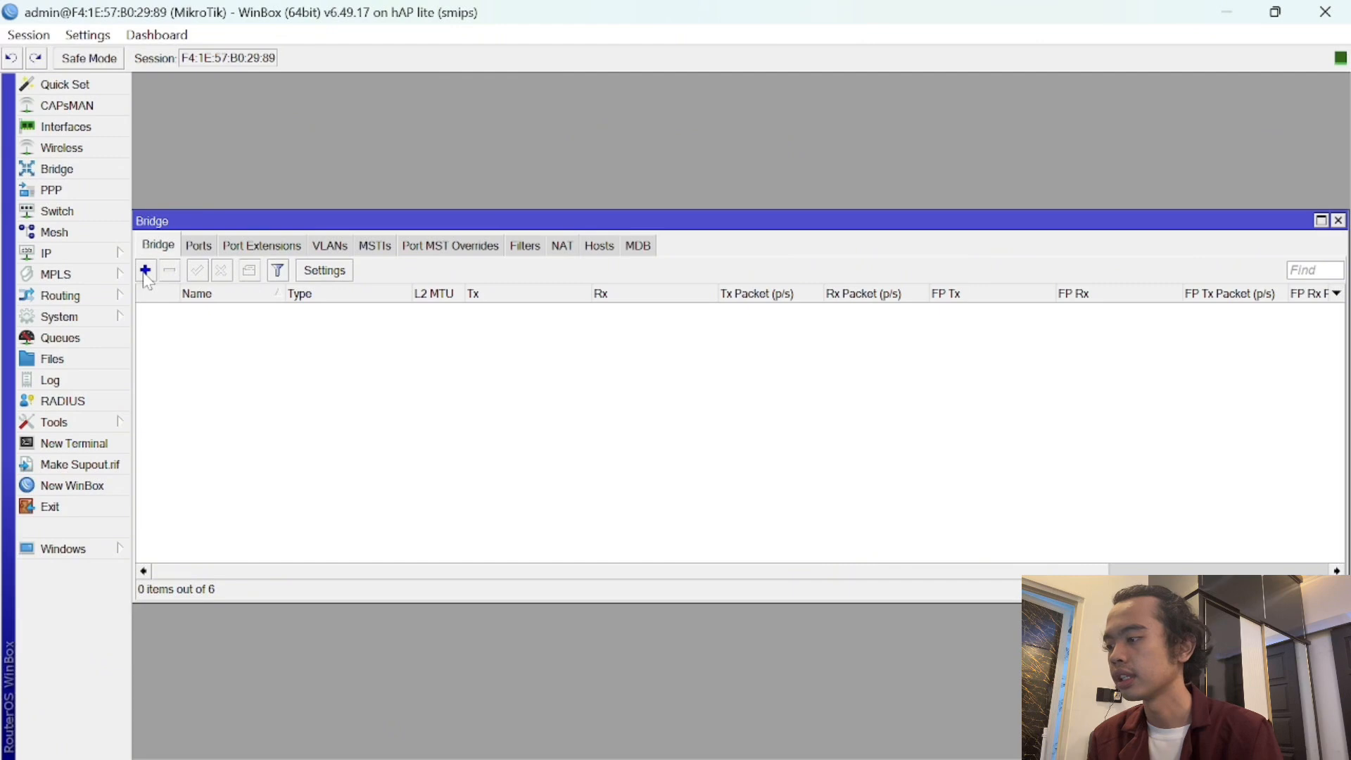
pyautogui.click(146, 272)
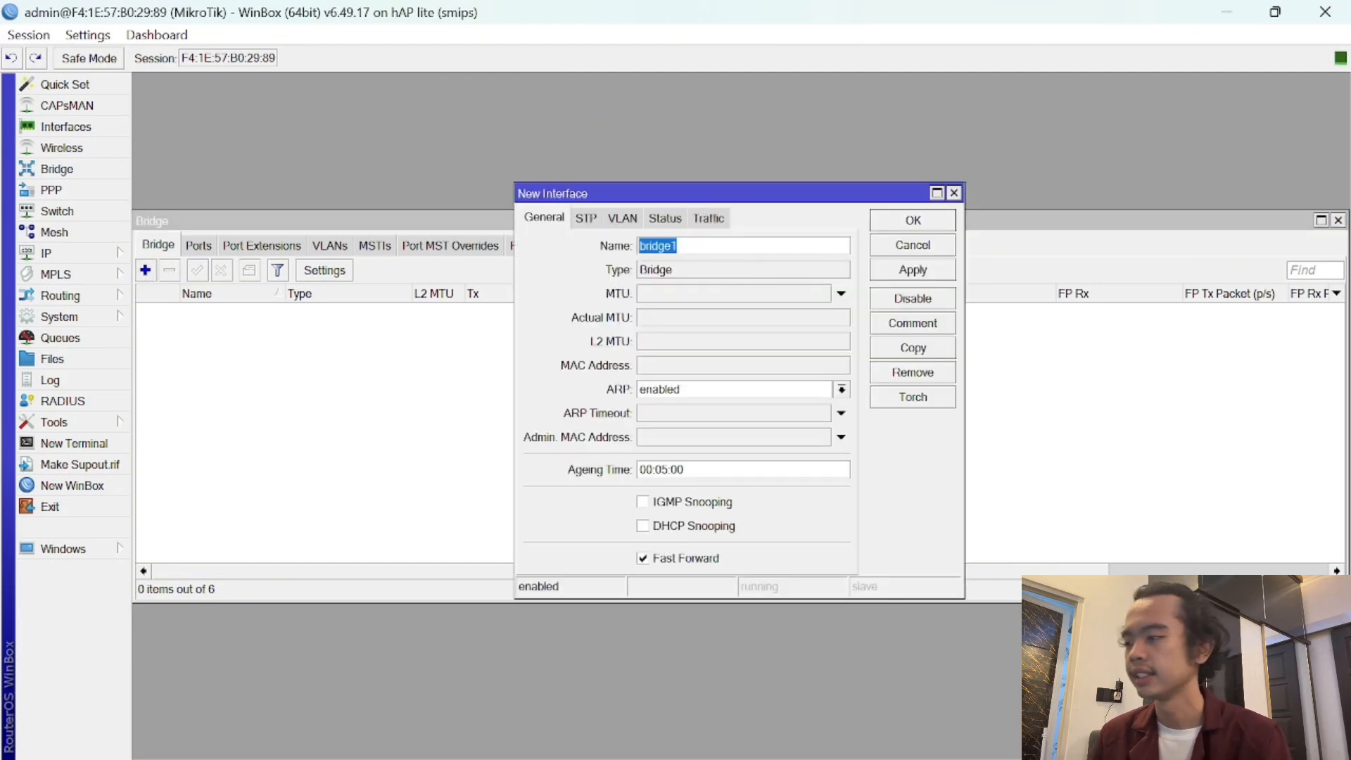
pyautogui.click(680, 245)
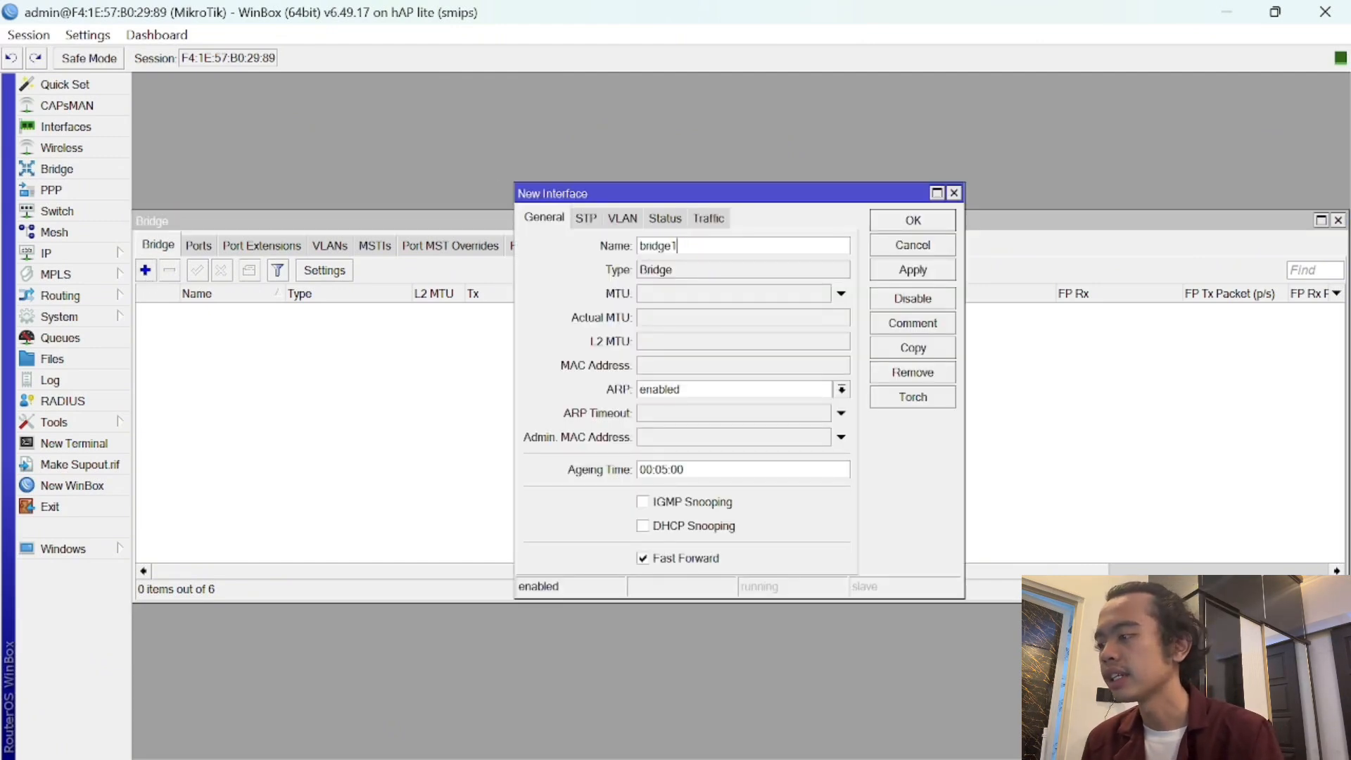
pyautogui.click(913, 221)
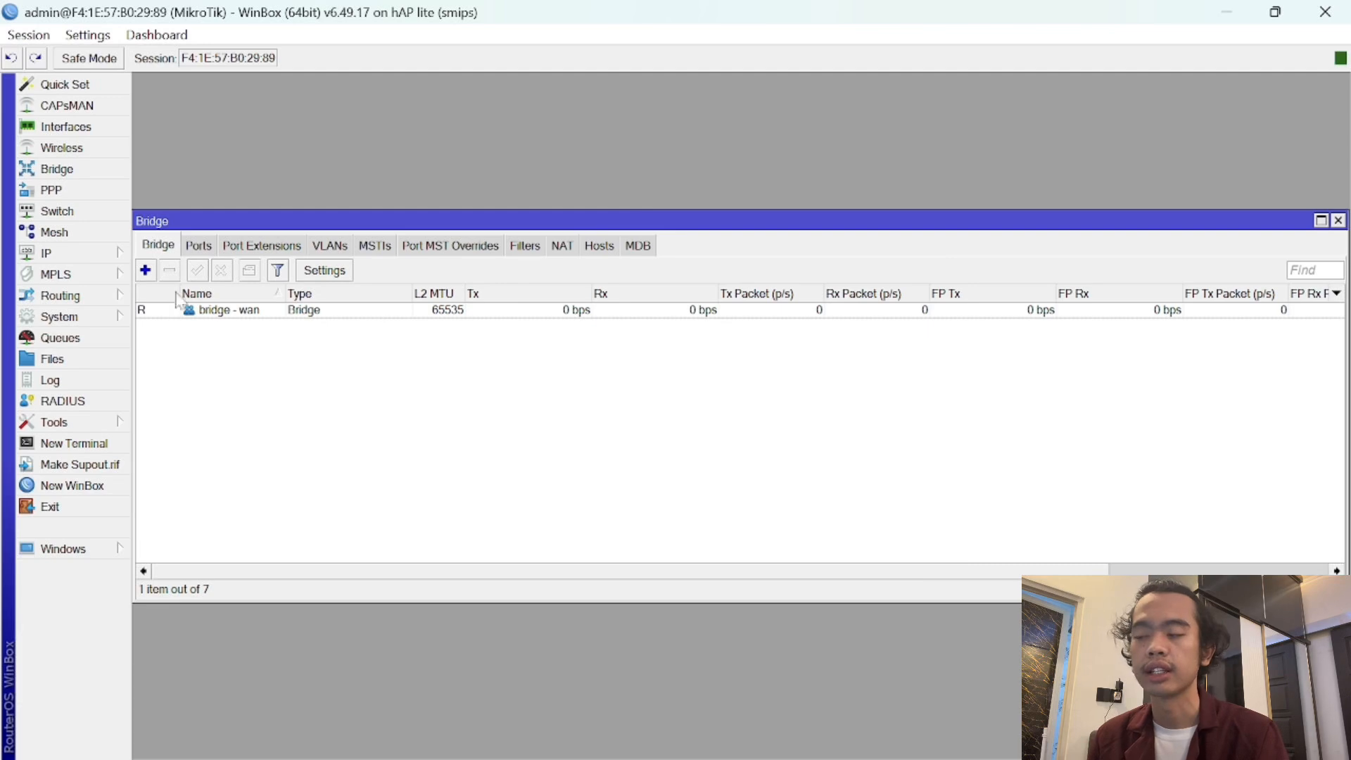
# - Create a second bridge named 'bridge - lan' and show the bridge Ports list
pyautogui.click(148, 274)
pyautogui.press('Right')
pyautogui.press('BackSpace')
pyautogui.write('- lan')
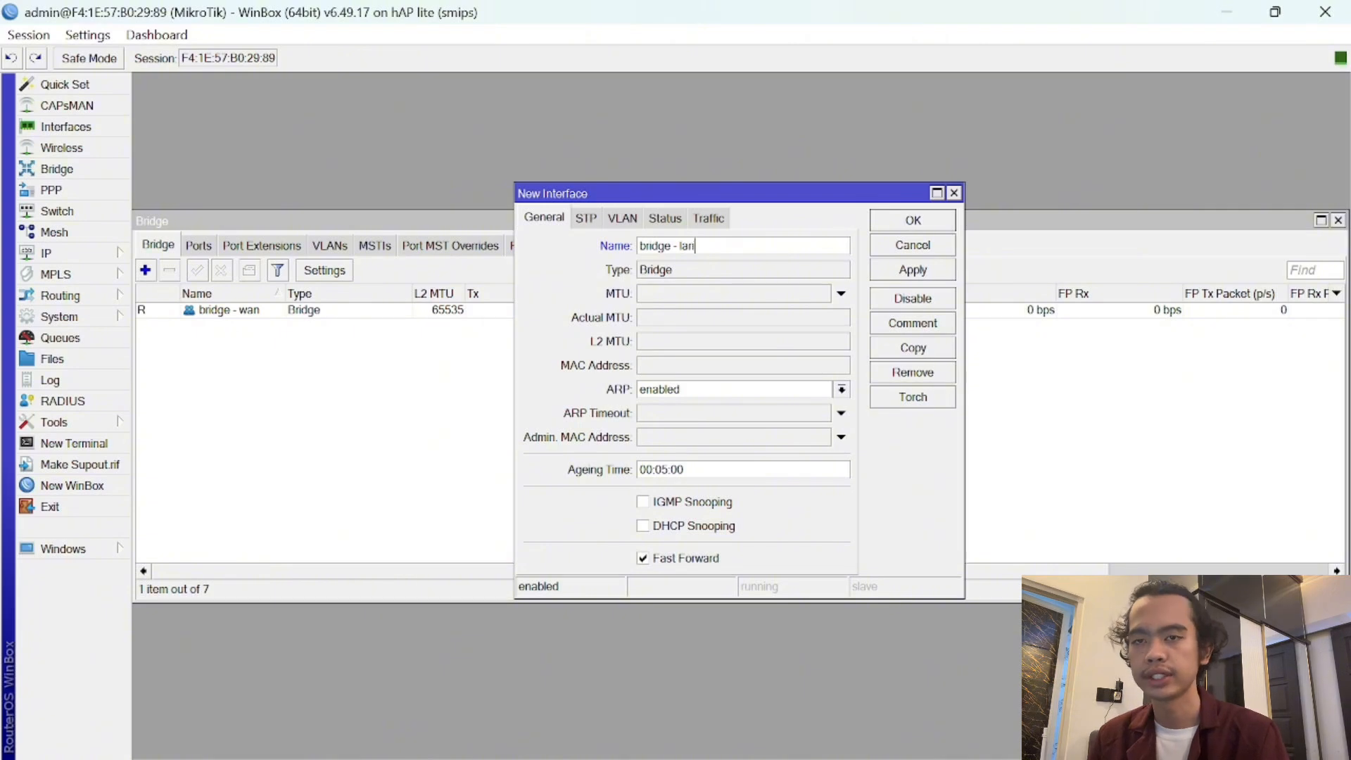
pyautogui.click(913, 270)
pyautogui.click(914, 221)
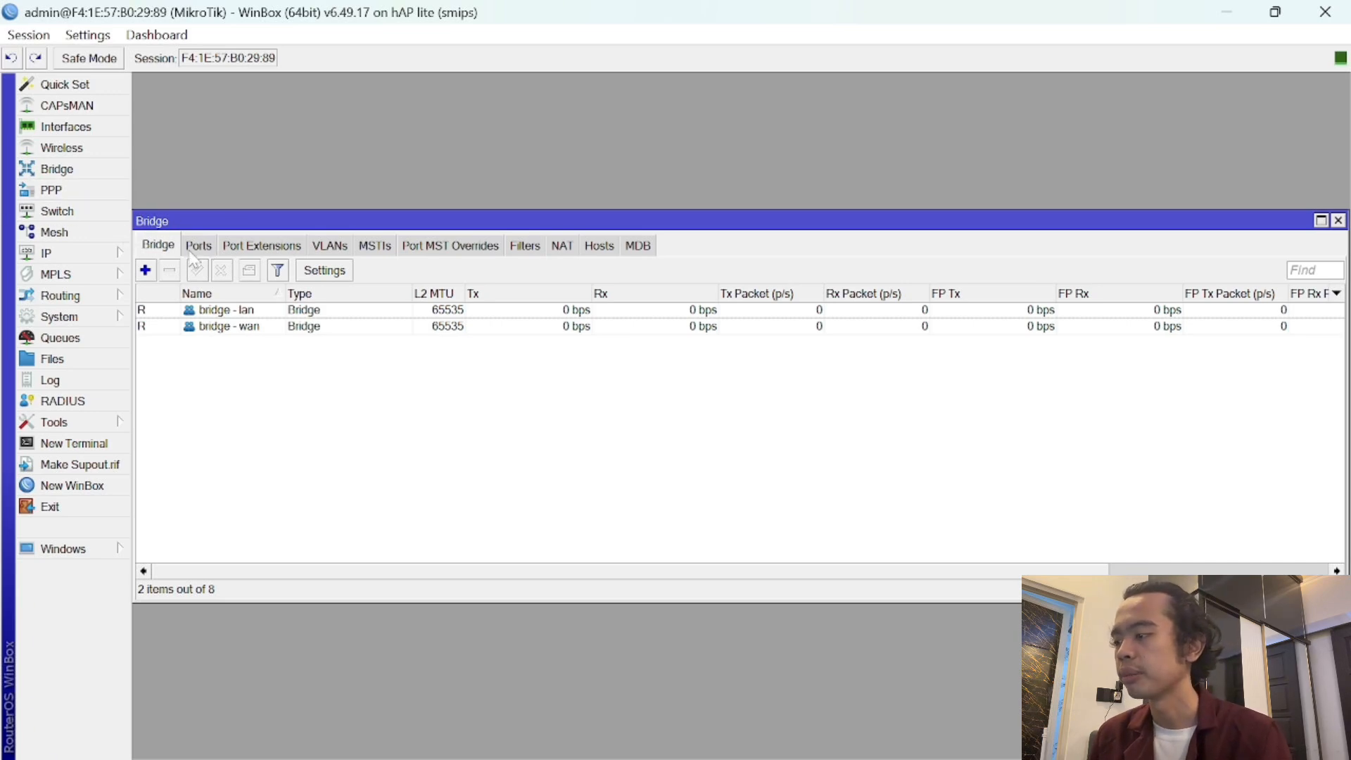
pyautogui.click(198, 247)
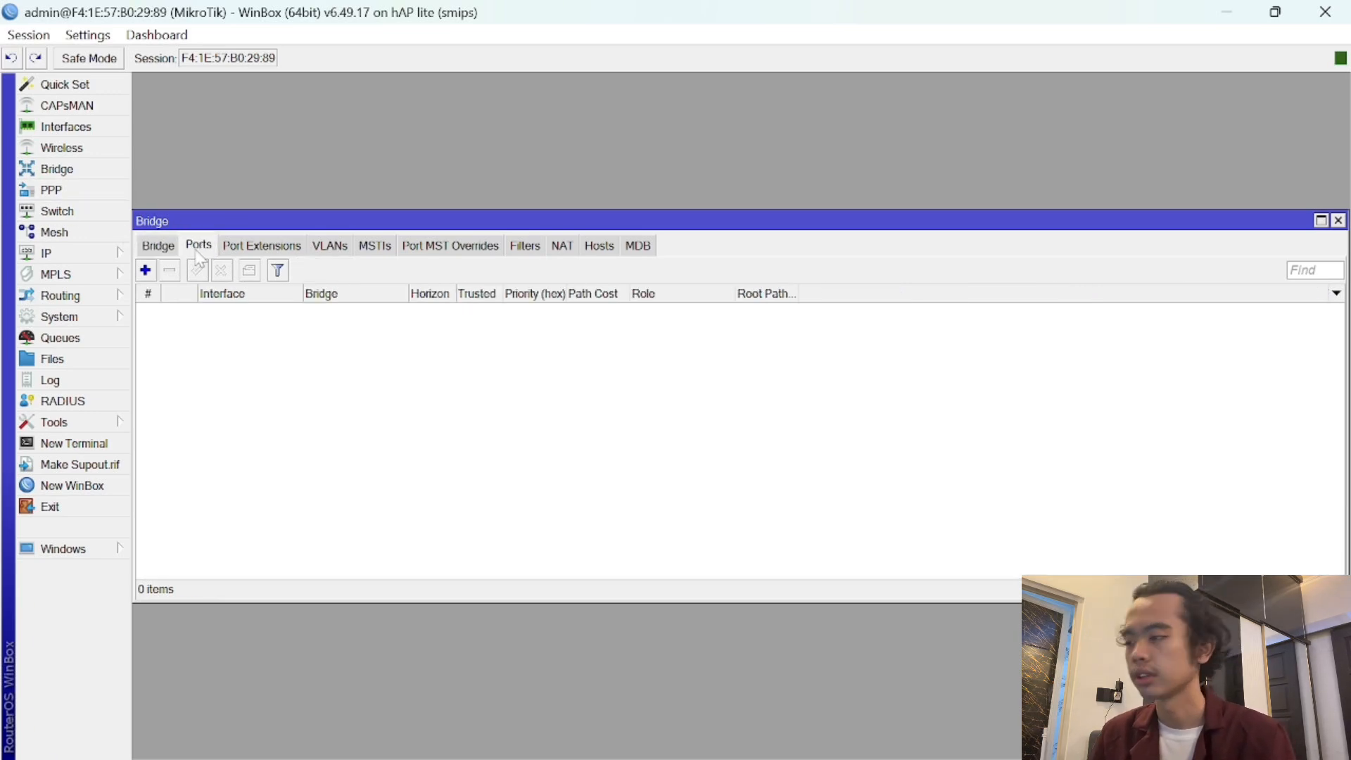
# - Add ether1 - internet as a port of bridge - wan
pyautogui.click(146, 272)
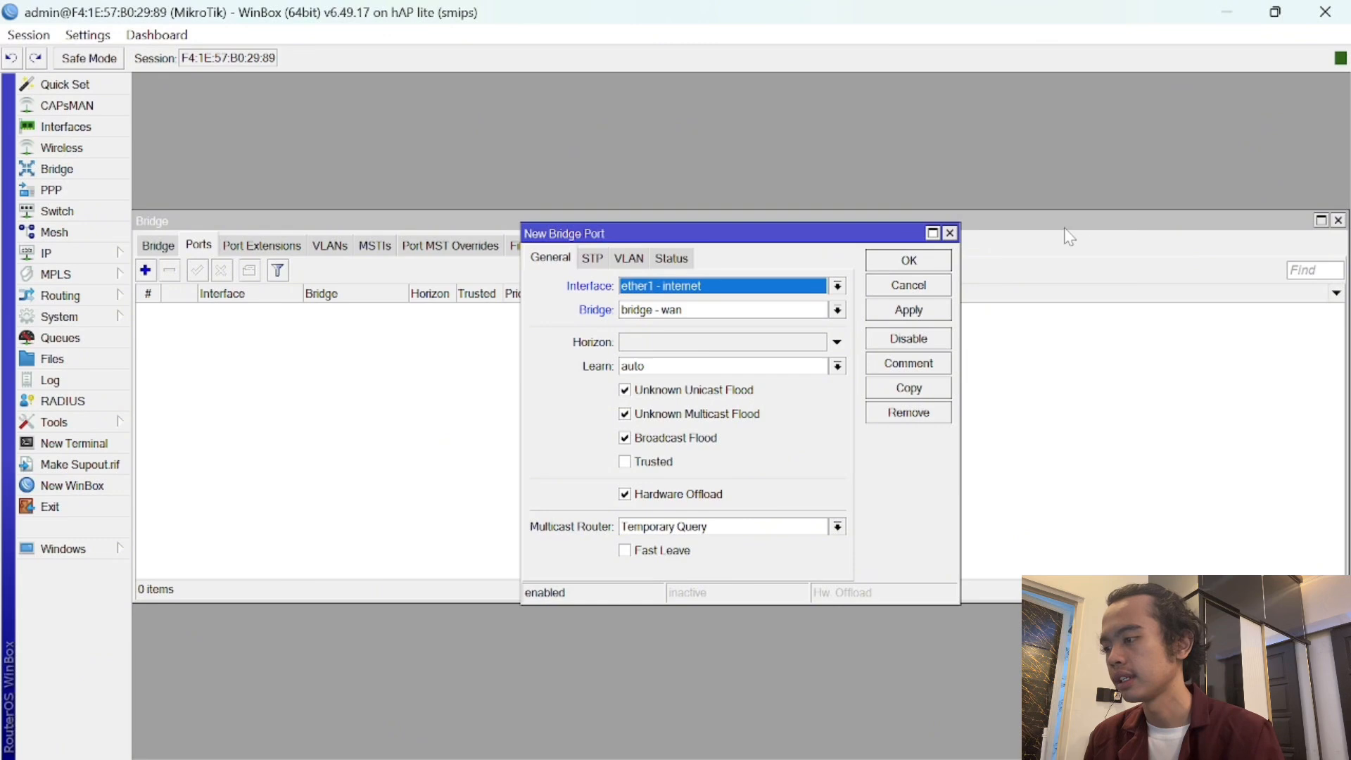
pyautogui.click(937, 310)
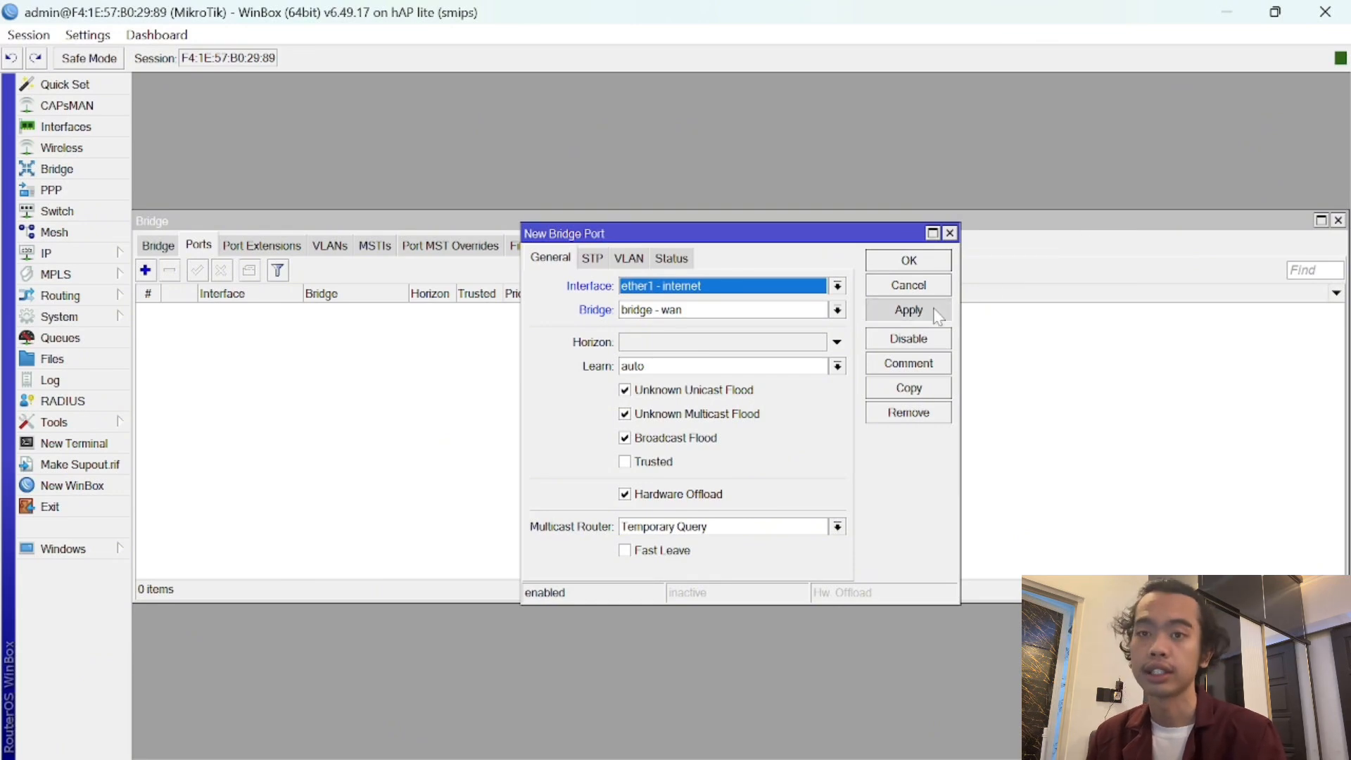
pyautogui.click(919, 270)
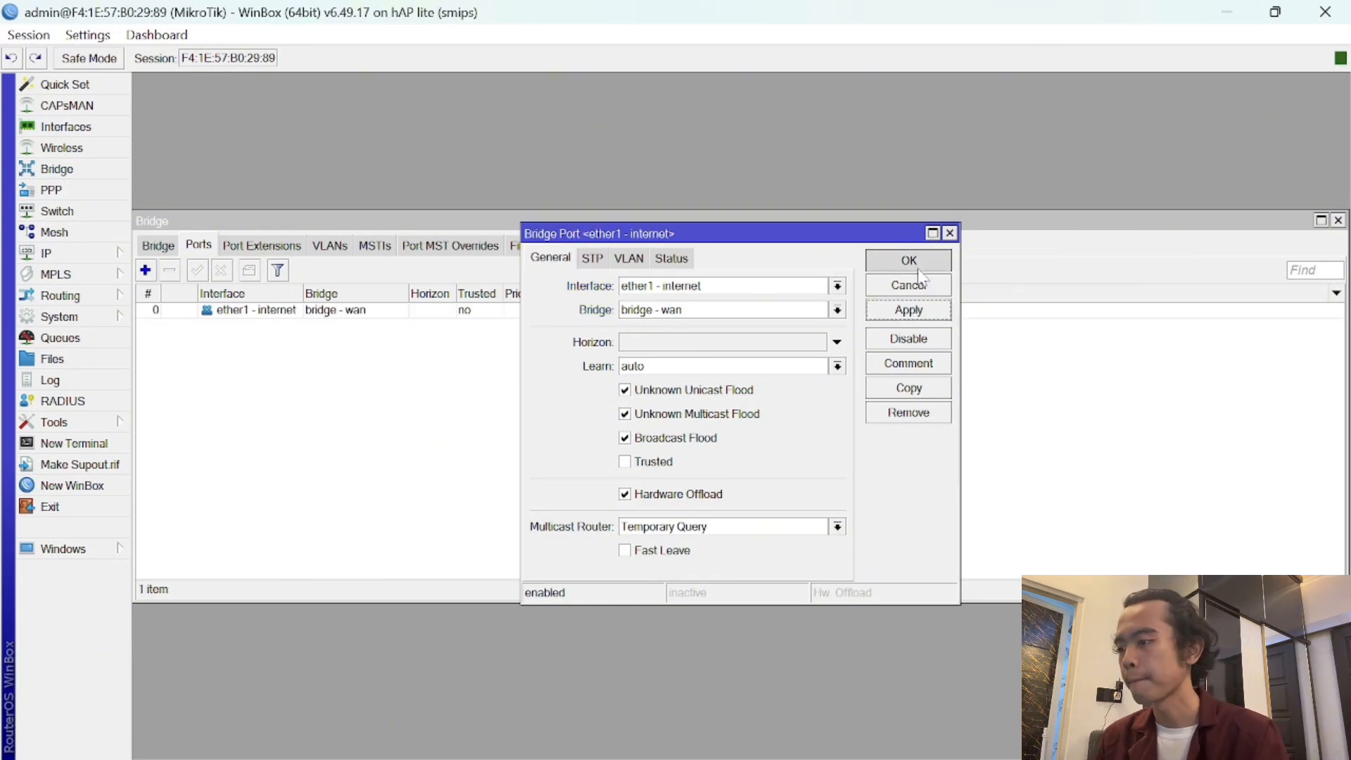
# - Add ether2 - hotspot as a port of bridge - lan
pyautogui.click(146, 273)
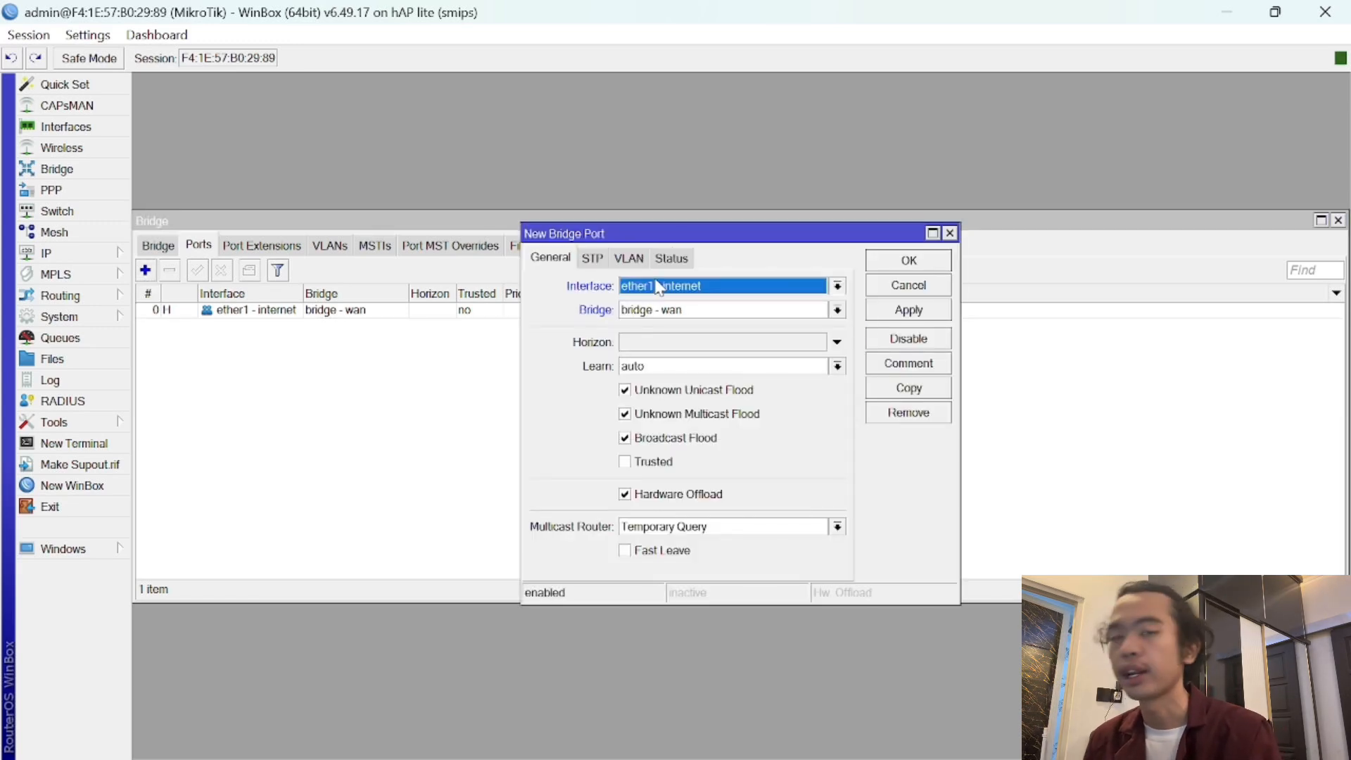
pyautogui.click(659, 288)
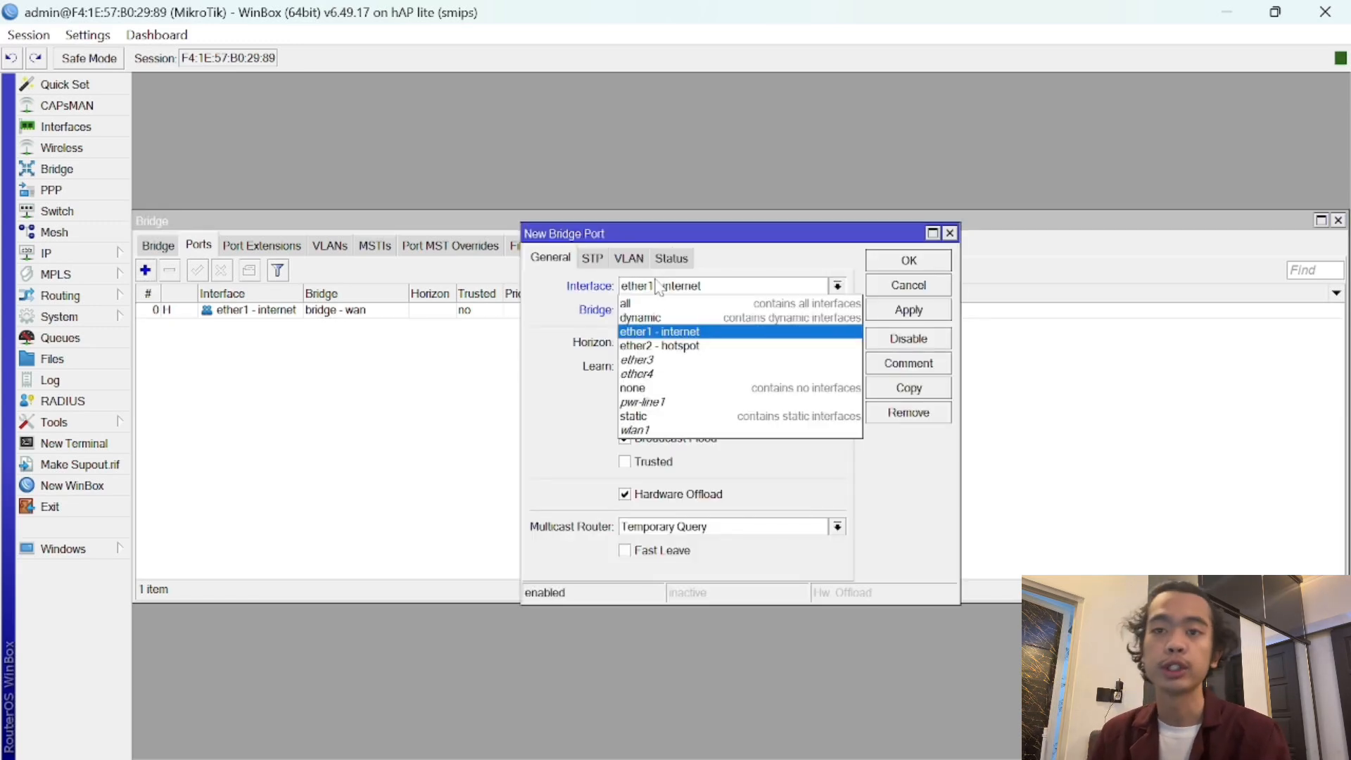
pyautogui.click(685, 347)
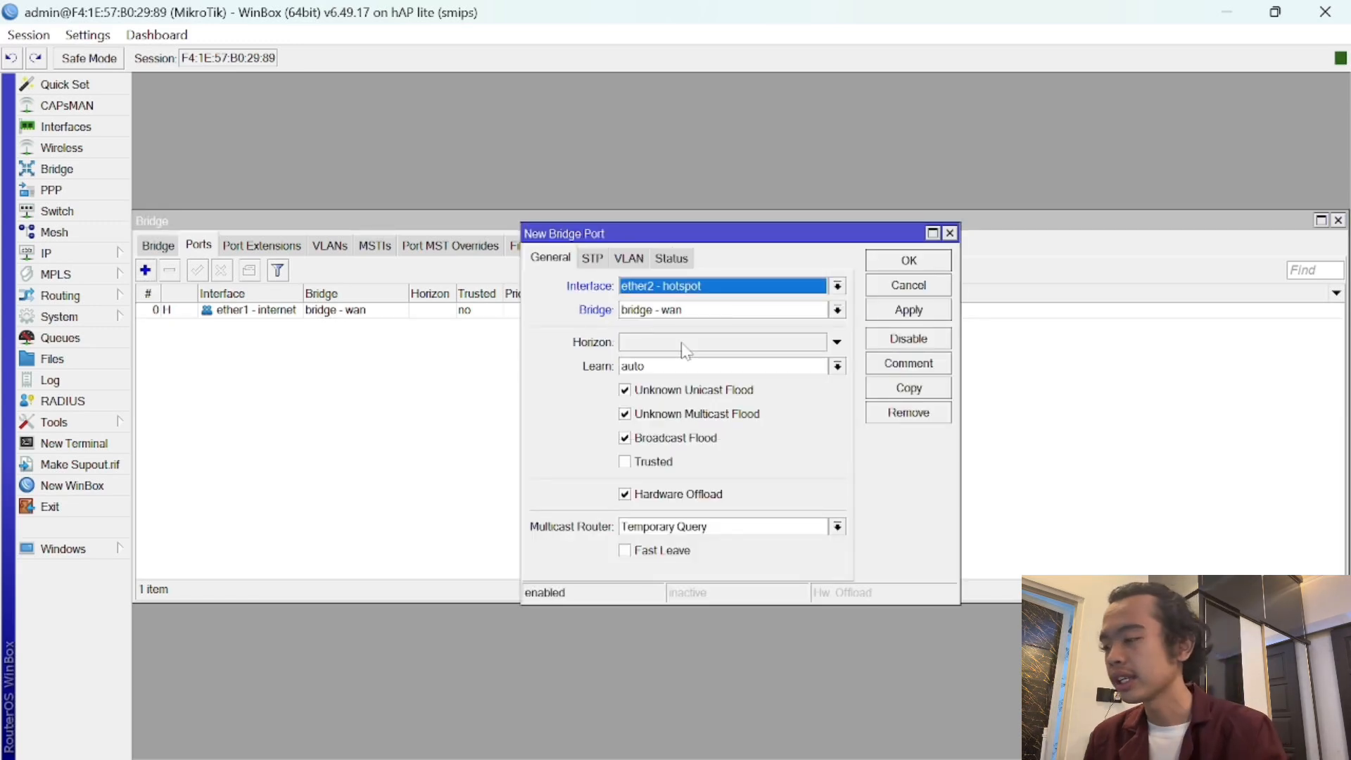
pyautogui.click(681, 313)
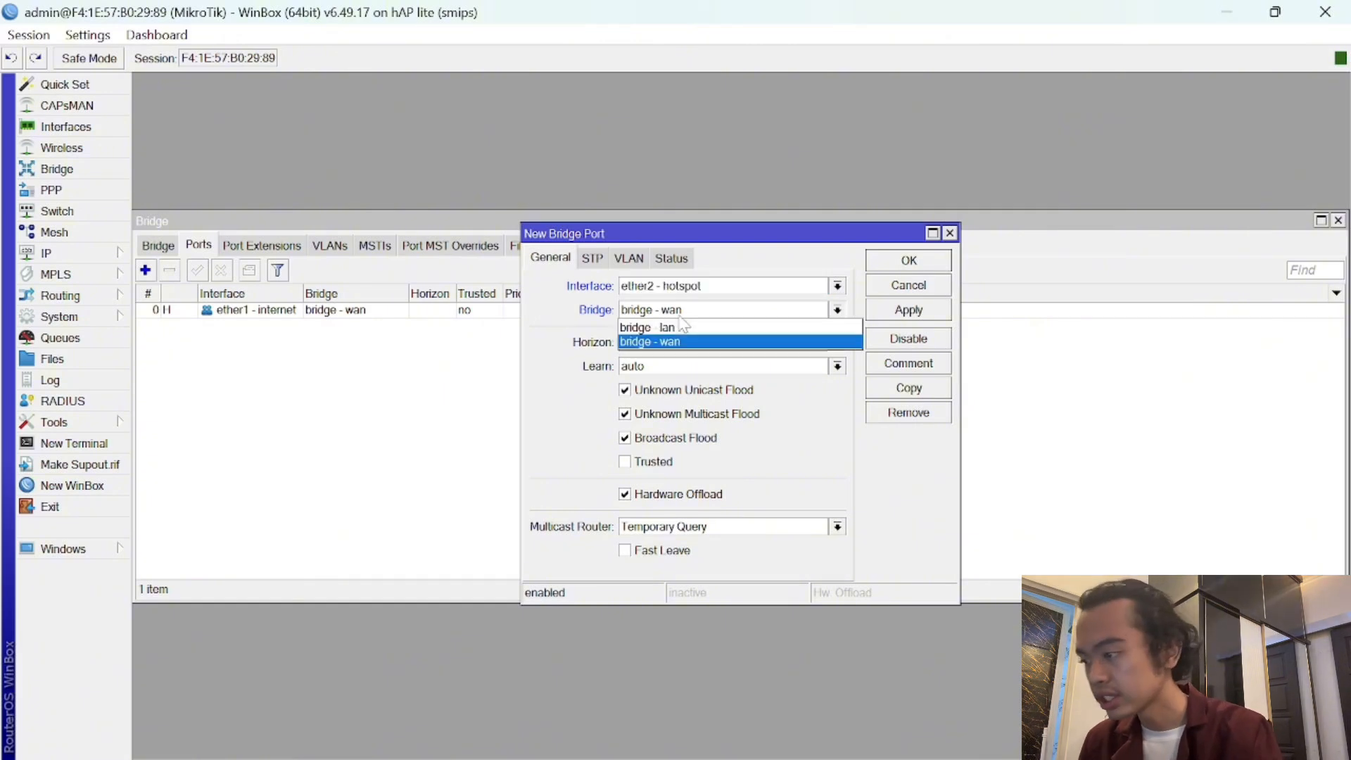
pyautogui.click(702, 328)
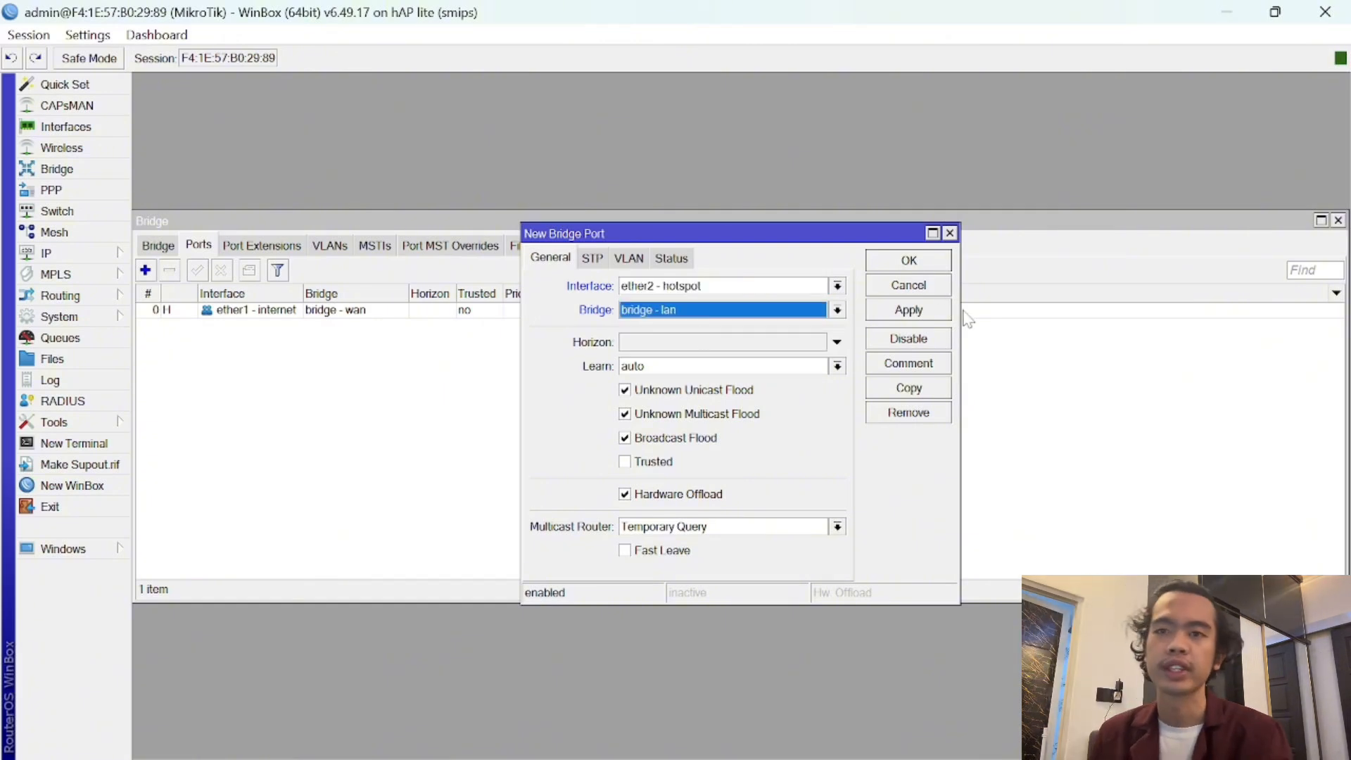
pyautogui.click(941, 316)
pyautogui.click(926, 267)
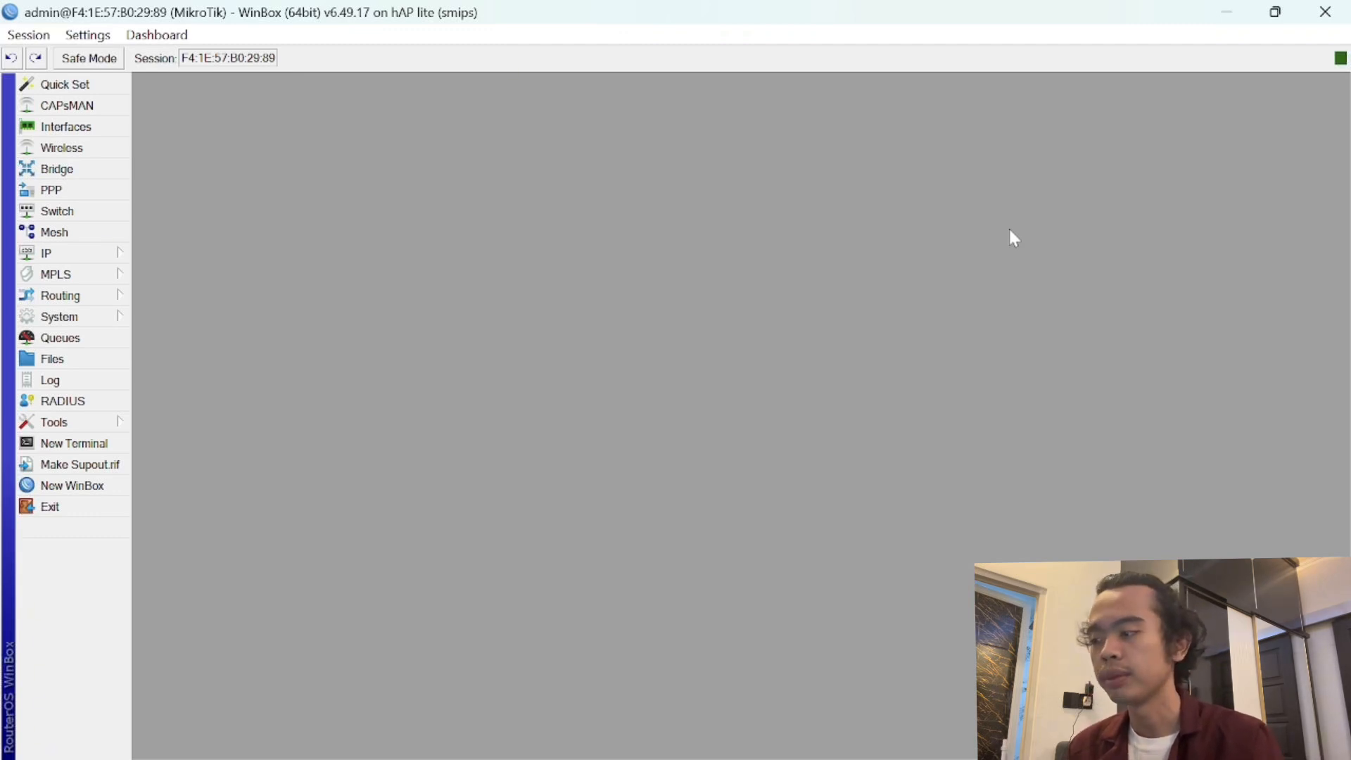
# - Add a DHCP client on bridge - wan, bound to 192.168.18.52, and close the client list
pyautogui.click(46, 254)
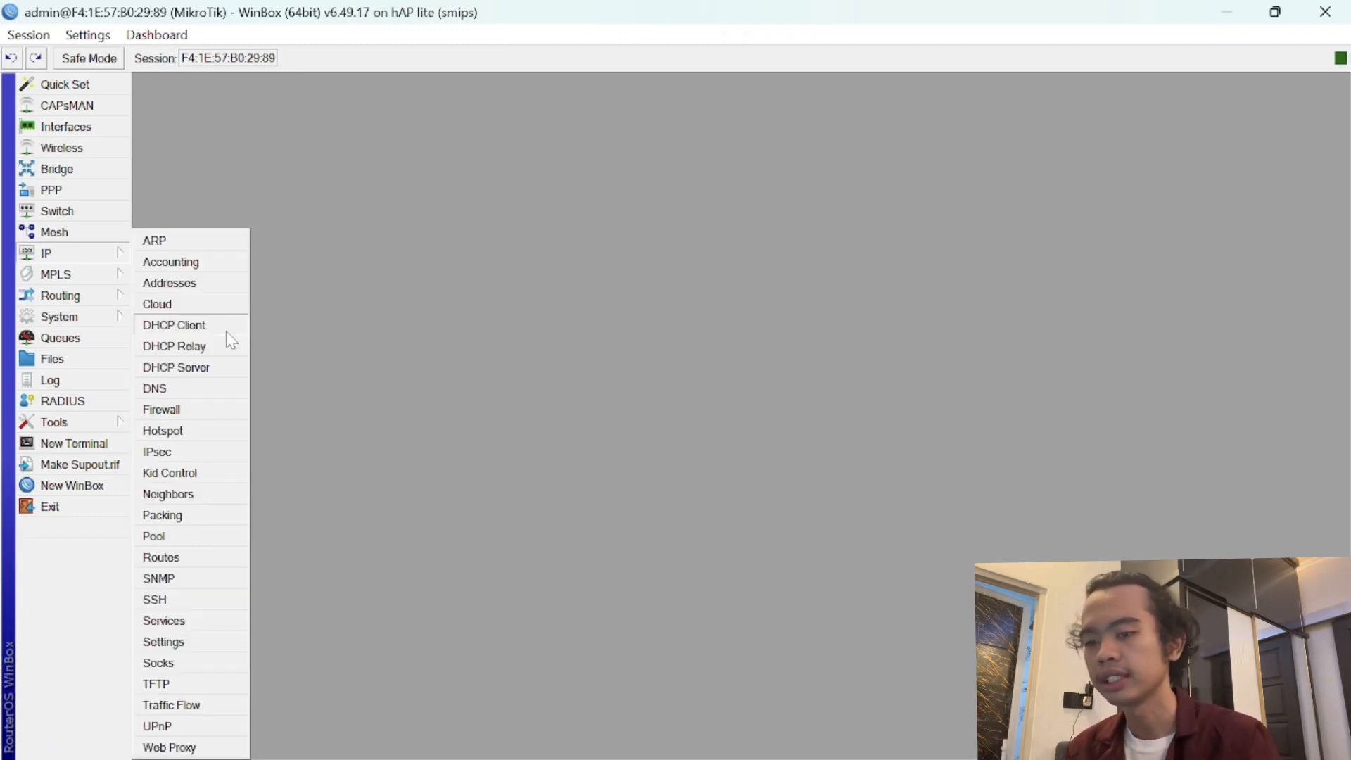
pyautogui.click(225, 325)
pyautogui.click(507, 255)
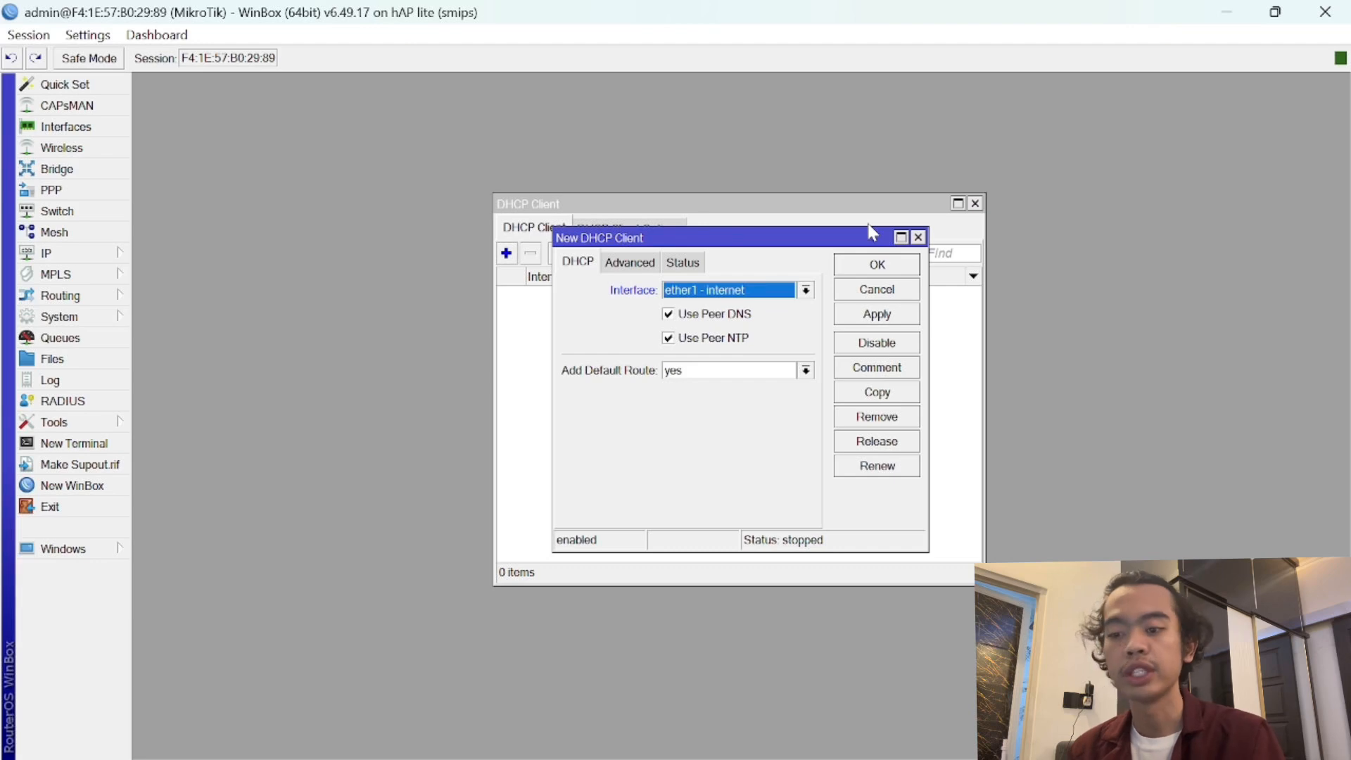
pyautogui.click(735, 292)
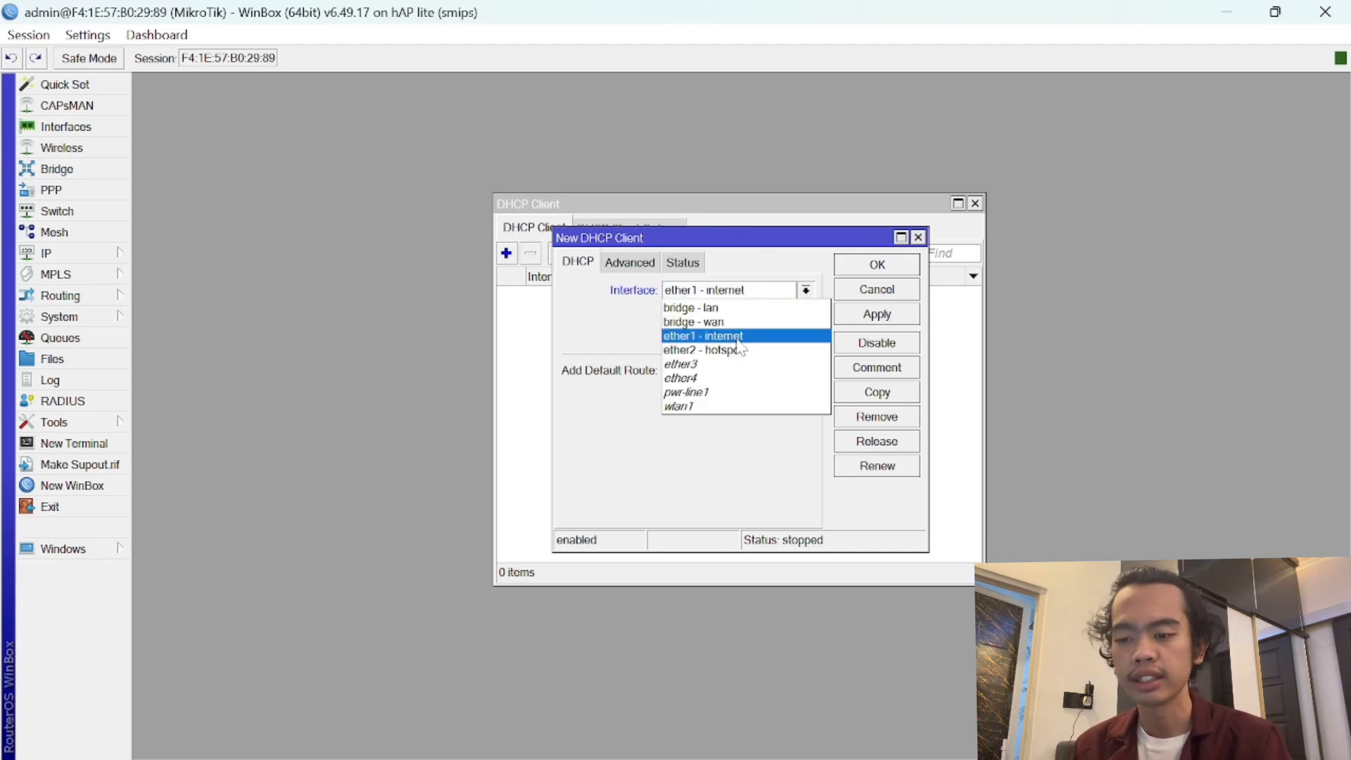
pyautogui.click(744, 323)
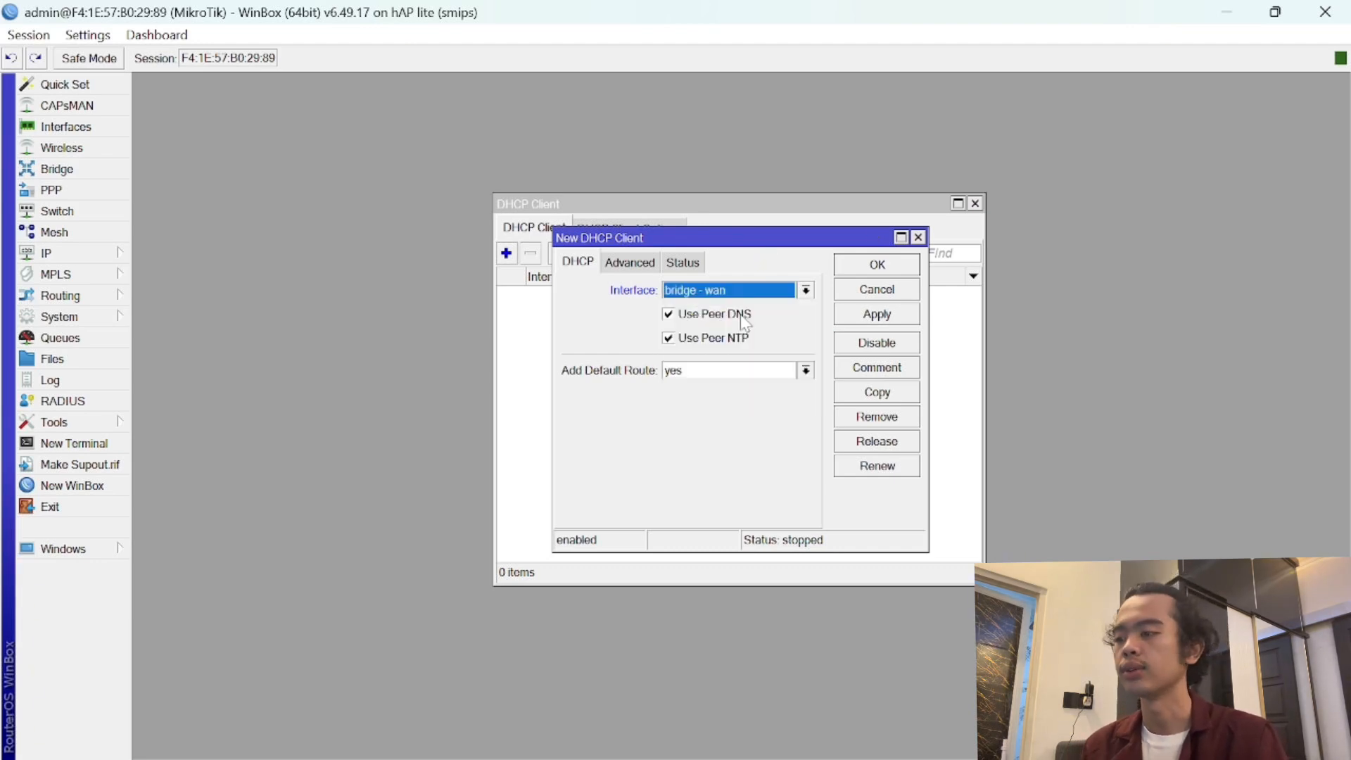
pyautogui.click(882, 318)
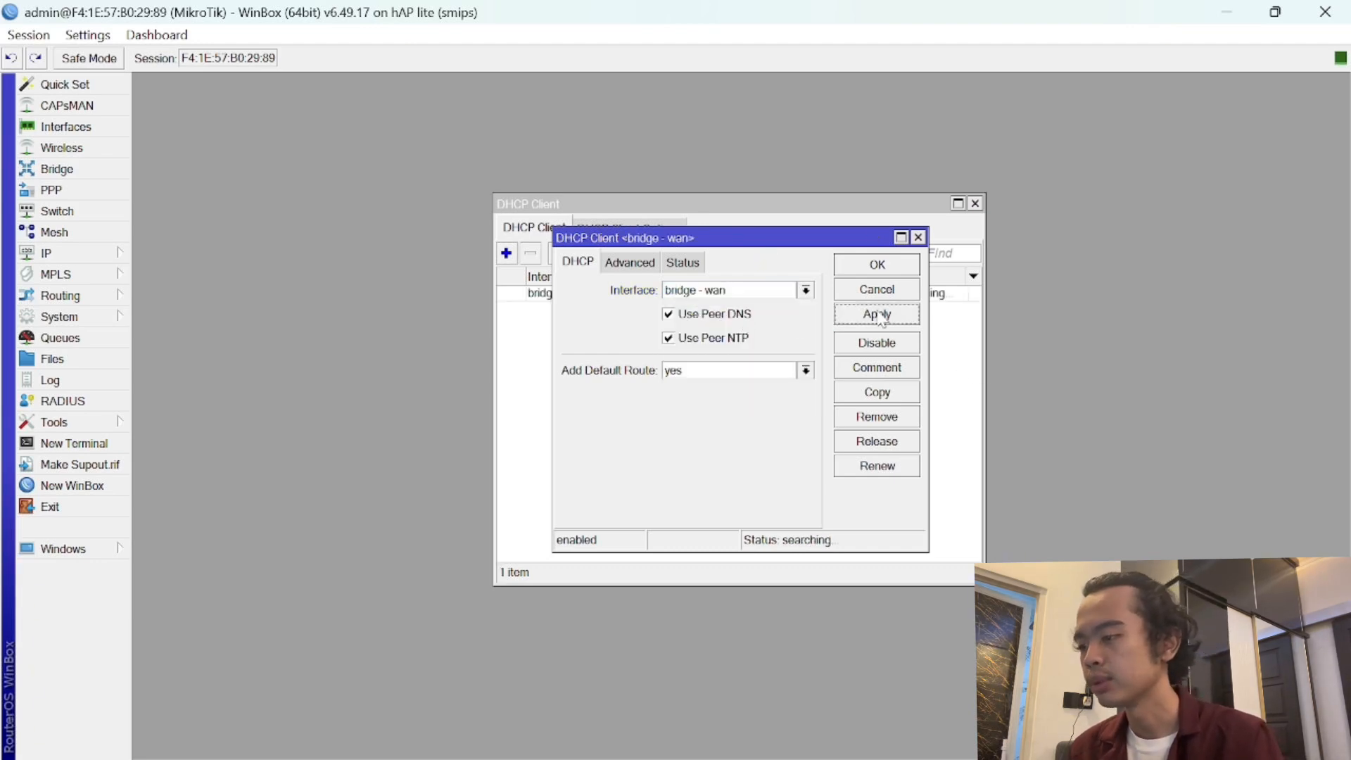
pyautogui.click(878, 266)
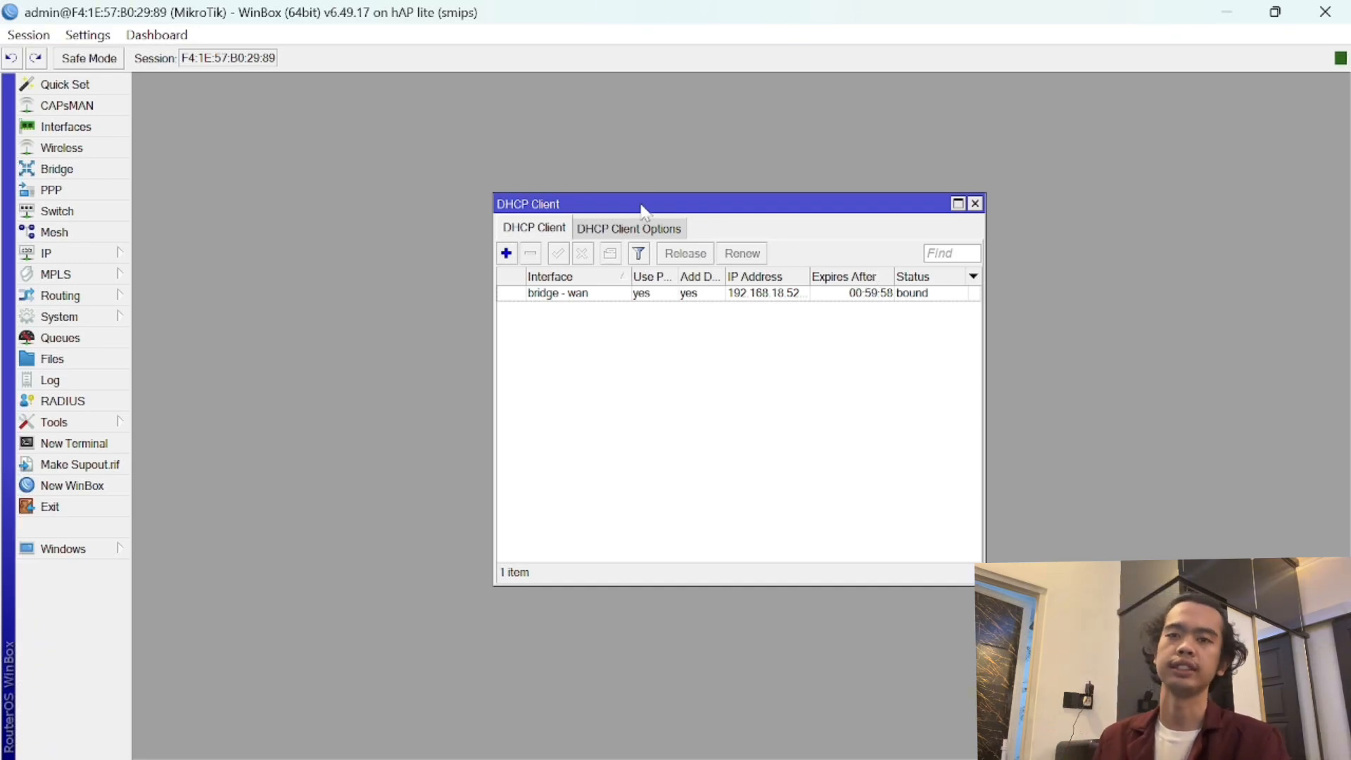
pyautogui.click(976, 205)
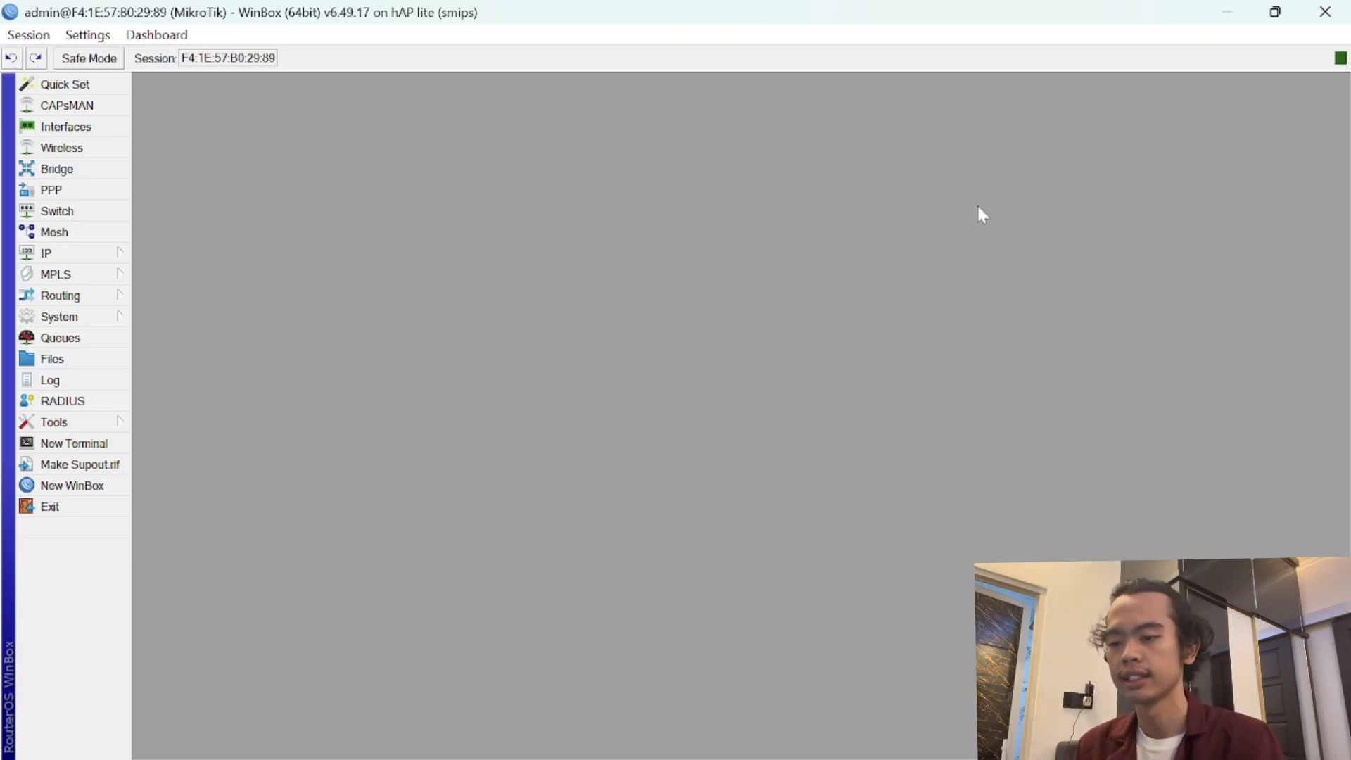
# - Set DNS servers to 8.8.8.8 and 8.8.4.4 with Allow Remote Requests enabled
pyautogui.click(106, 254)
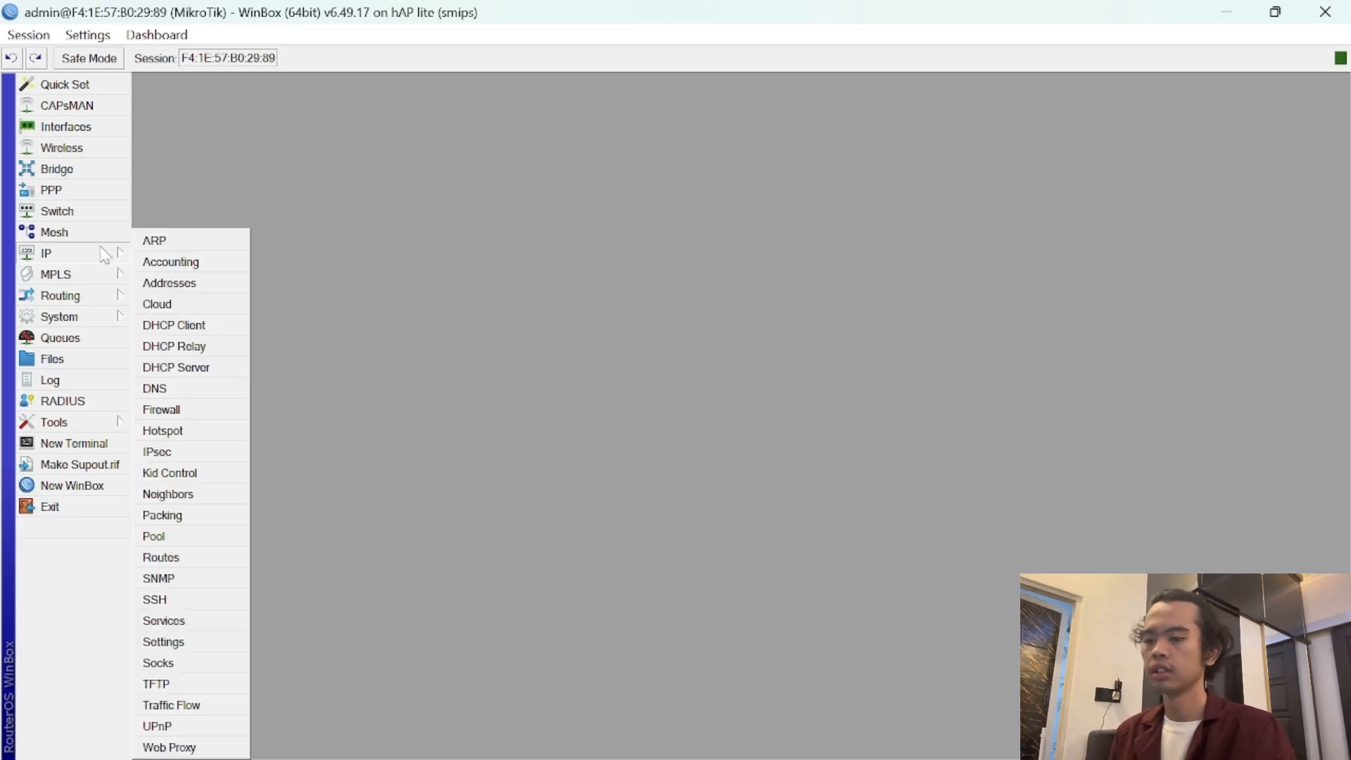
pyautogui.click(211, 397)
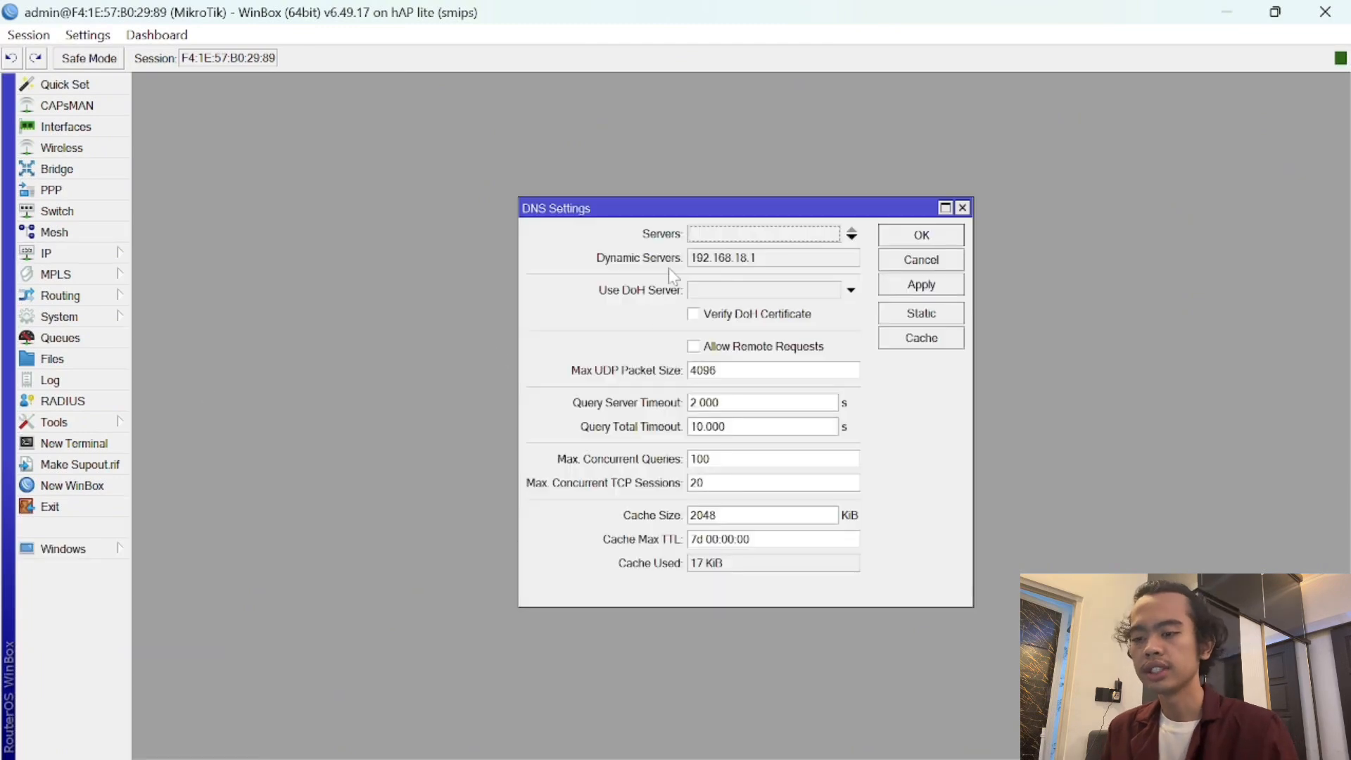
pyautogui.doubleClick(719, 238)
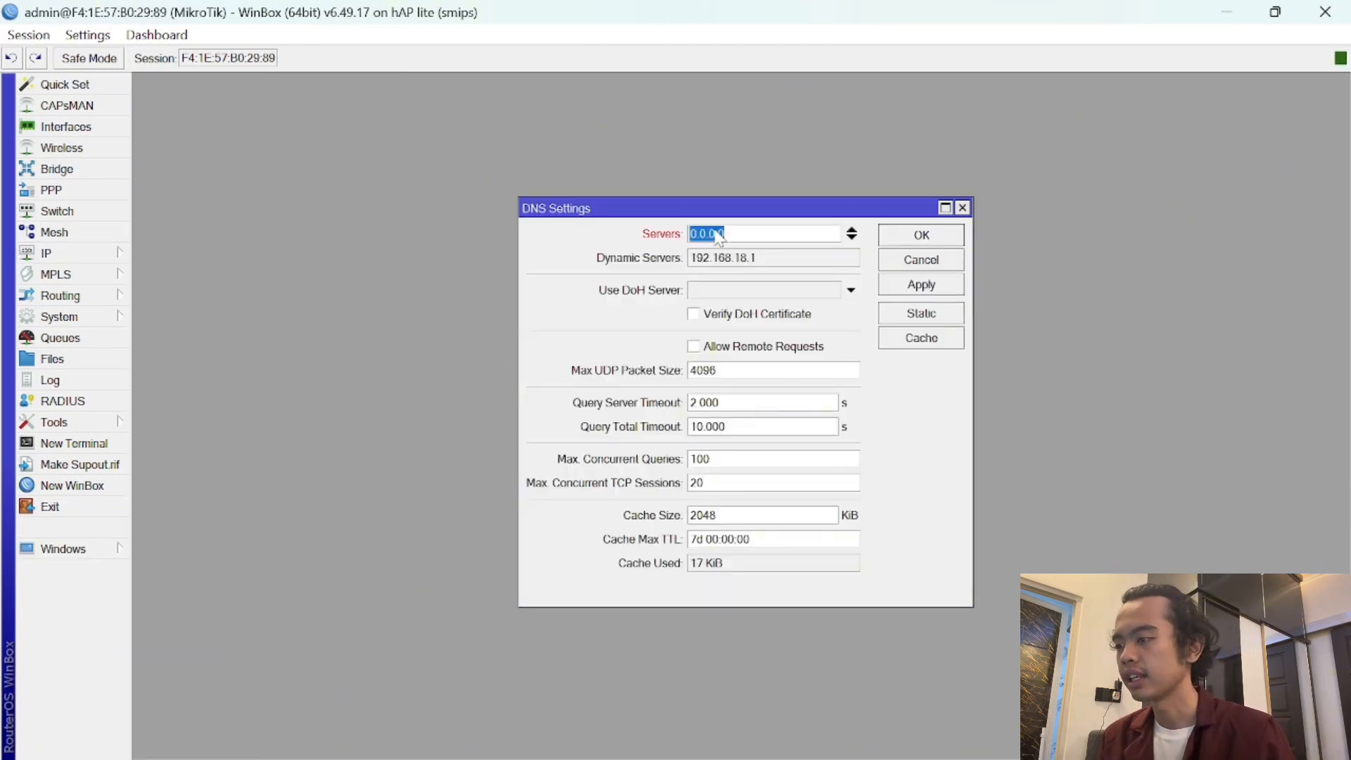
pyautogui.write('8.8.8.8')
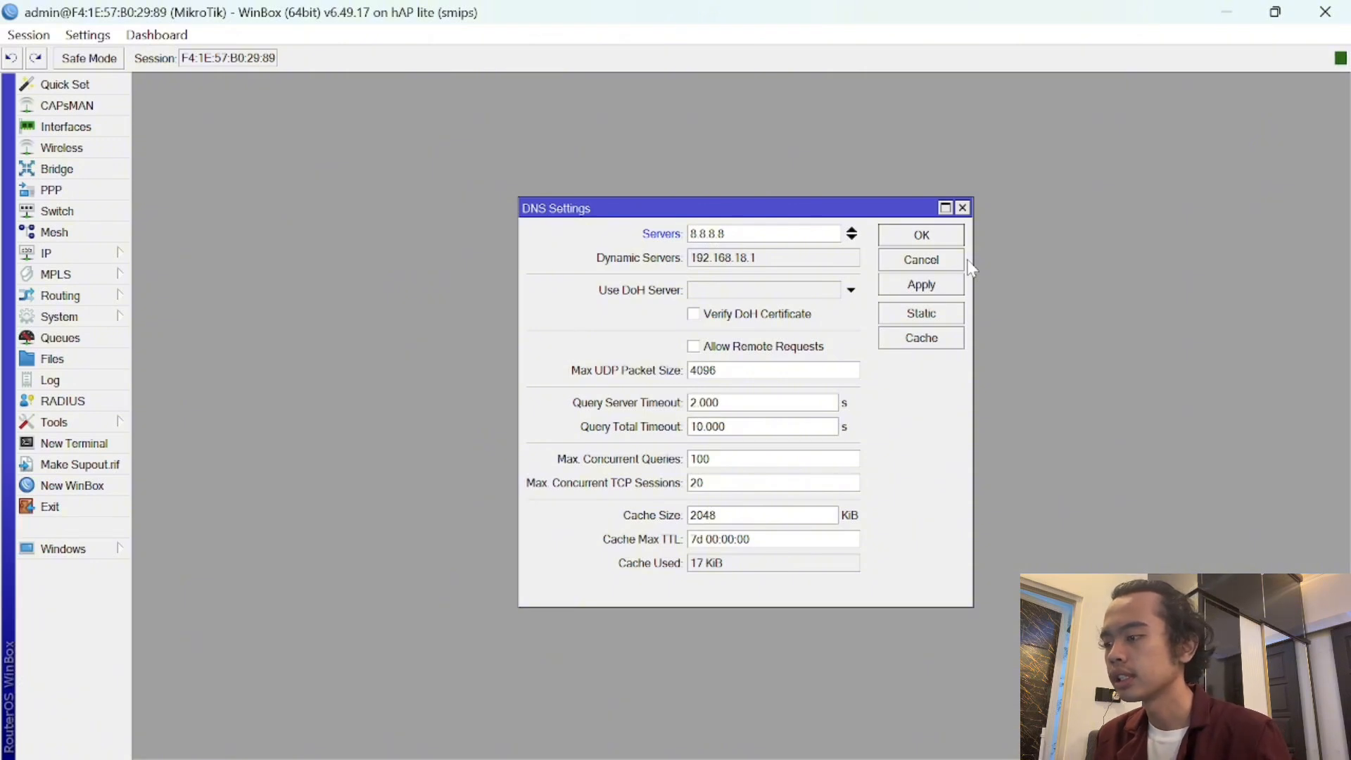
pyautogui.click(852, 238)
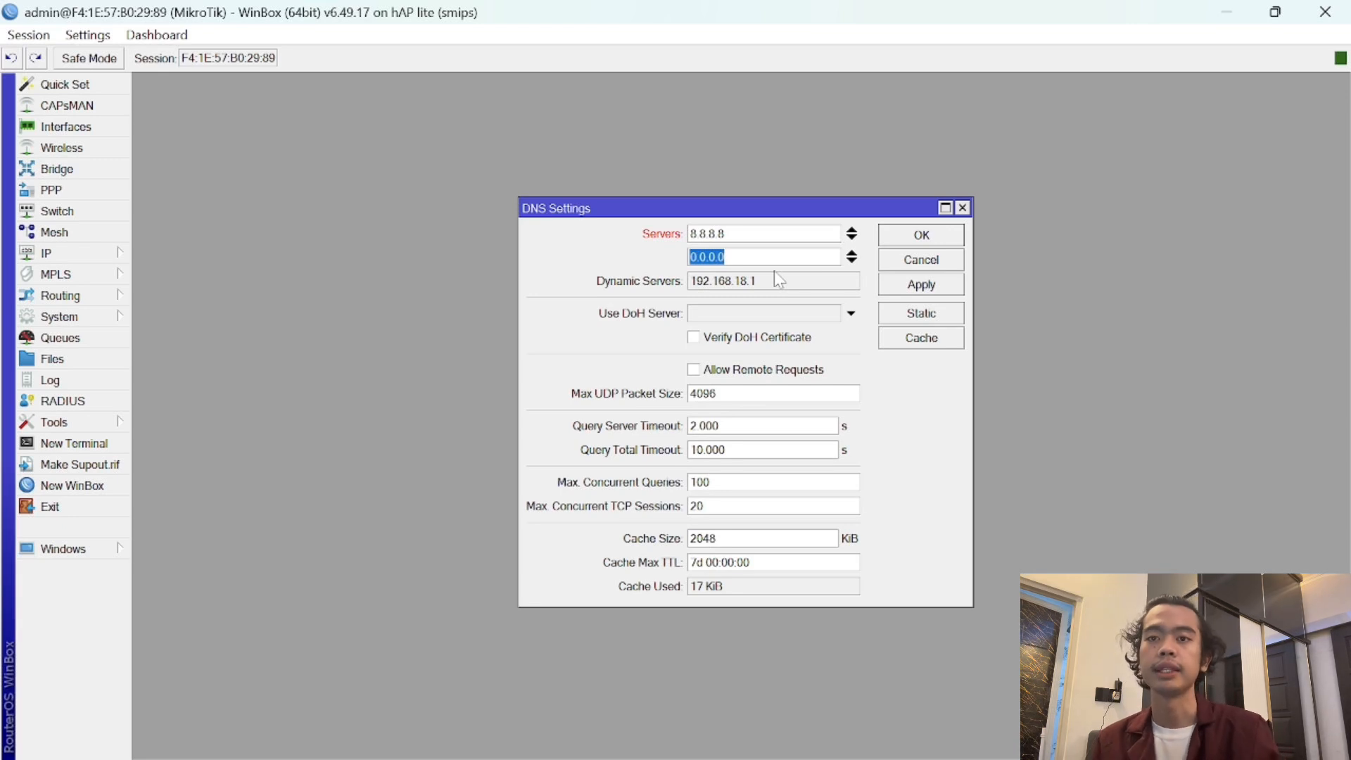
pyautogui.write('8.8.4.4')
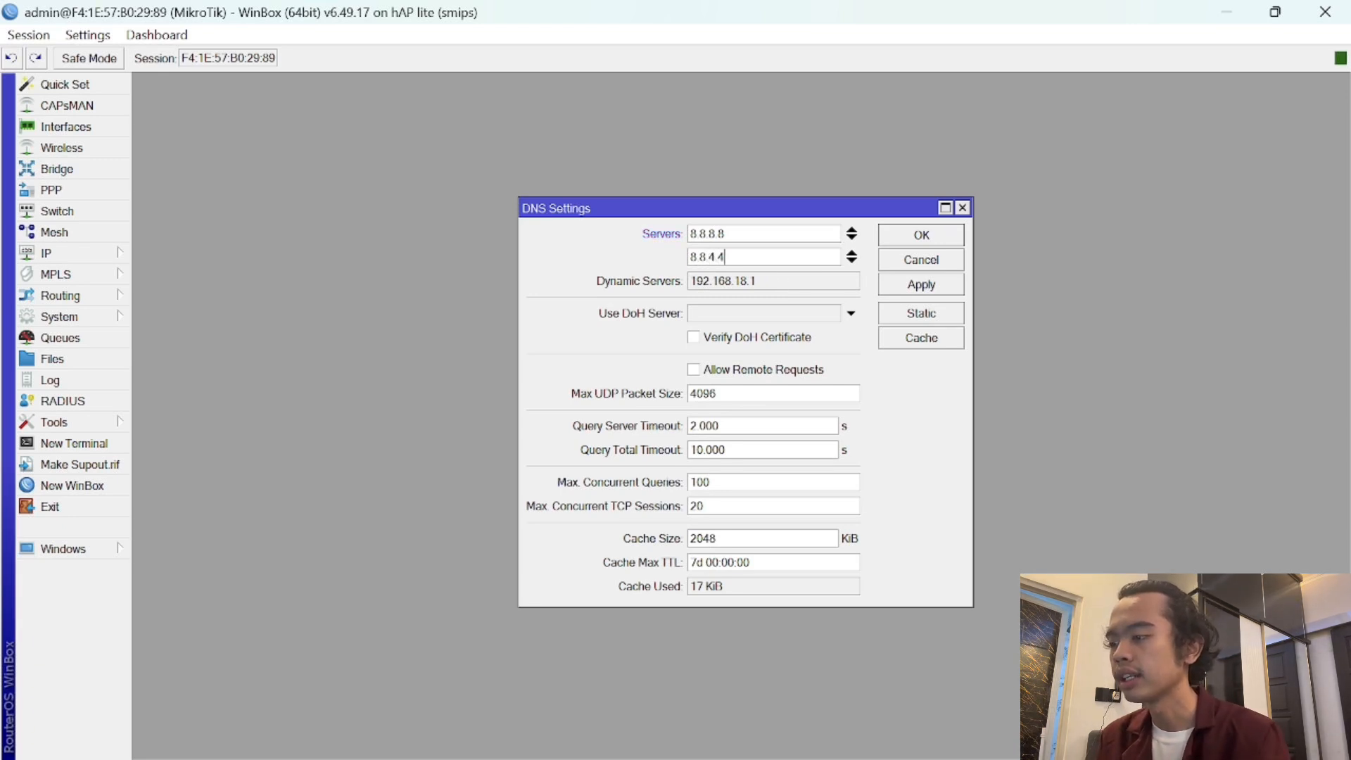
pyautogui.click(732, 373)
pyautogui.click(905, 290)
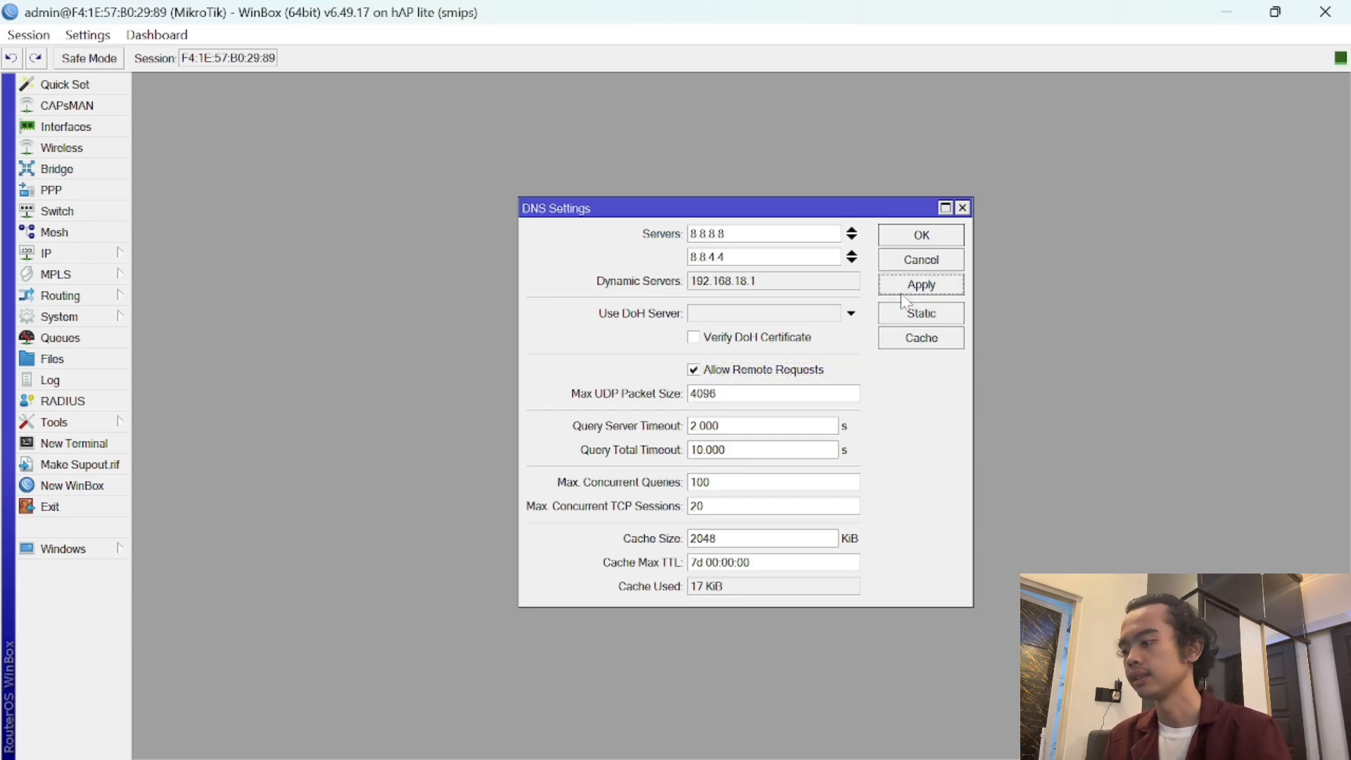
pyautogui.click(927, 240)
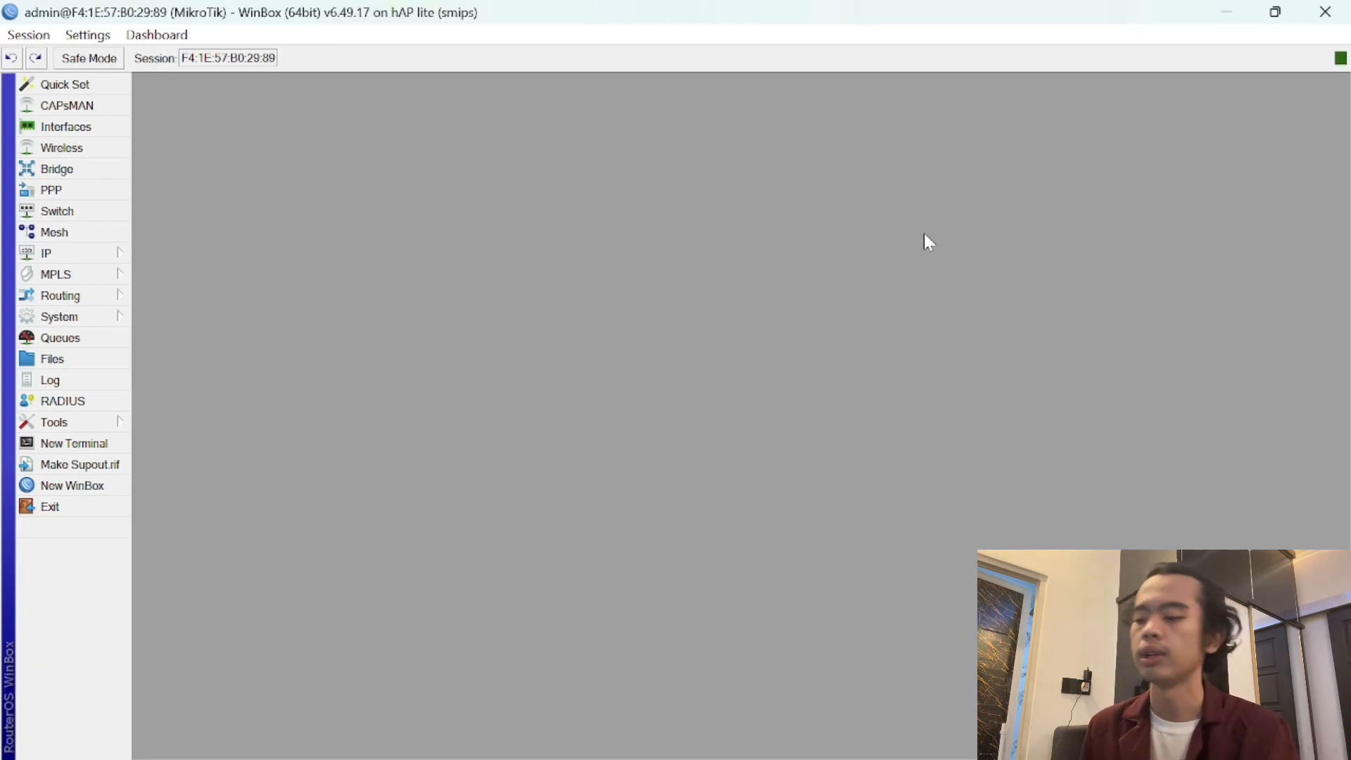
# - In a new terminal, answer 'n' and set a new admin password, entered twice
pyautogui.click(106, 445)
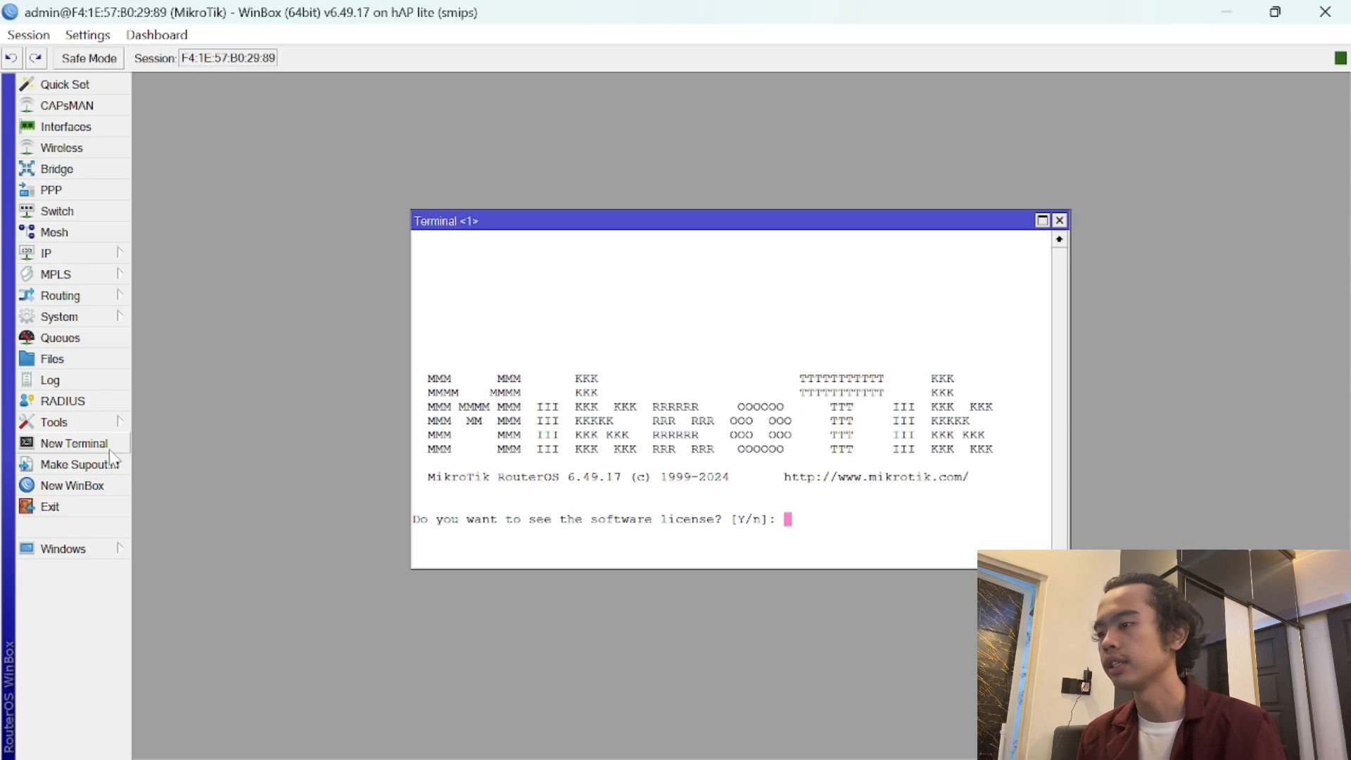
pyautogui.write('n')
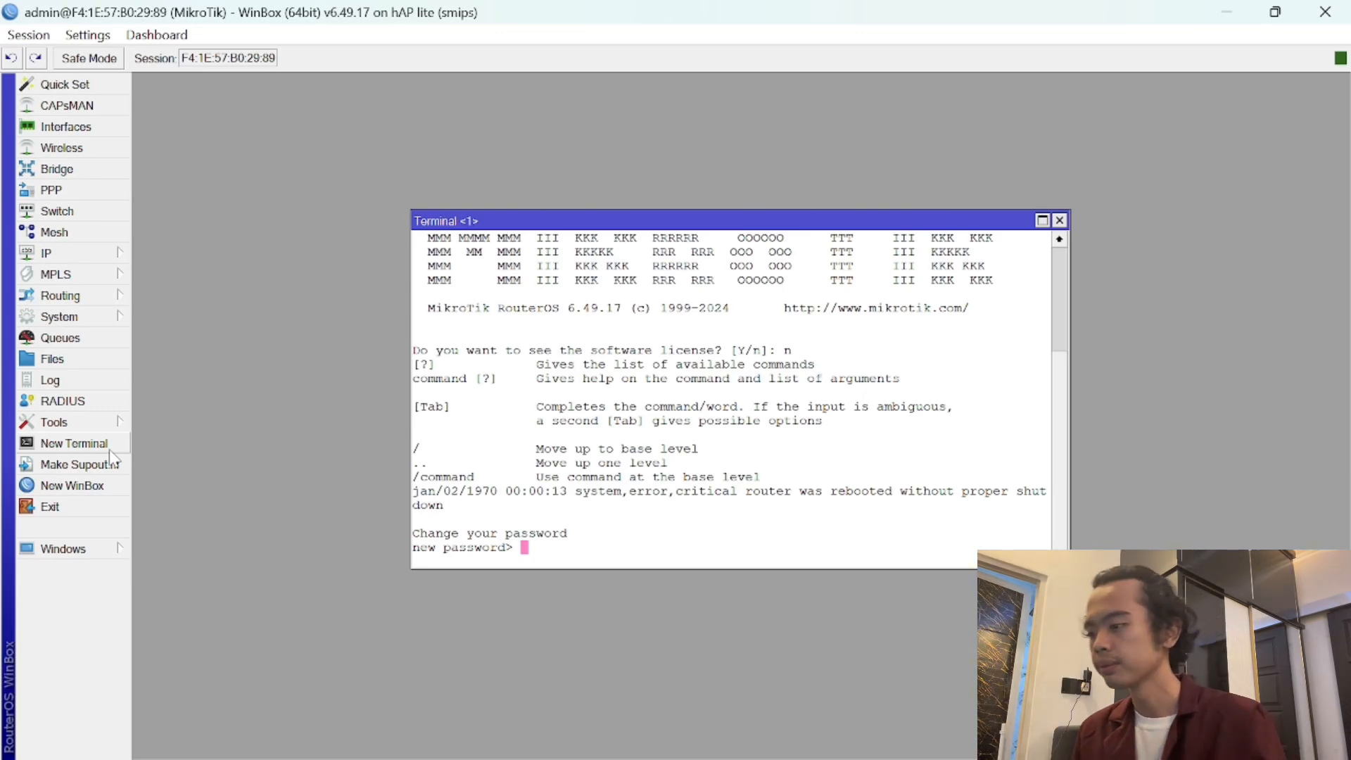
pyautogui.write('***')
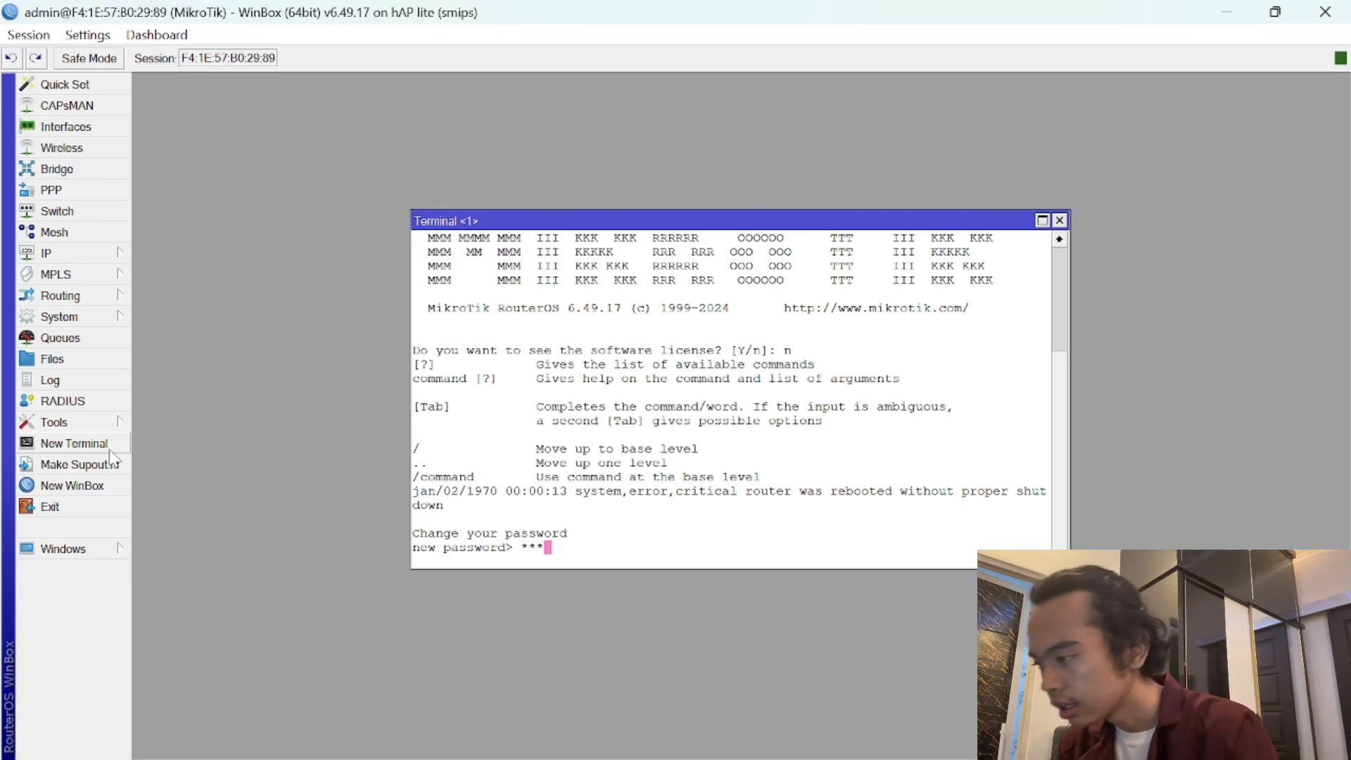
pyautogui.press('Return')
pyautogui.write('***')
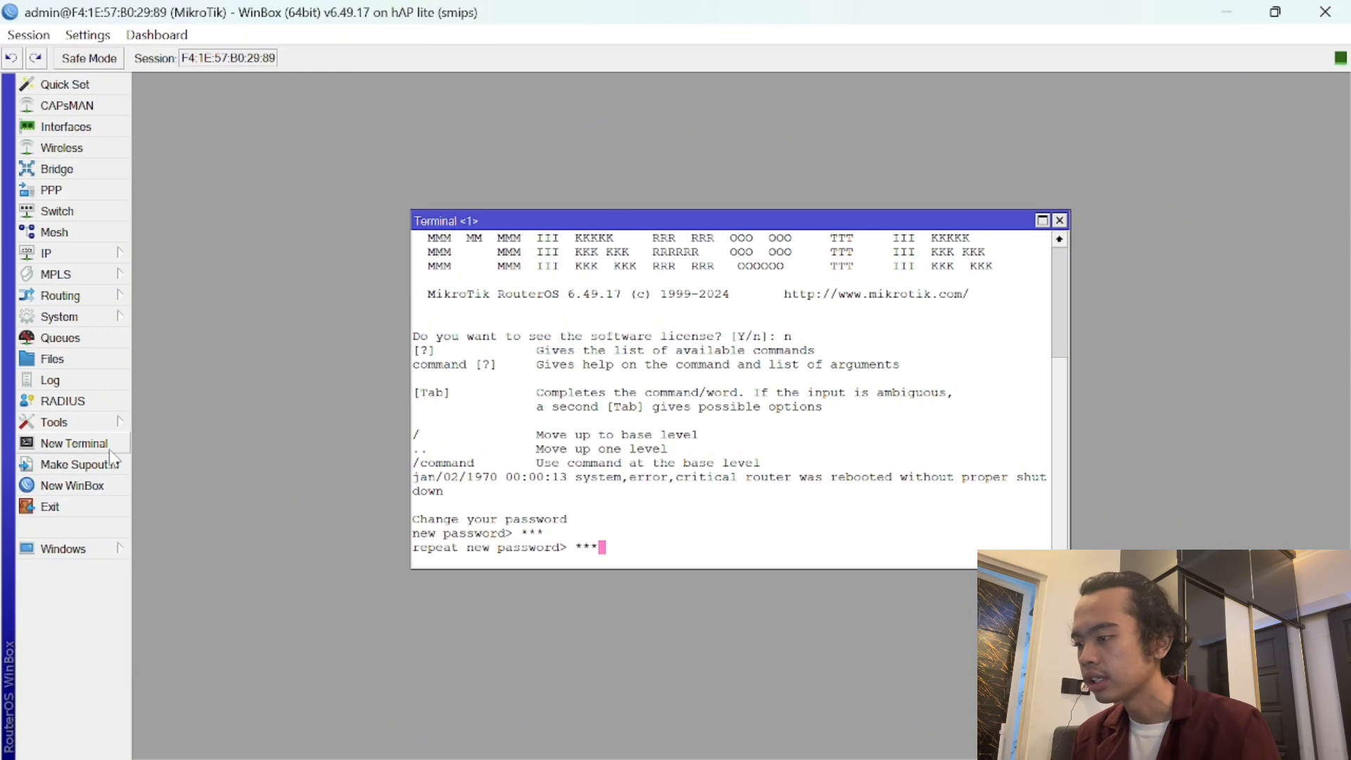
pyautogui.press('Return')
# - Ping google.com to confirm internet access, then stop the ping
pyautogui.write('ping ')
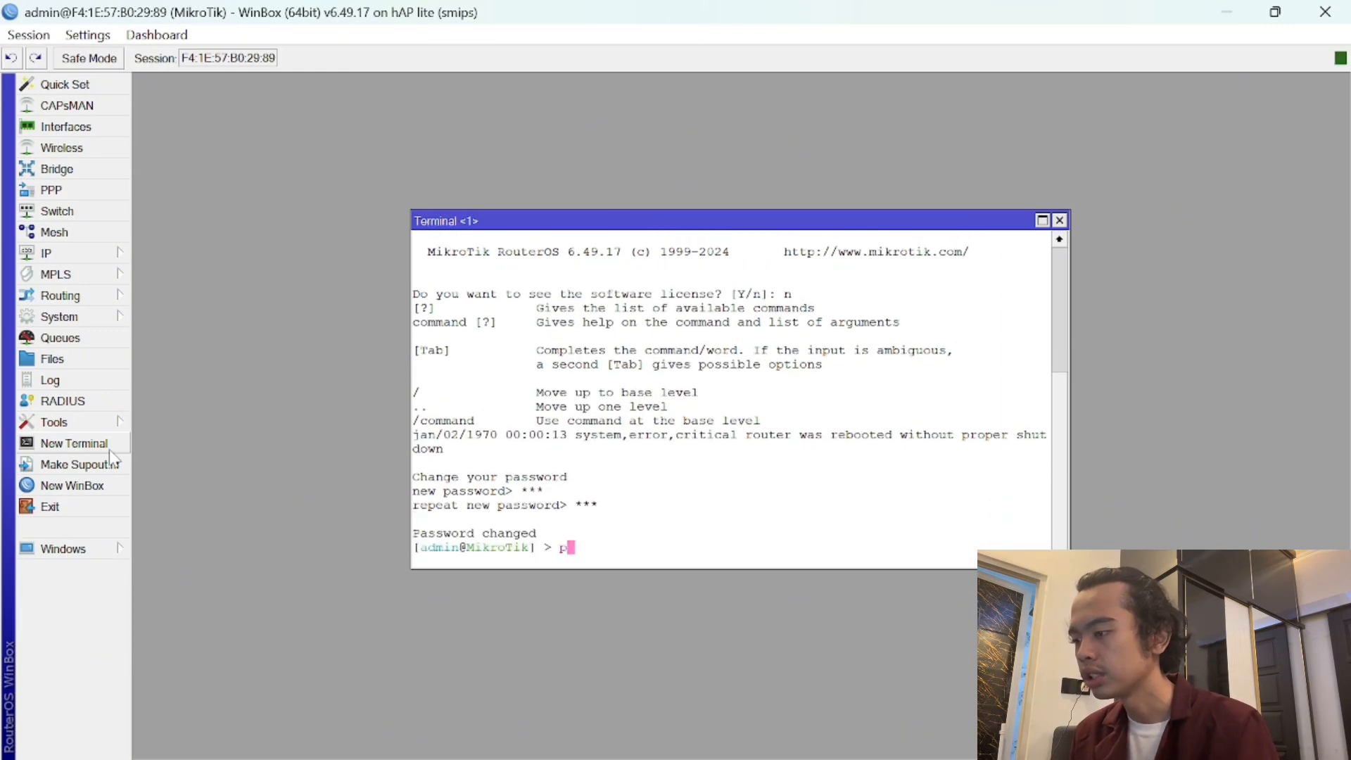
pyautogui.write('googl')
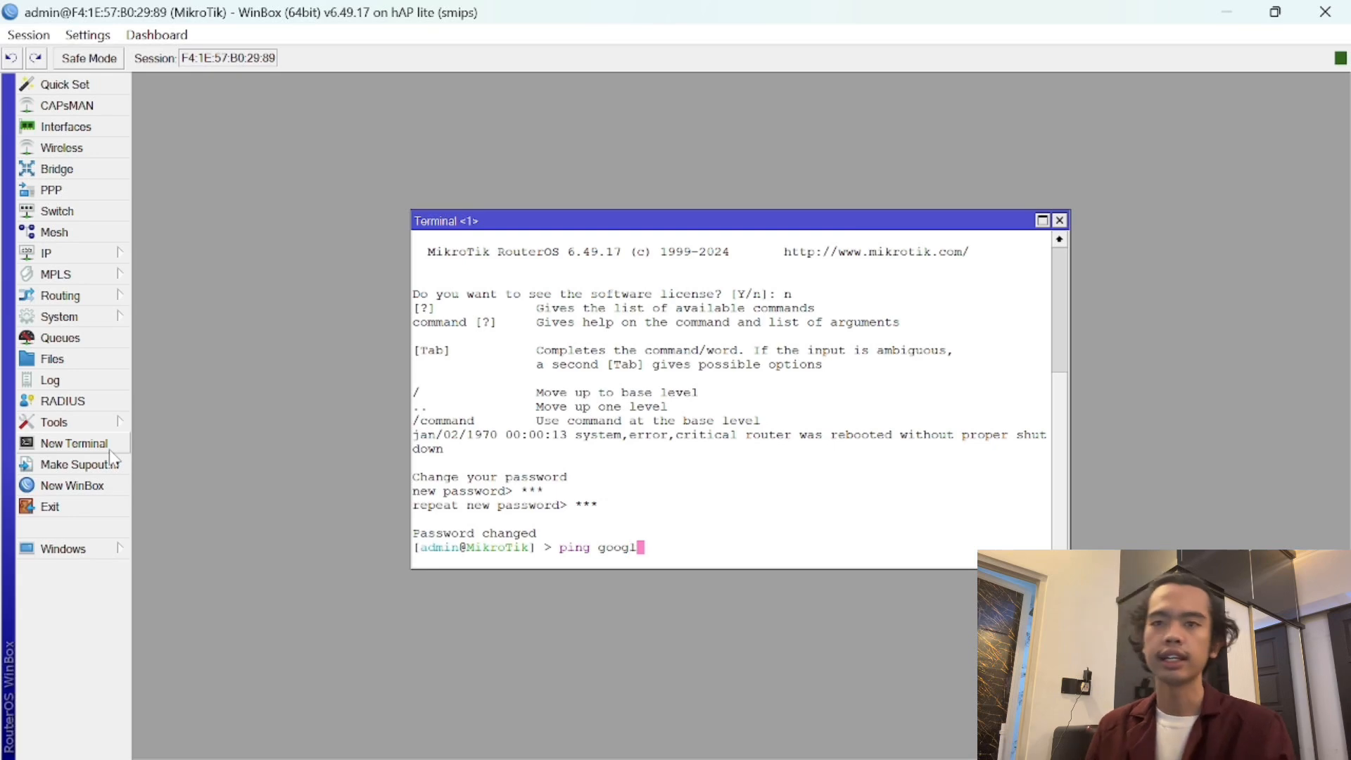
pyautogui.write('e.com')
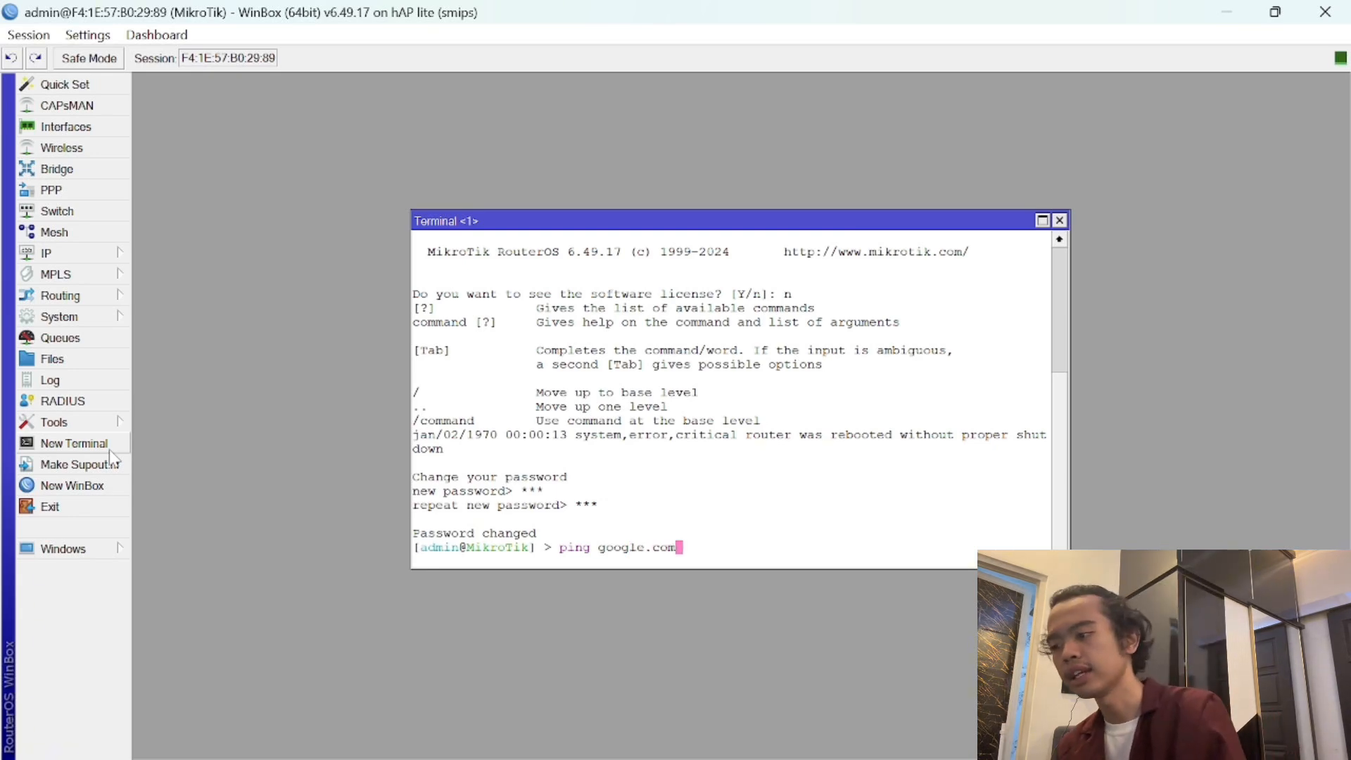
pyautogui.press('Return')
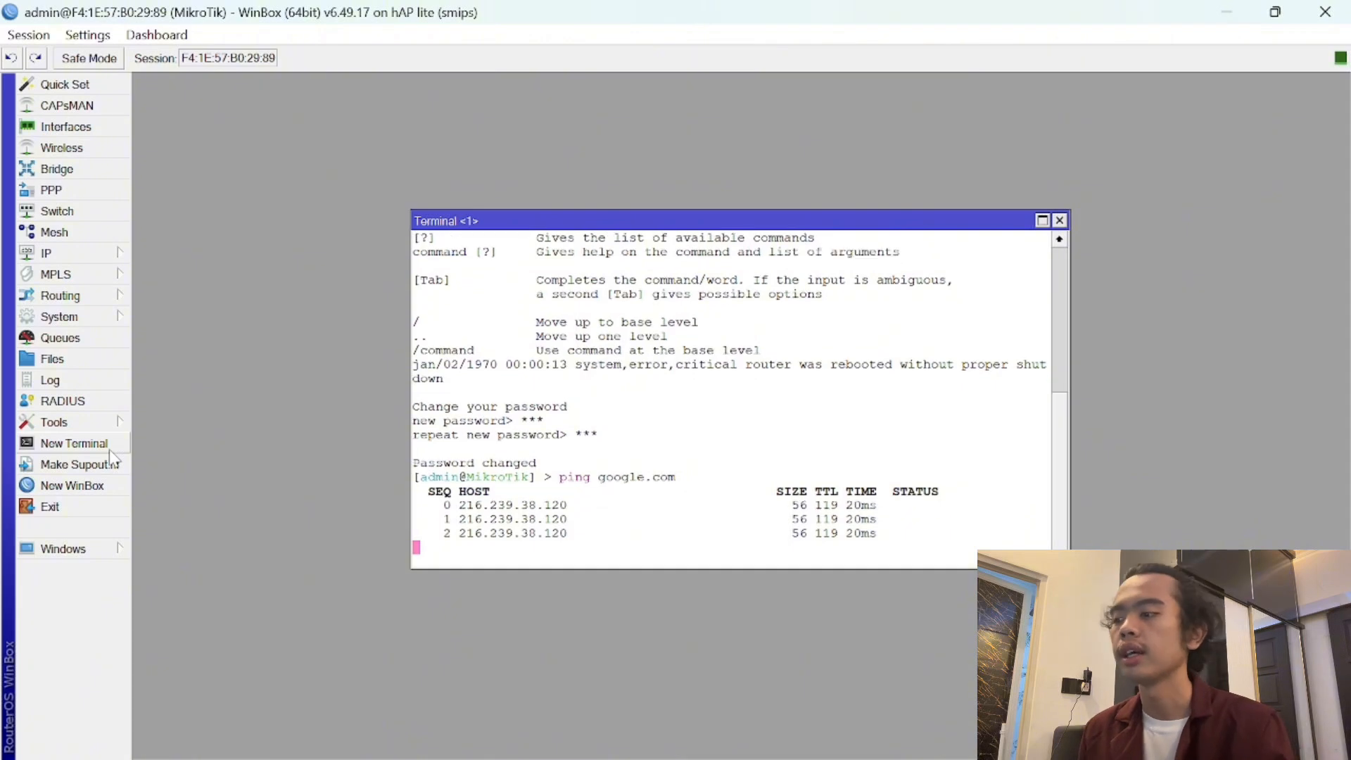
pyautogui.hotkey('ctrl', 'c')
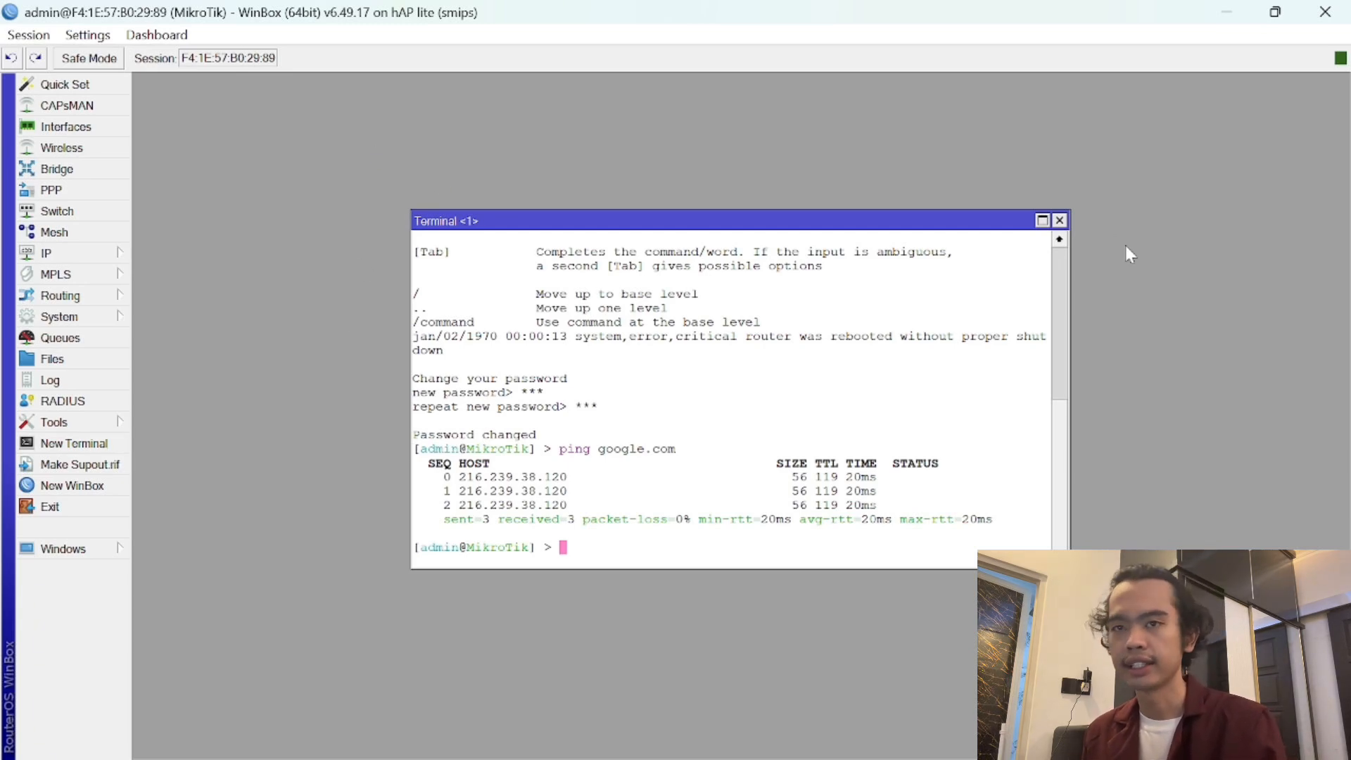
# - Close the terminal and enter a new IP address 10.10.10.1/24
pyautogui.click(1060, 221)
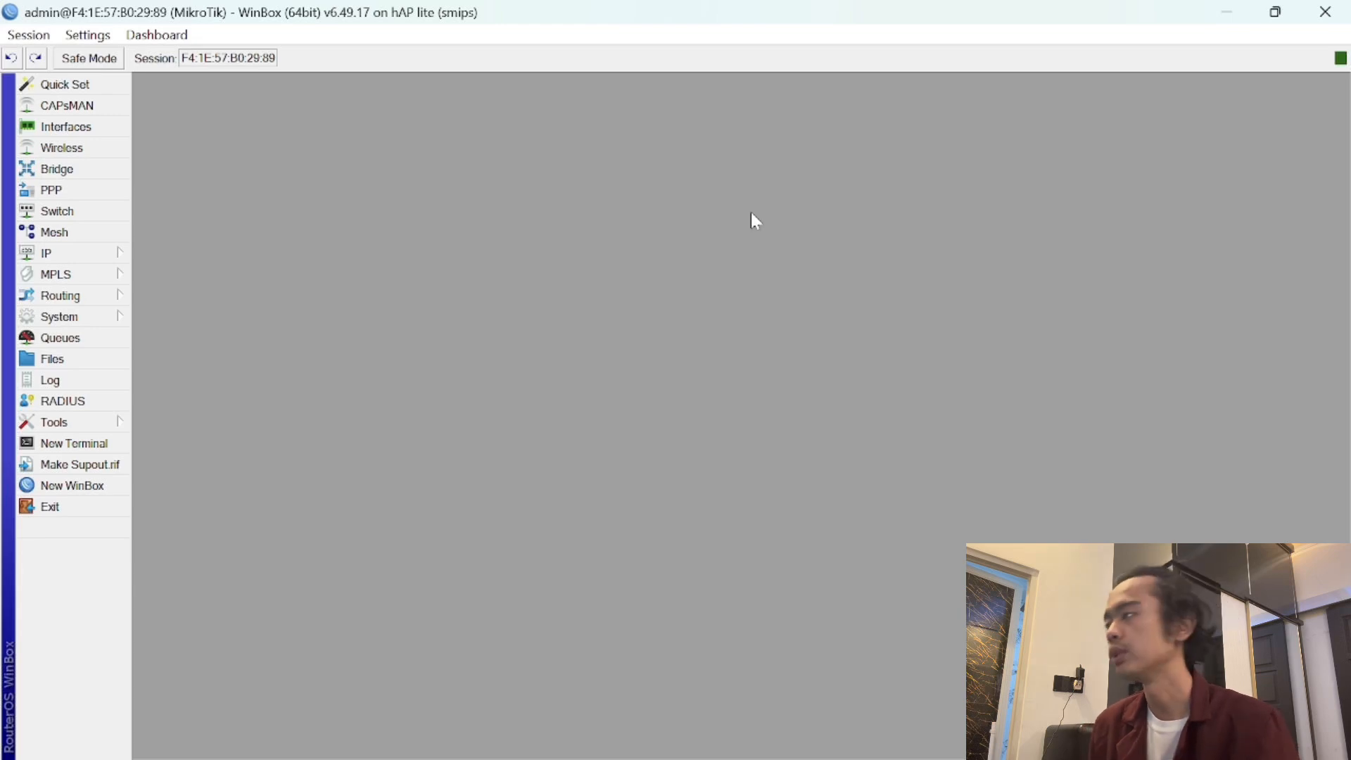
pyautogui.click(65, 255)
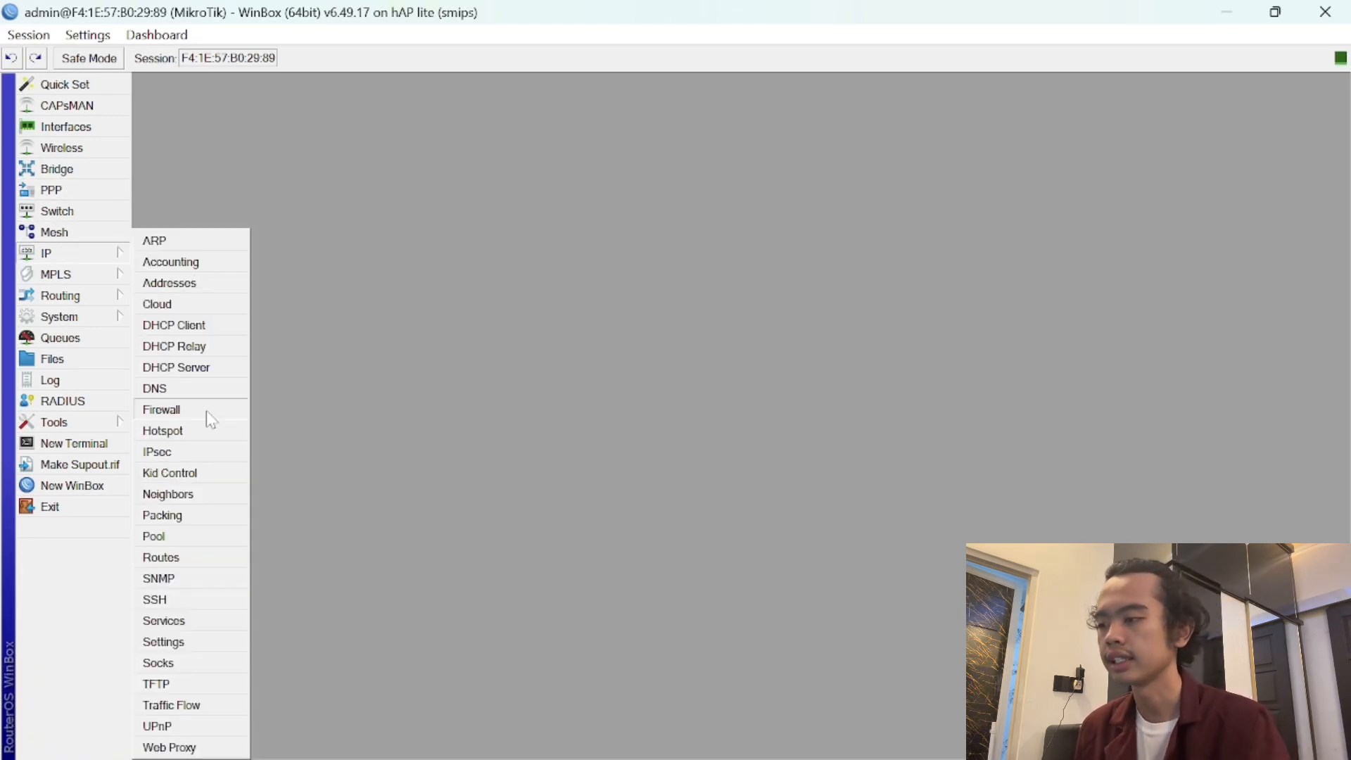
pyautogui.click(189, 284)
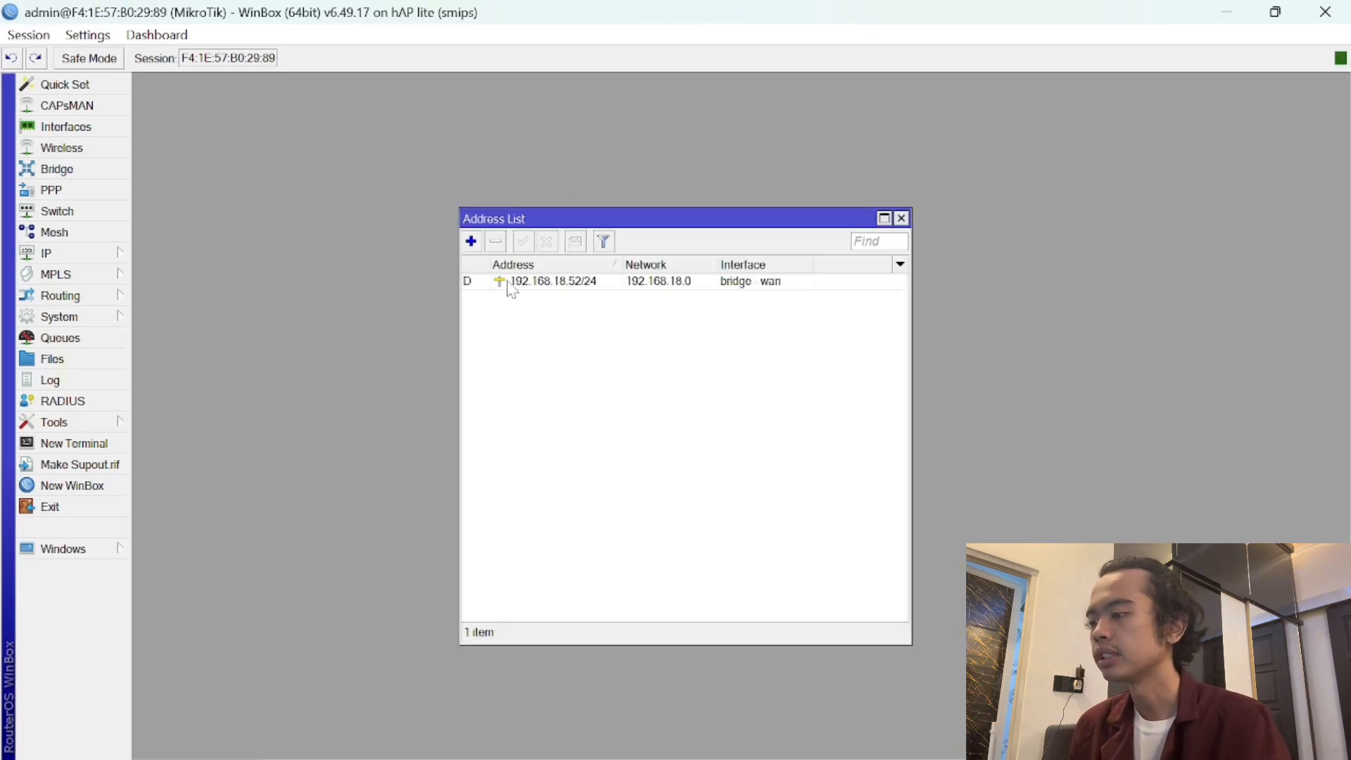
pyautogui.click(471, 242)
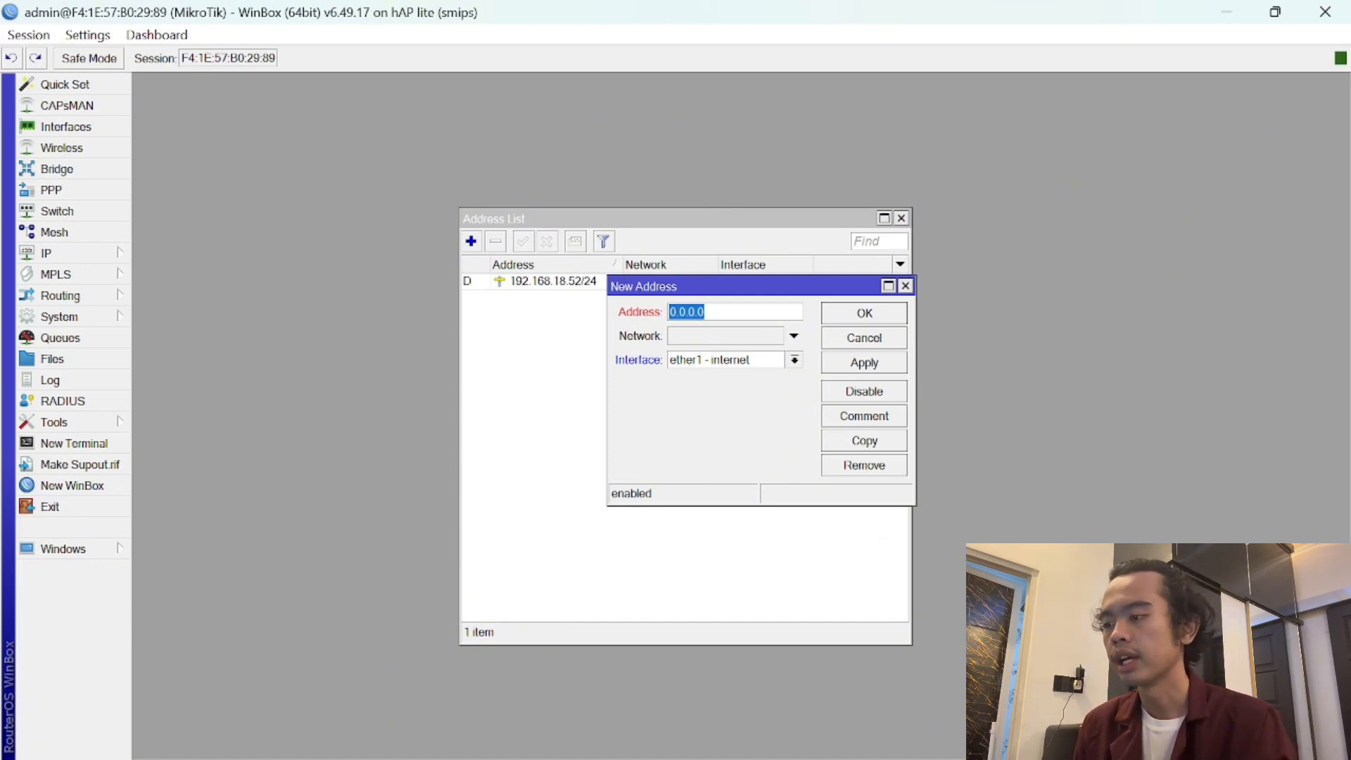
pyautogui.press('BackSpace')
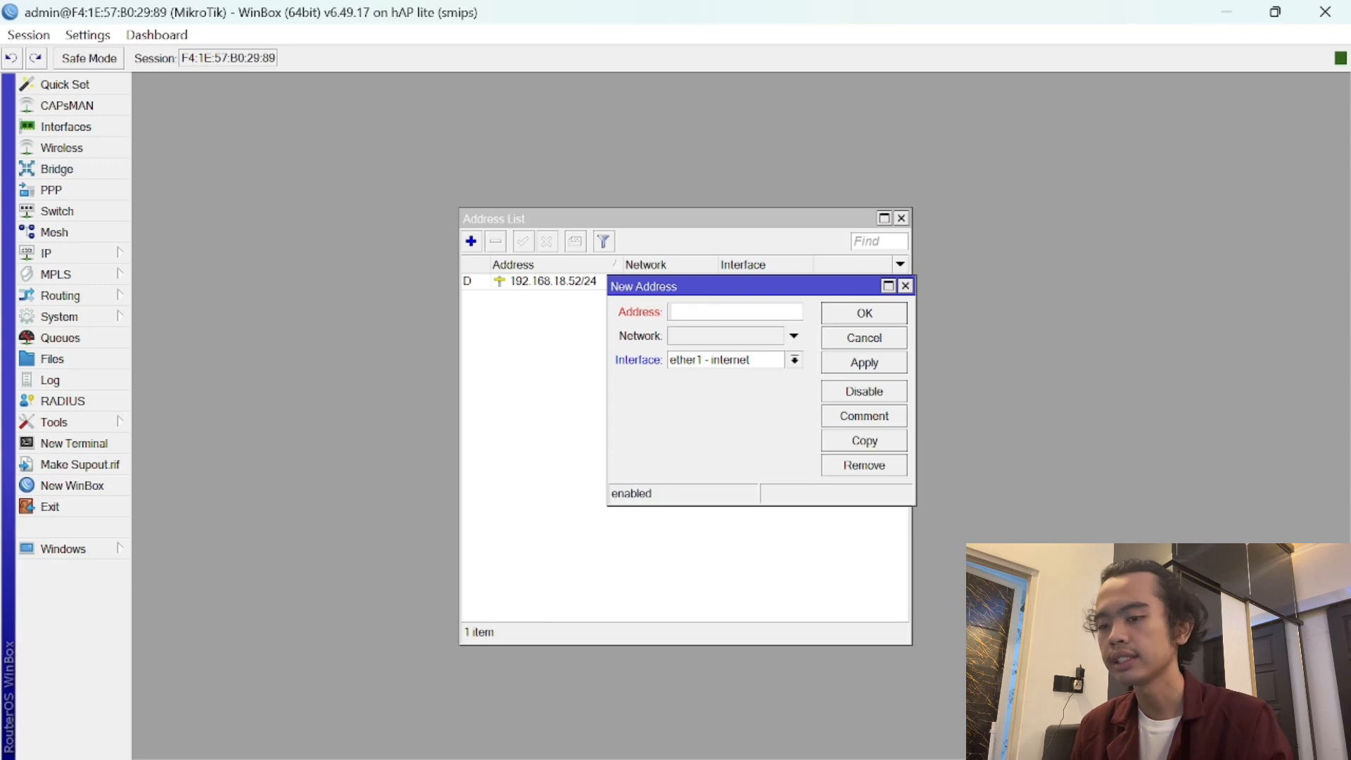
pyautogui.write('10101')
pyautogui.press('BackSpace')
pyautogui.press('BackSpace')
pyautogui.press('BackSpace')
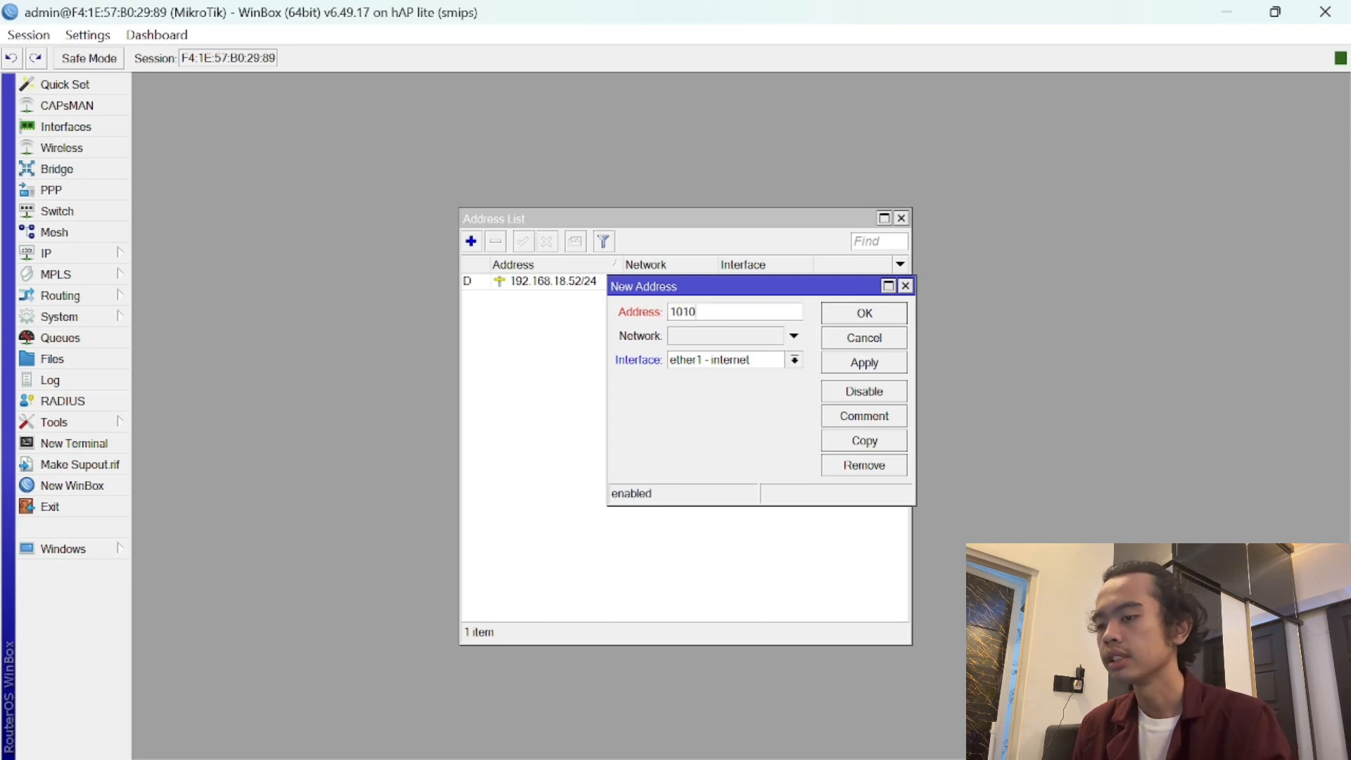
pyautogui.write('.10.10.1')
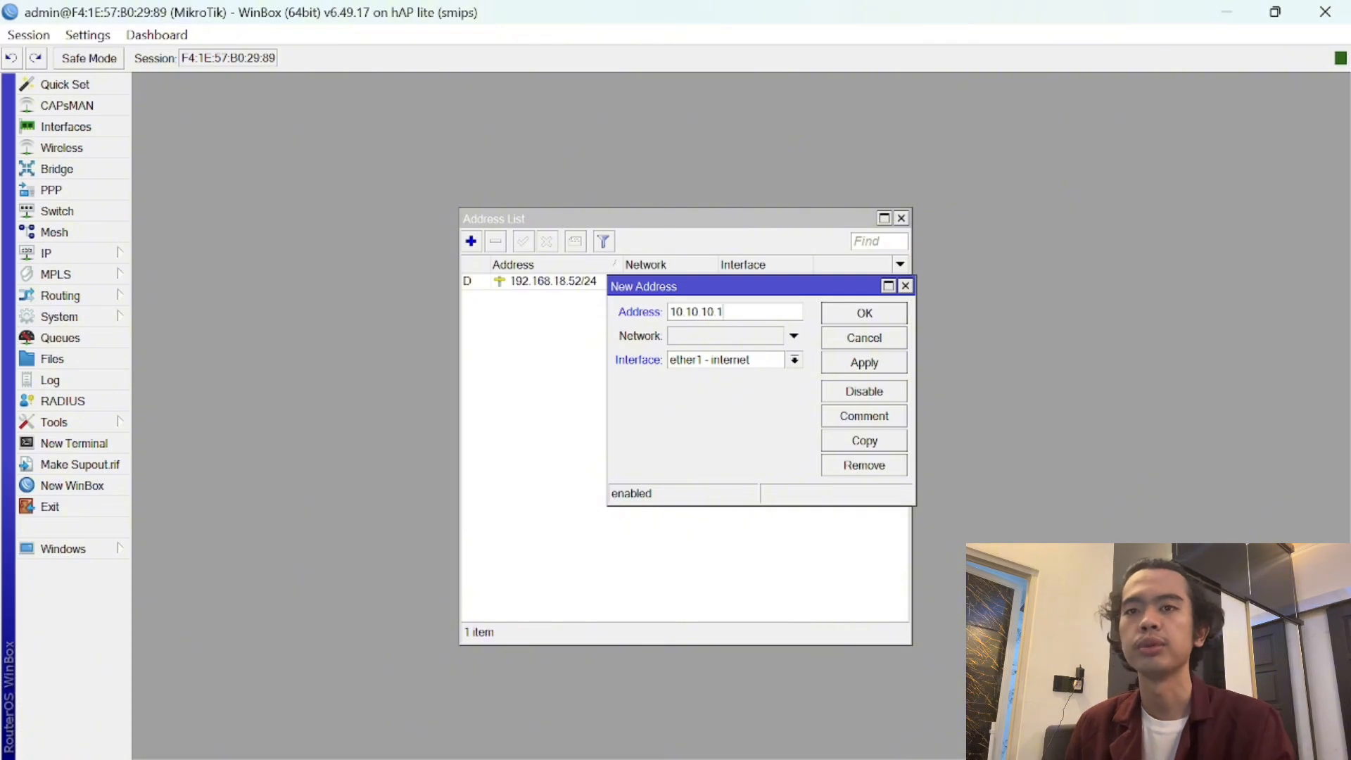
pyautogui.write('/24')
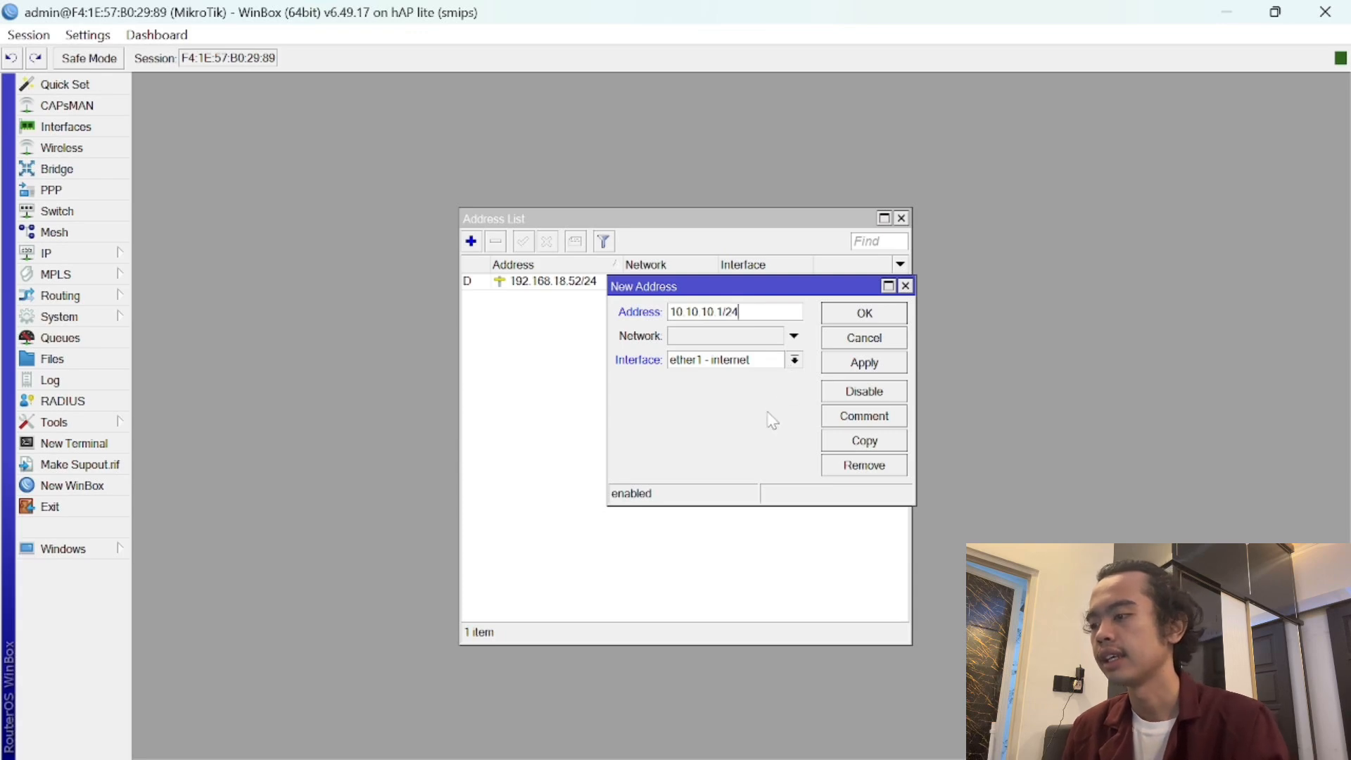
# - Assign the address to bridge - lan, save it, and close the address list
pyautogui.click(772, 363)
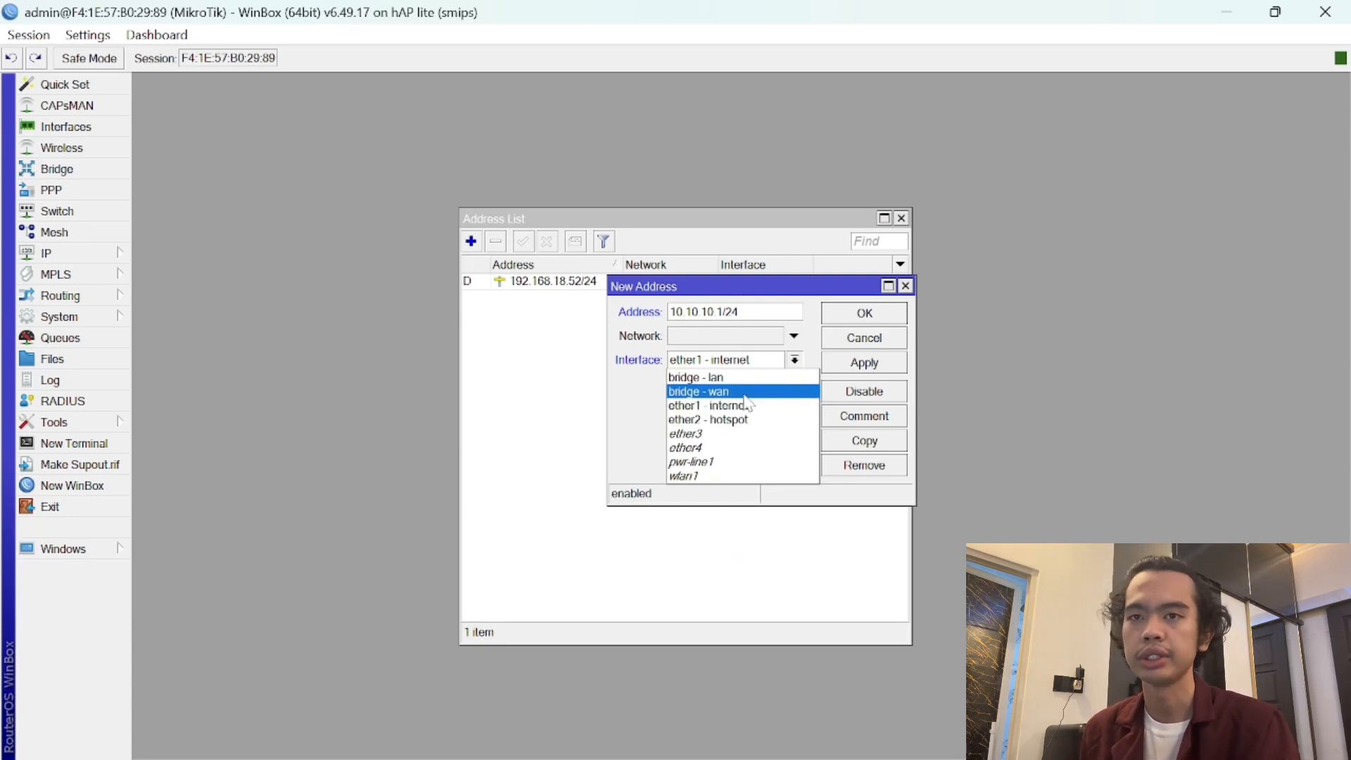
pyautogui.click(734, 372)
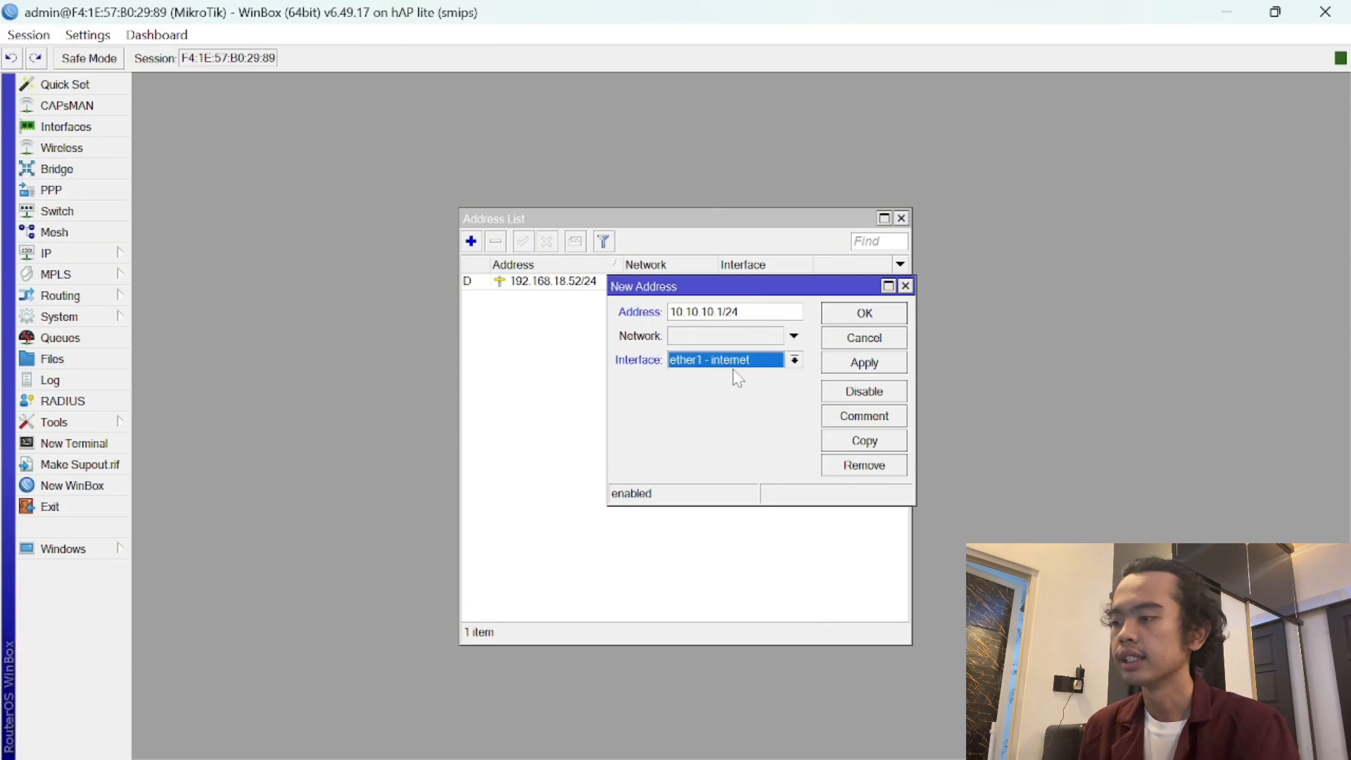
pyautogui.click(746, 361)
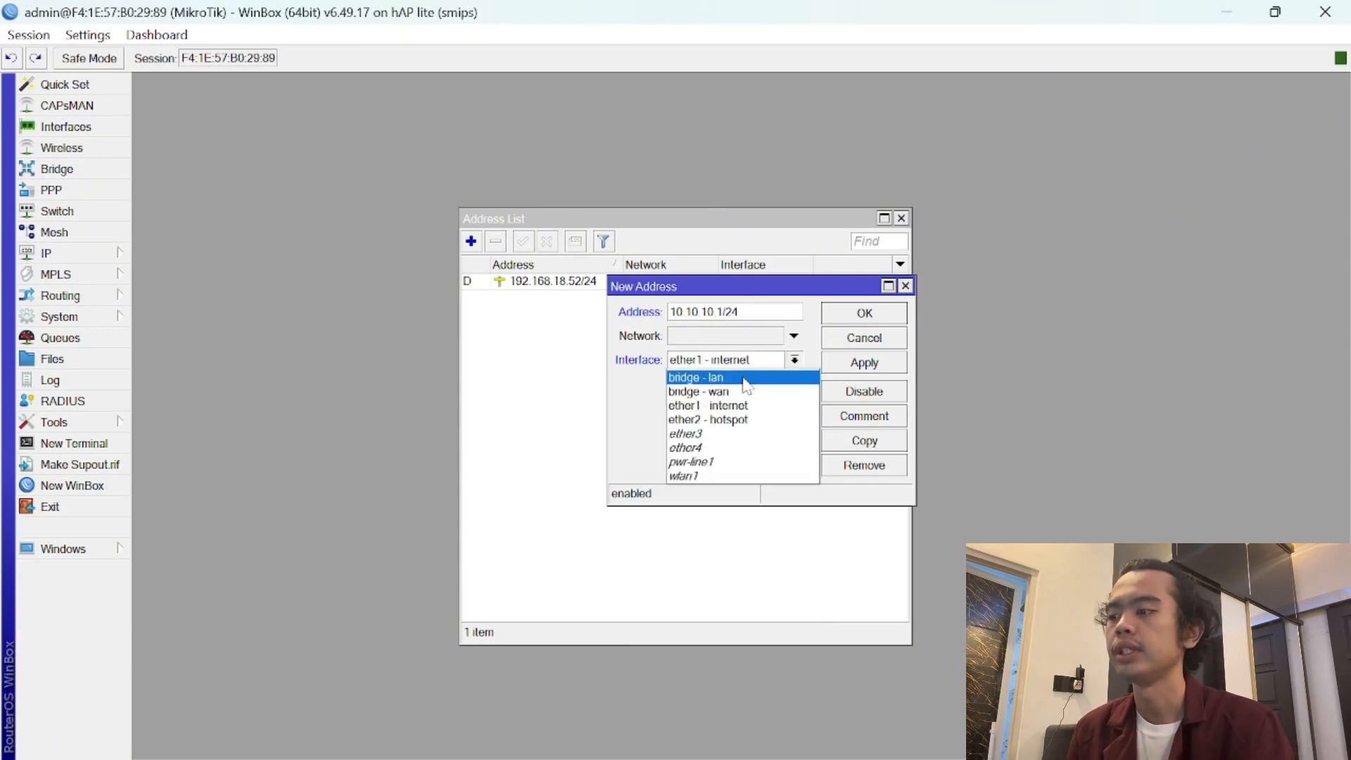
pyautogui.click(743, 378)
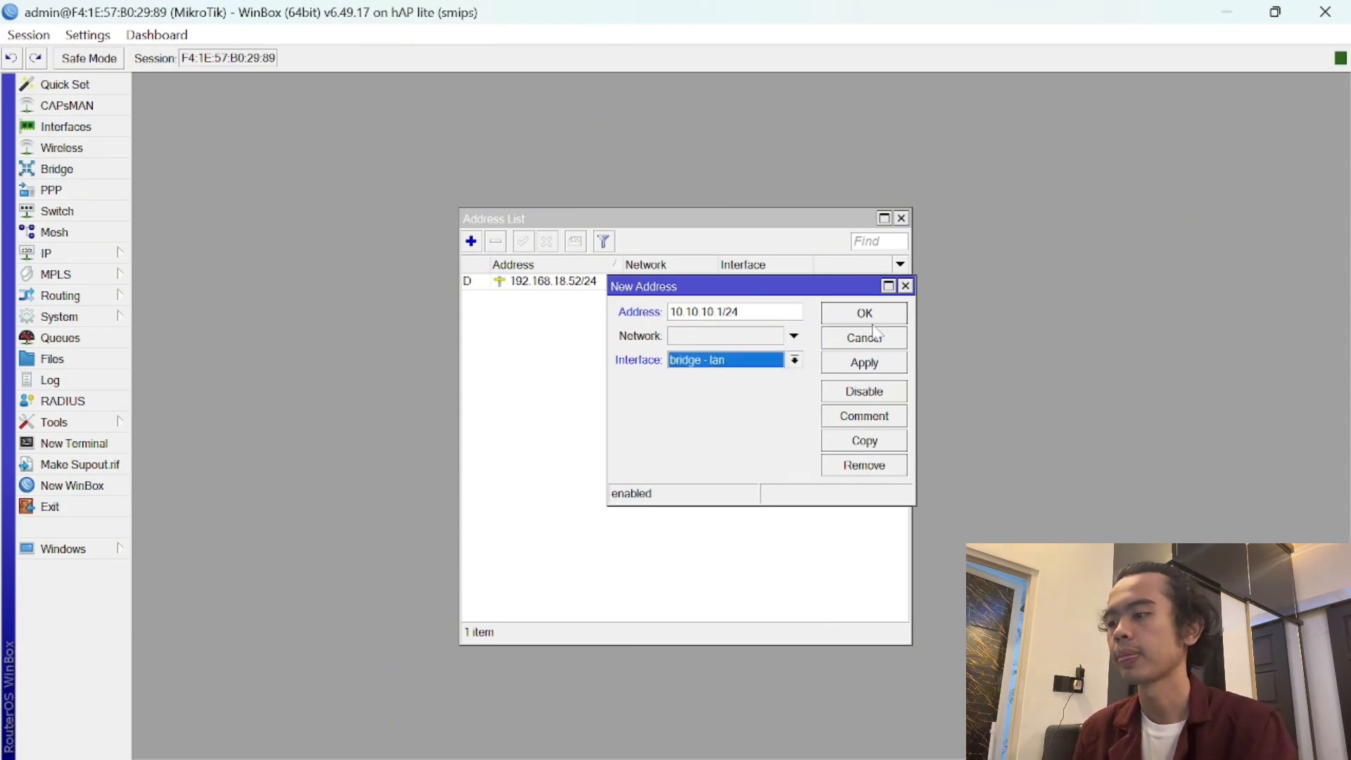
pyautogui.click(871, 371)
pyautogui.click(876, 318)
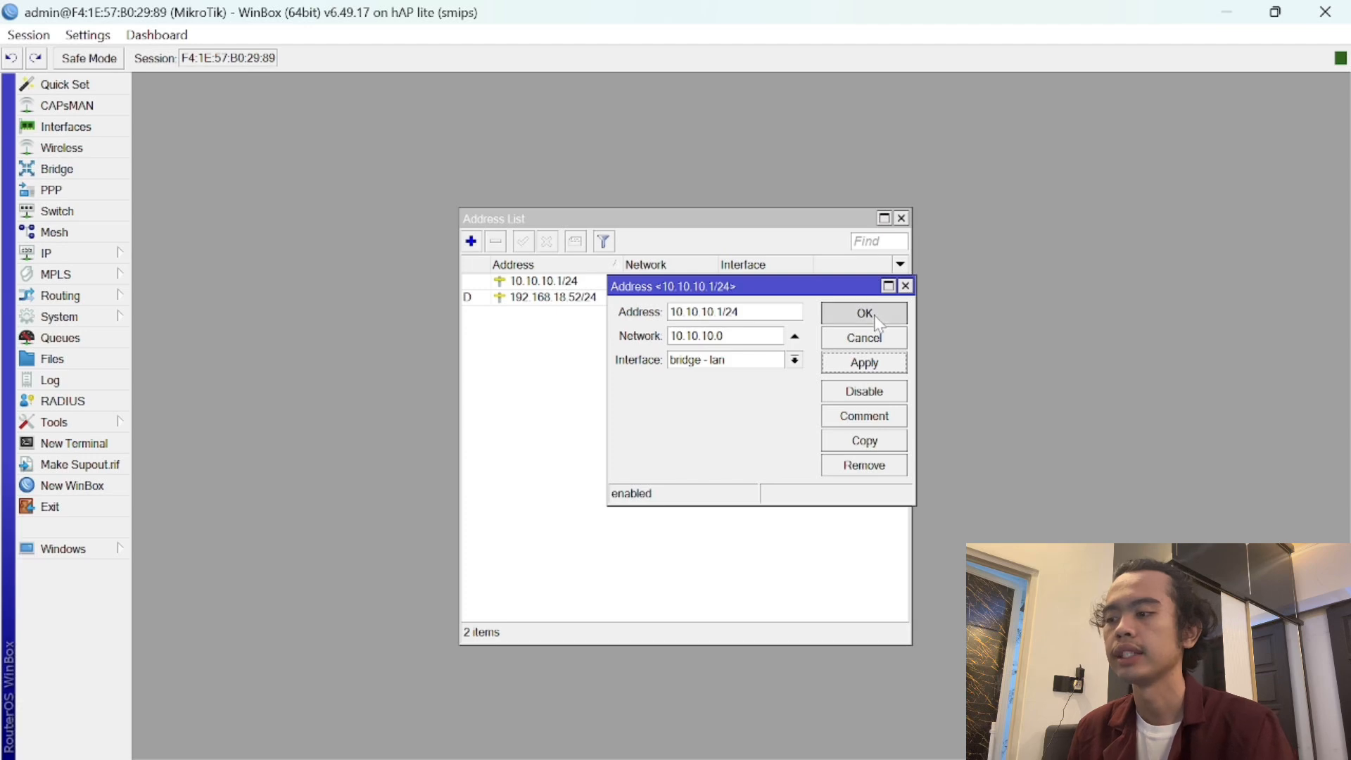
pyautogui.click(903, 219)
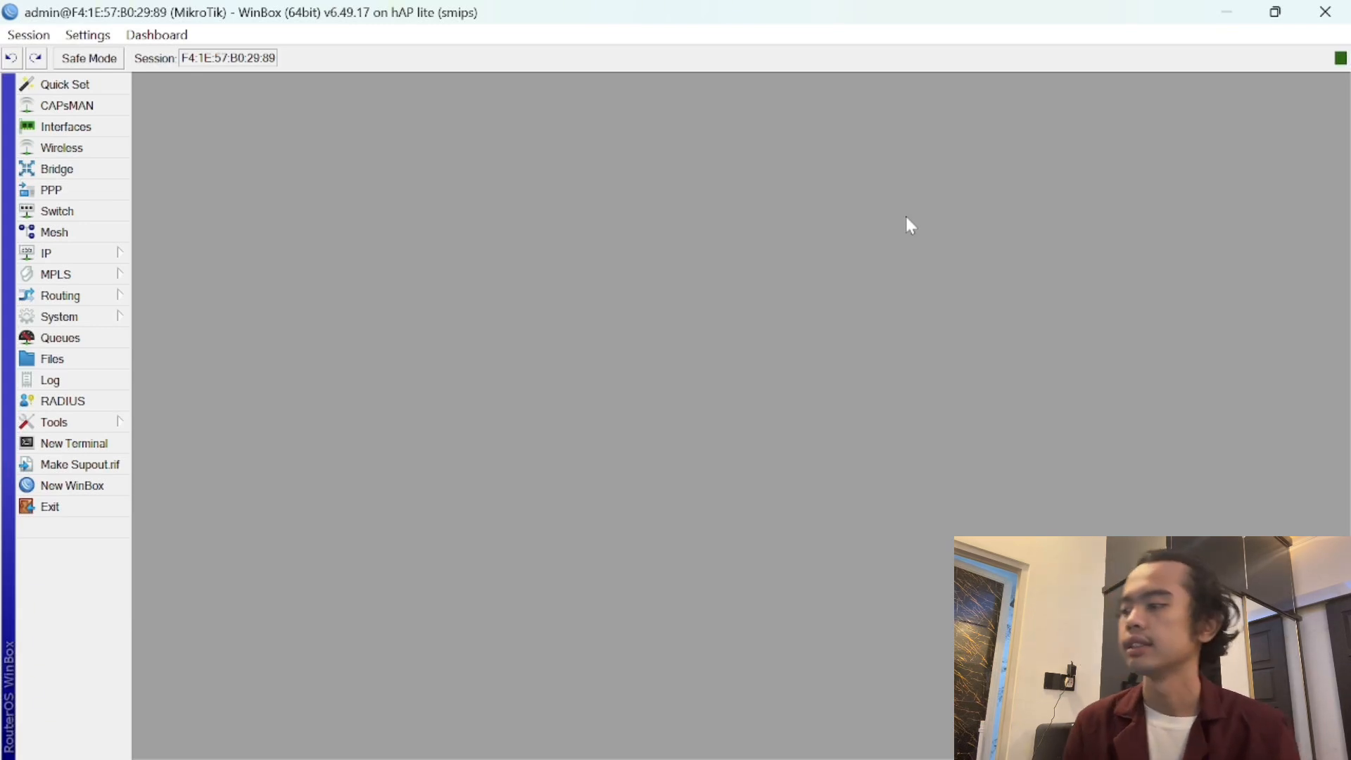
# - Run DHCP Setup on bridge - lan, accepting the 10.10.10.0/24 defaults and 00:10:00 lease
pyautogui.click(61, 250)
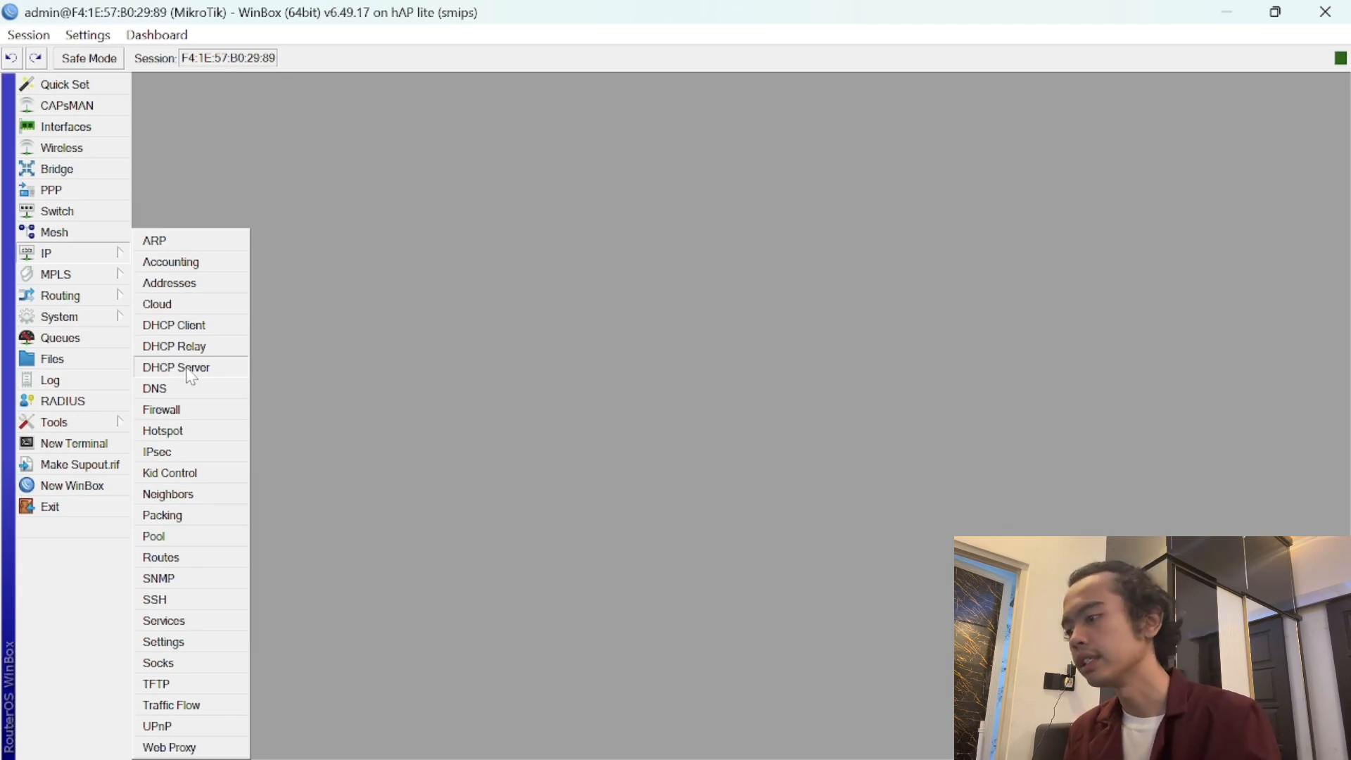
pyautogui.click(187, 368)
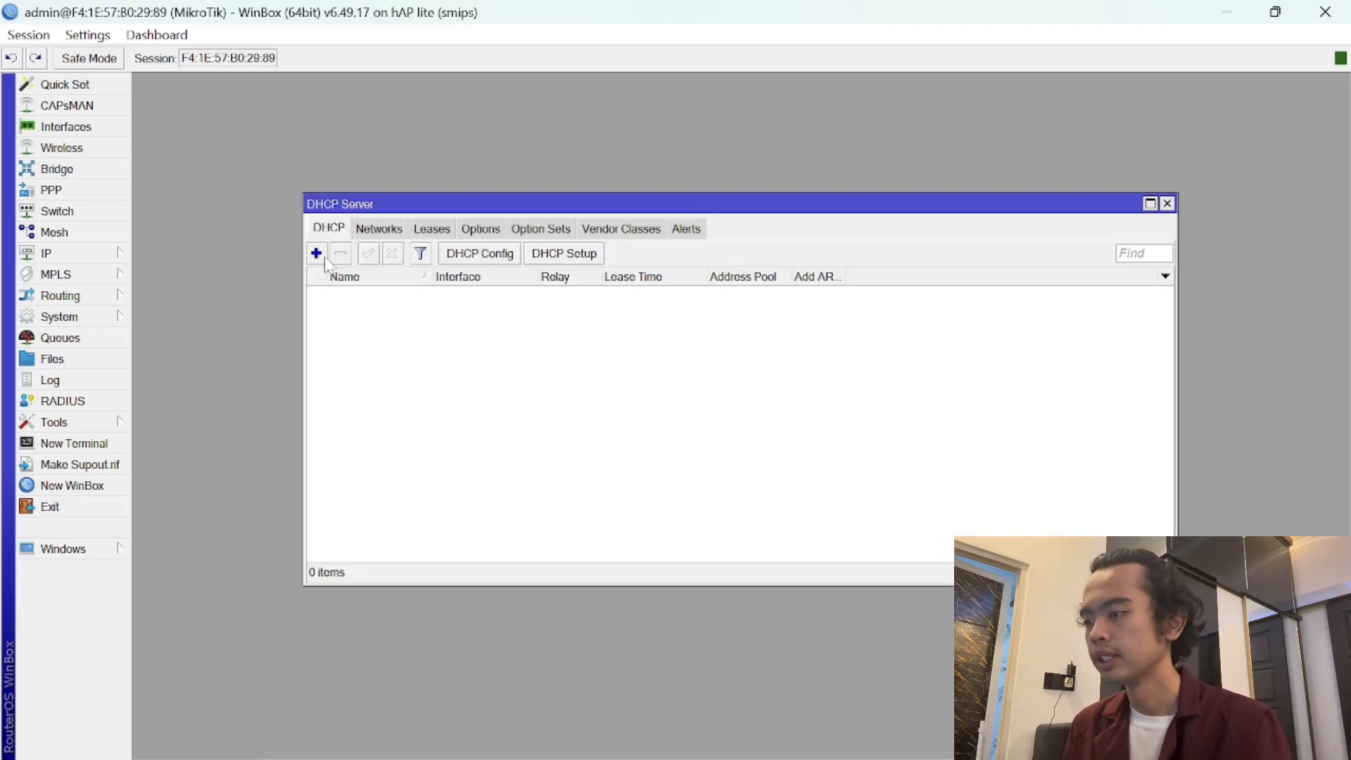
pyautogui.click(583, 254)
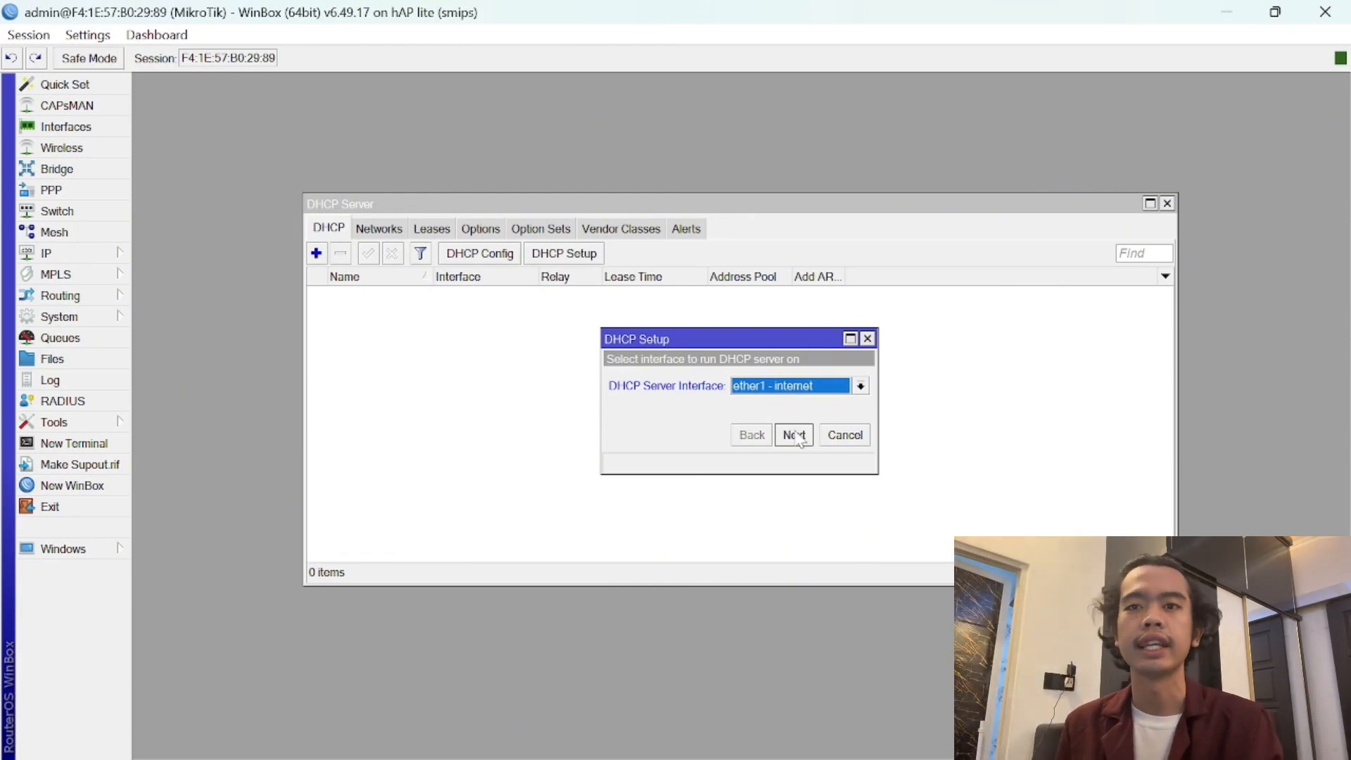
pyautogui.click(797, 388)
pyautogui.click(794, 406)
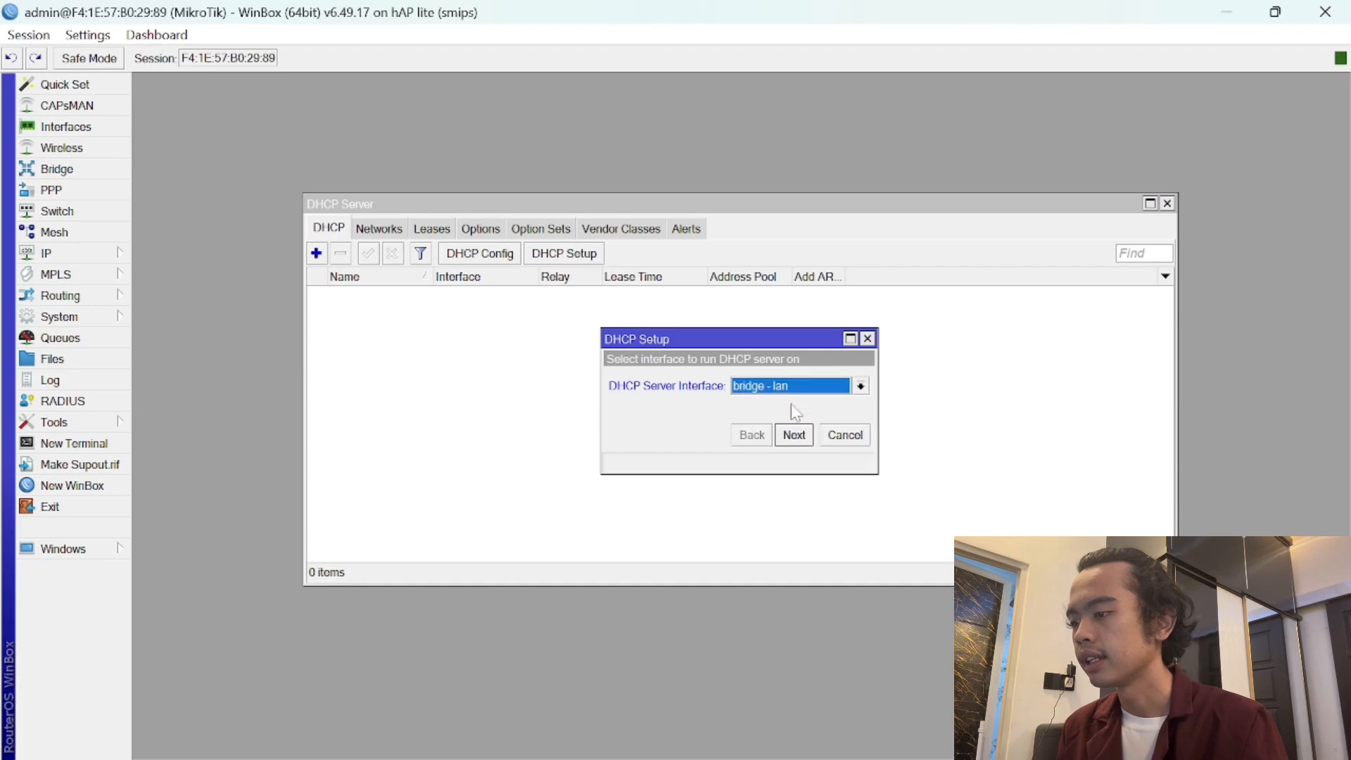
pyautogui.click(794, 436)
pyautogui.click(795, 435)
pyautogui.click(795, 436)
pyautogui.click(795, 436)
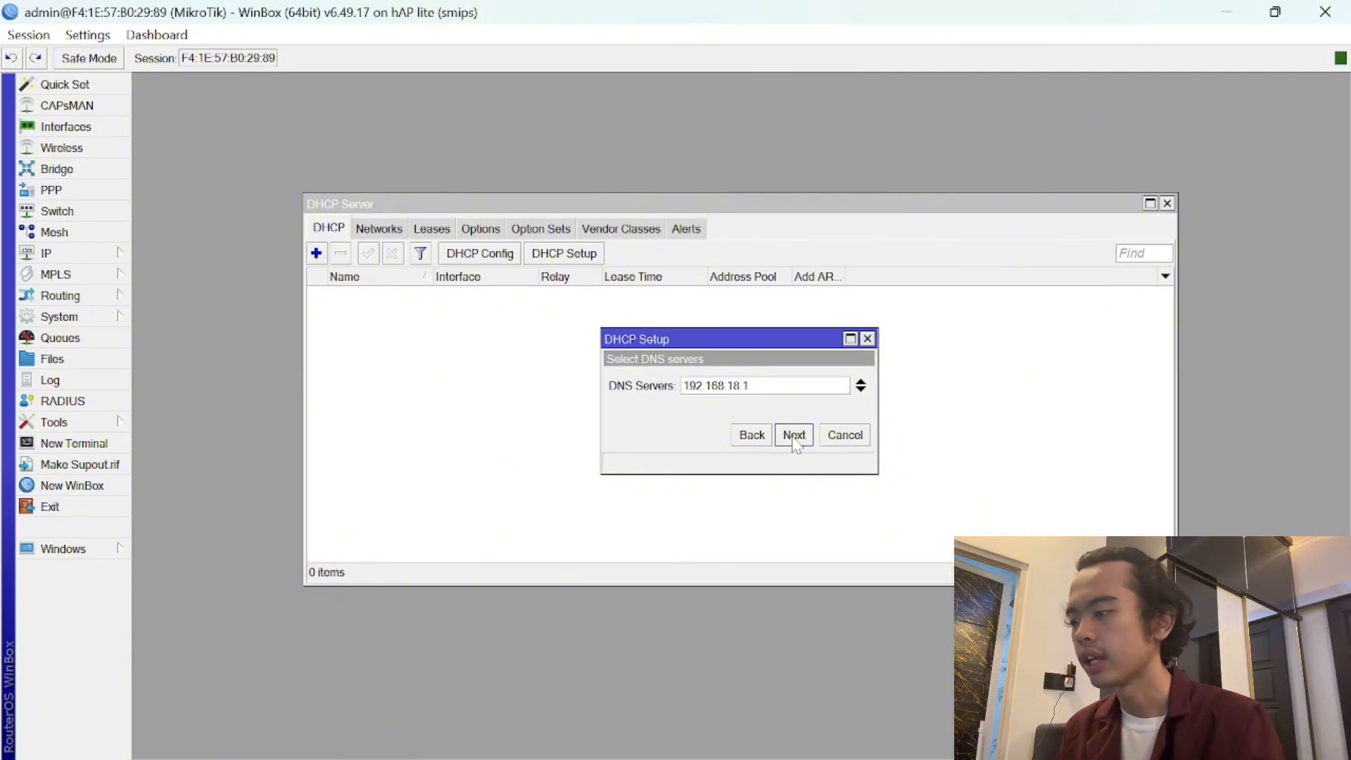
pyautogui.click(794, 436)
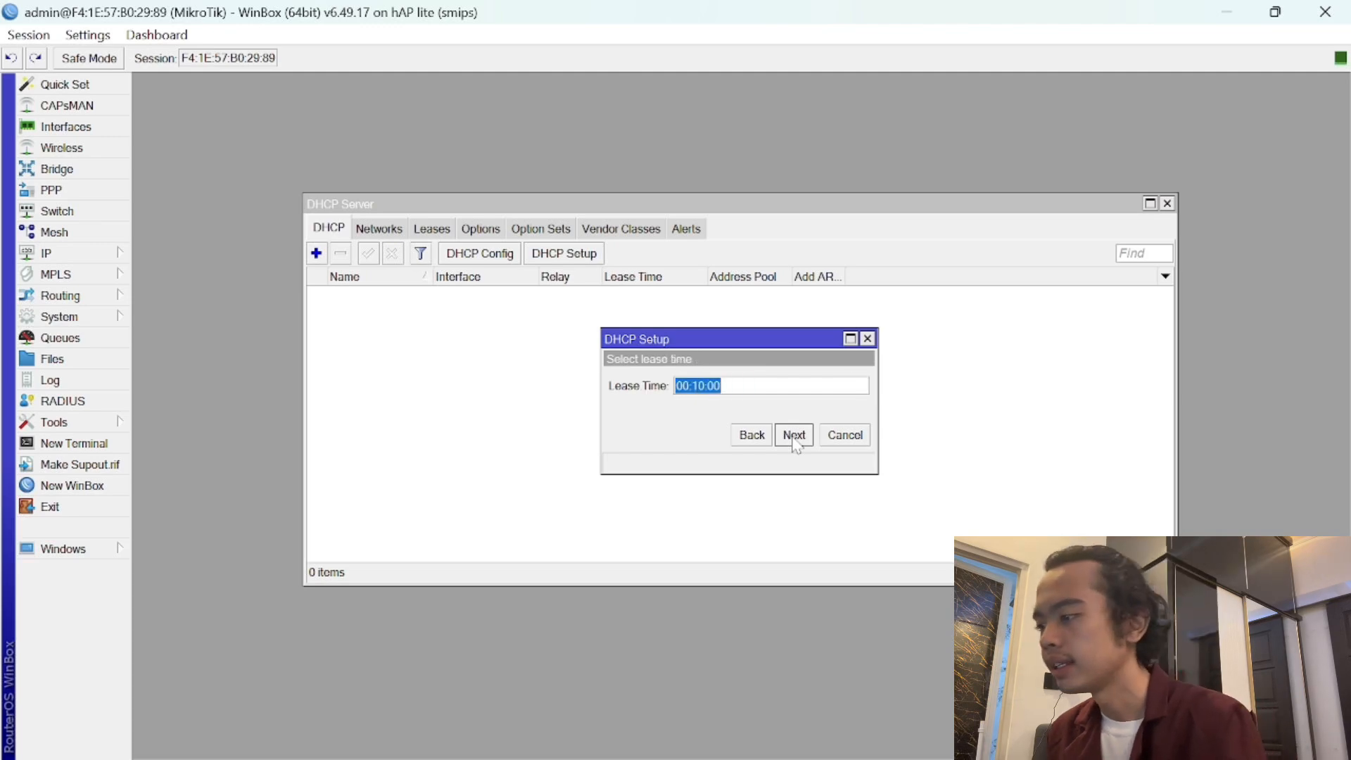
pyautogui.click(795, 436)
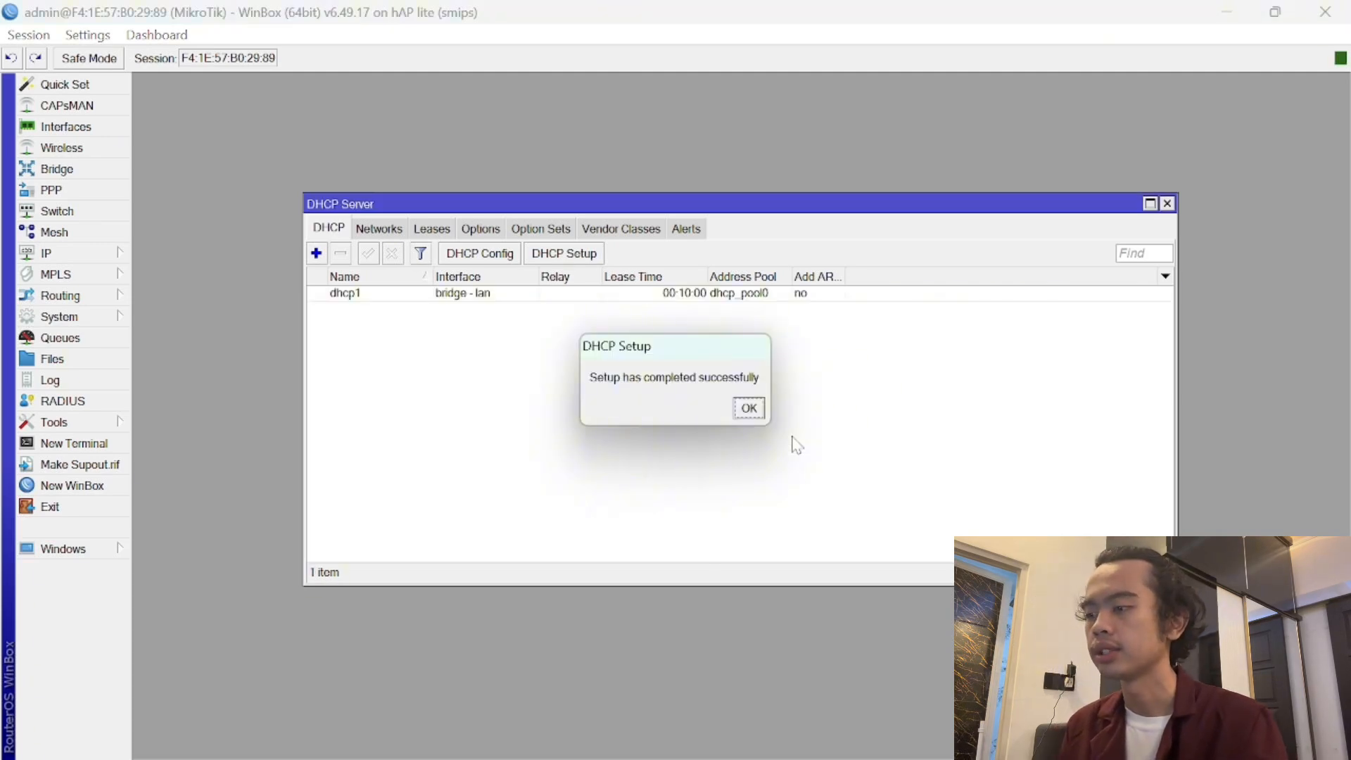
pyautogui.click(750, 414)
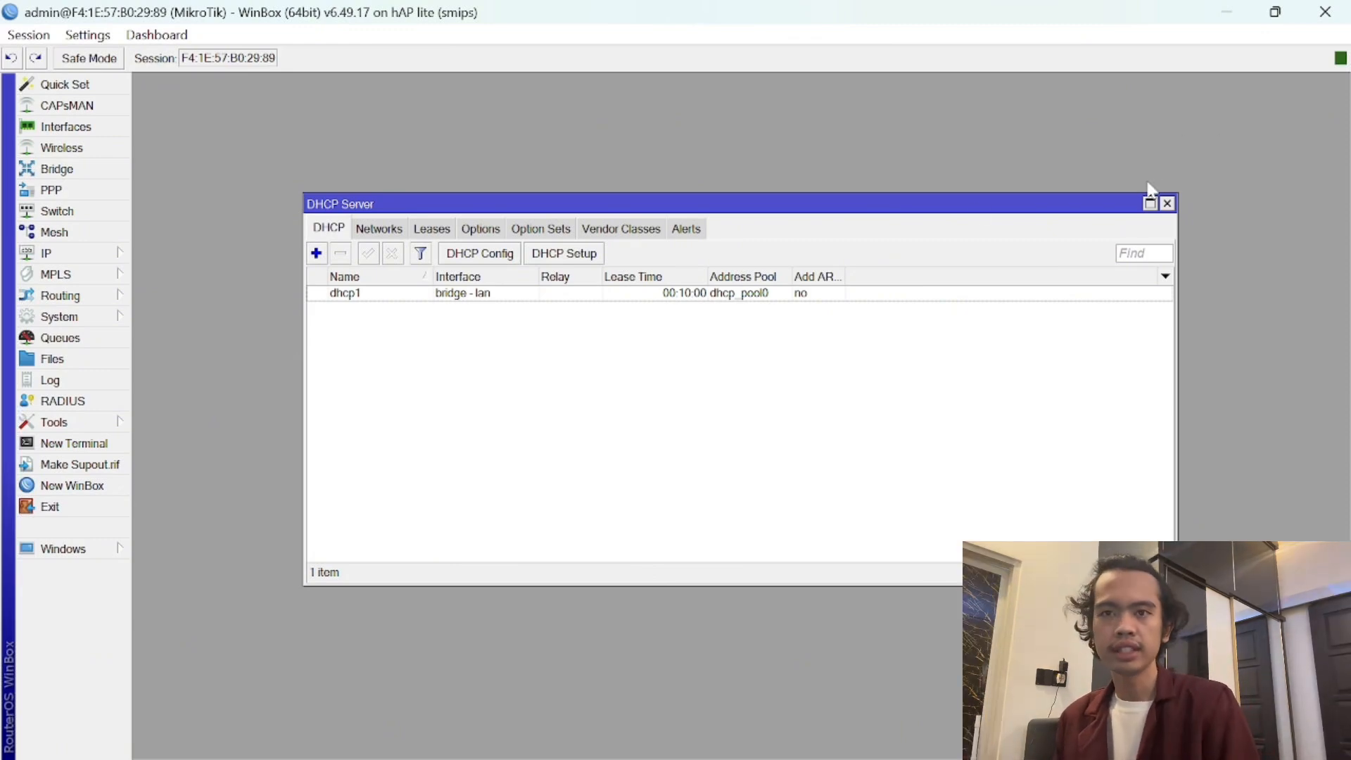
# - Close the DHCP Server window and a mistakenly opened IP Packing window, reopening the IP menu
pyautogui.click(1167, 204)
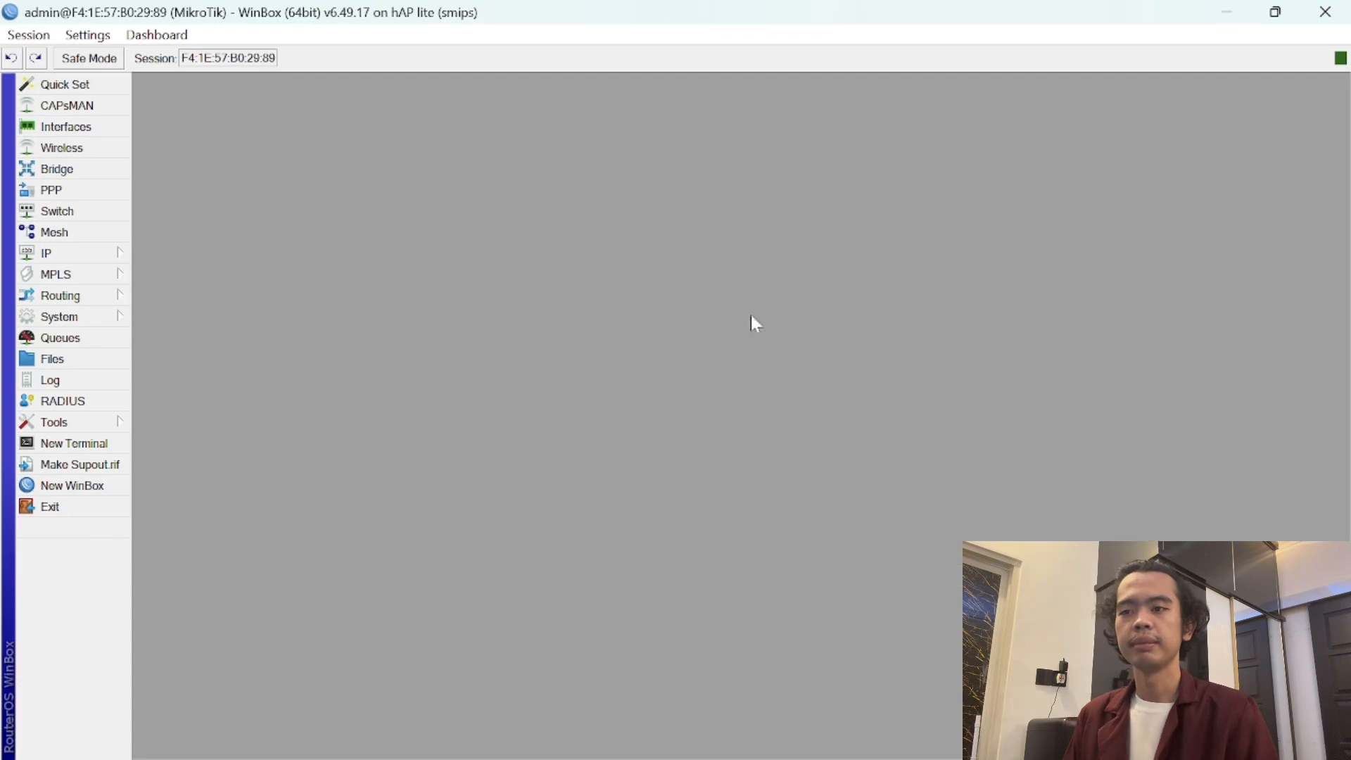
pyautogui.click(117, 255)
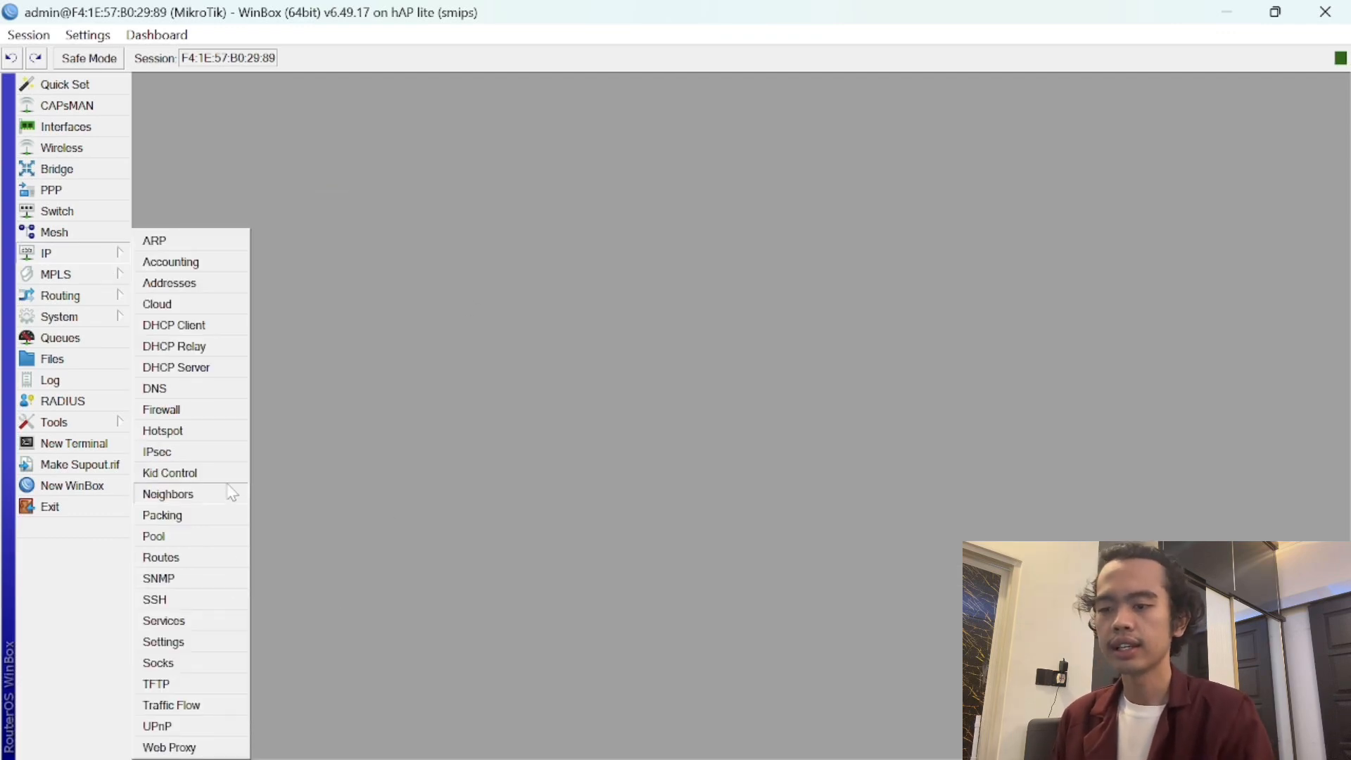
pyautogui.click(226, 510)
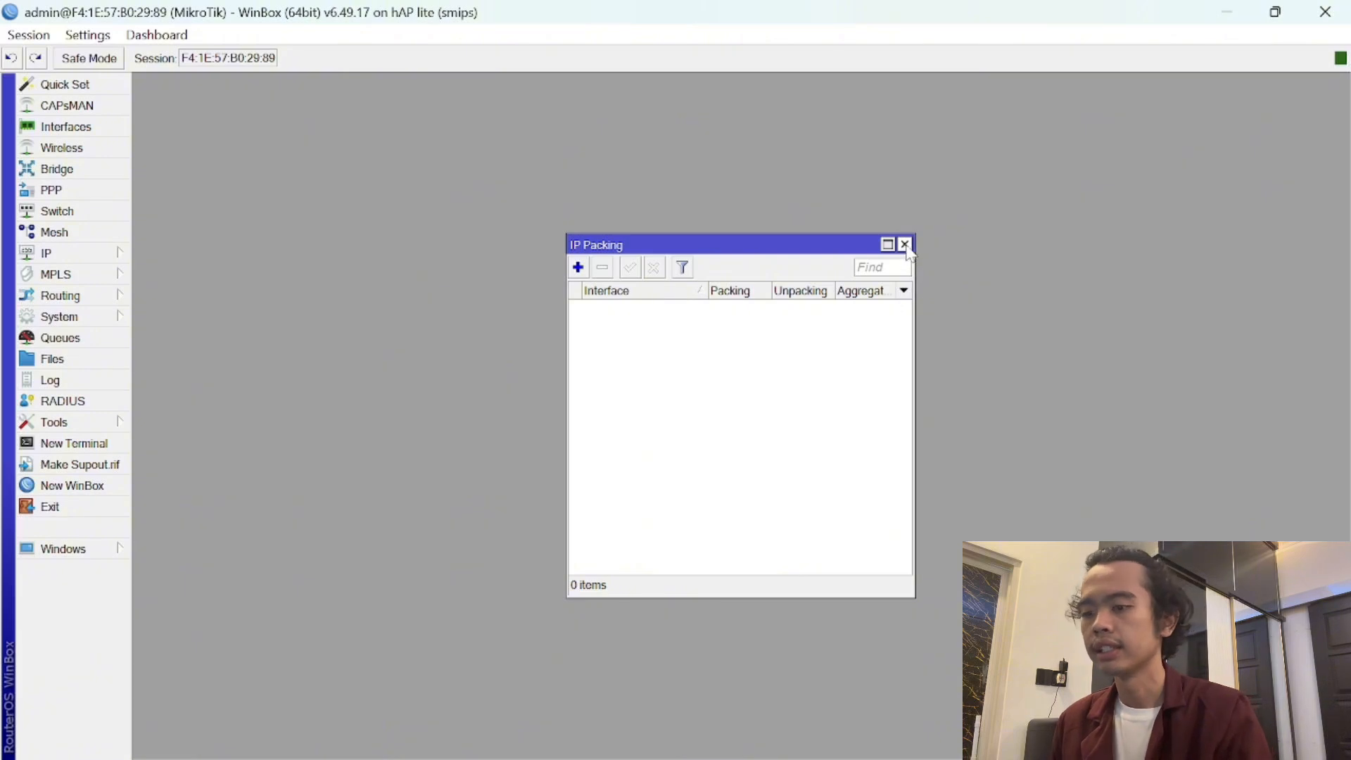
pyautogui.click(905, 244)
pyautogui.click(65, 256)
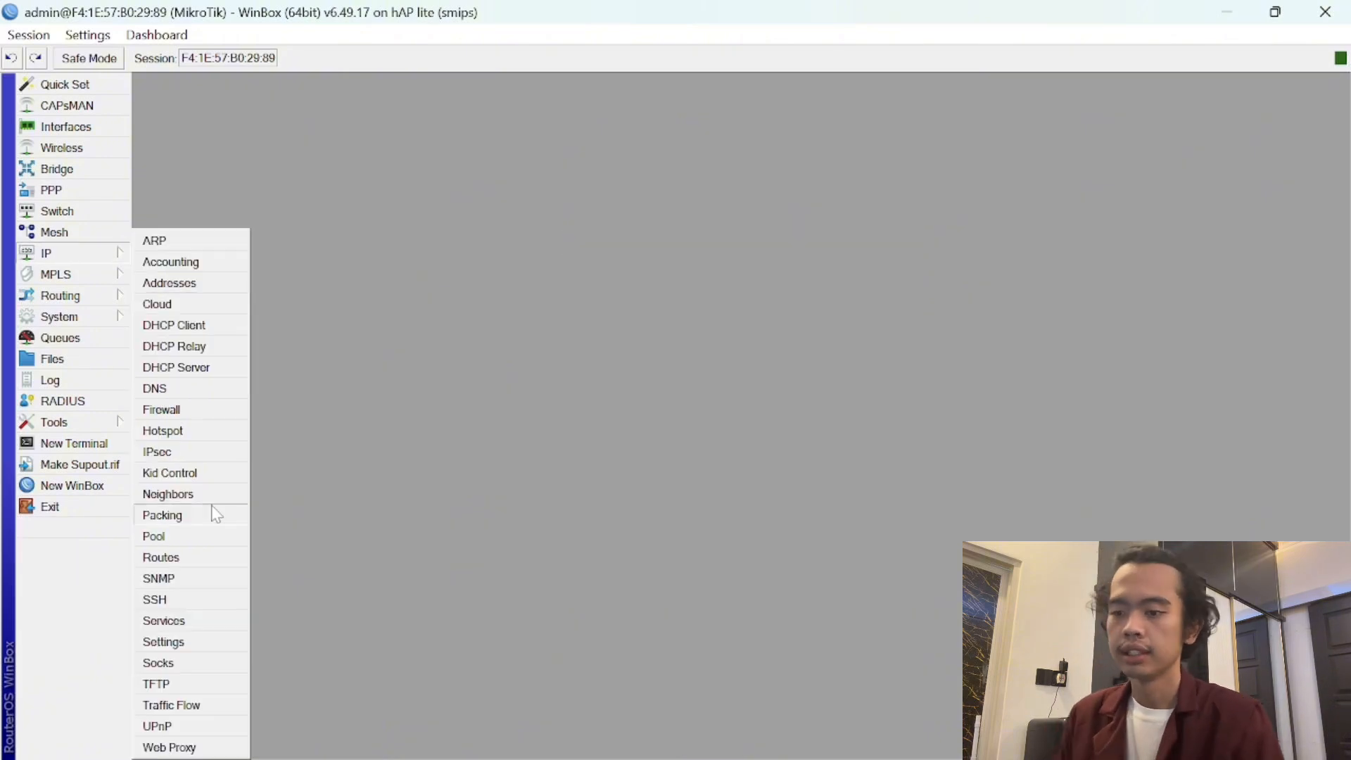
# - Add a new firewall NAT rule matching out-interface bridge - wan
pyautogui.click(197, 412)
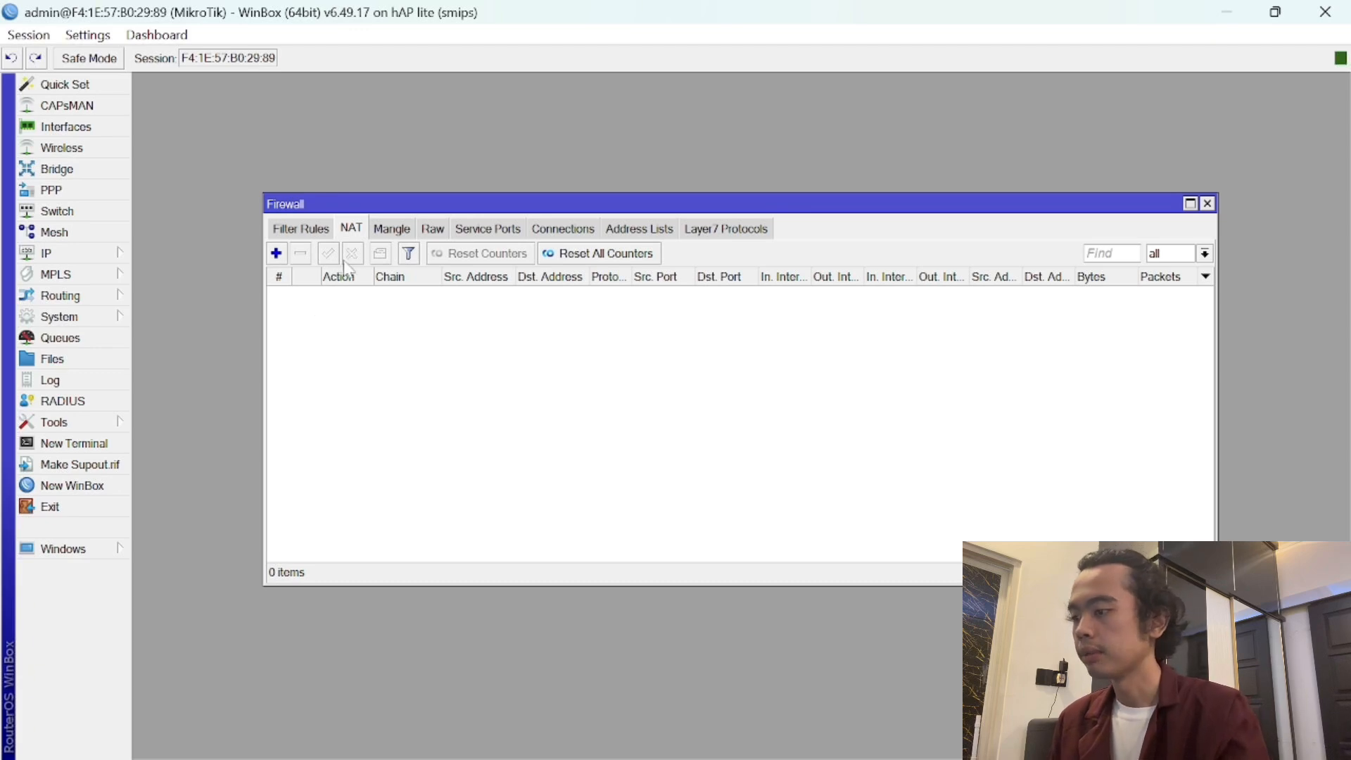
pyautogui.click(278, 255)
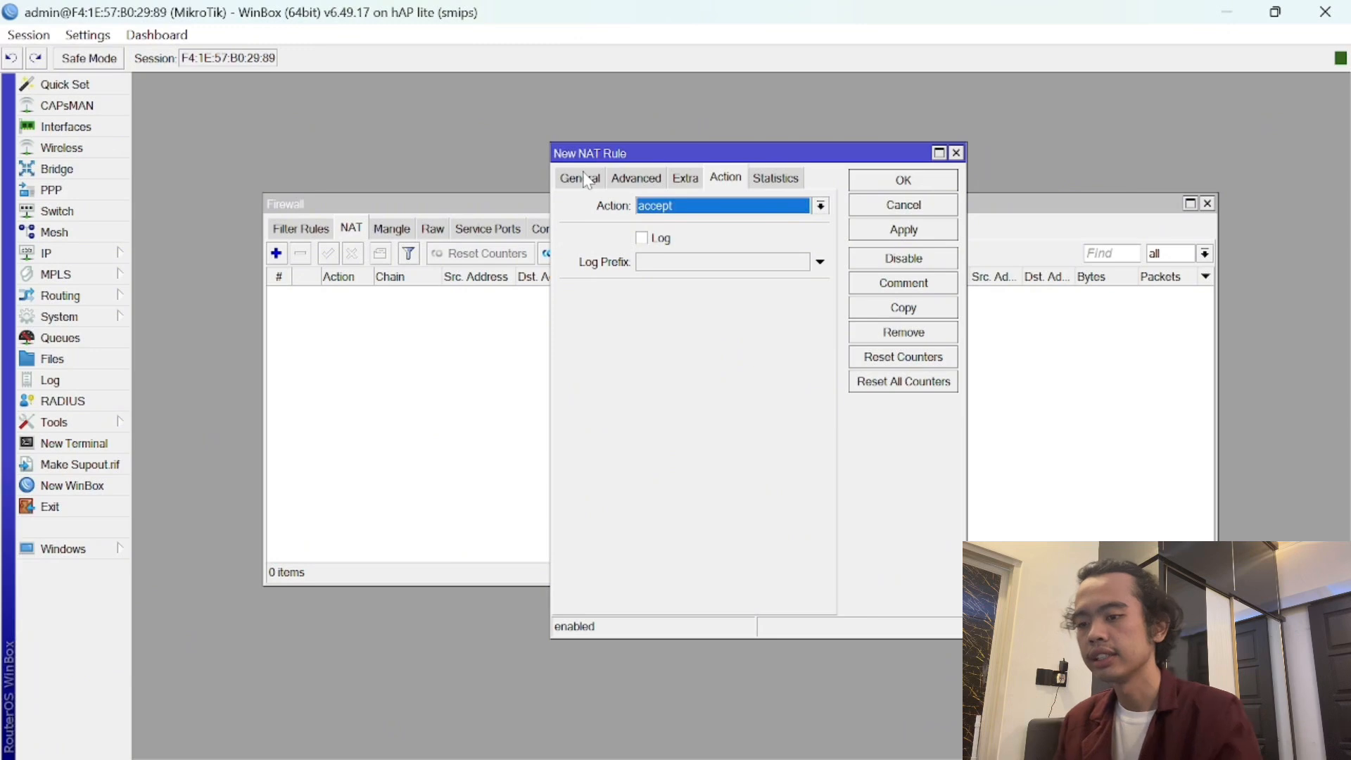
pyautogui.click(587, 181)
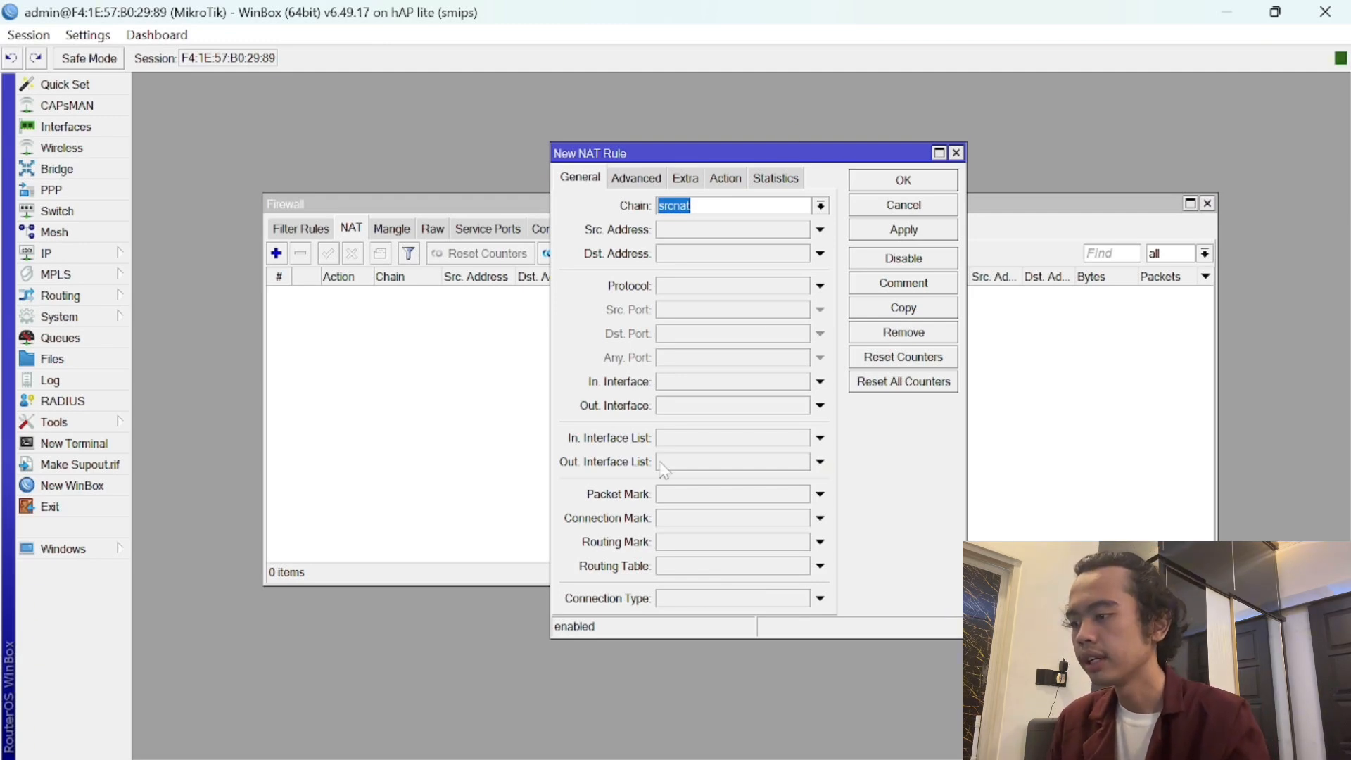
pyautogui.click(689, 408)
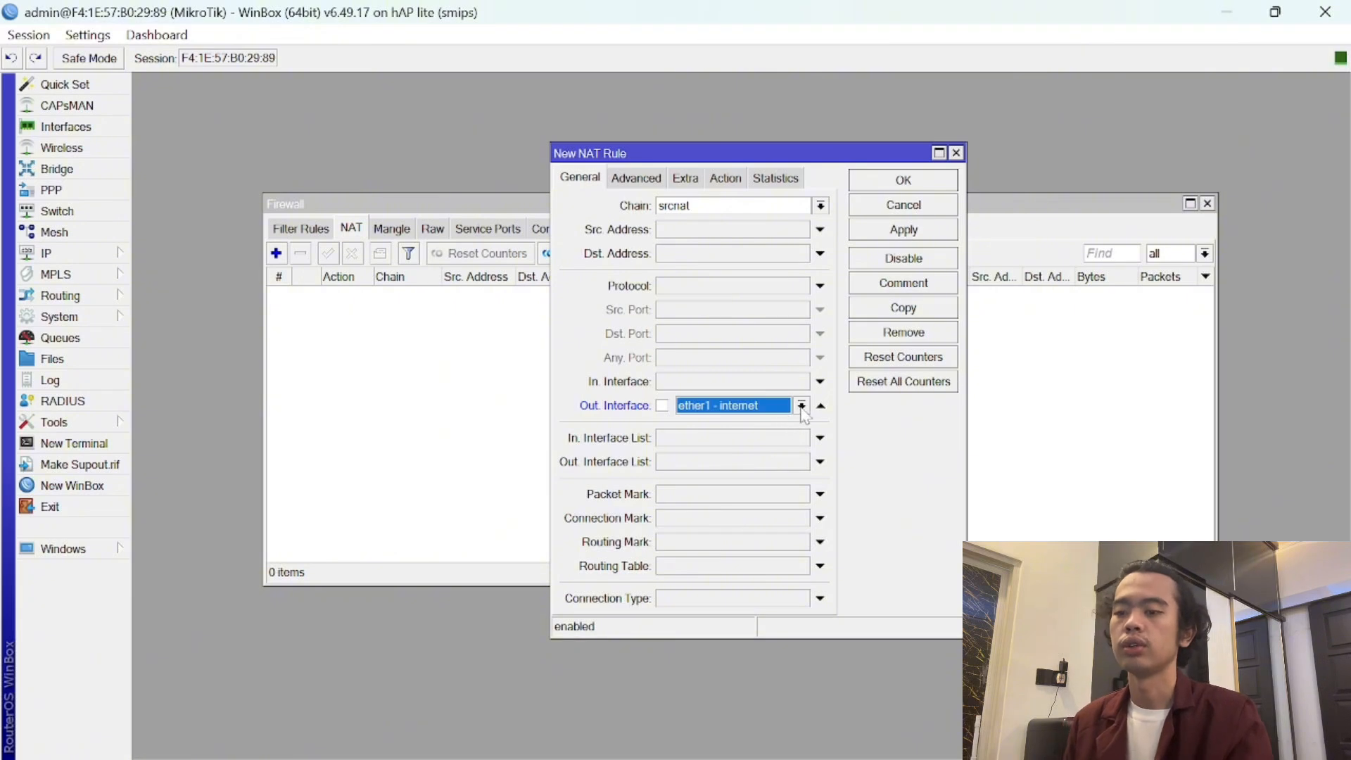
pyautogui.click(802, 406)
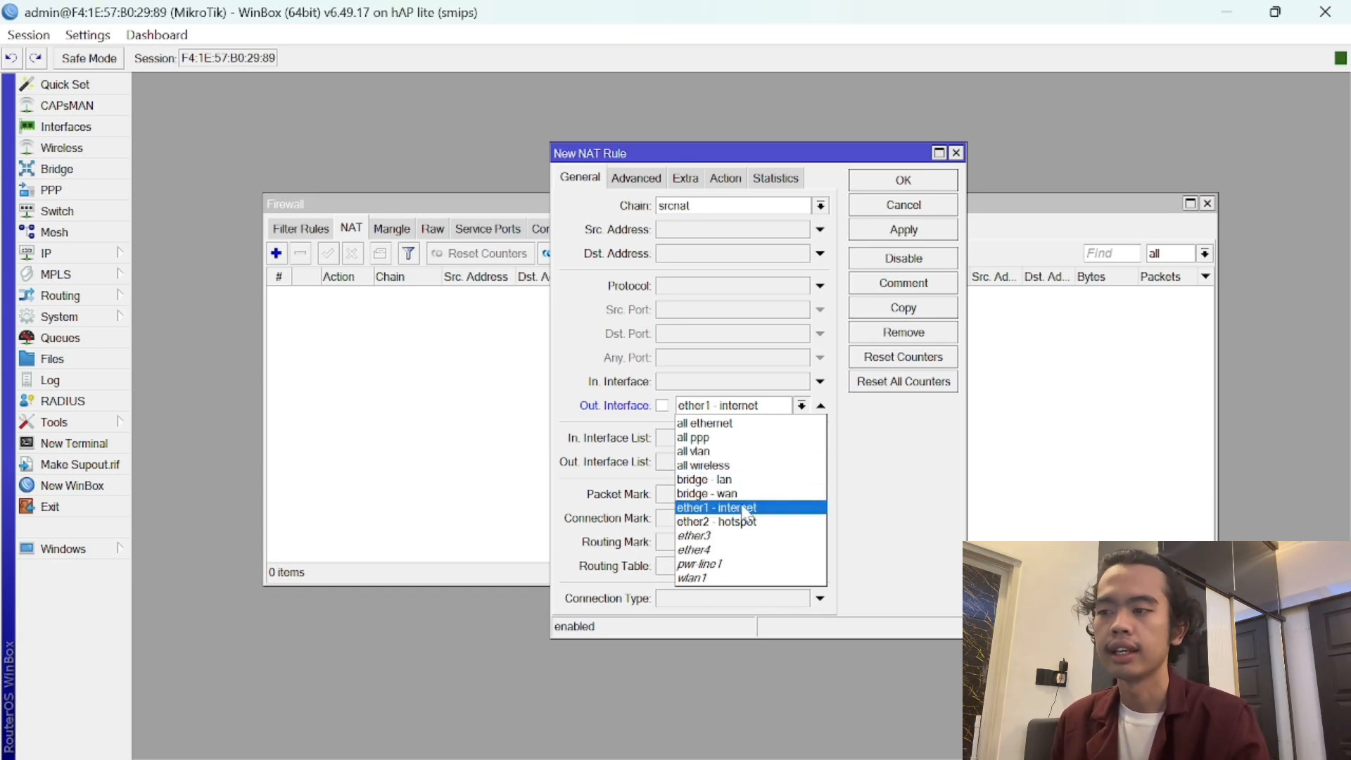
pyautogui.click(749, 496)
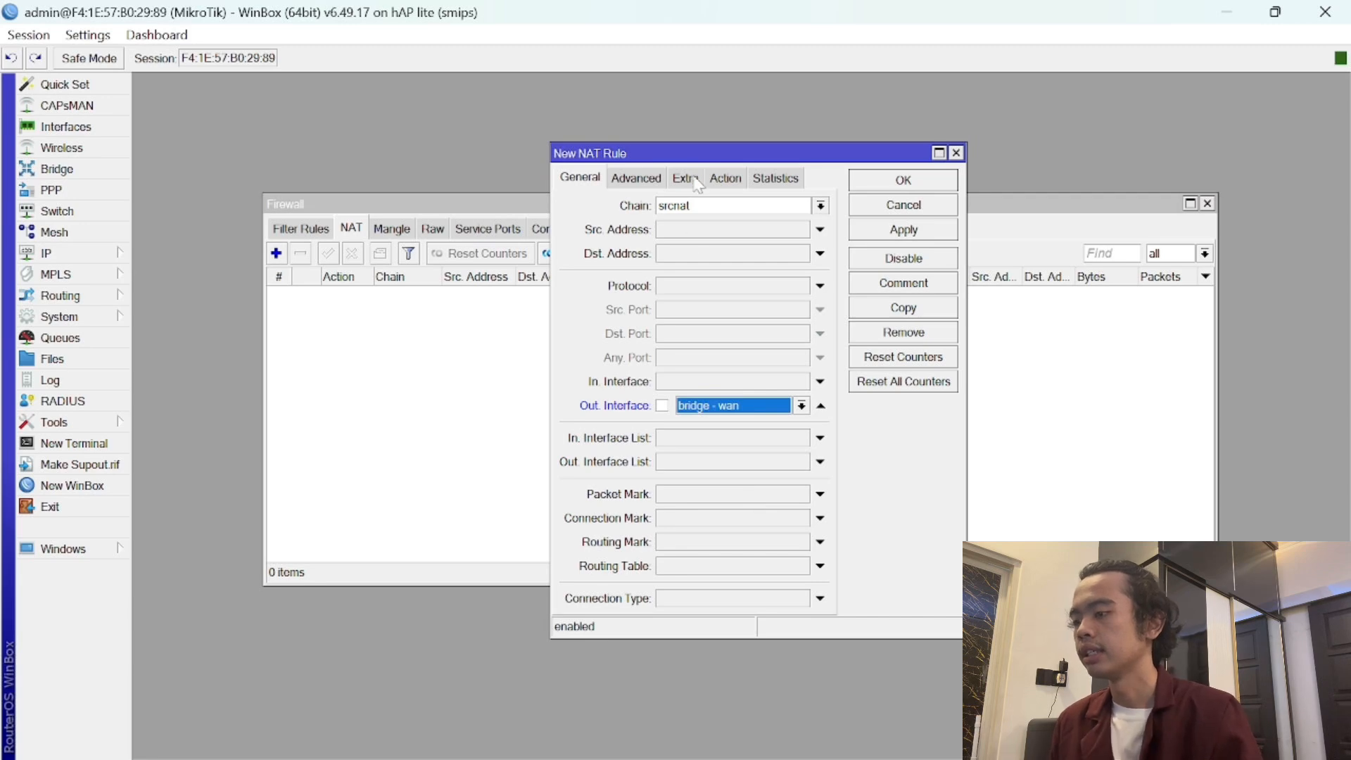
# - Set the NAT rule's action to masquerade and save it
pyautogui.click(725, 179)
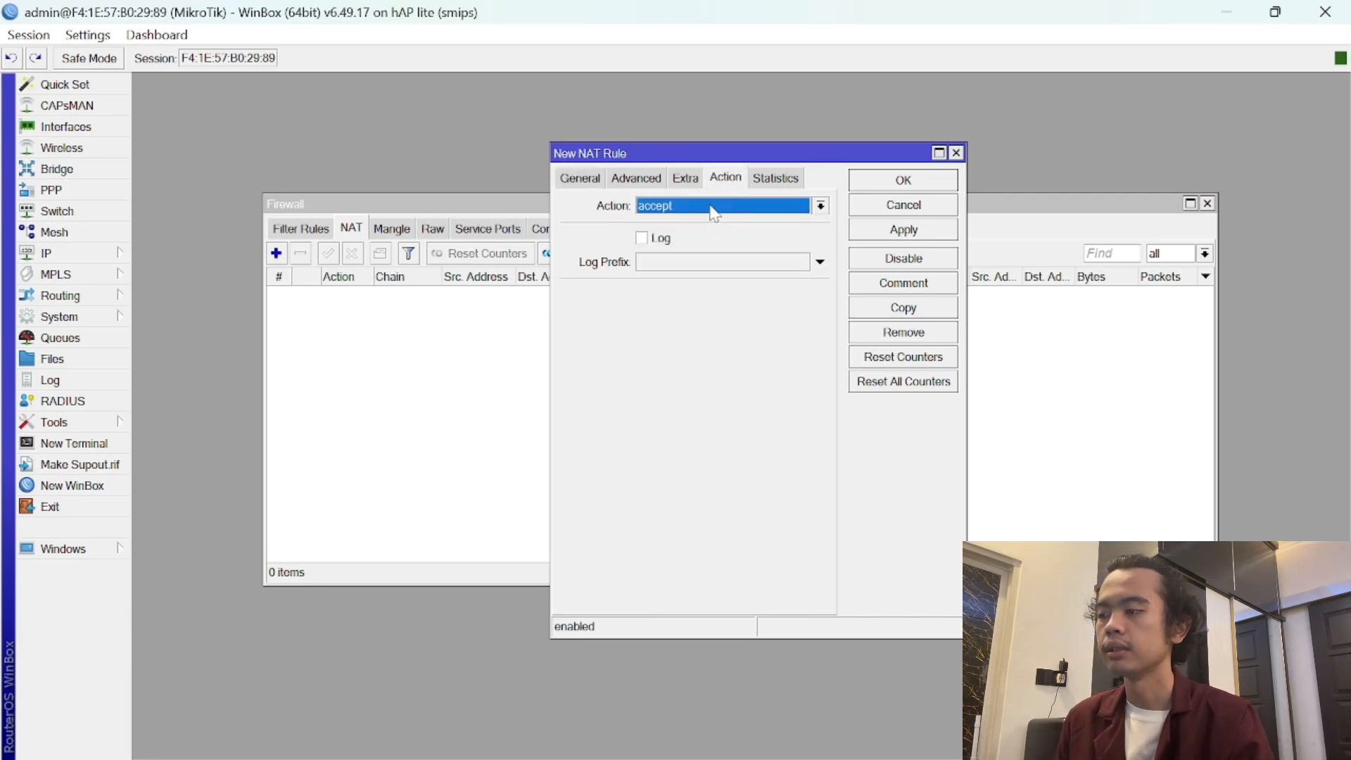
pyautogui.click(713, 208)
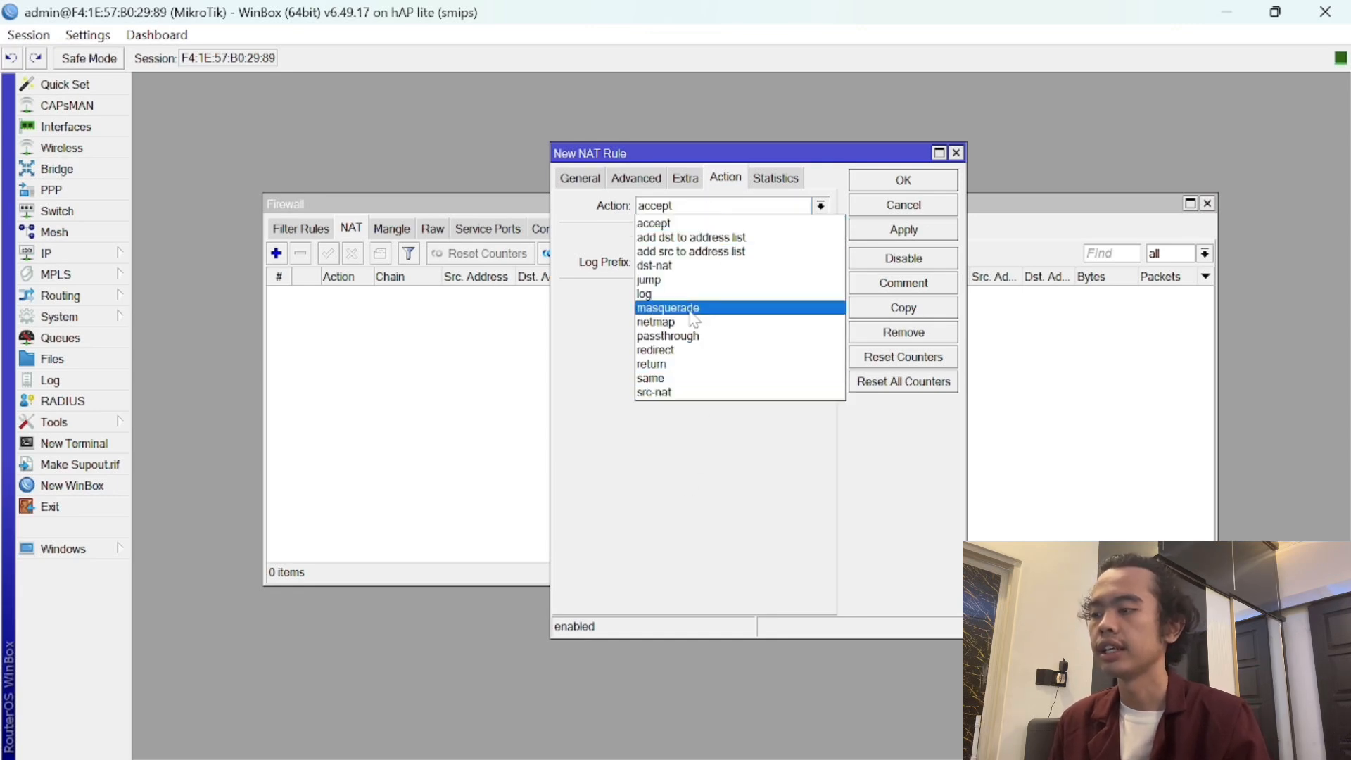
pyautogui.click(690, 311)
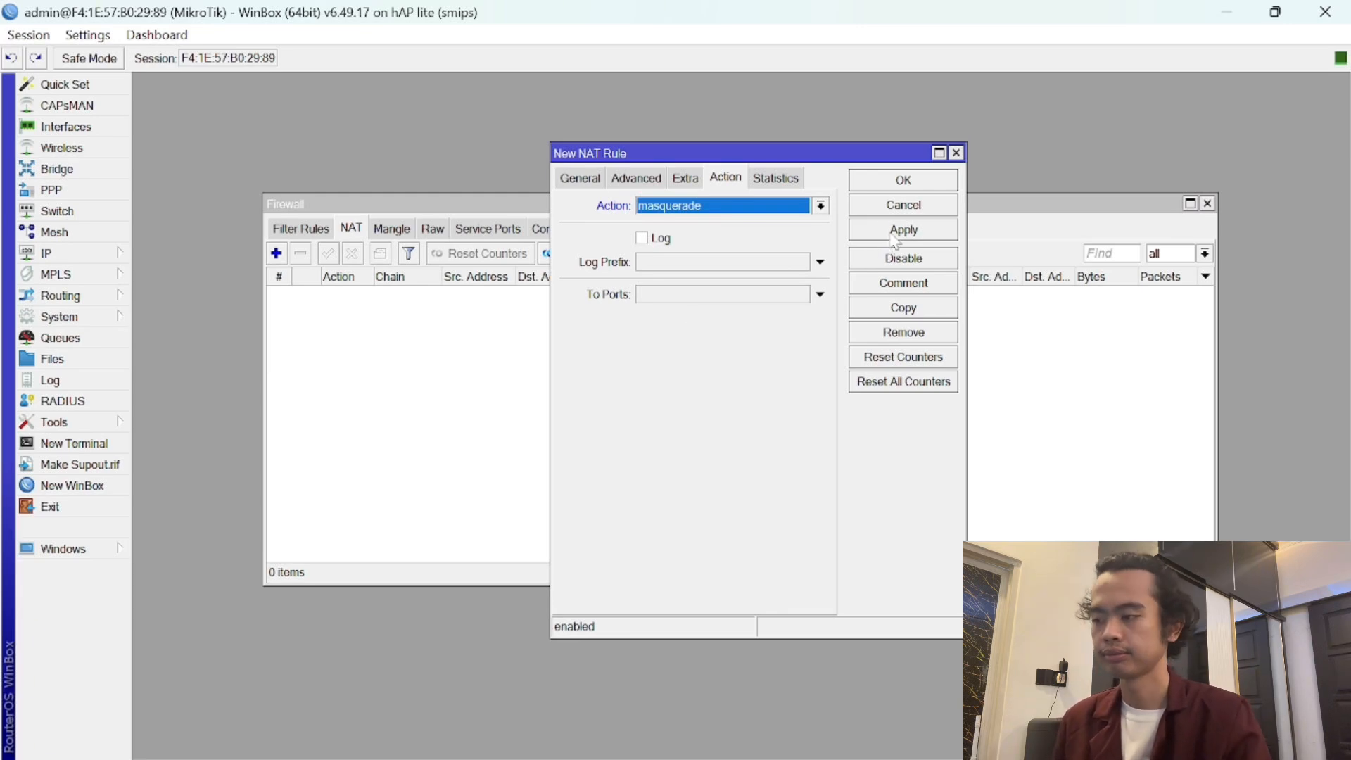
pyautogui.click(895, 232)
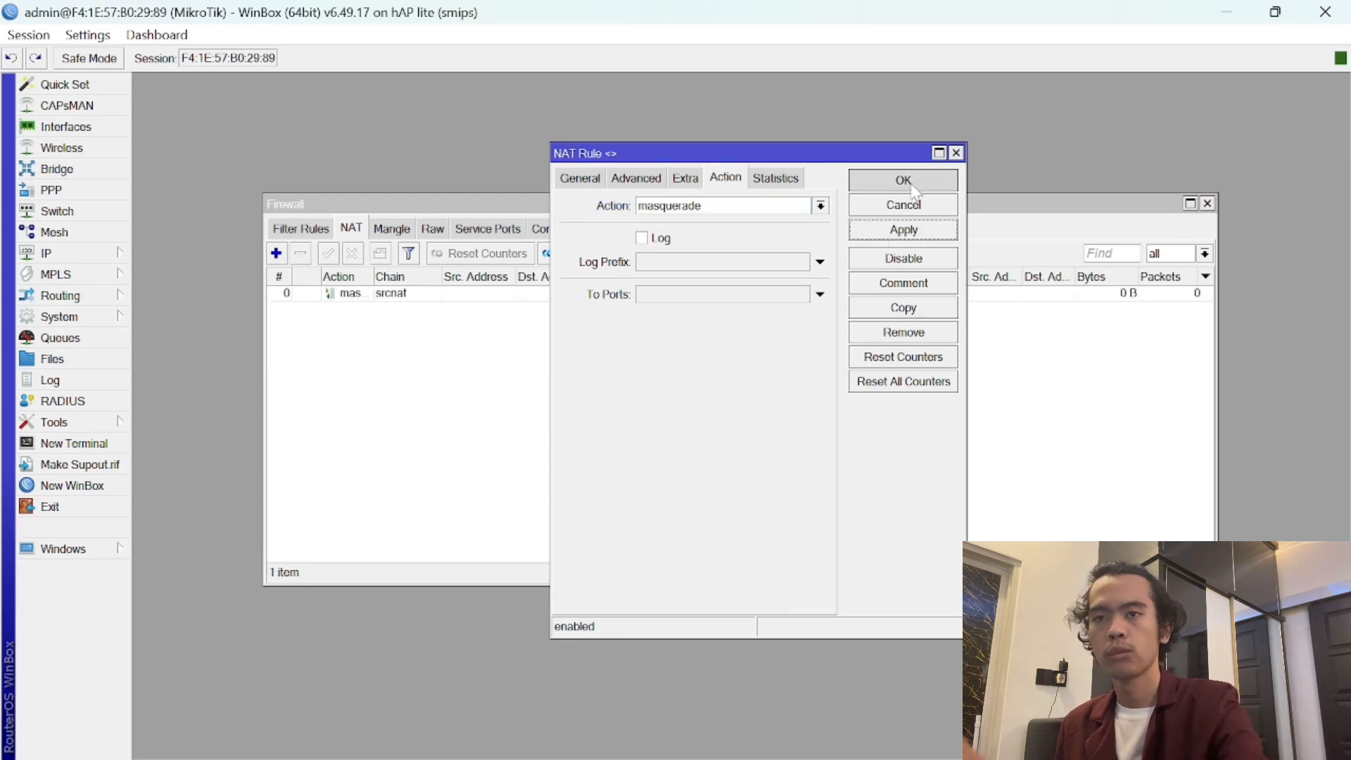
pyautogui.click(913, 187)
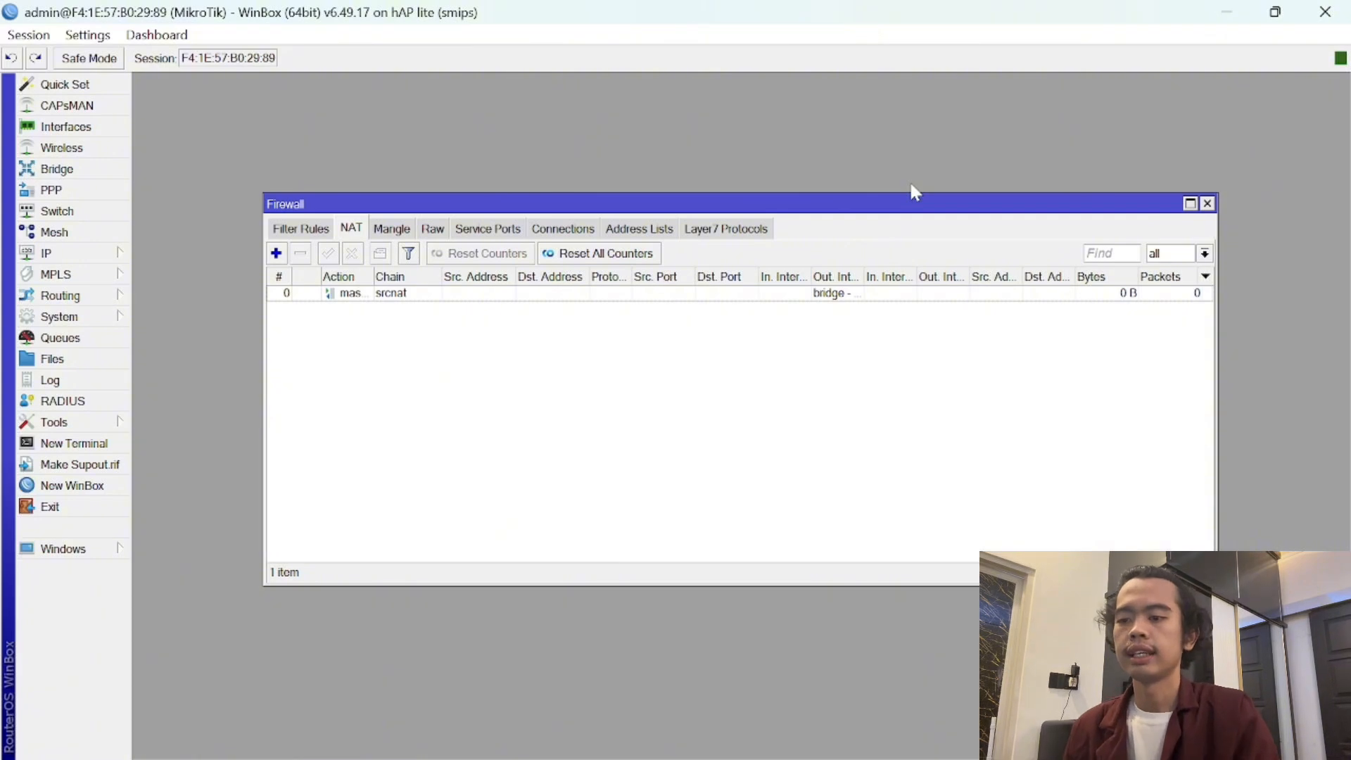
# - Close the Firewall window and bring up the System menu in the sidebar
pyautogui.click(1208, 204)
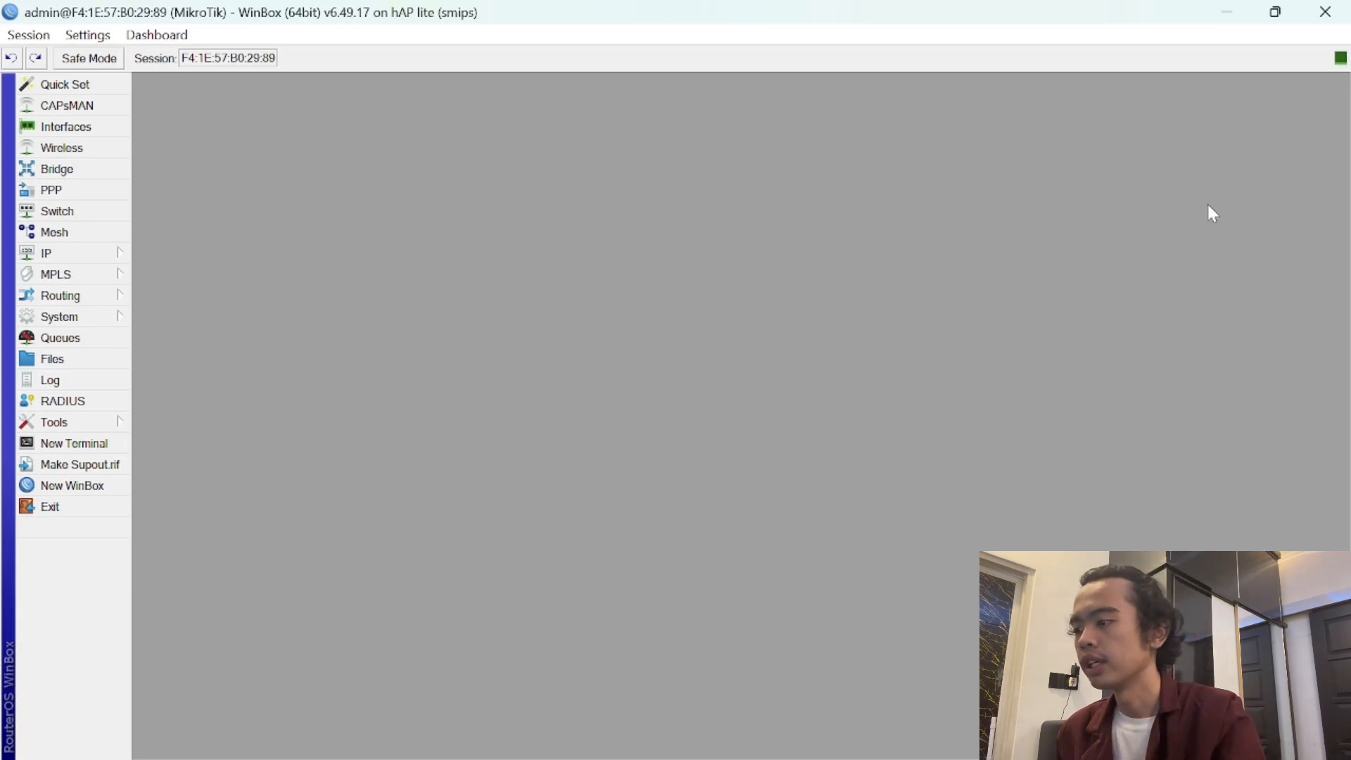
pyautogui.moveTo(1000, 759)
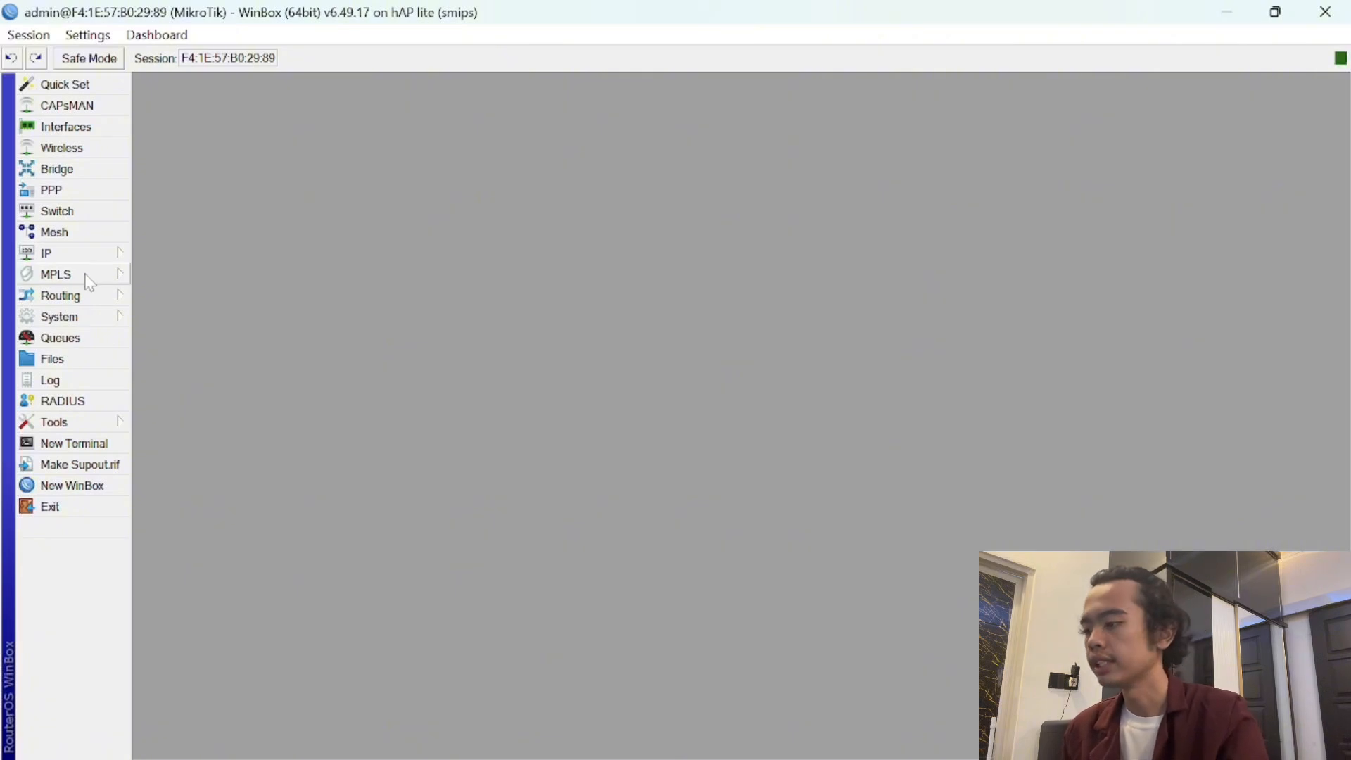
pyautogui.click(89, 317)
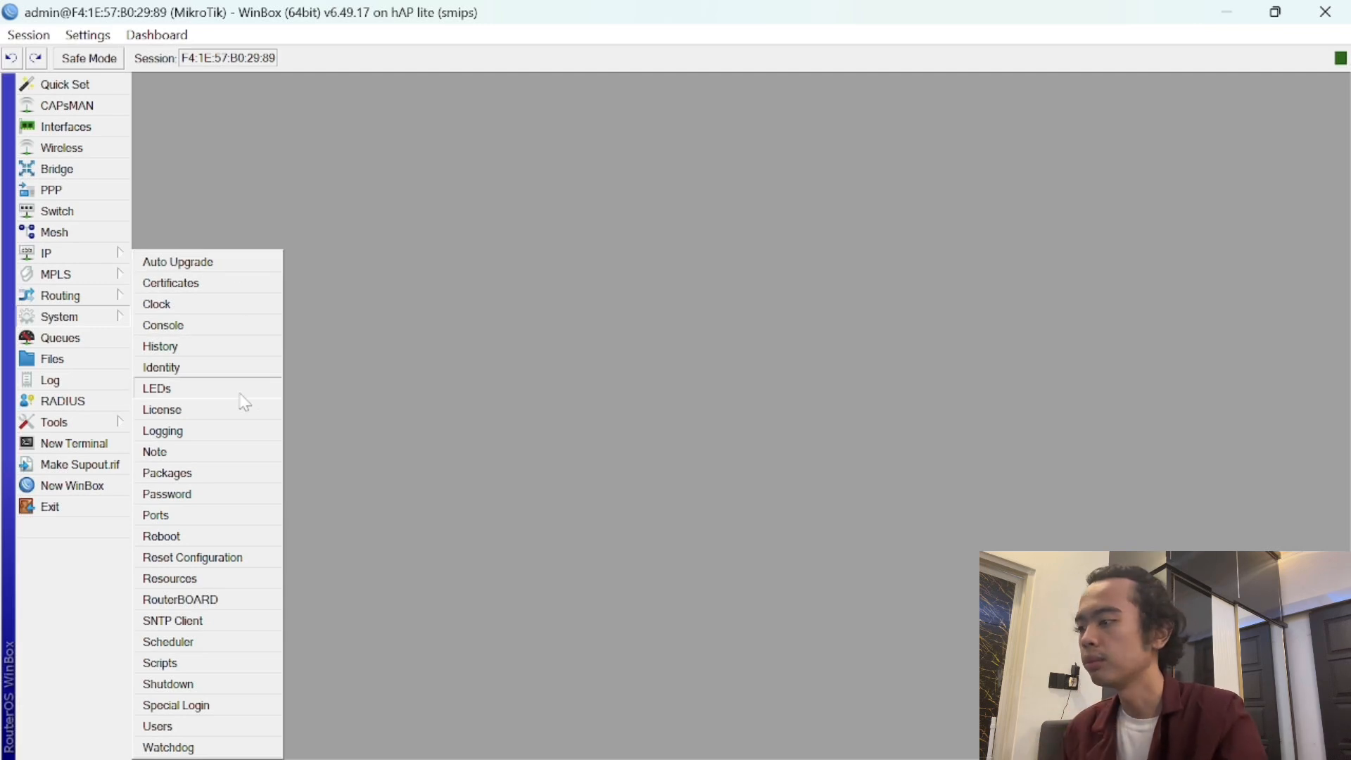
# - Reboot the router and cancel the automatic reconnection on the login screen
pyautogui.click(238, 539)
pyautogui.click(703, 412)
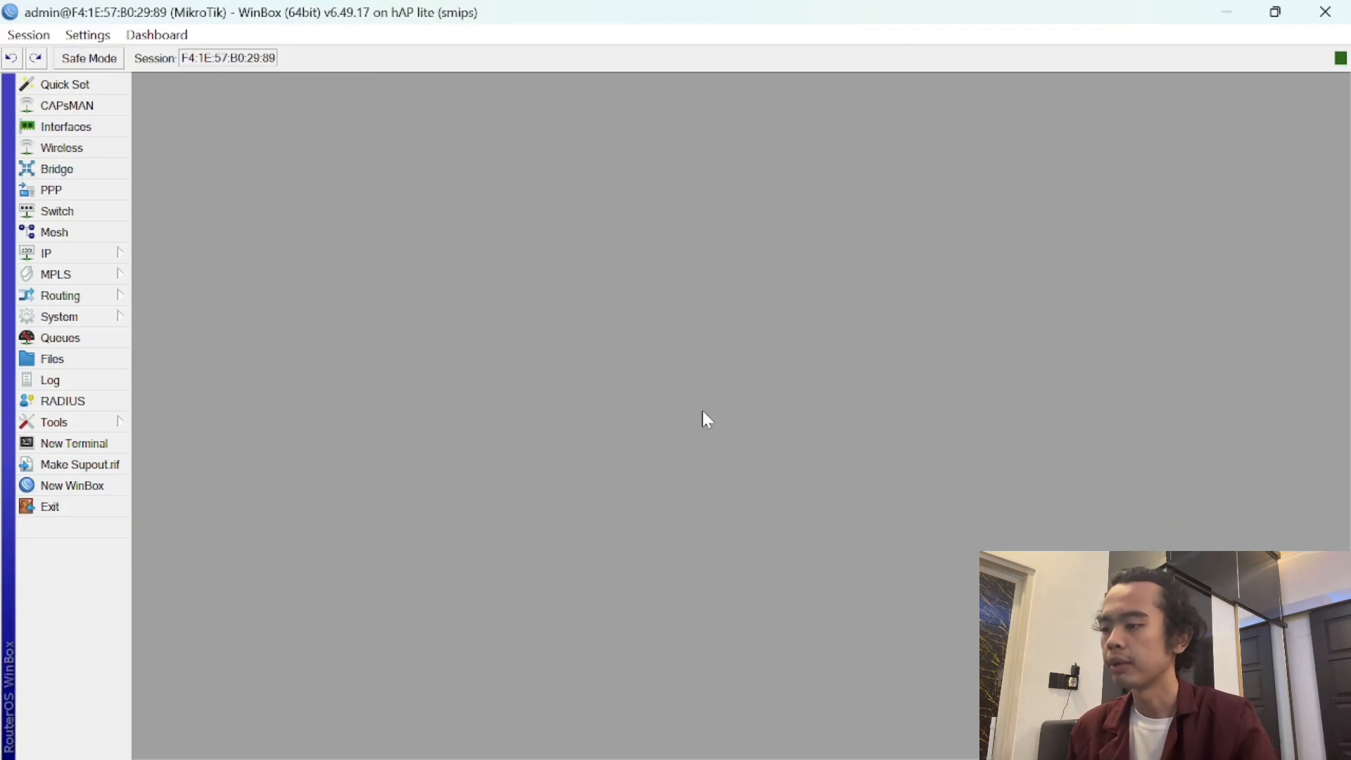
pyautogui.moveTo(986, 758)
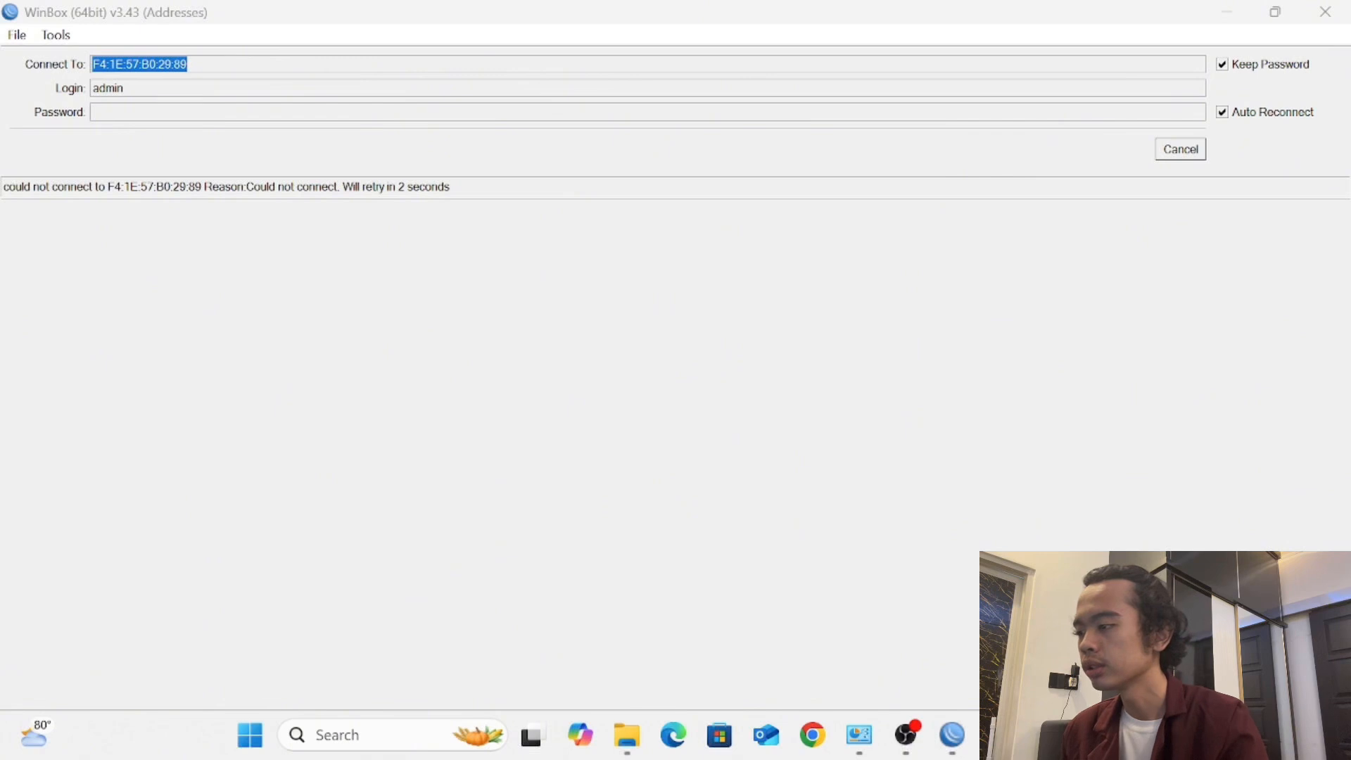
pyautogui.click(1190, 149)
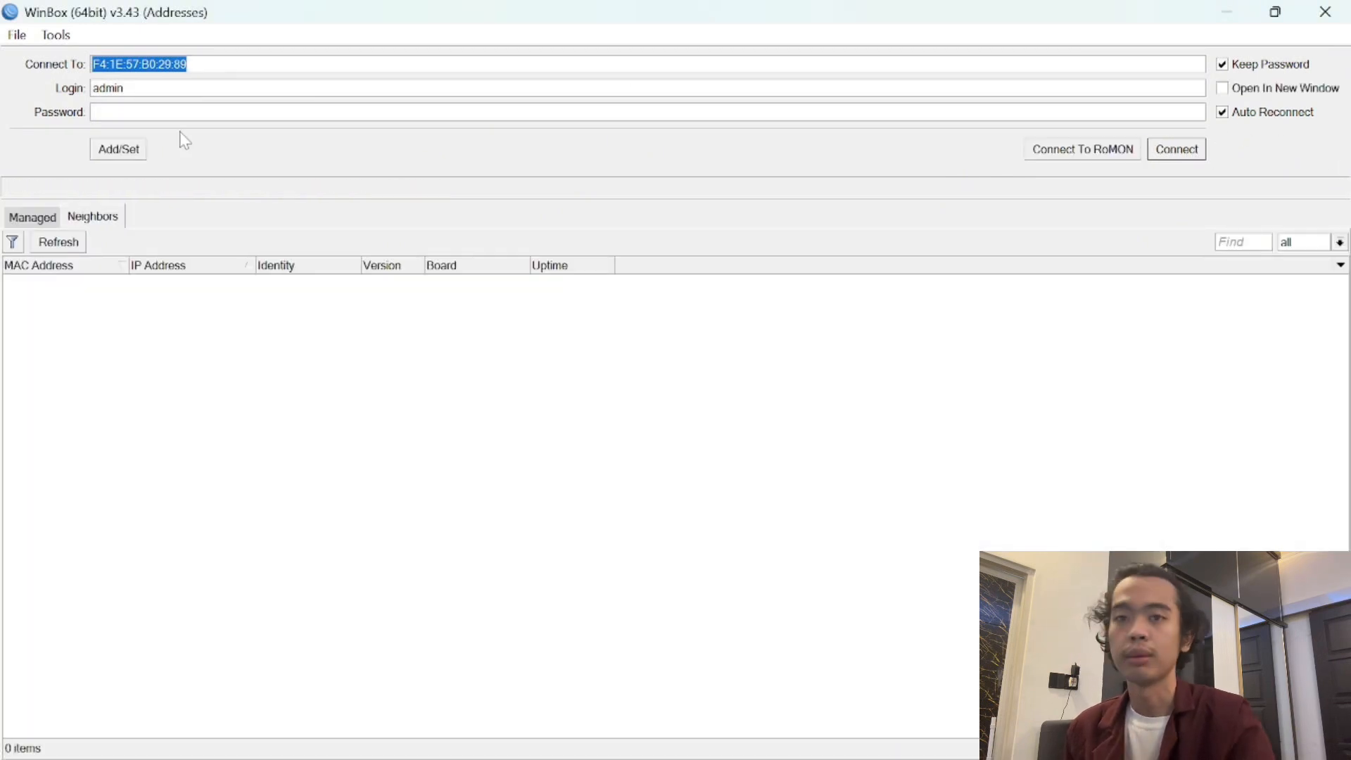
# - Refresh Neighbors until the router at 10.10.10.1 appears, select it, then launch Chrome
pyautogui.click(73, 243)
pyautogui.click(73, 243)
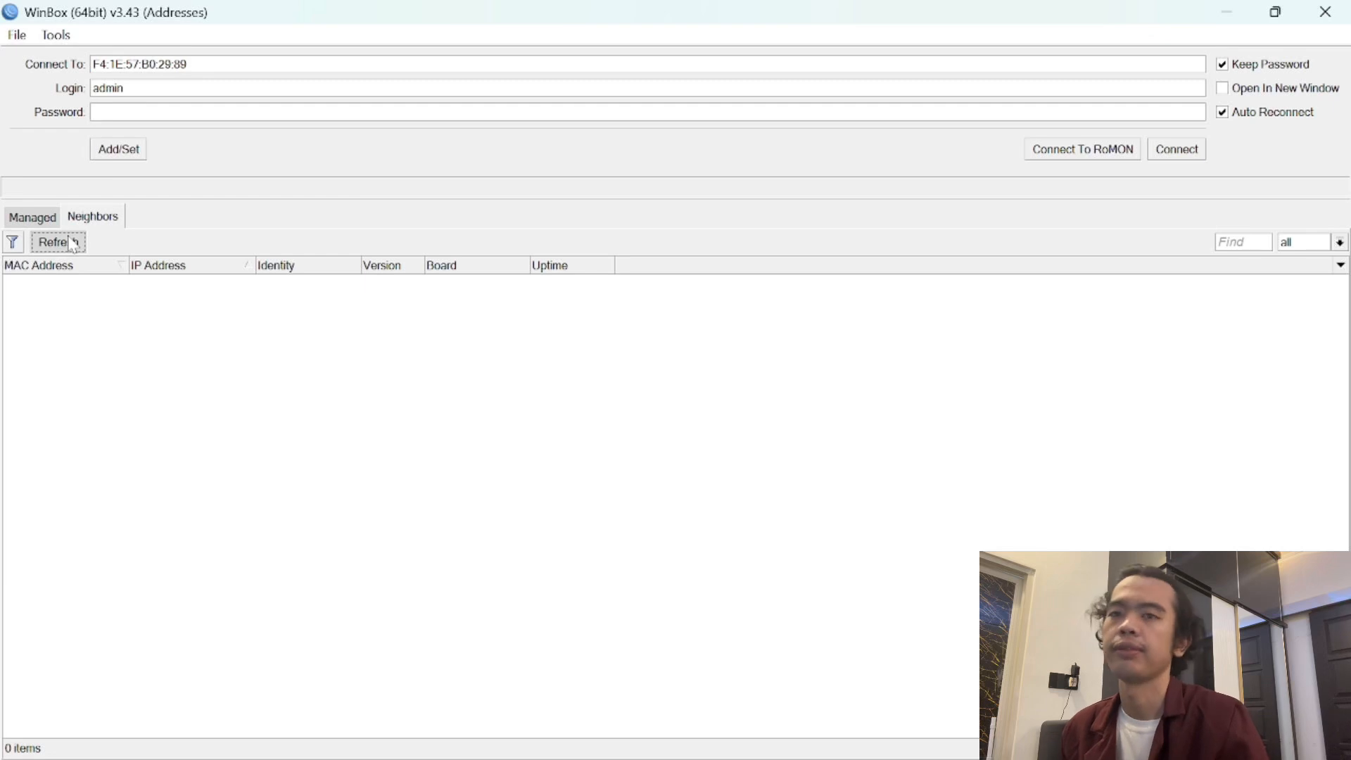
pyautogui.click(73, 243)
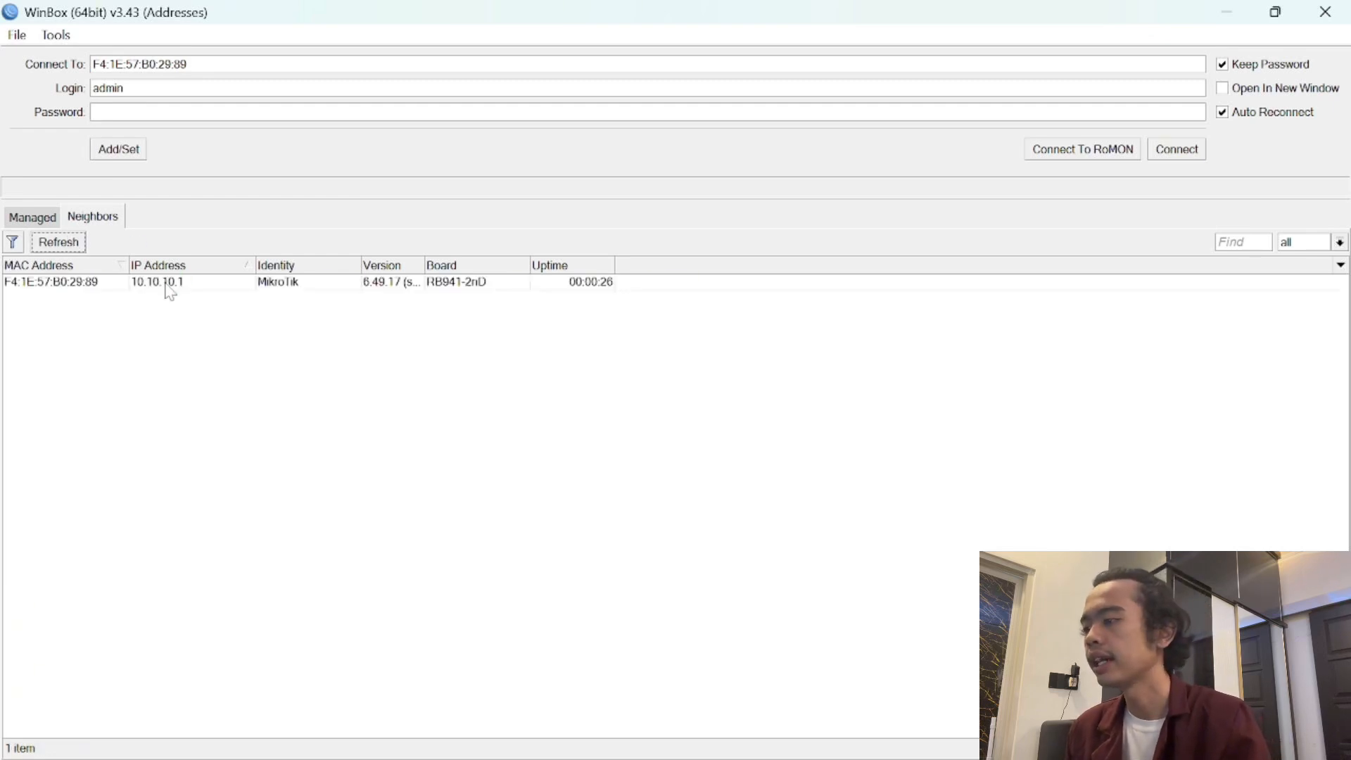
pyautogui.click(182, 301)
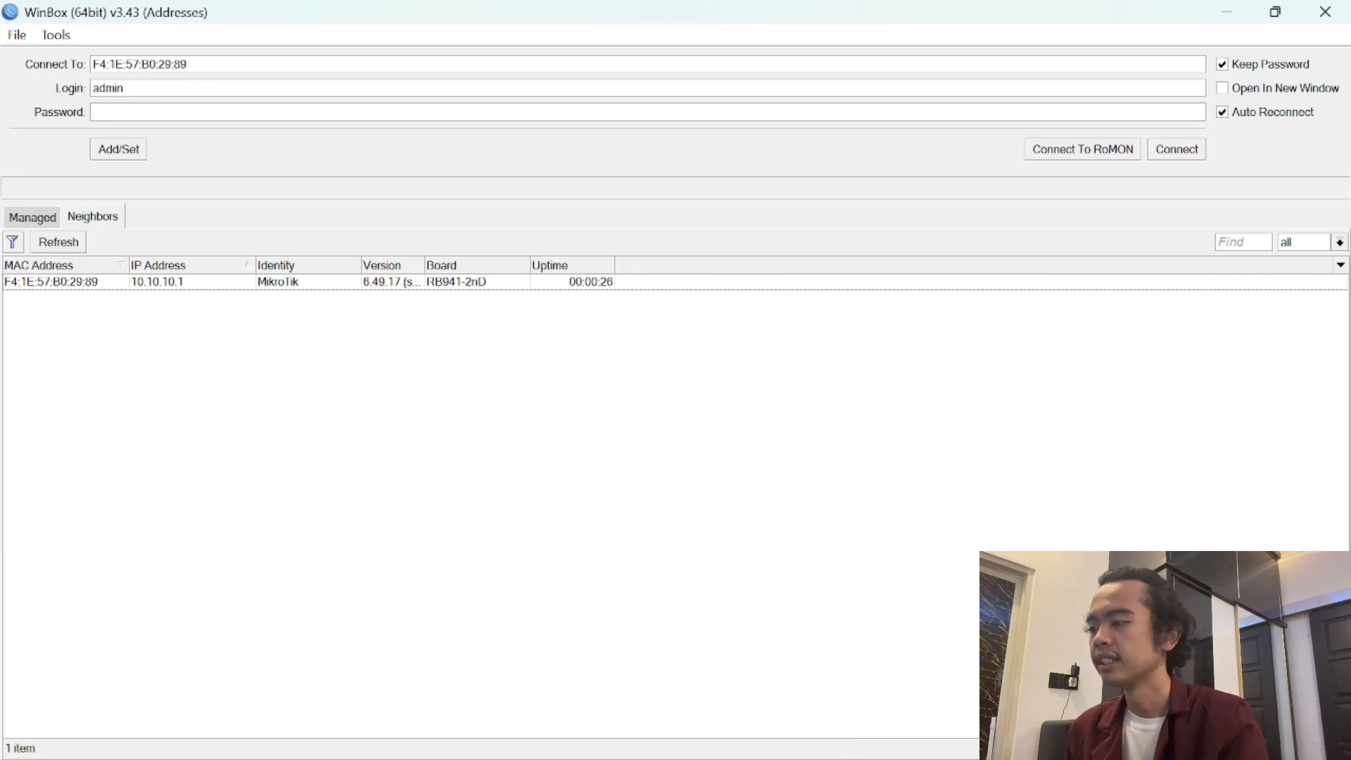
pyautogui.click(814, 746)
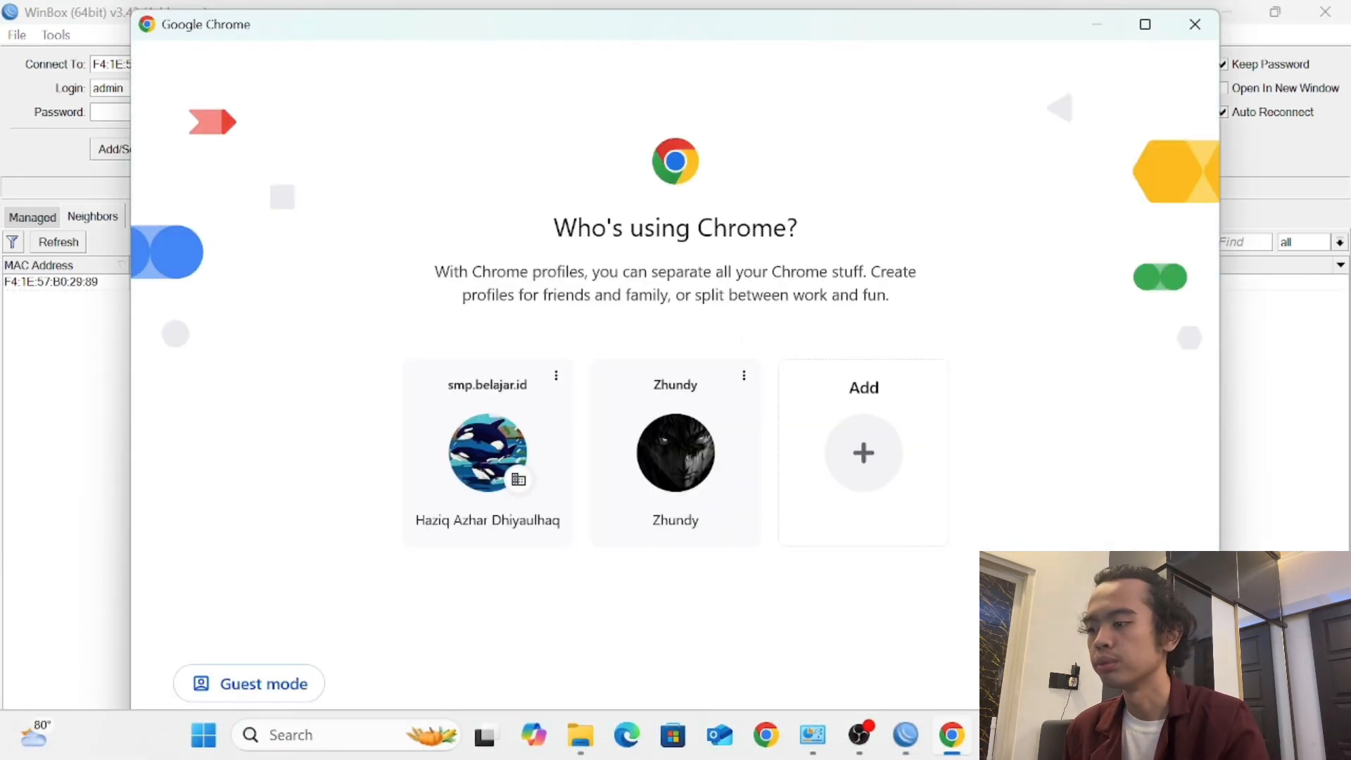
# - Open a Chrome profile and reach YouTube through a Google search for 'yt'
pyautogui.click(672, 479)
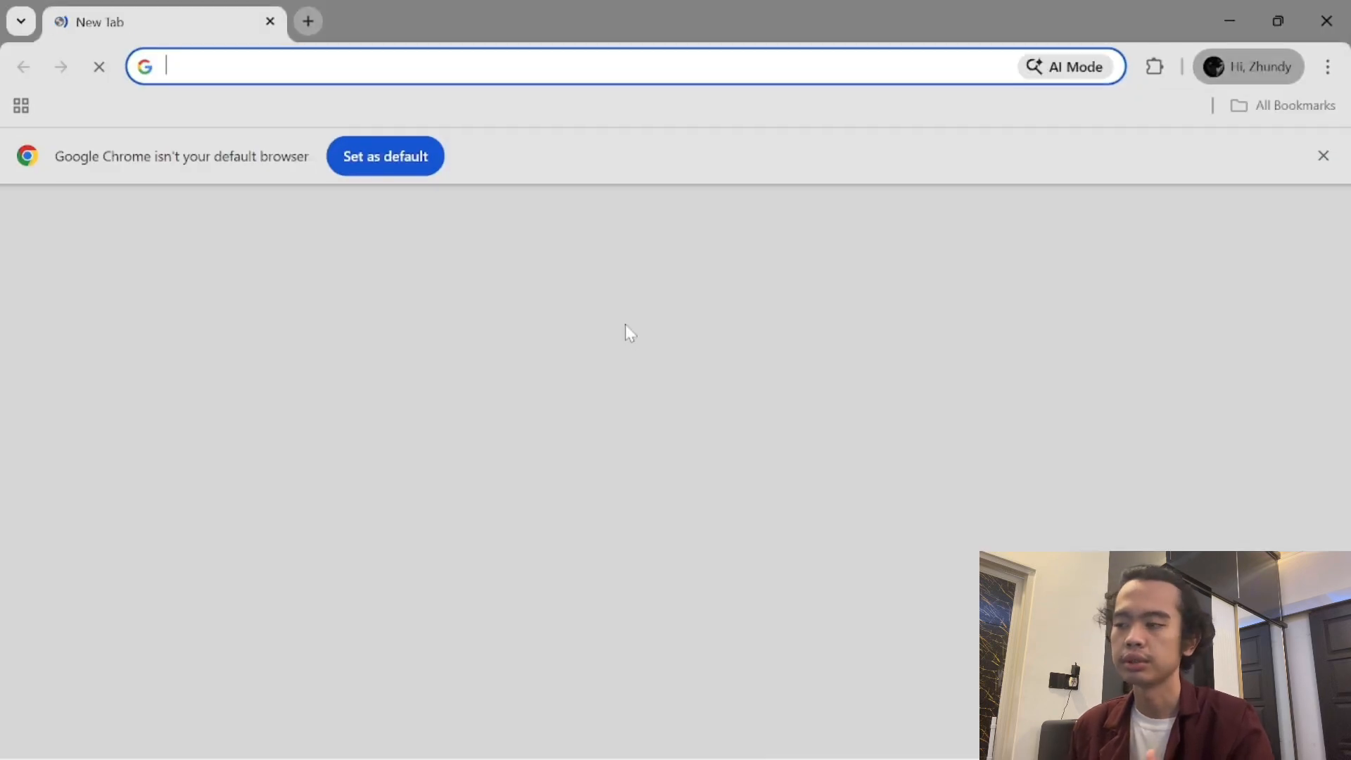
pyautogui.write('yt')
pyautogui.press('Return')
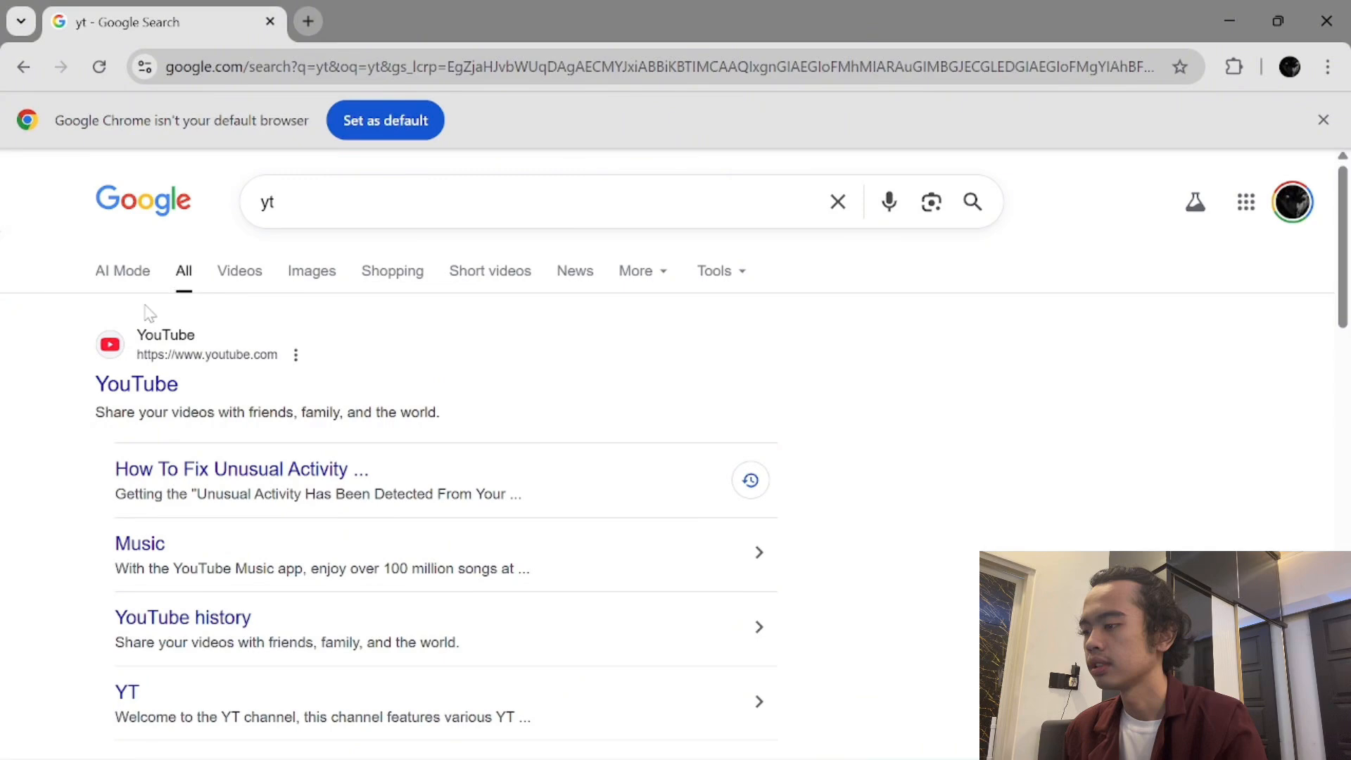
pyautogui.click(140, 398)
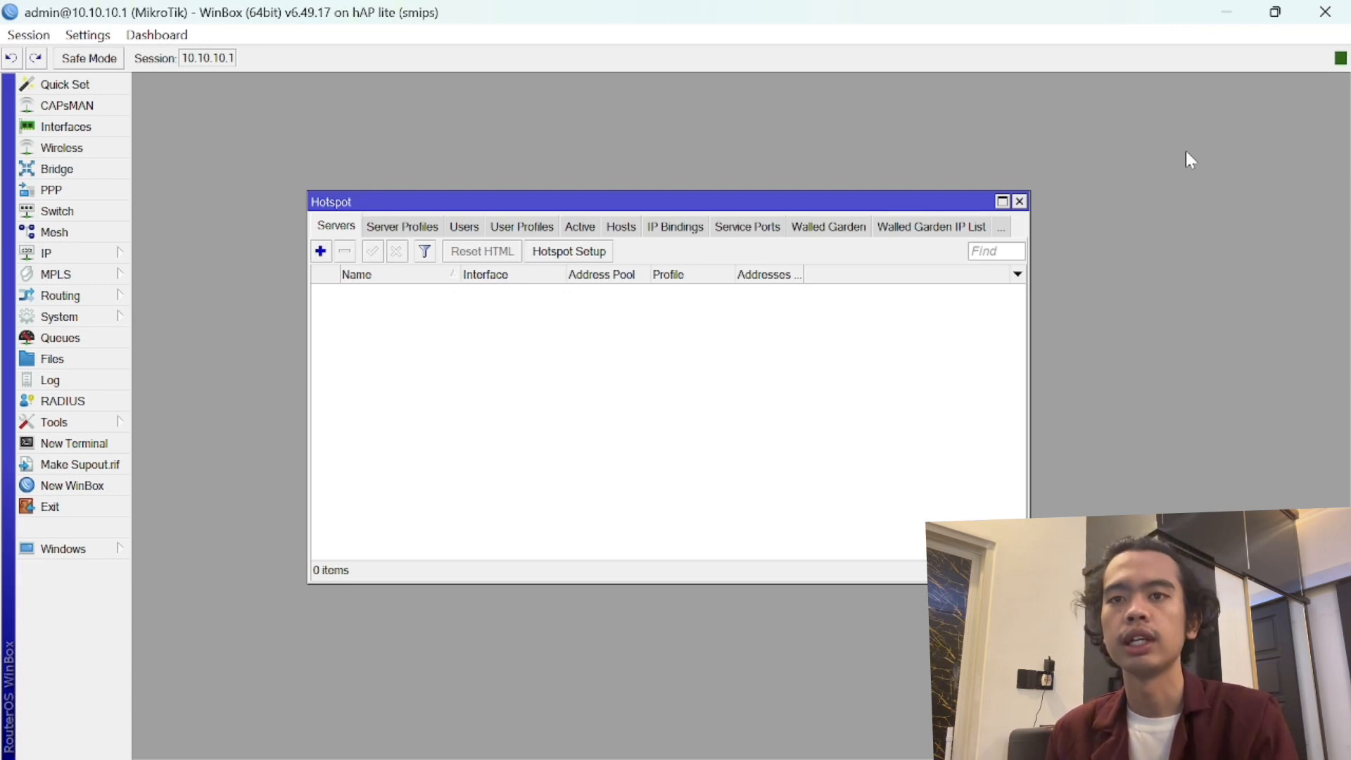
# - Close the Hotspot window and reopen it from IP > Hotspot
pyautogui.click(1019, 202)
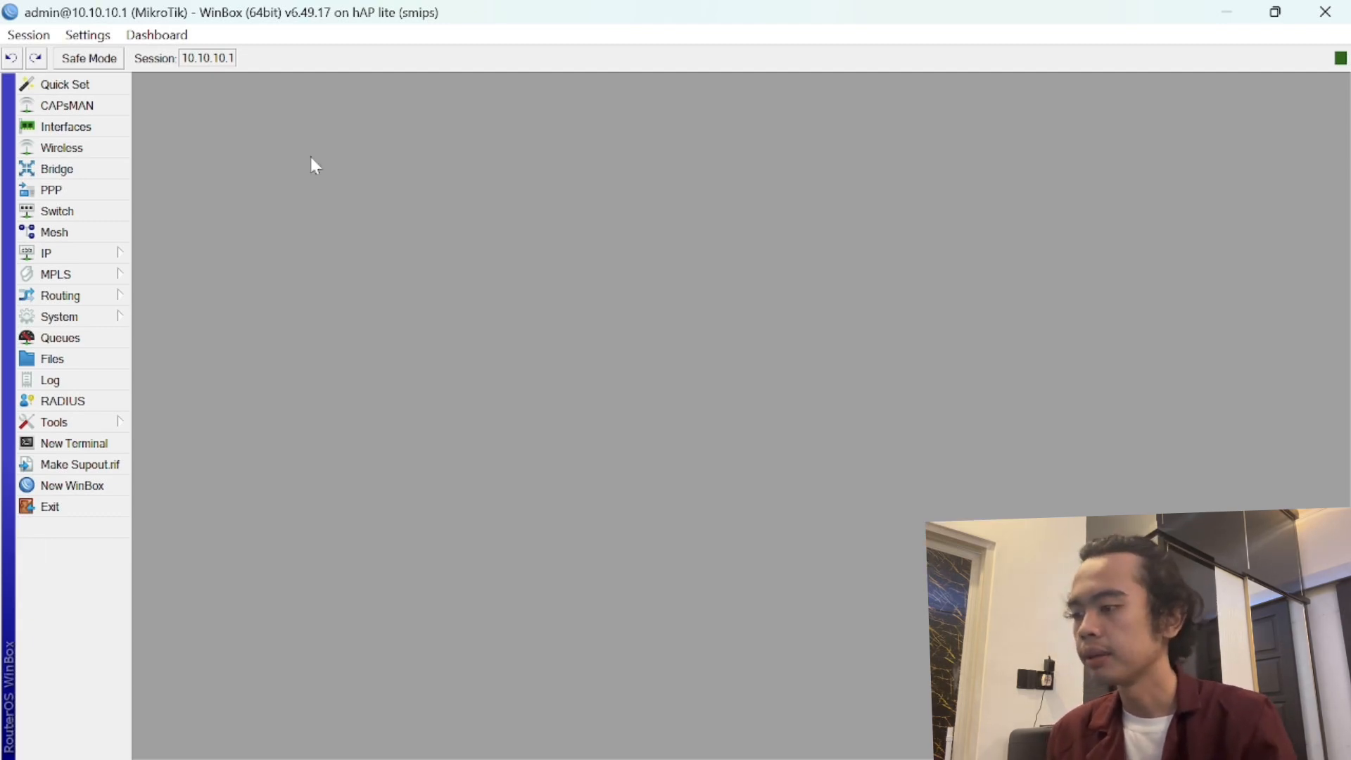
pyautogui.click(87, 255)
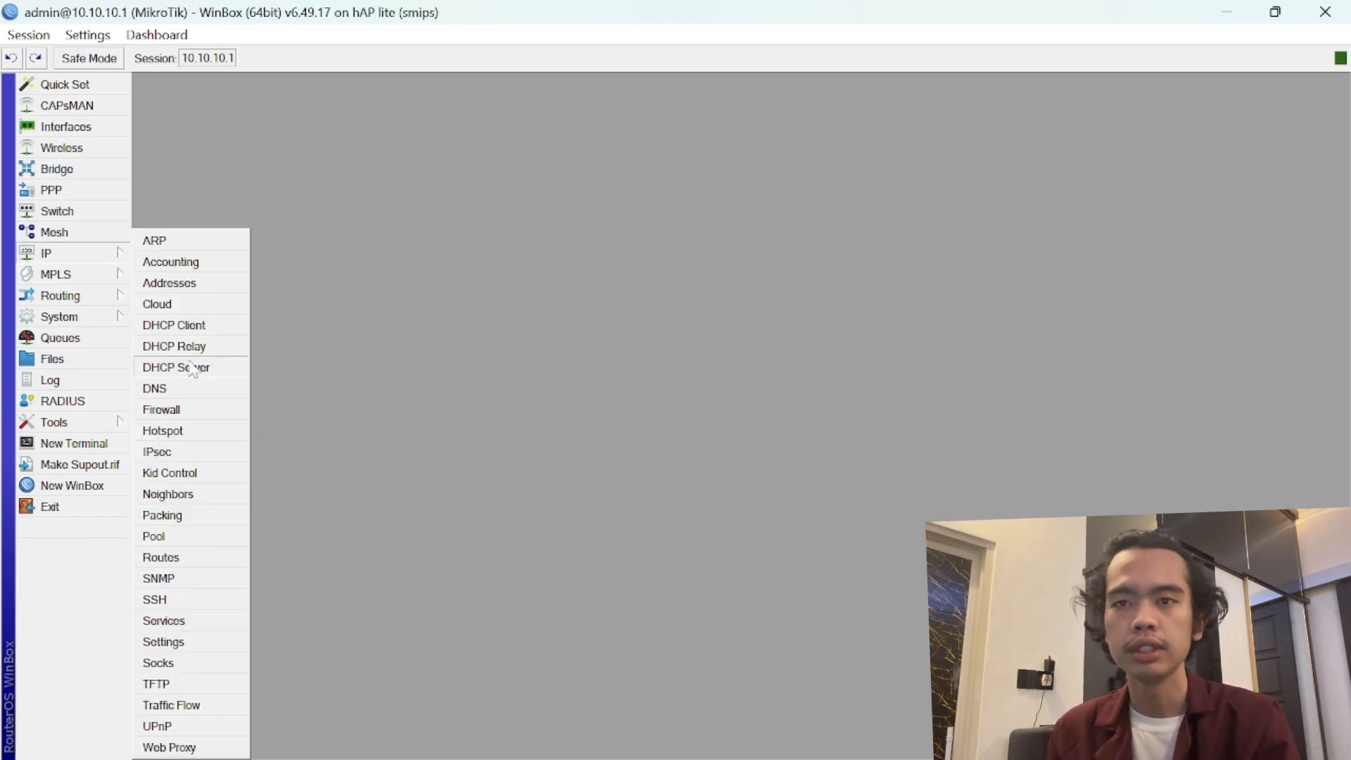
pyautogui.click(195, 430)
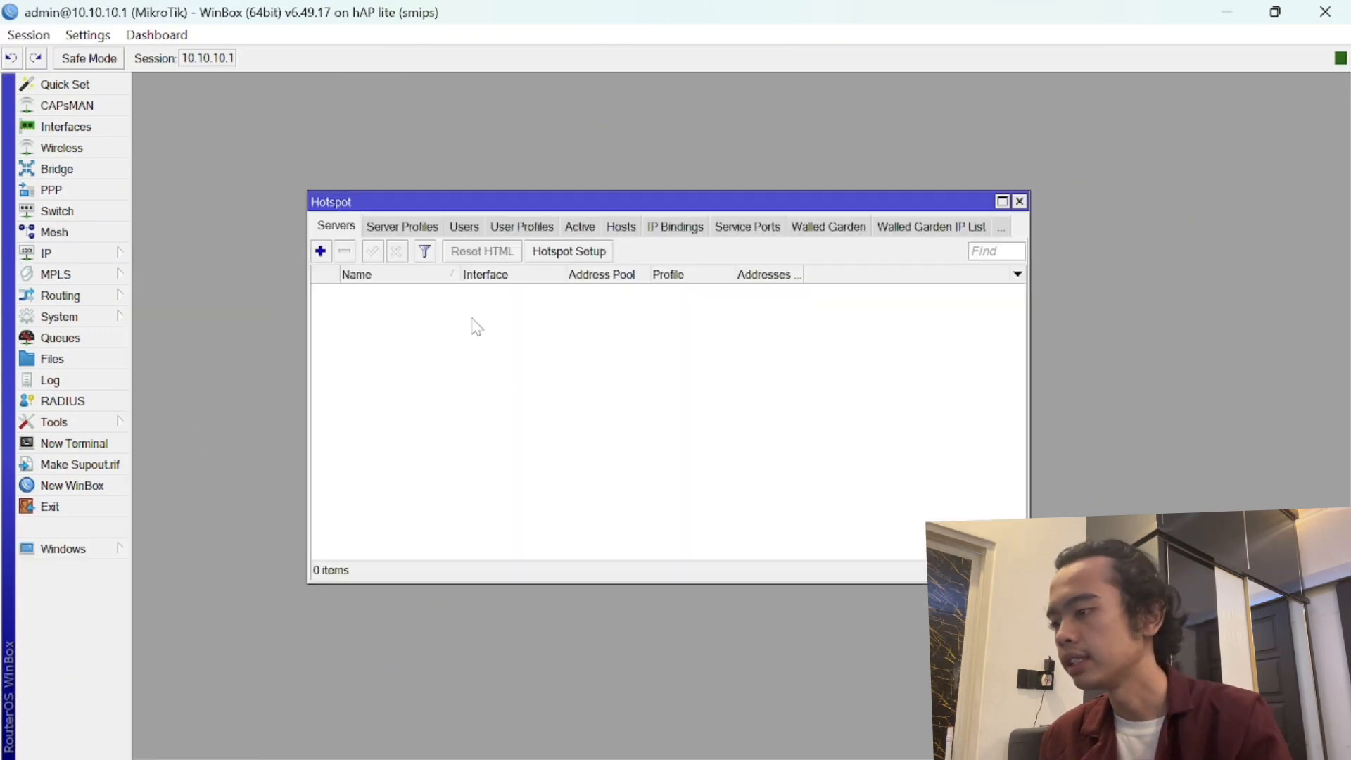
# - Run Hotspot Setup on bridge - lan, accepting 10.10.10.1/24, the pool, no certificate, and DNS 8.8.8.8/8.8.4.4
pyautogui.click(565, 258)
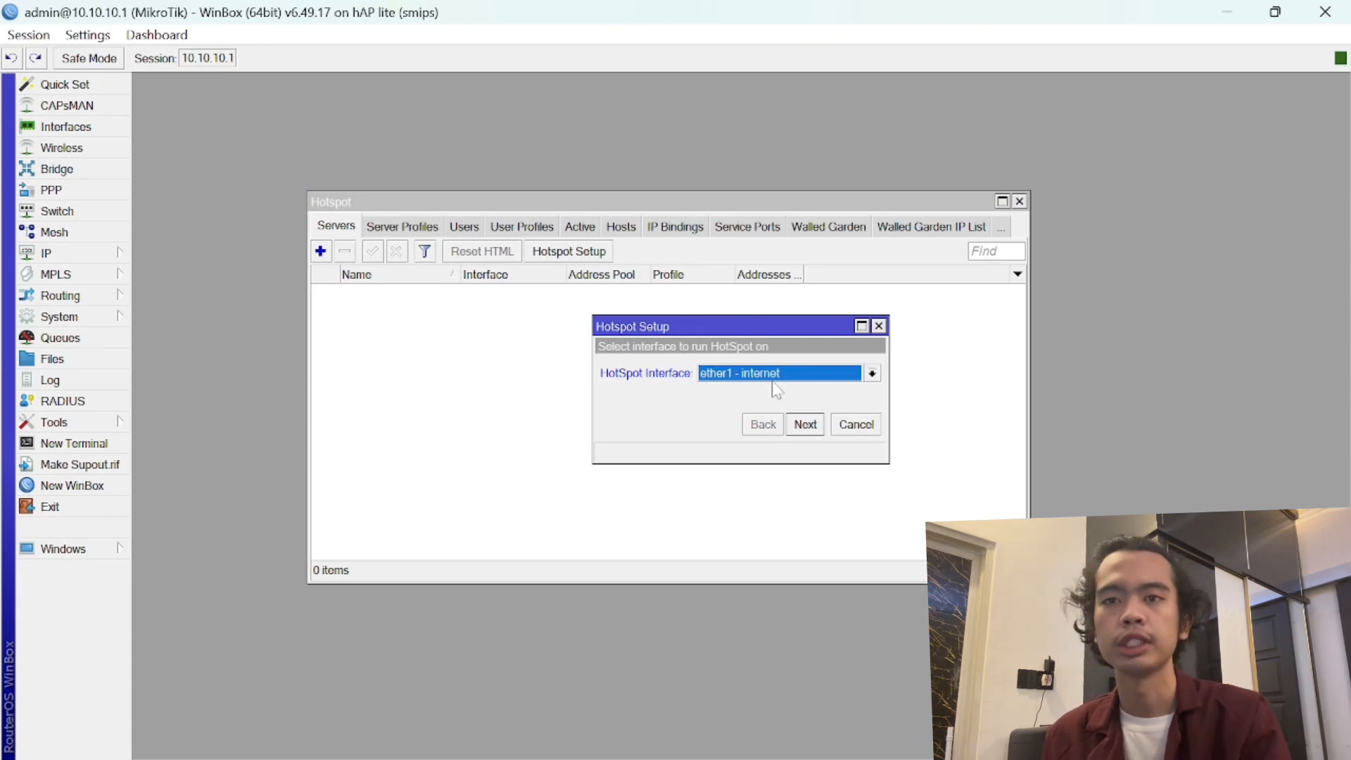
pyautogui.click(815, 385)
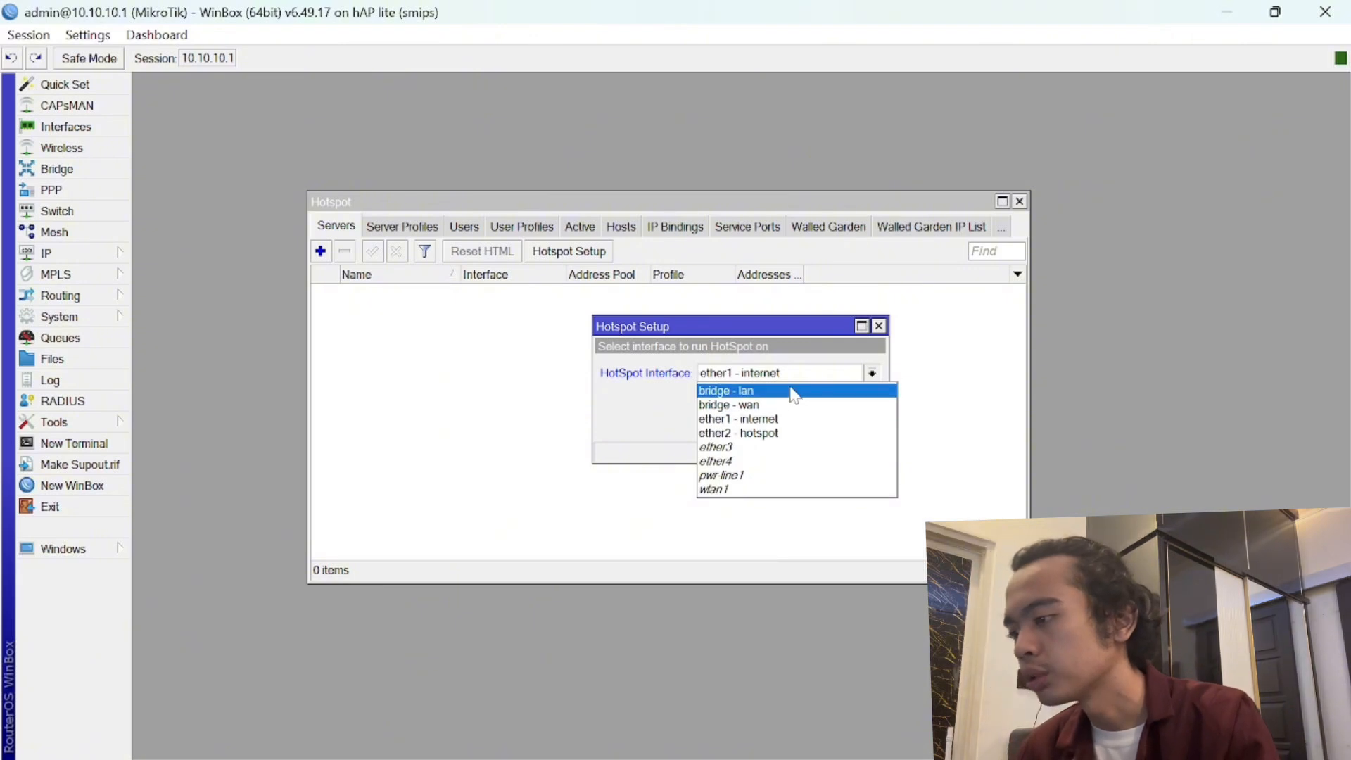
pyautogui.click(794, 392)
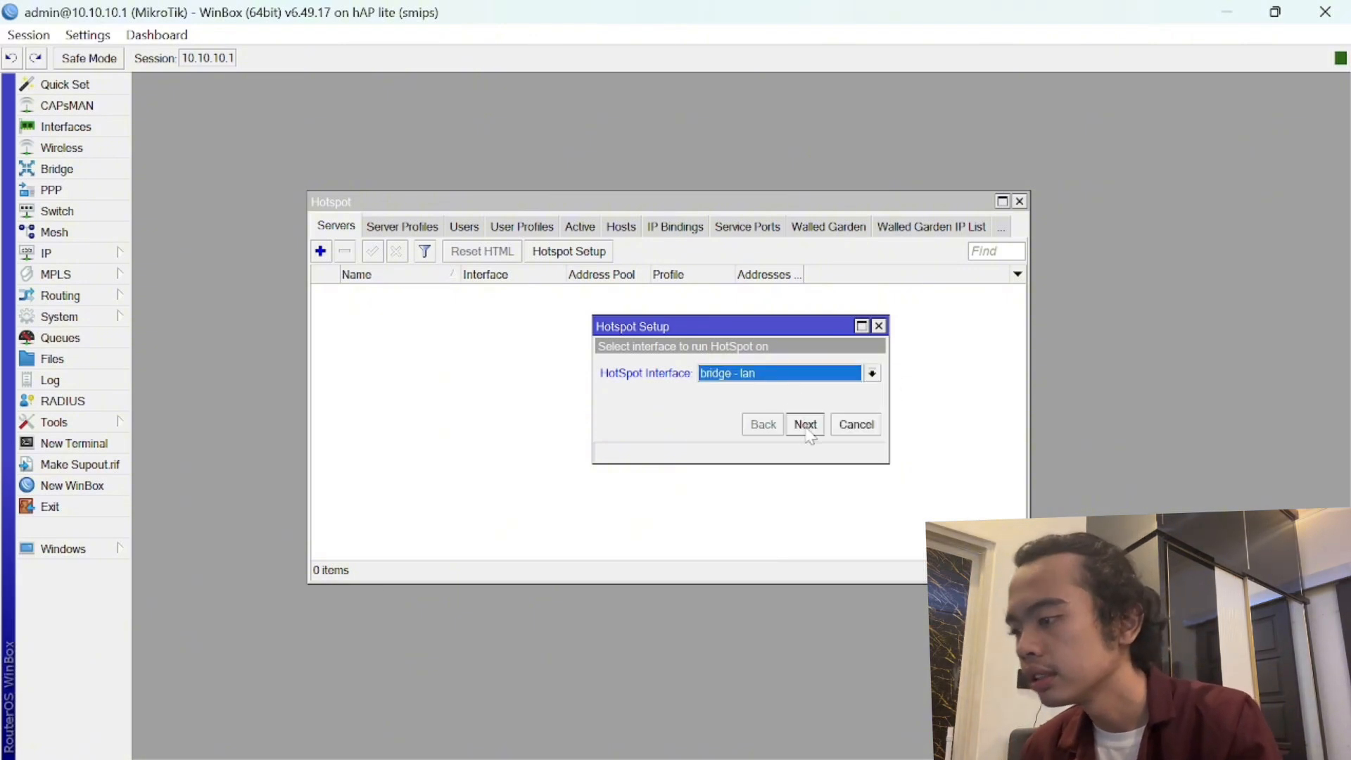
pyautogui.click(806, 425)
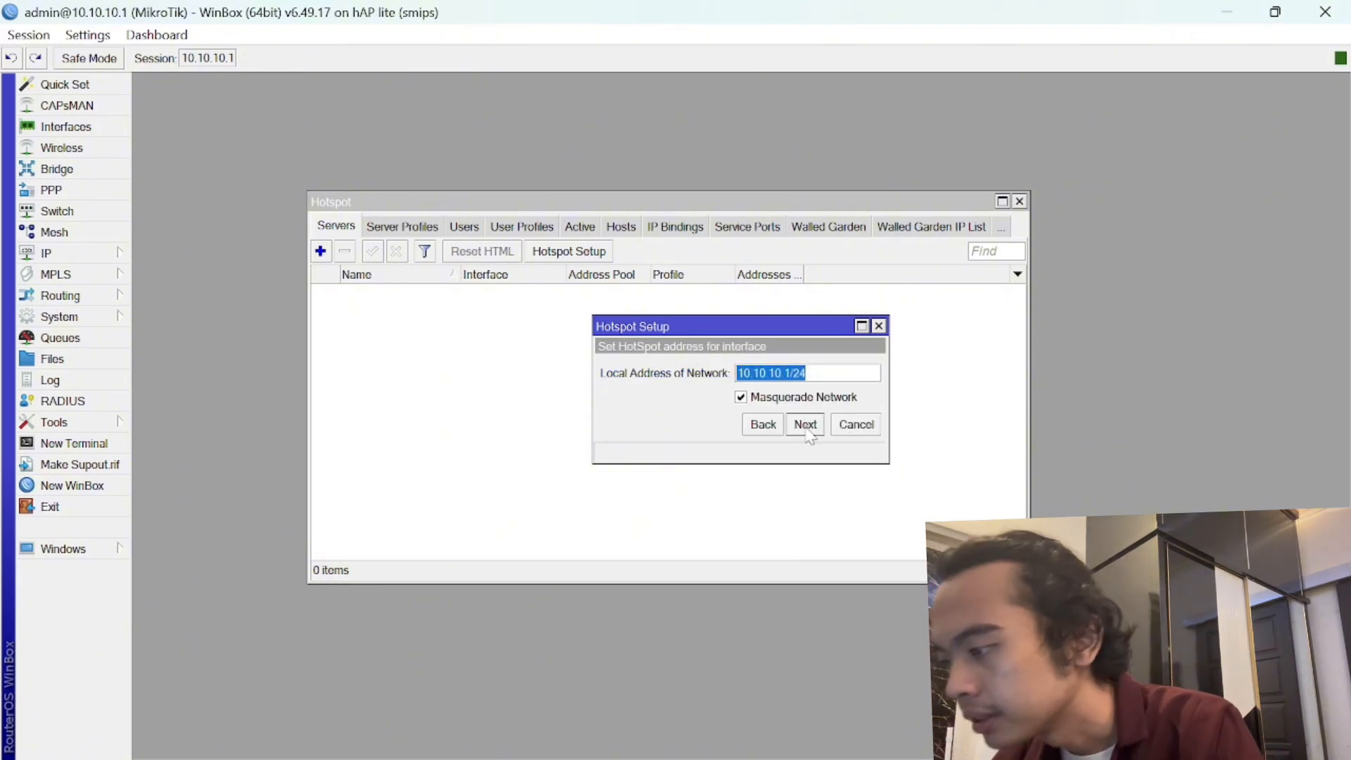
pyautogui.click(806, 426)
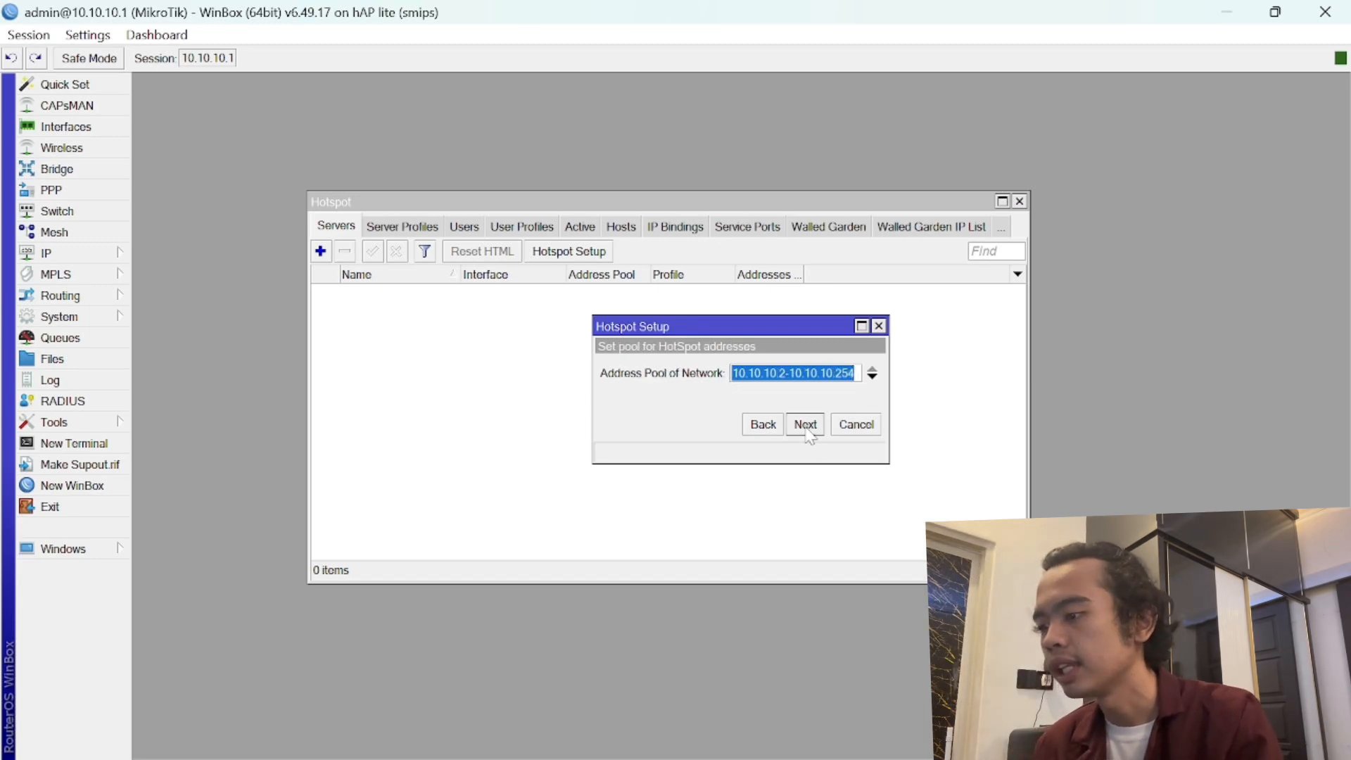
pyautogui.click(807, 427)
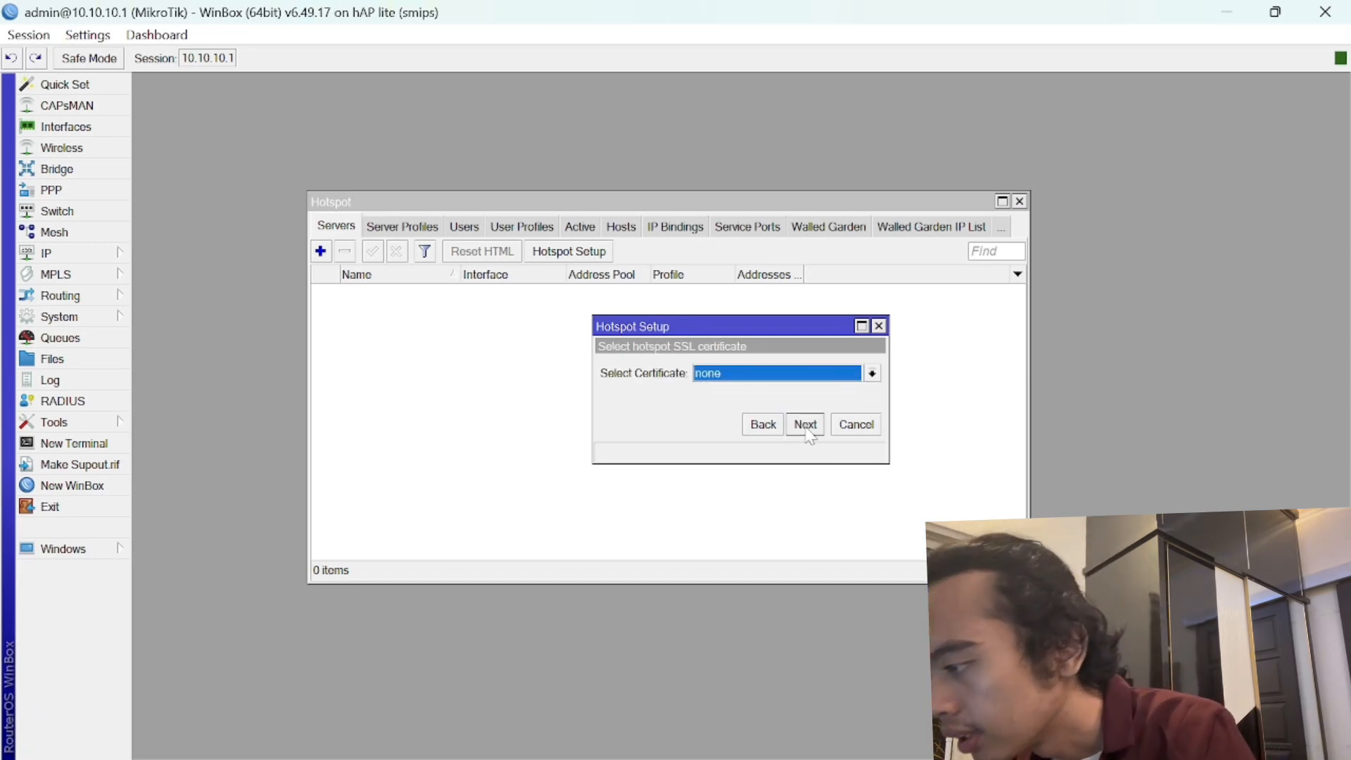
pyautogui.click(807, 427)
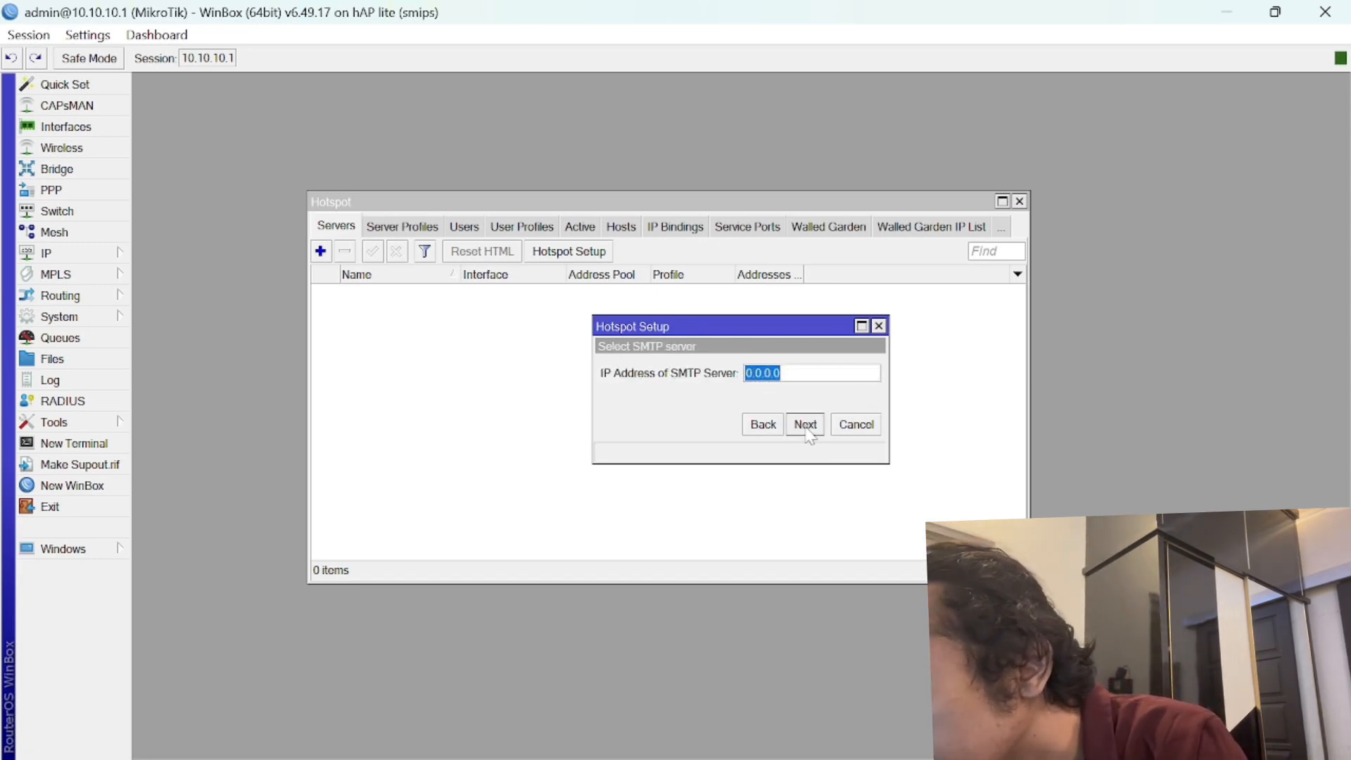
pyautogui.click(807, 426)
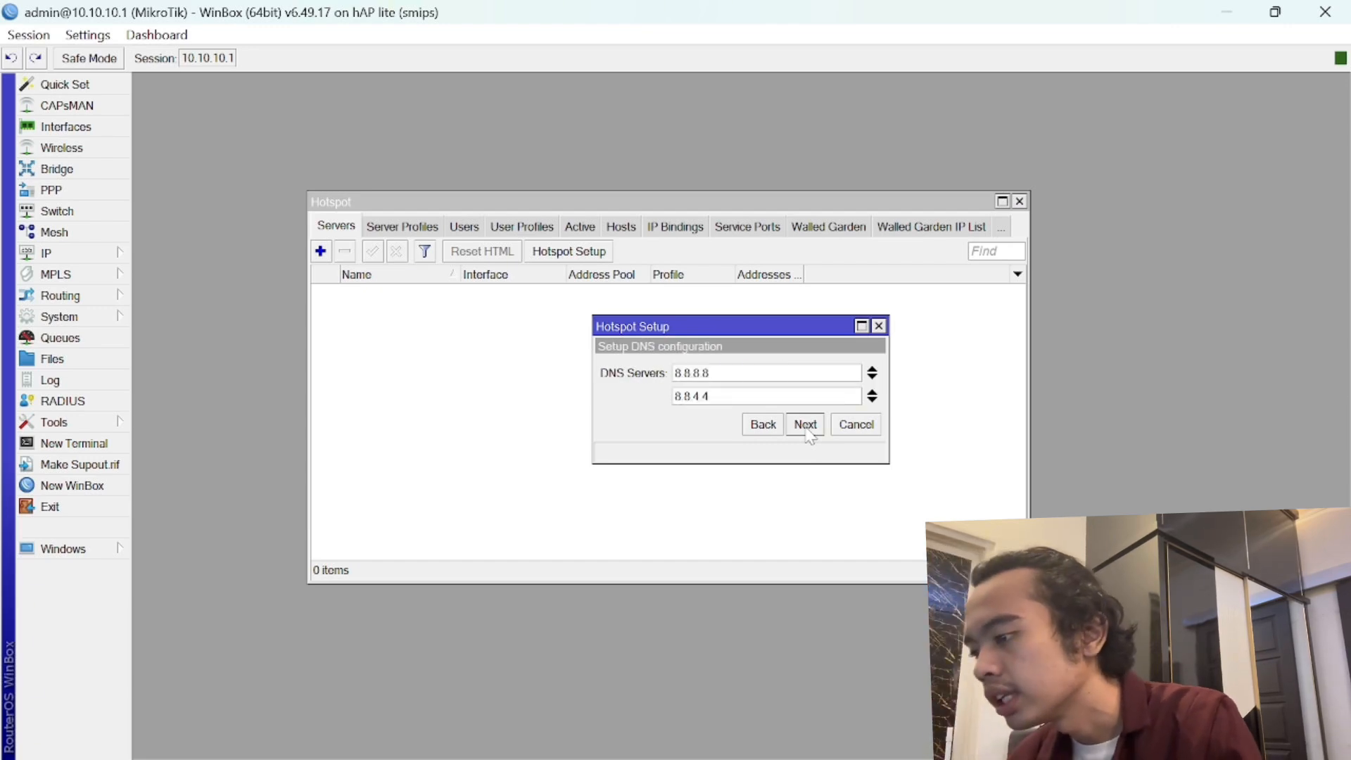
pyautogui.click(807, 427)
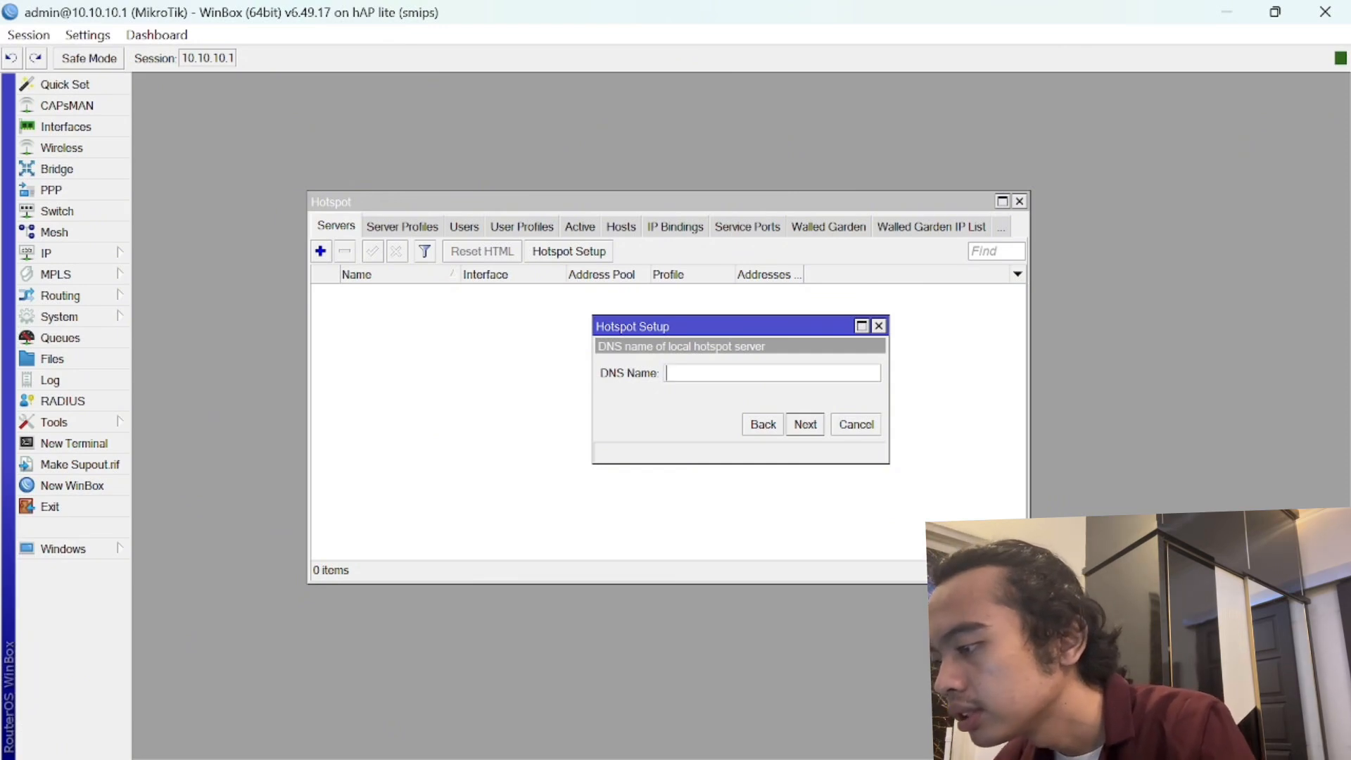
# - Set the DNS name to akatsuki.net and enter the local hotspot user's password
pyautogui.write('aka')
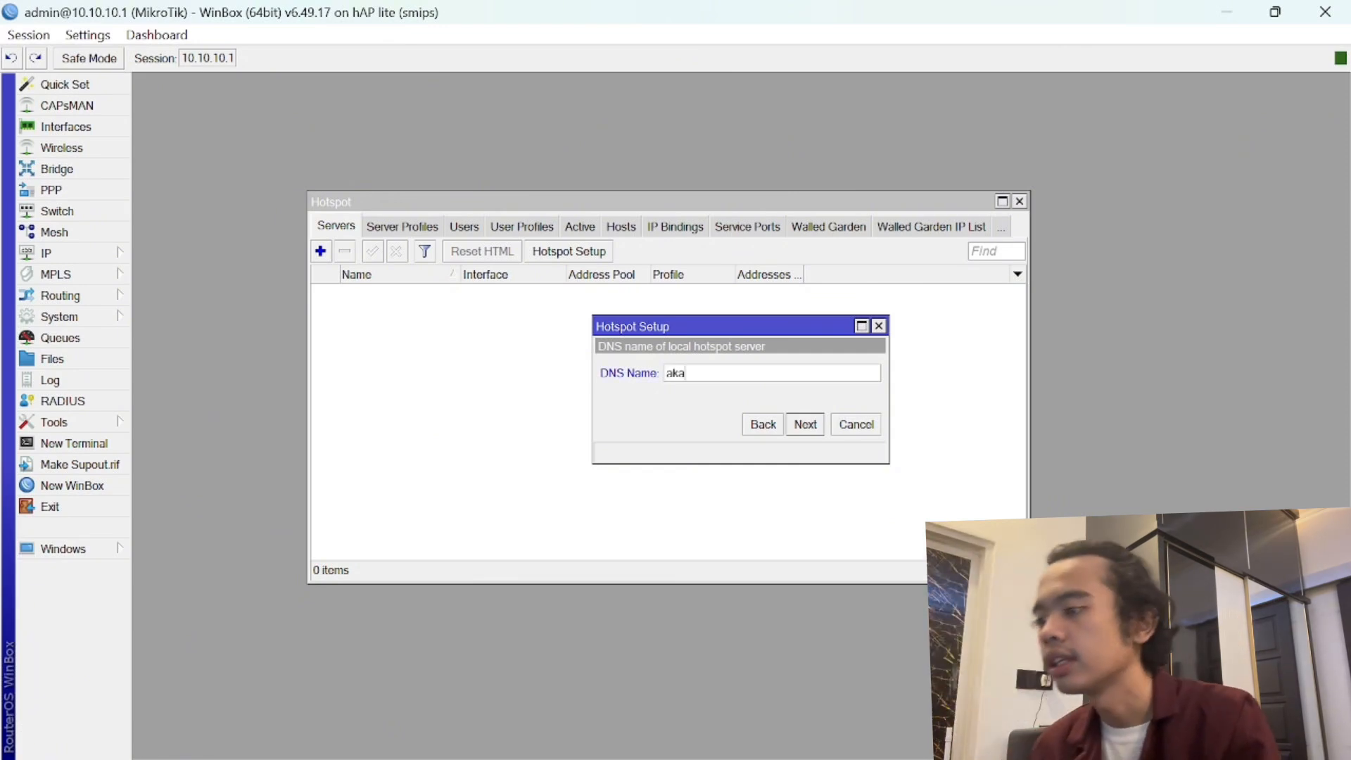
pyautogui.write('tsukuij')
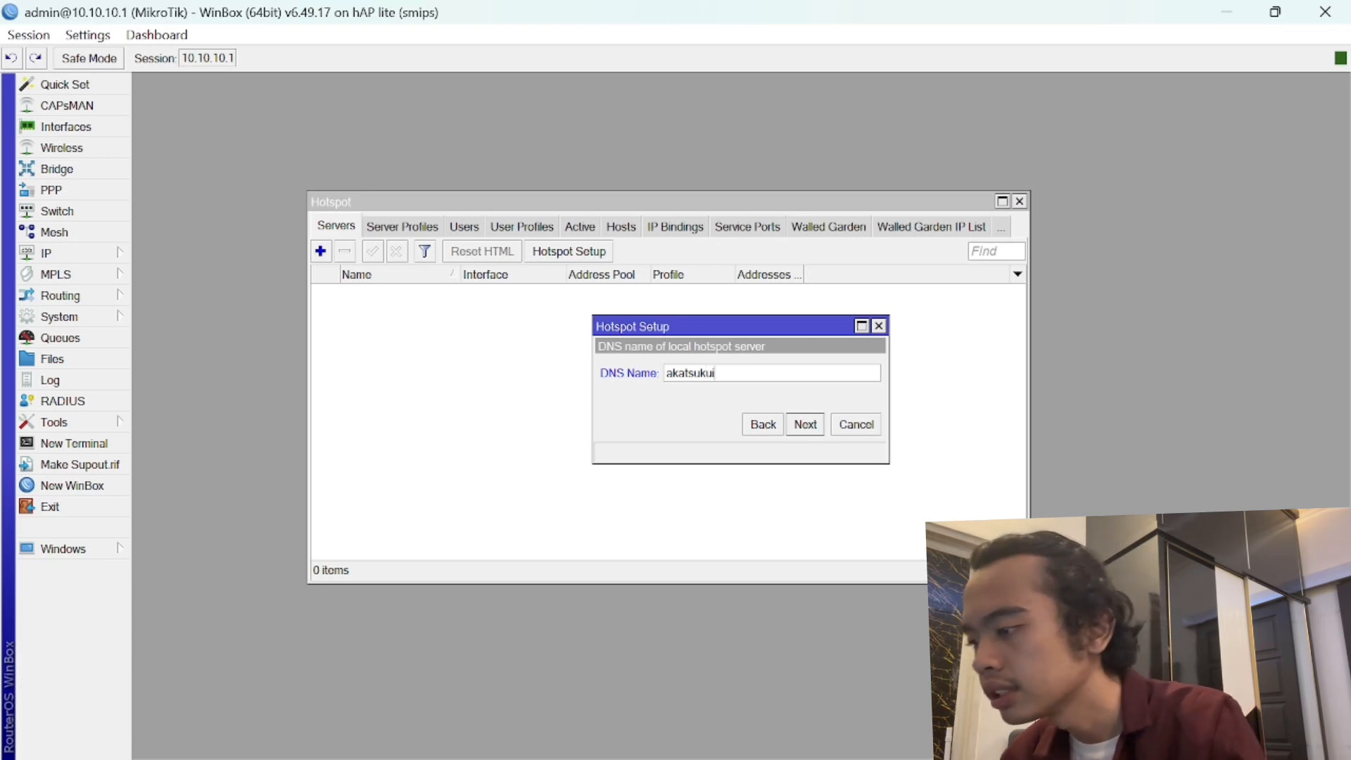
pyautogui.press('BackSpace')
pyautogui.press('BackSpace')
pyautogui.press('BackSpace')
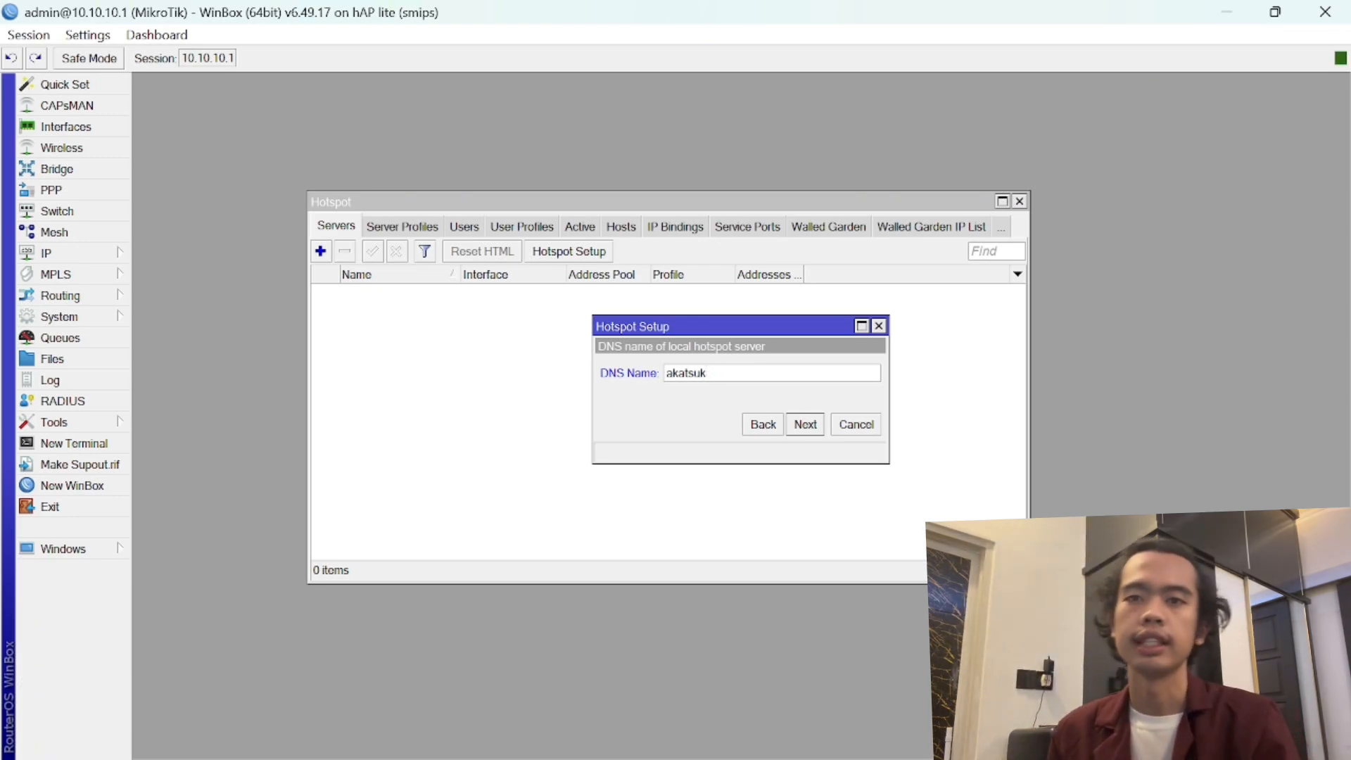
pyautogui.write('i.net')
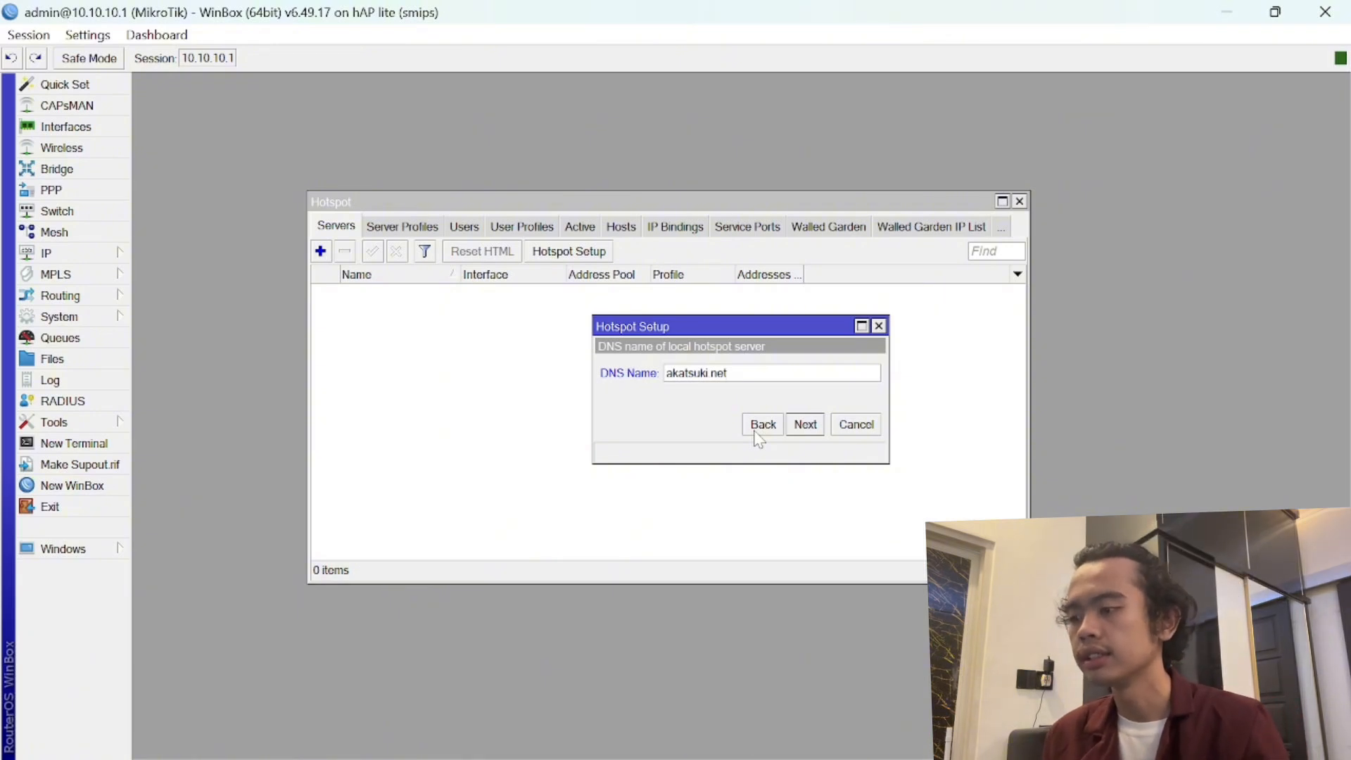
pyautogui.click(805, 426)
pyautogui.press('Tab')
pyautogui.write('123')
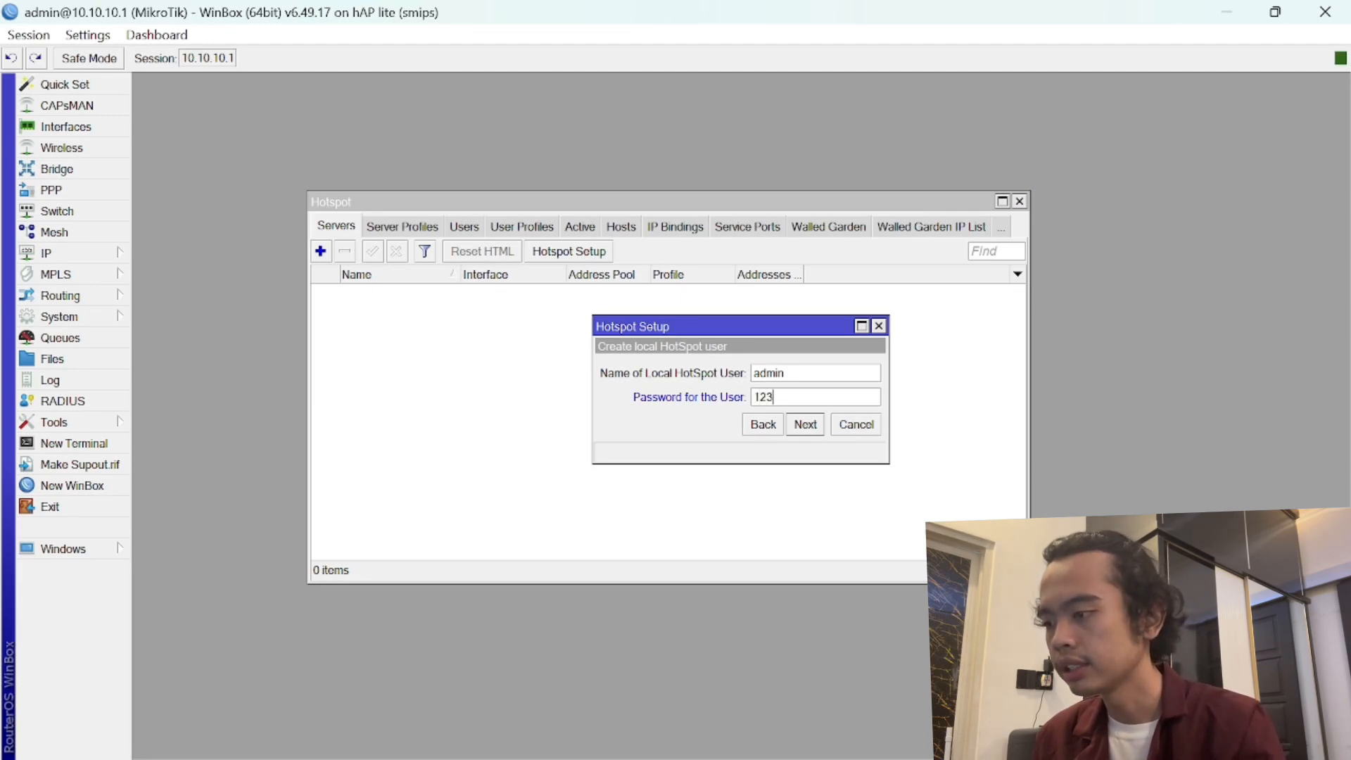
# - Complete Hotspot Setup and view the generated hotspot folder in the File List
pyautogui.click(806, 425)
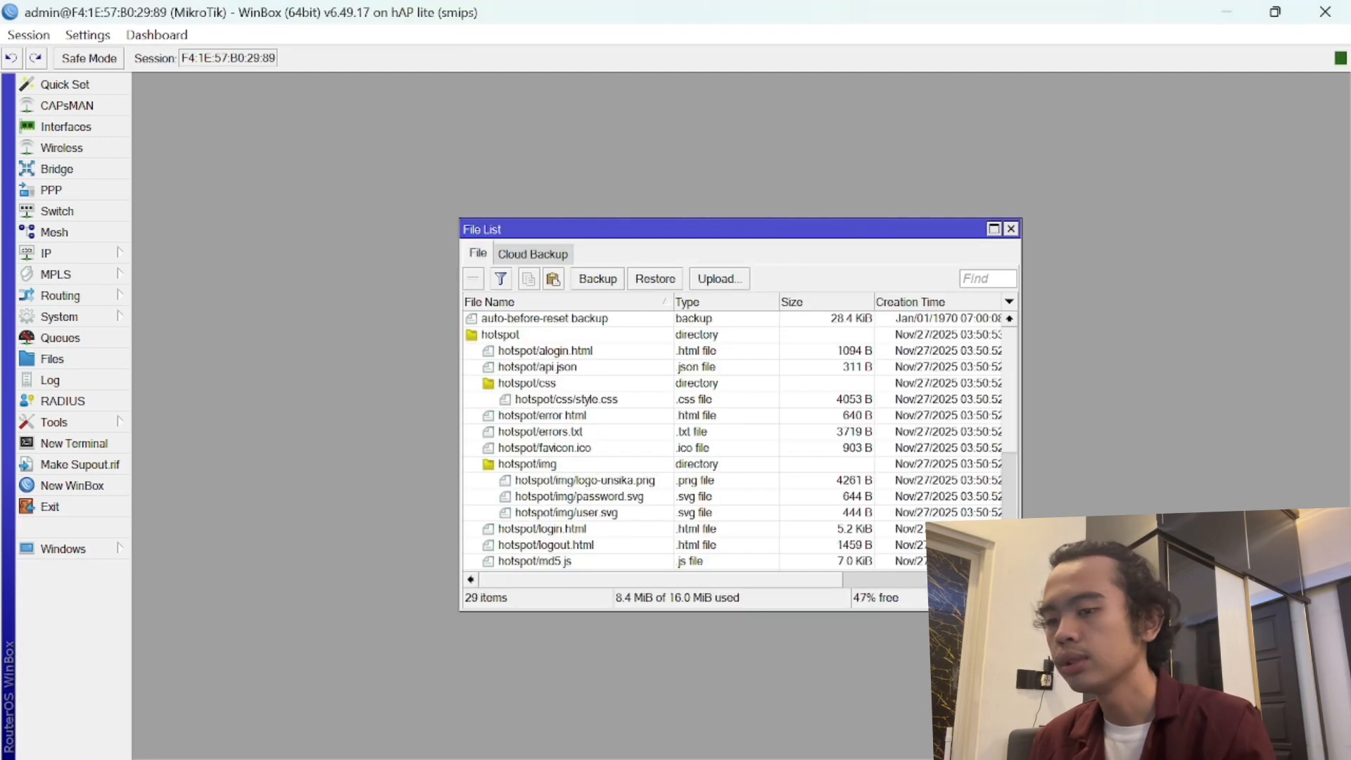
pyautogui.moveTo(858, 757)
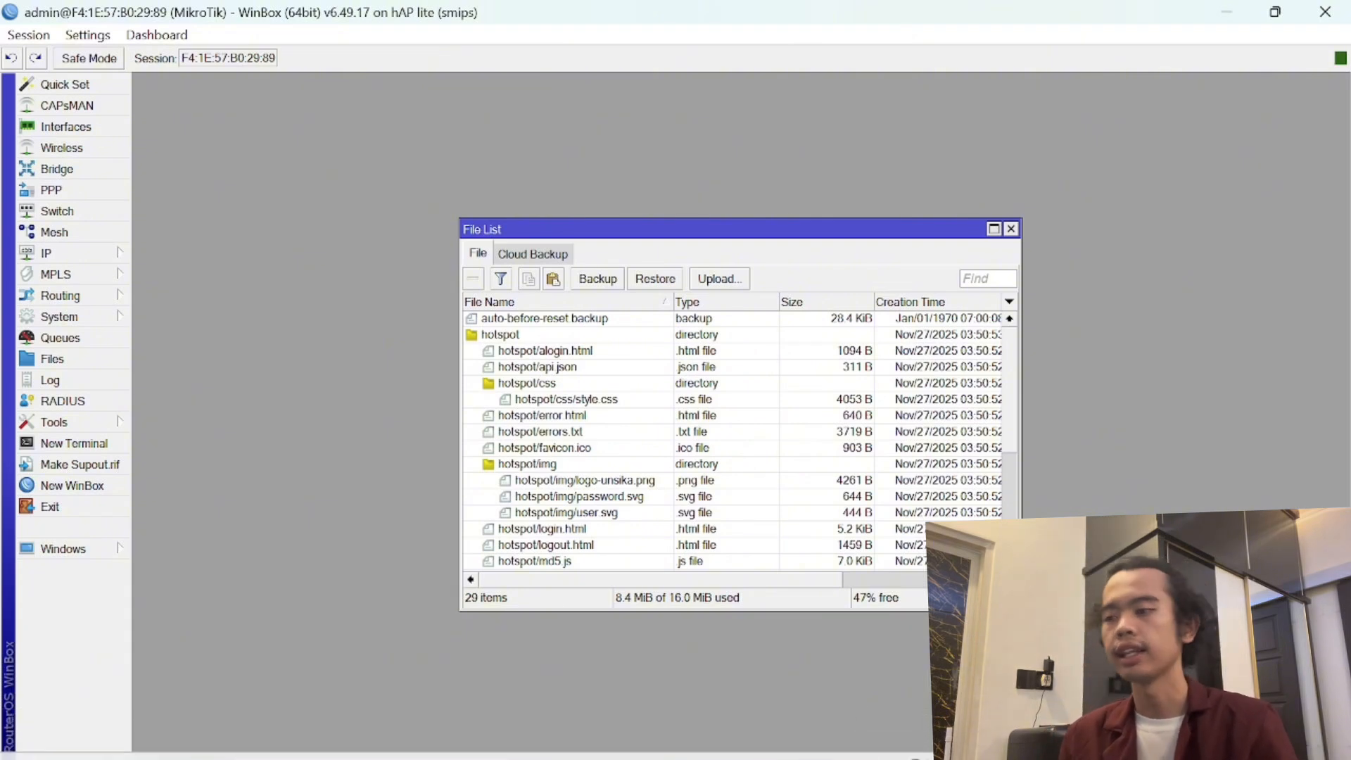
pyautogui.moveTo(915, 757)
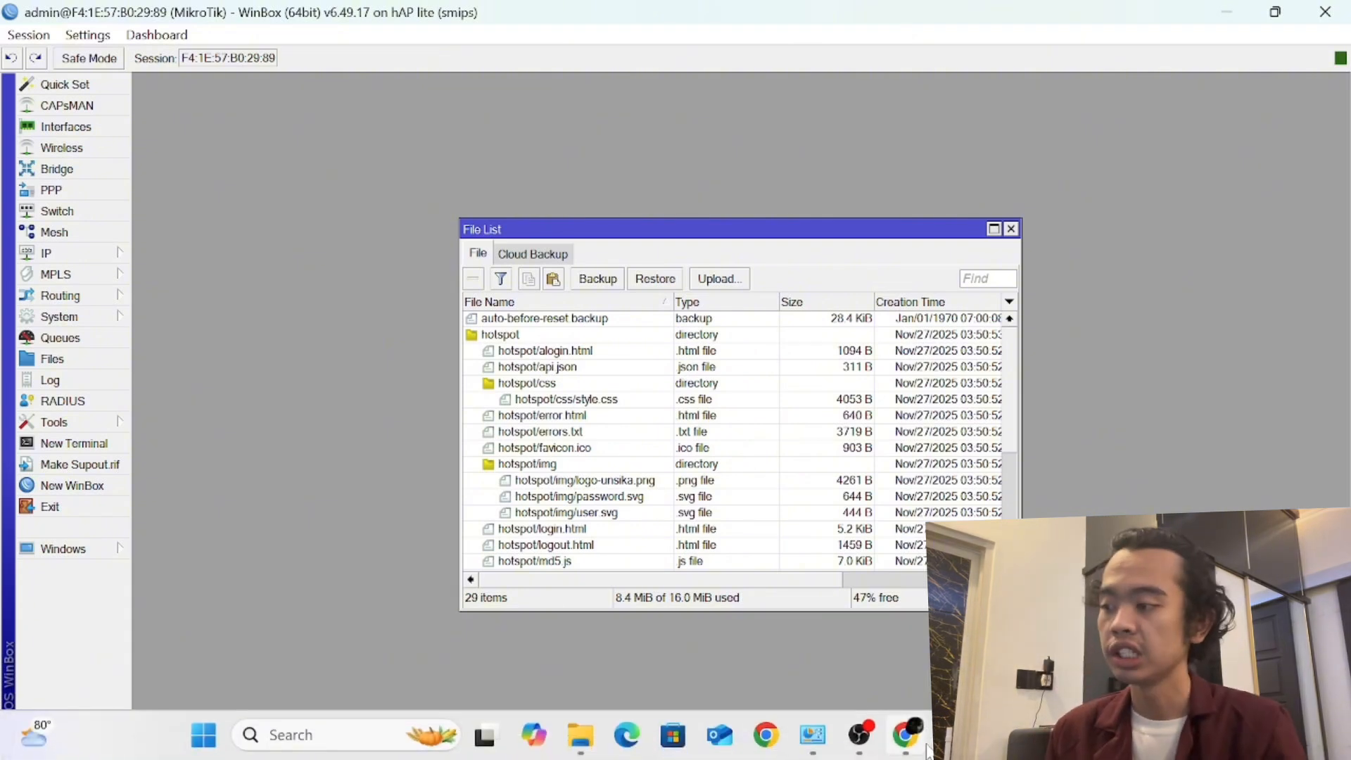
# - In Chrome, replace the address with akatsuki.net to load the hotspot login page
pyautogui.click(927, 749)
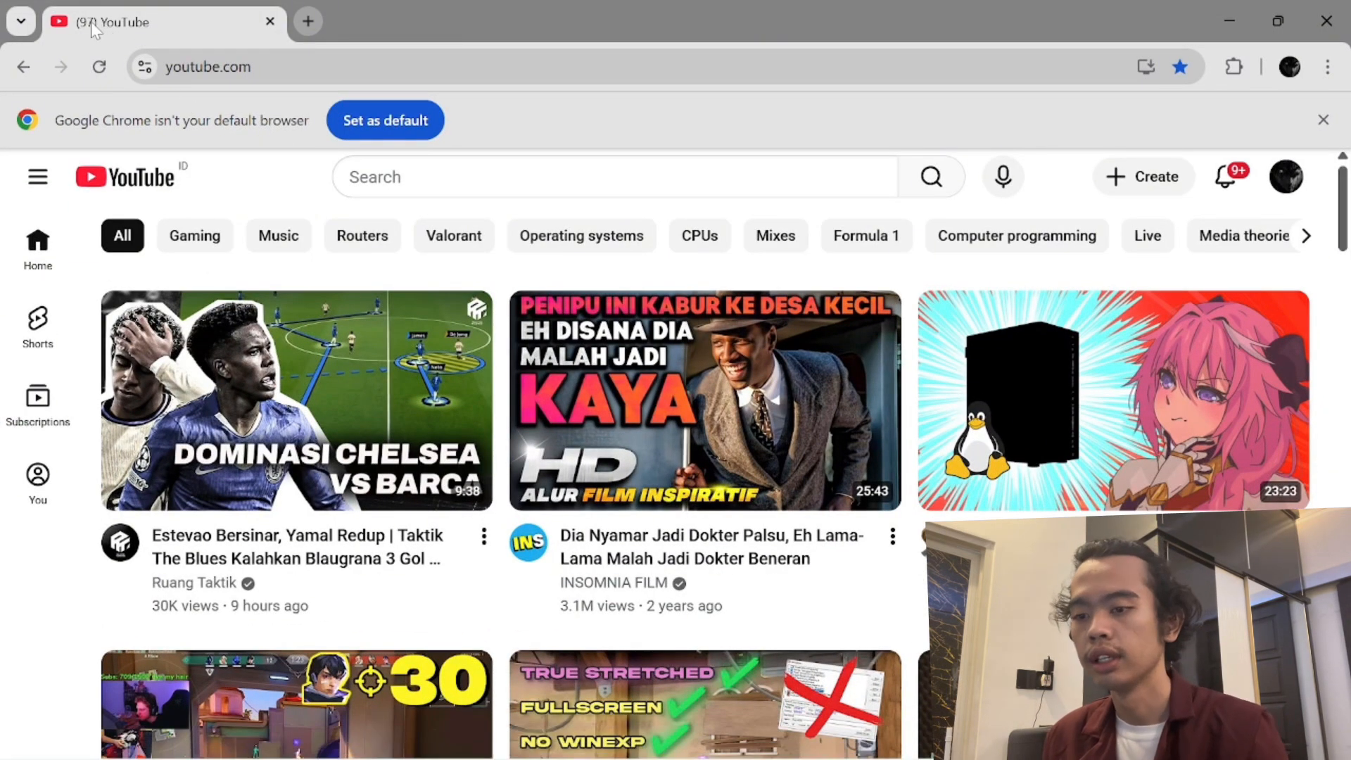
pyautogui.click(97, 68)
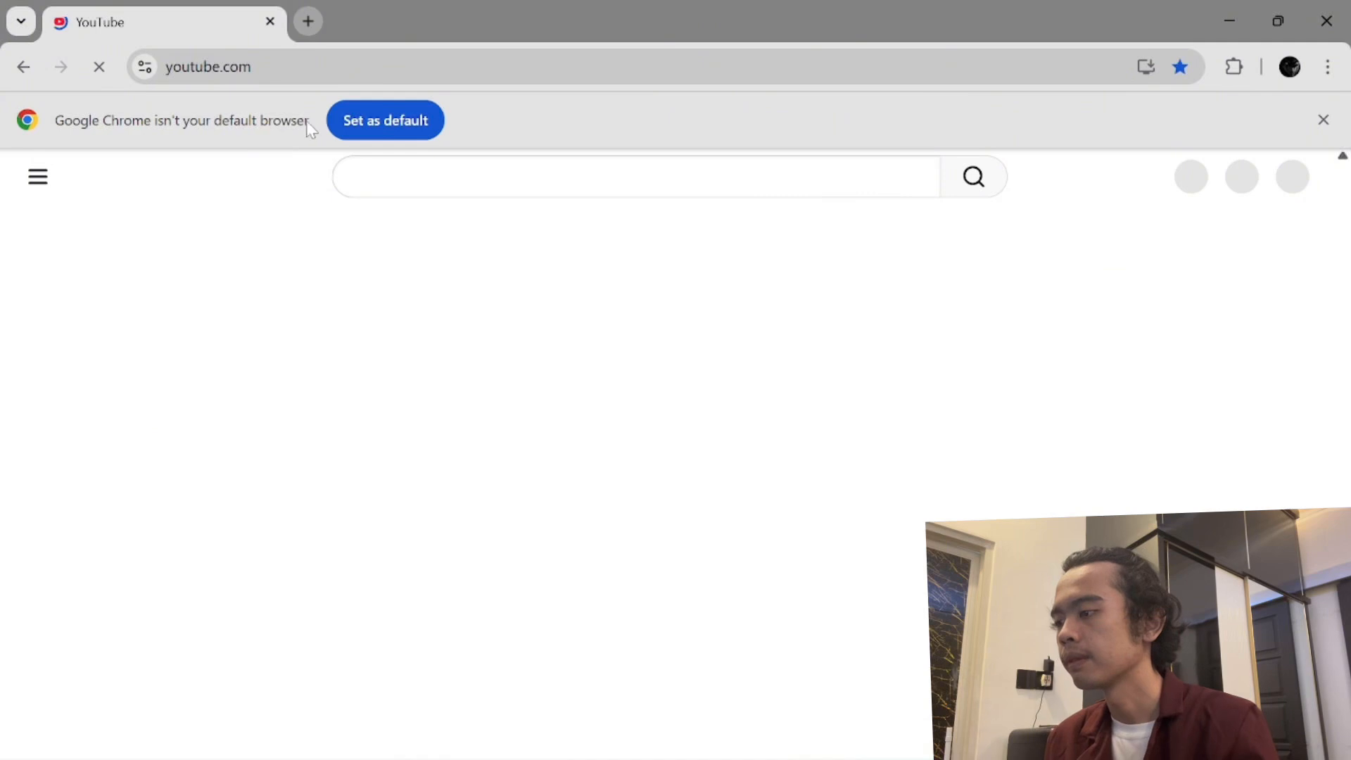
pyautogui.doubleClick(238, 67)
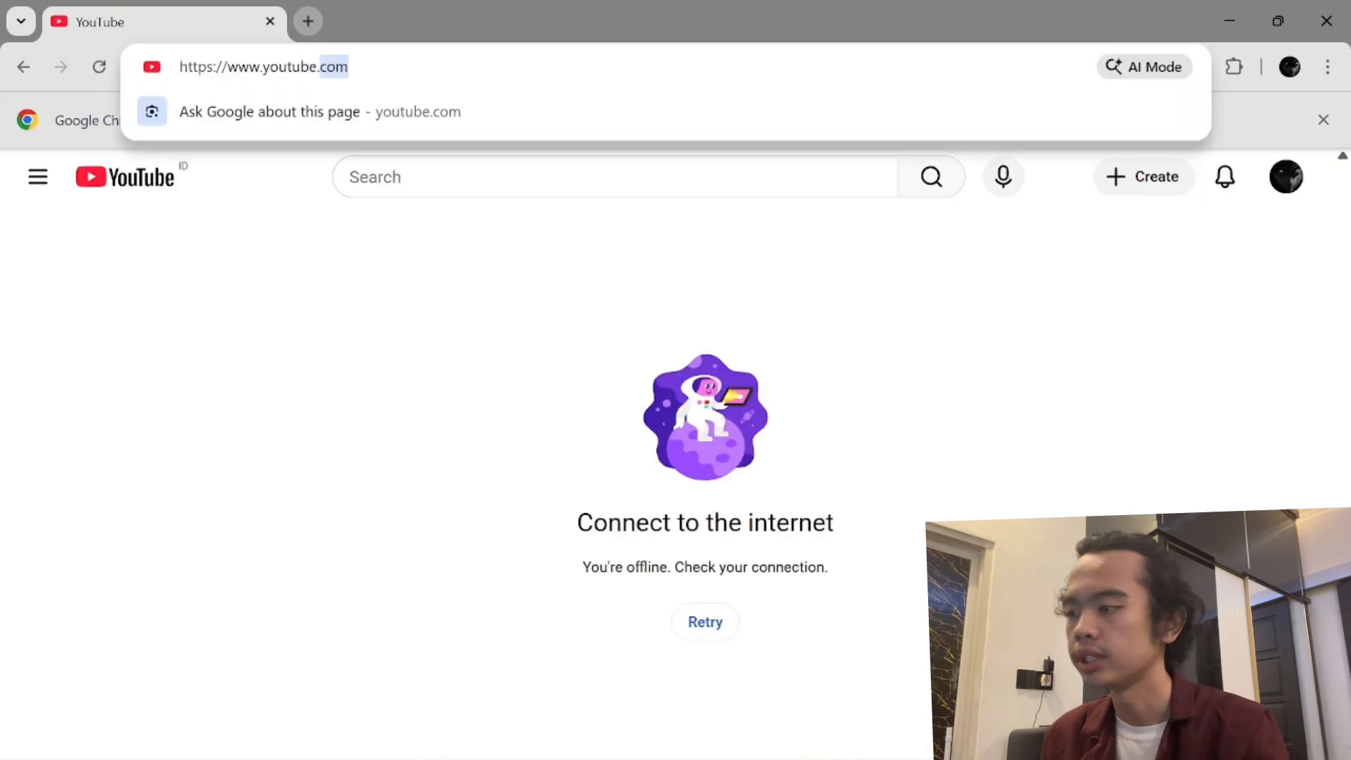
pyautogui.hotkey('ctrl', 'a')
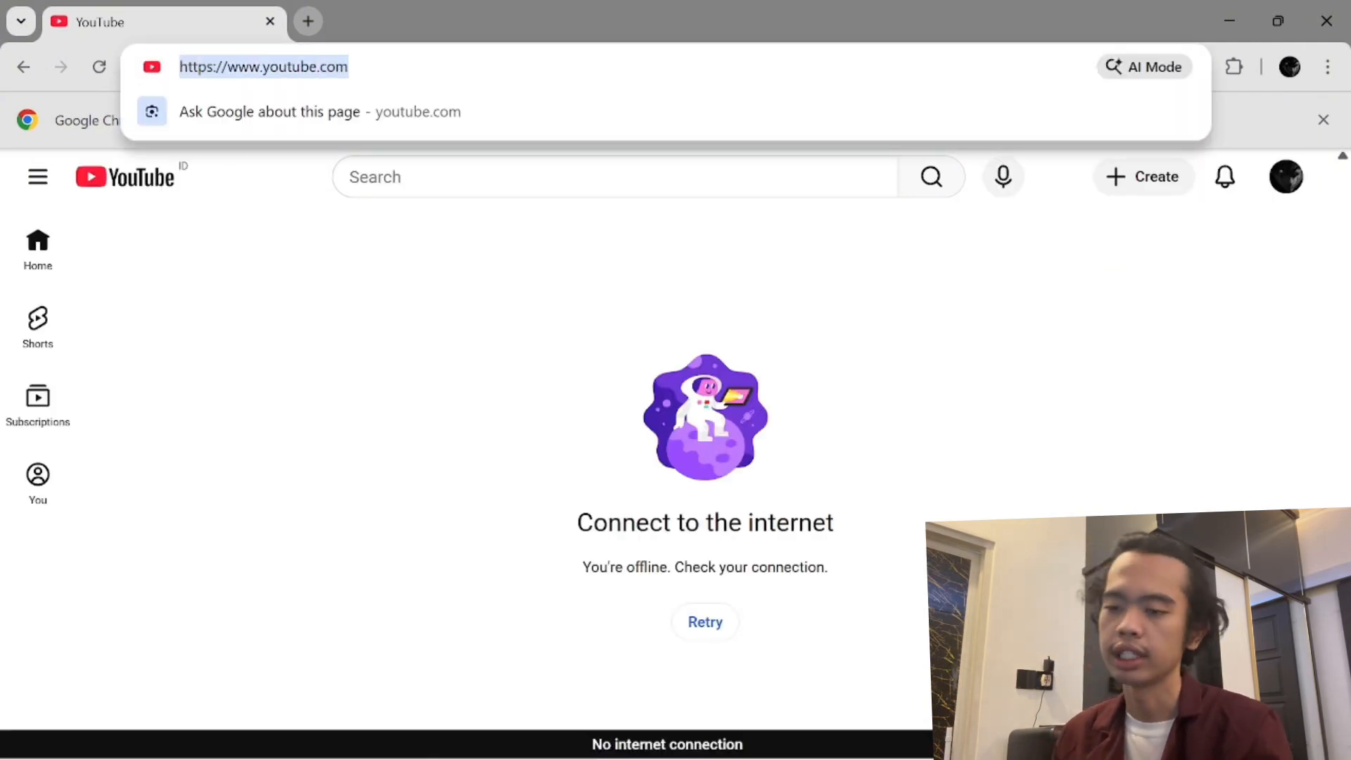
pyautogui.write('akatsu')
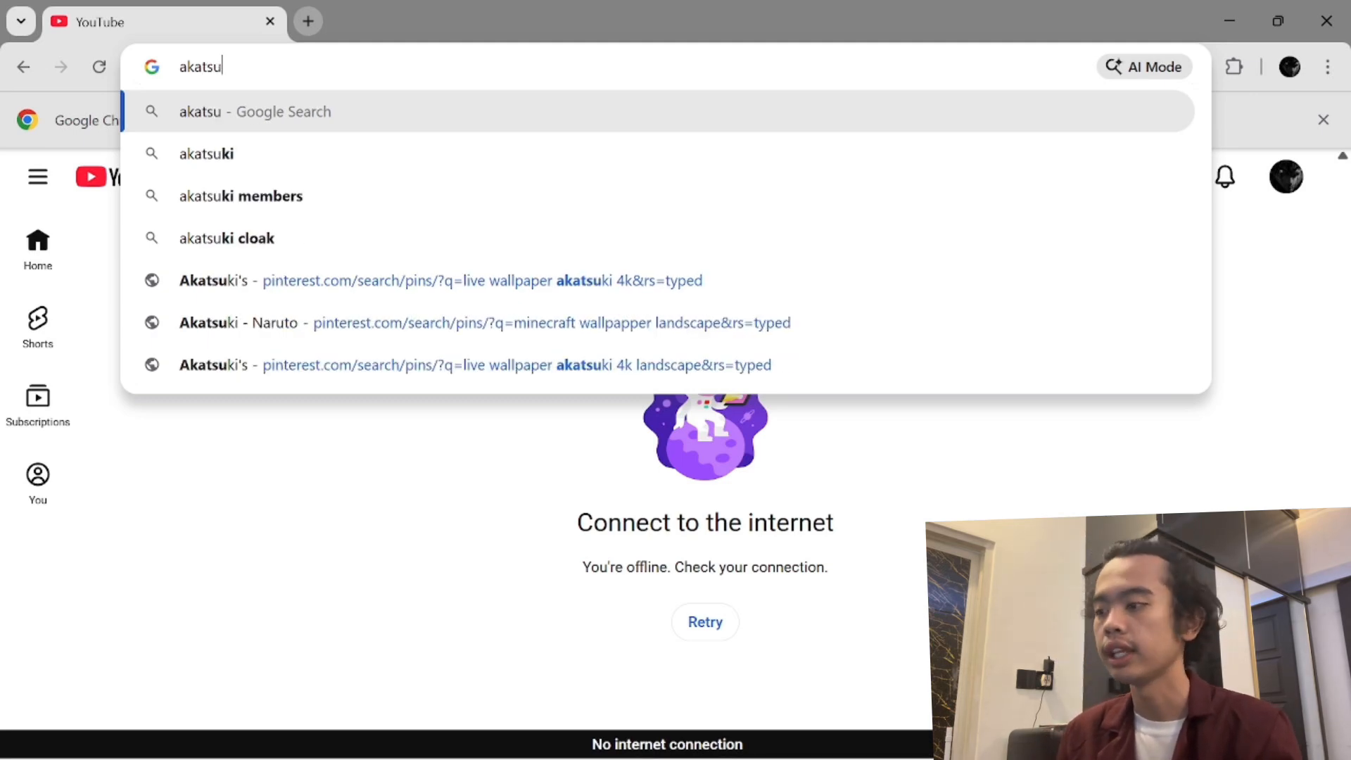
pyautogui.write('ki')
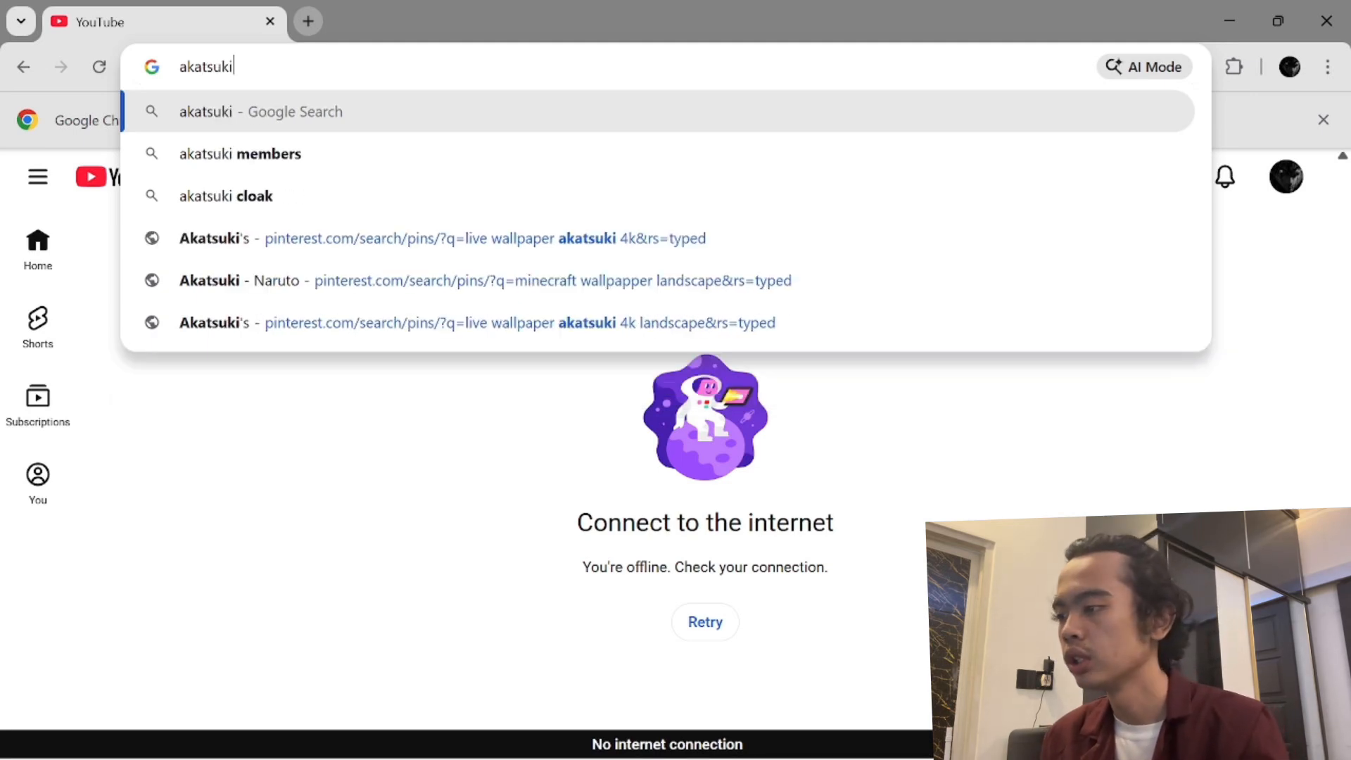
pyautogui.write('.net')
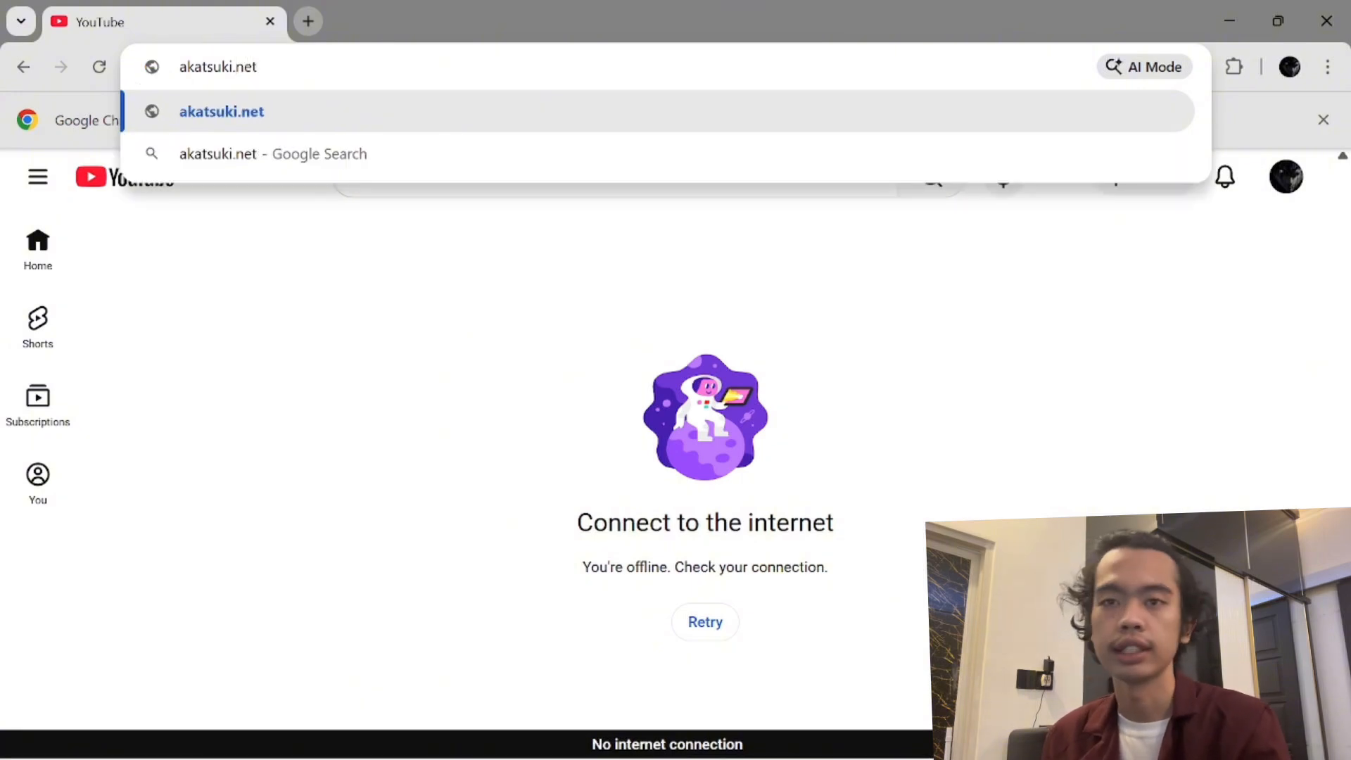
pyautogui.press('Return')
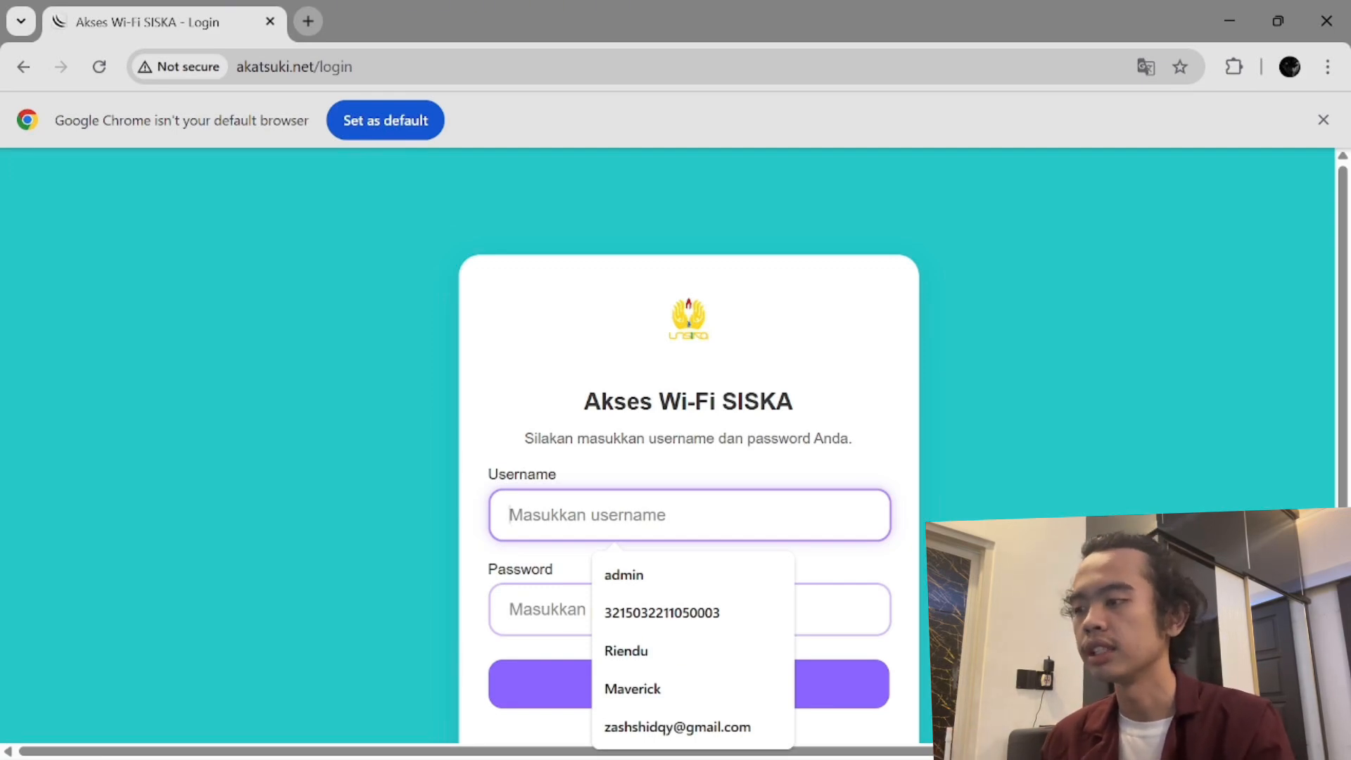
# - Log in to the hotspot as admin with its password, decline saving it, and show the desktop
pyautogui.write('admin')
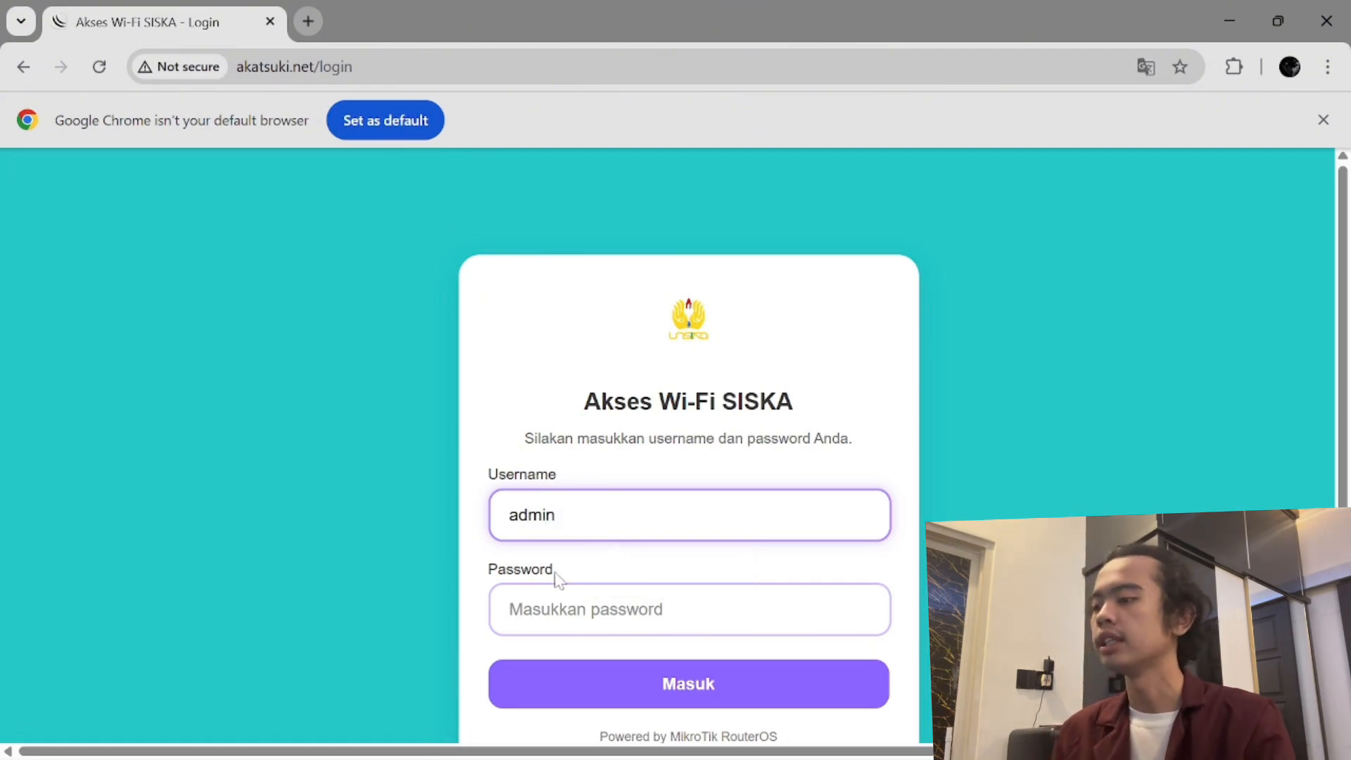
pyautogui.press('Tab')
pyautogui.write('•••')
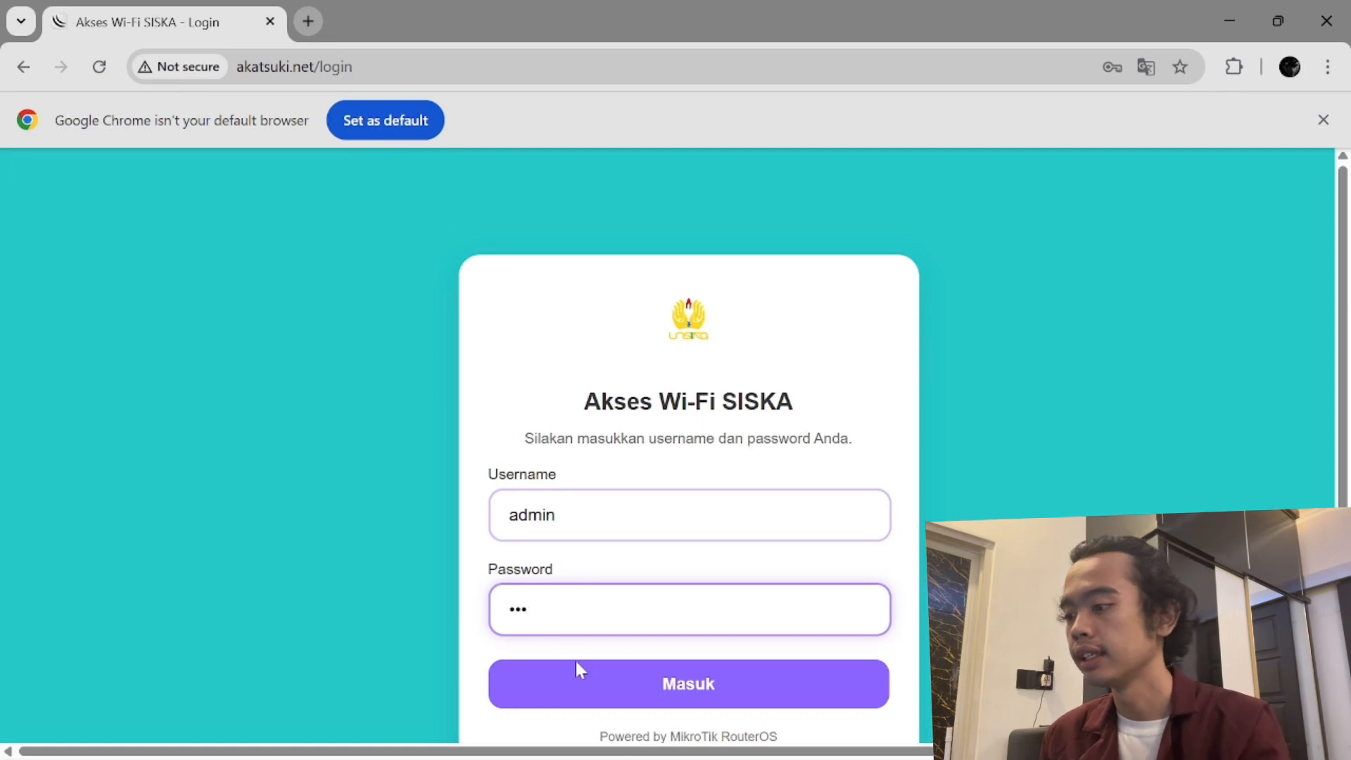
pyautogui.click(579, 693)
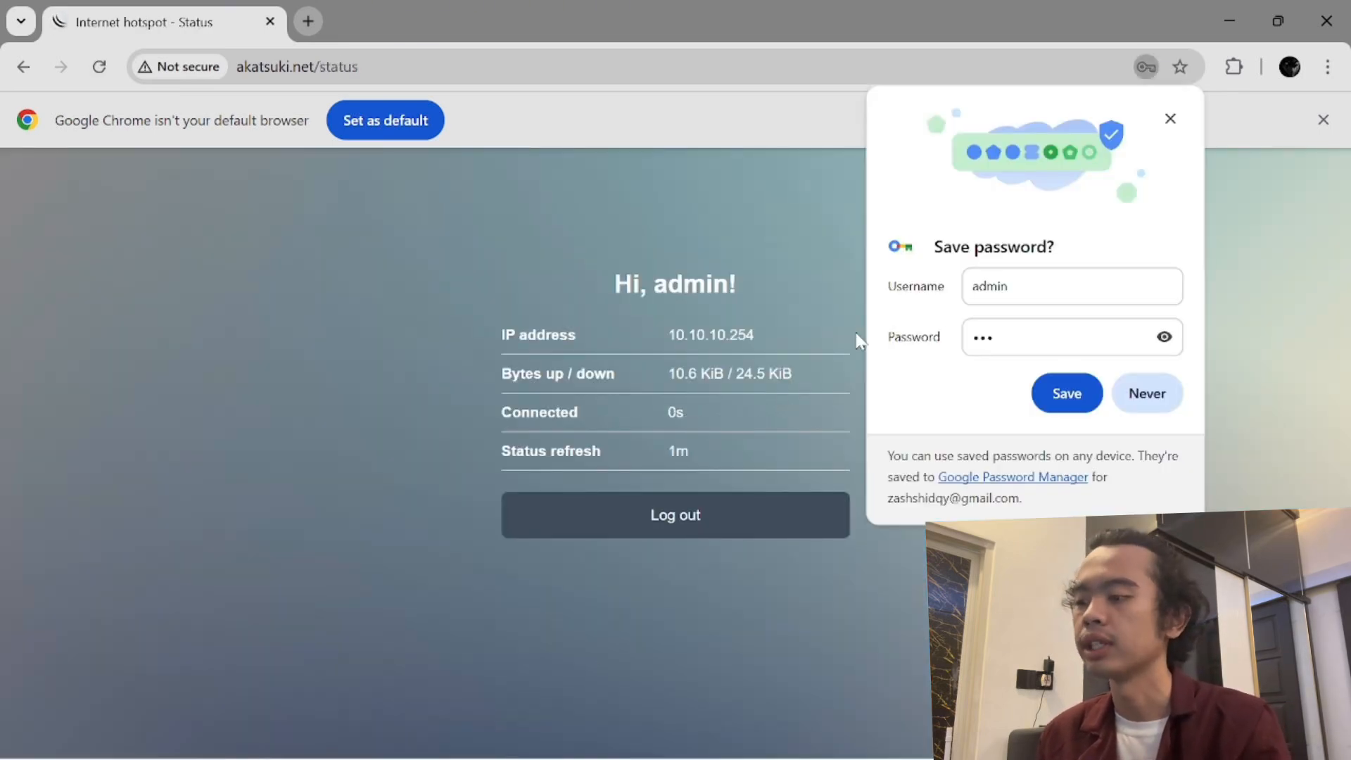
pyautogui.click(1144, 399)
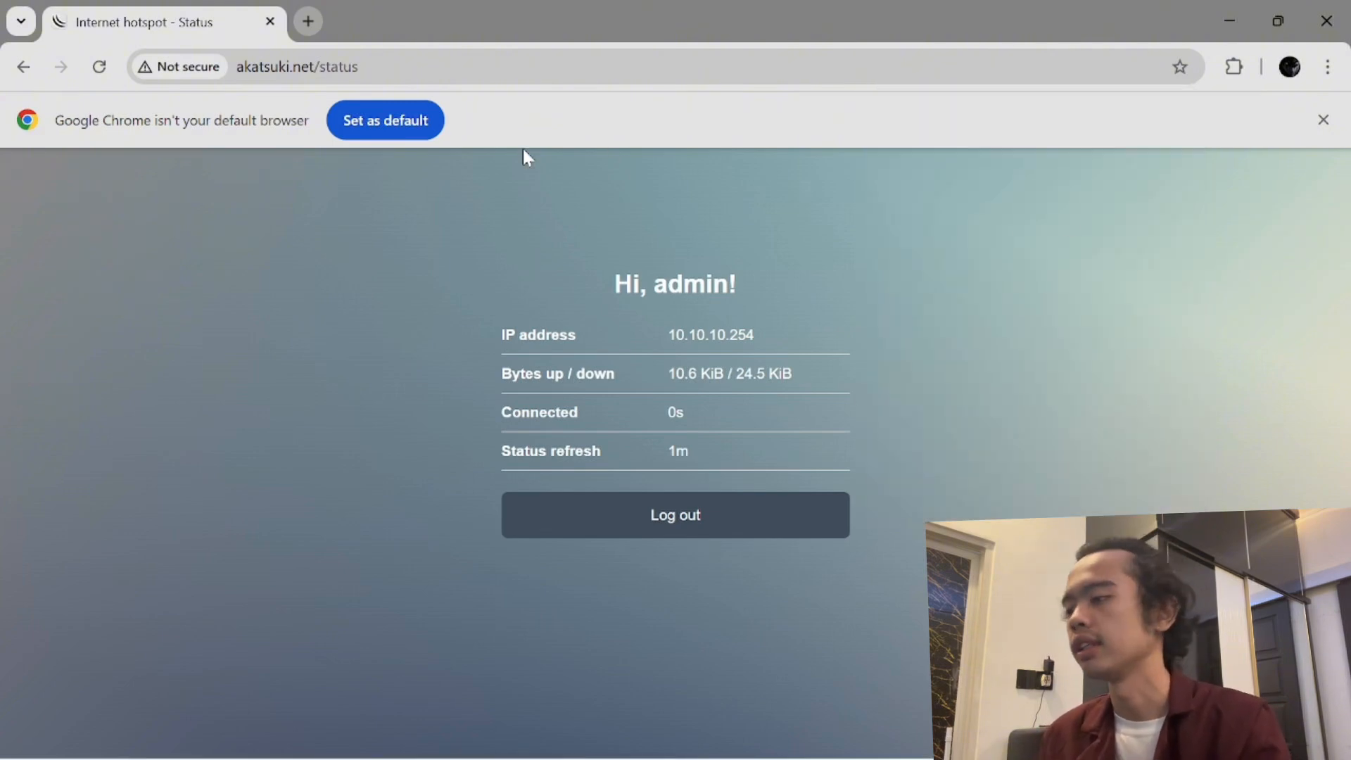
pyautogui.press('super+d')
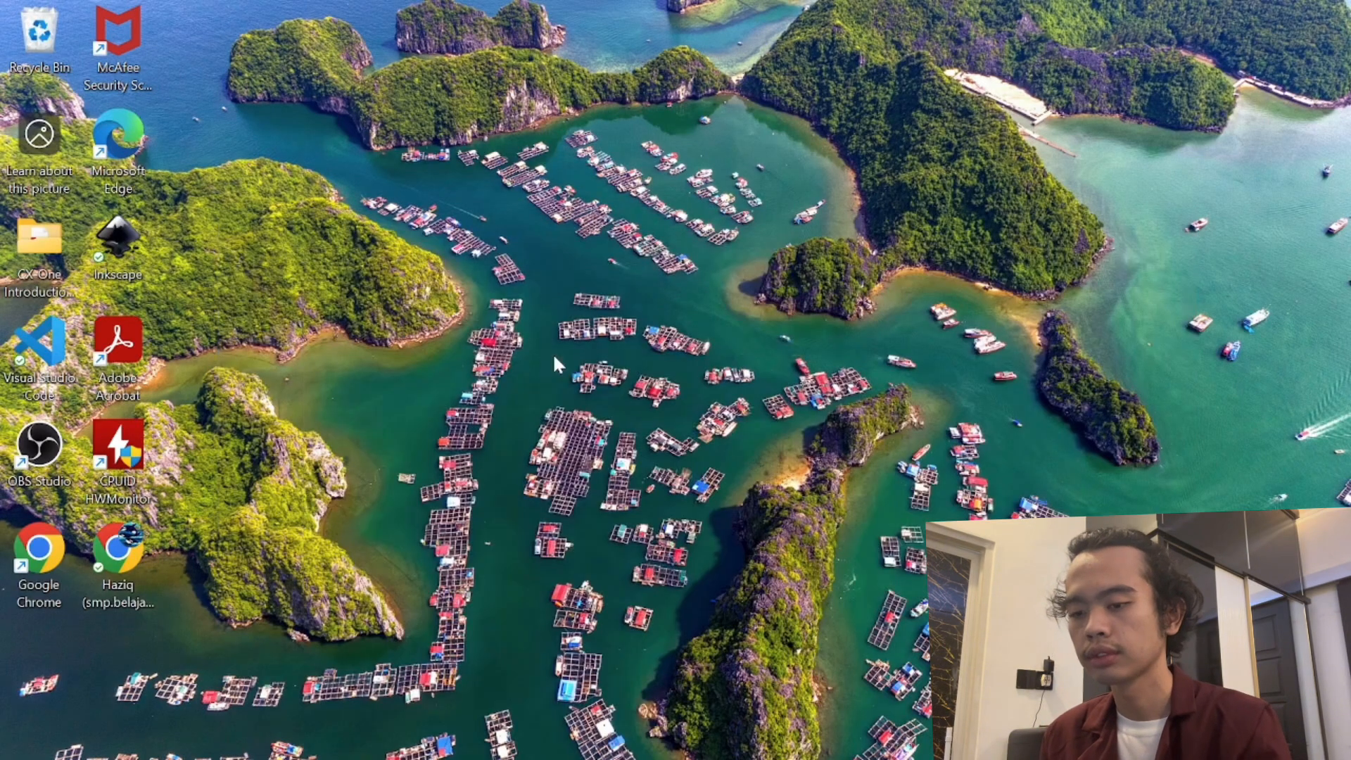
# - Restore the WinBox router session window from the taskbar
pyautogui.moveTo(765, 759)
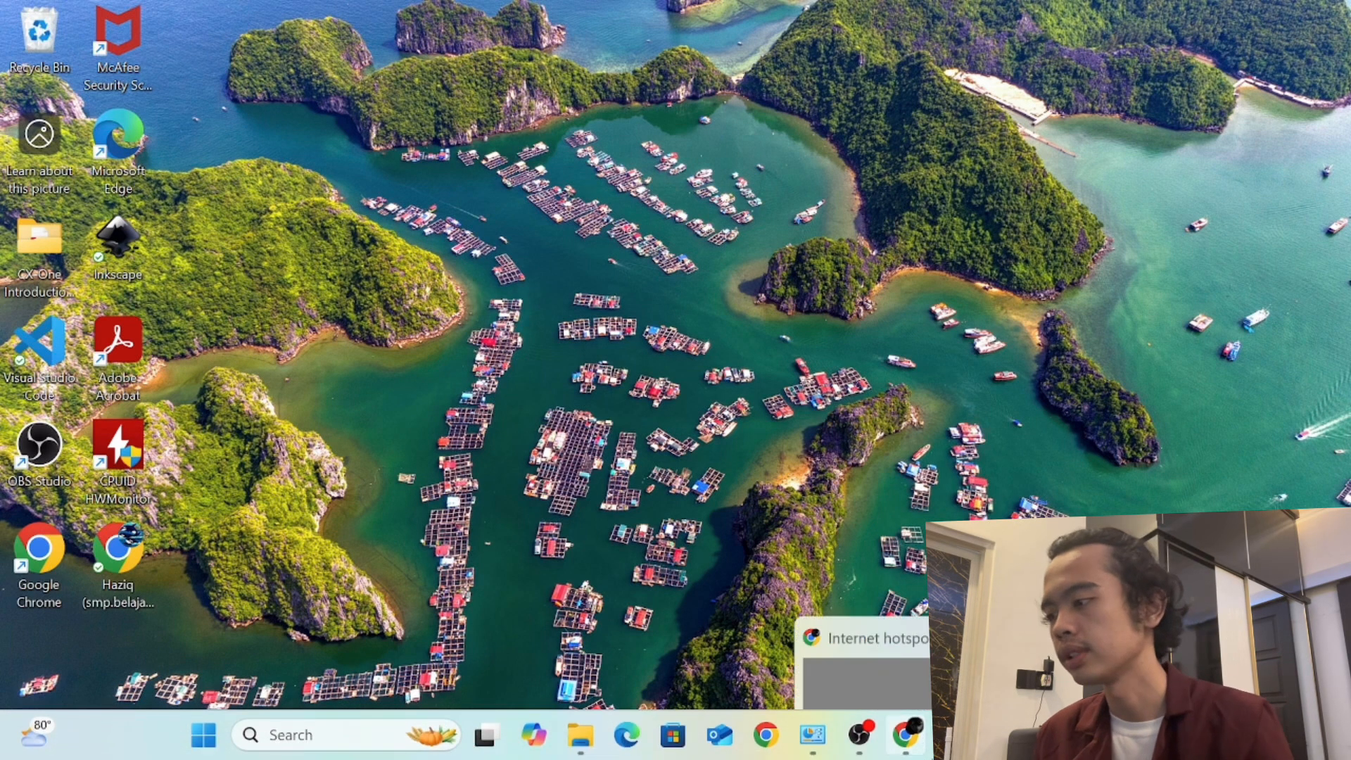
pyautogui.click(952, 734)
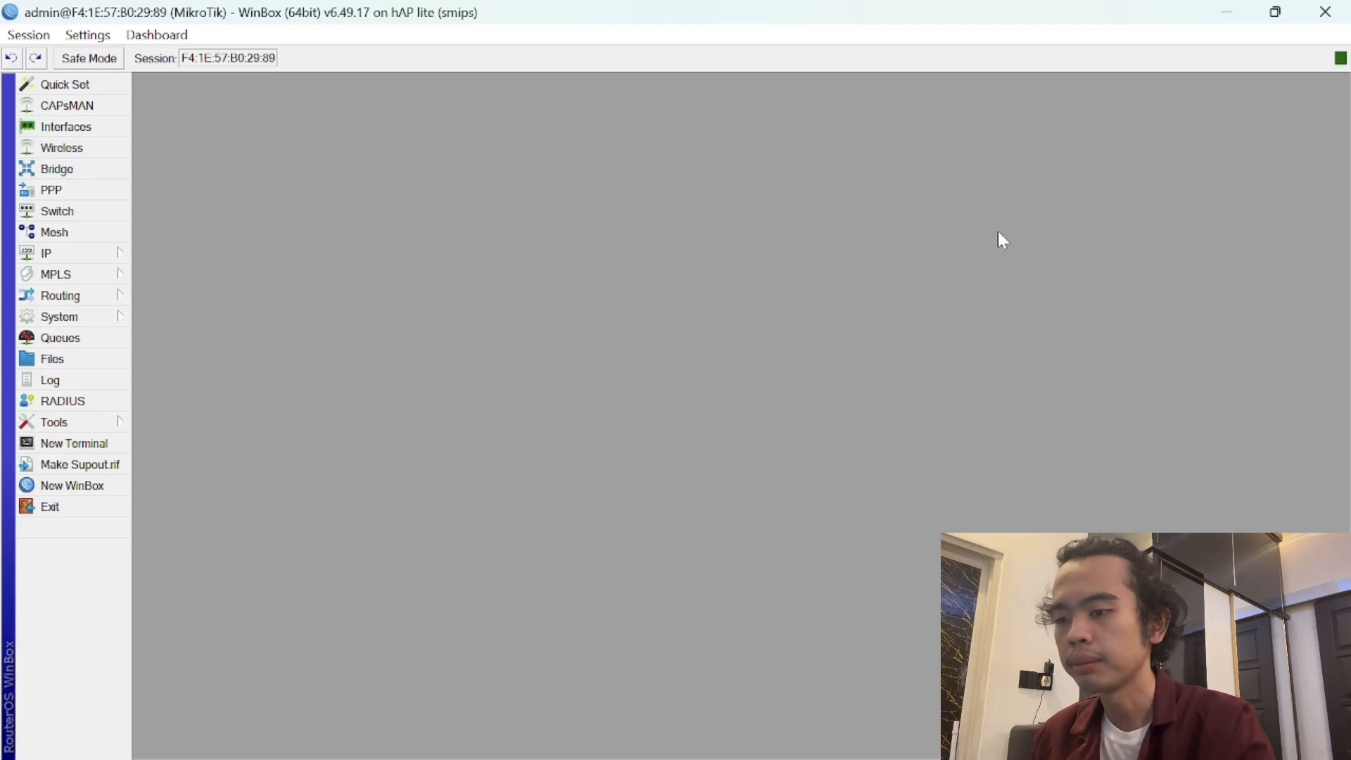
# - Under System > Users > Groups, add group 'mikhmon' with read, write, api and sensitive policies
pyautogui.click(104, 315)
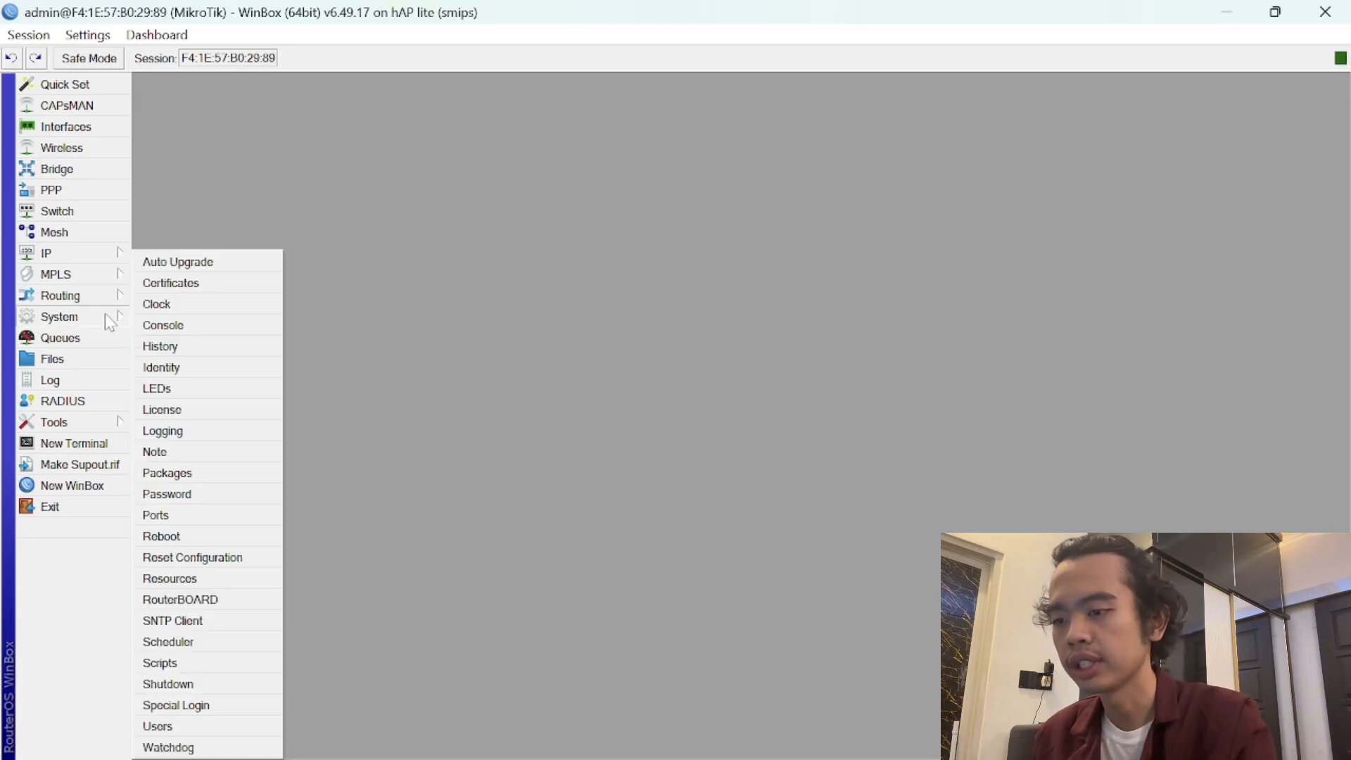
pyautogui.click(224, 727)
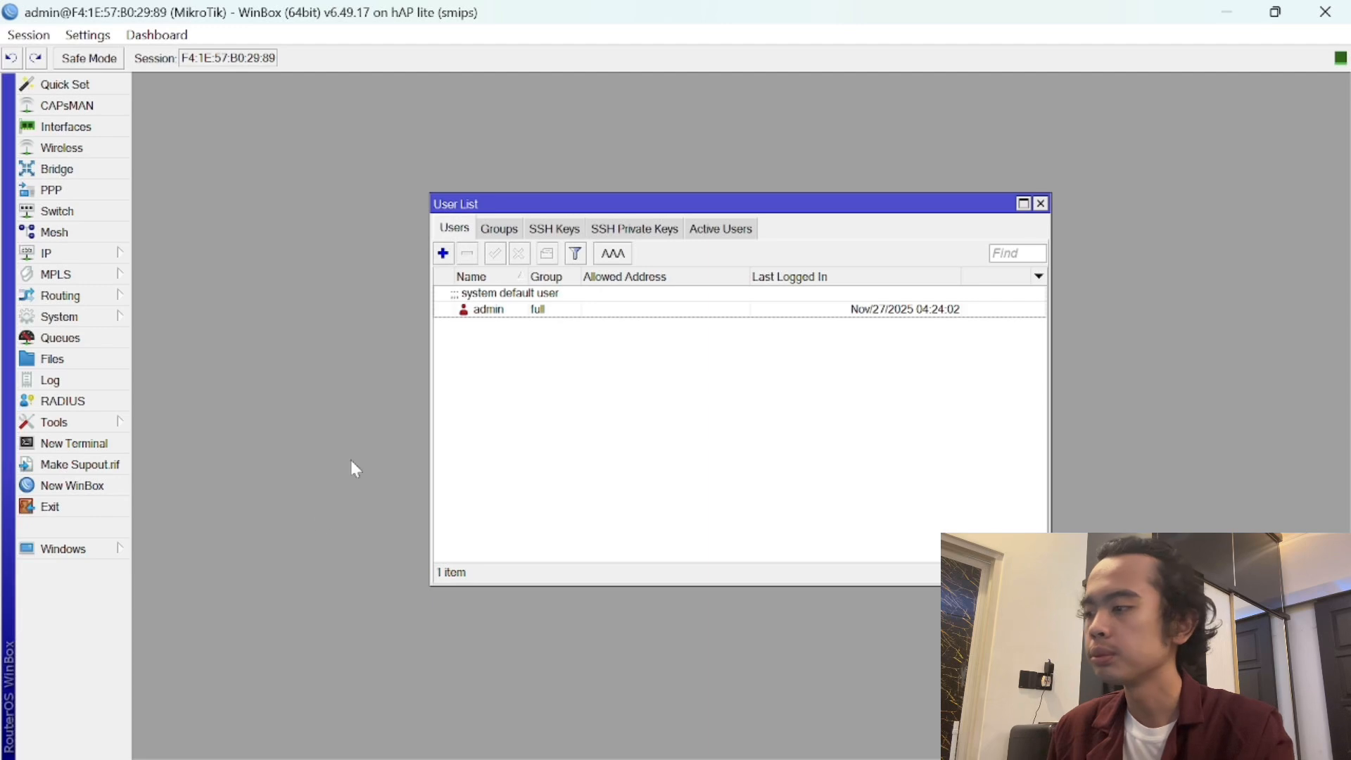
pyautogui.click(500, 229)
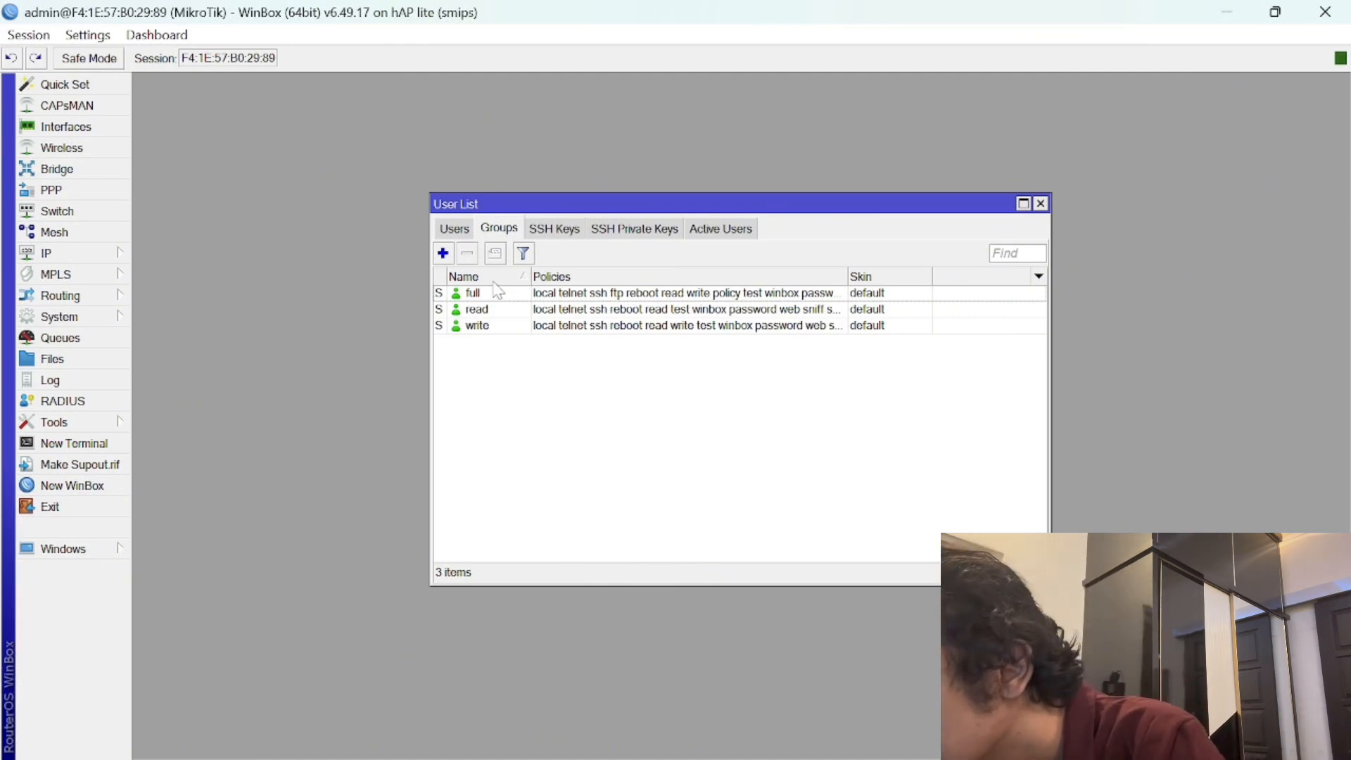
pyautogui.click(443, 253)
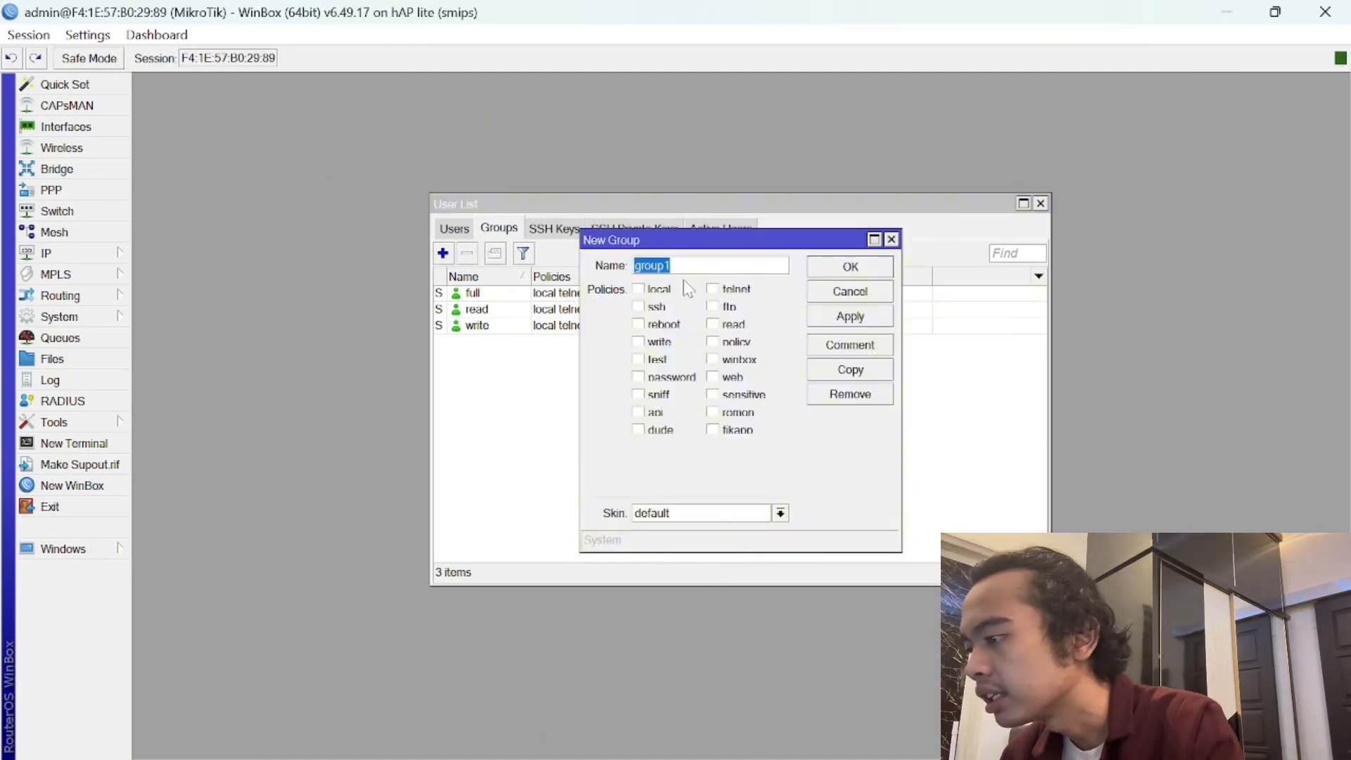
pyautogui.write('mikhmon')
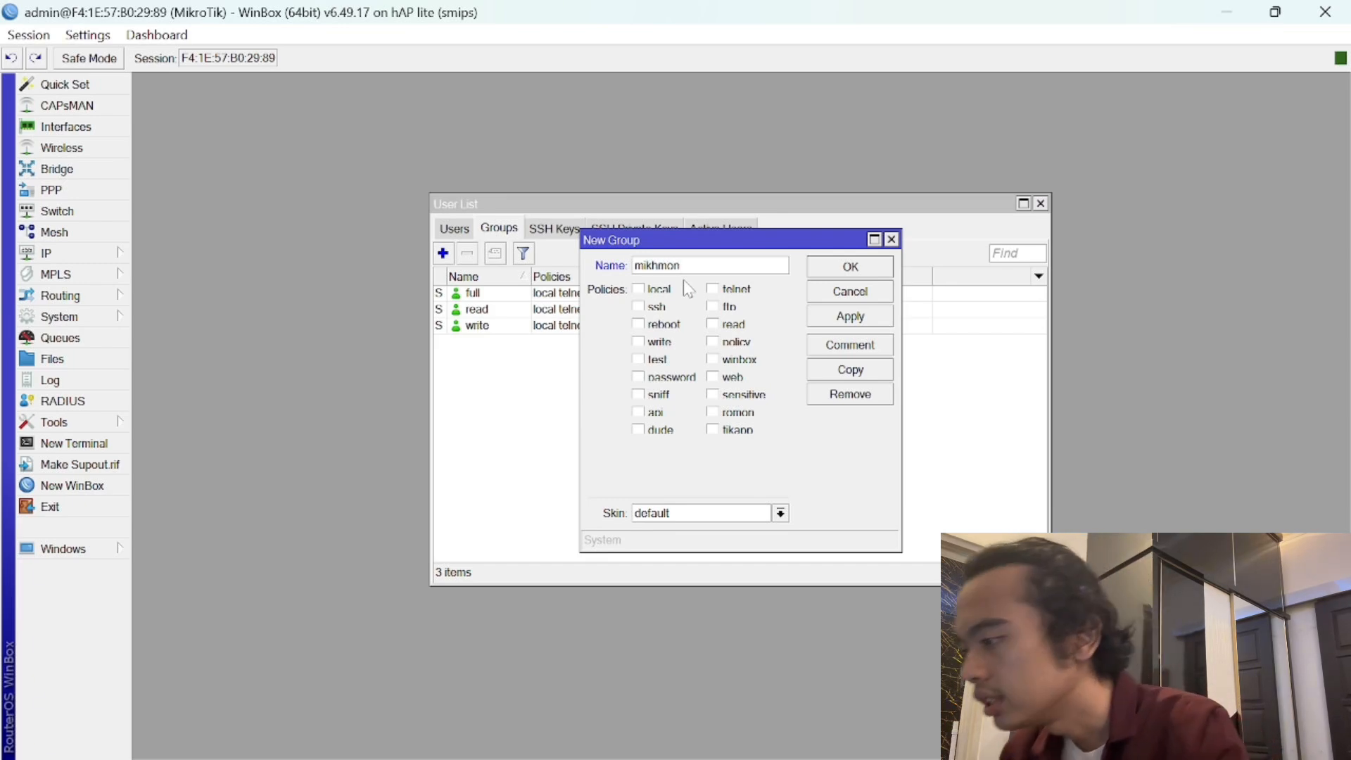
pyautogui.click(647, 343)
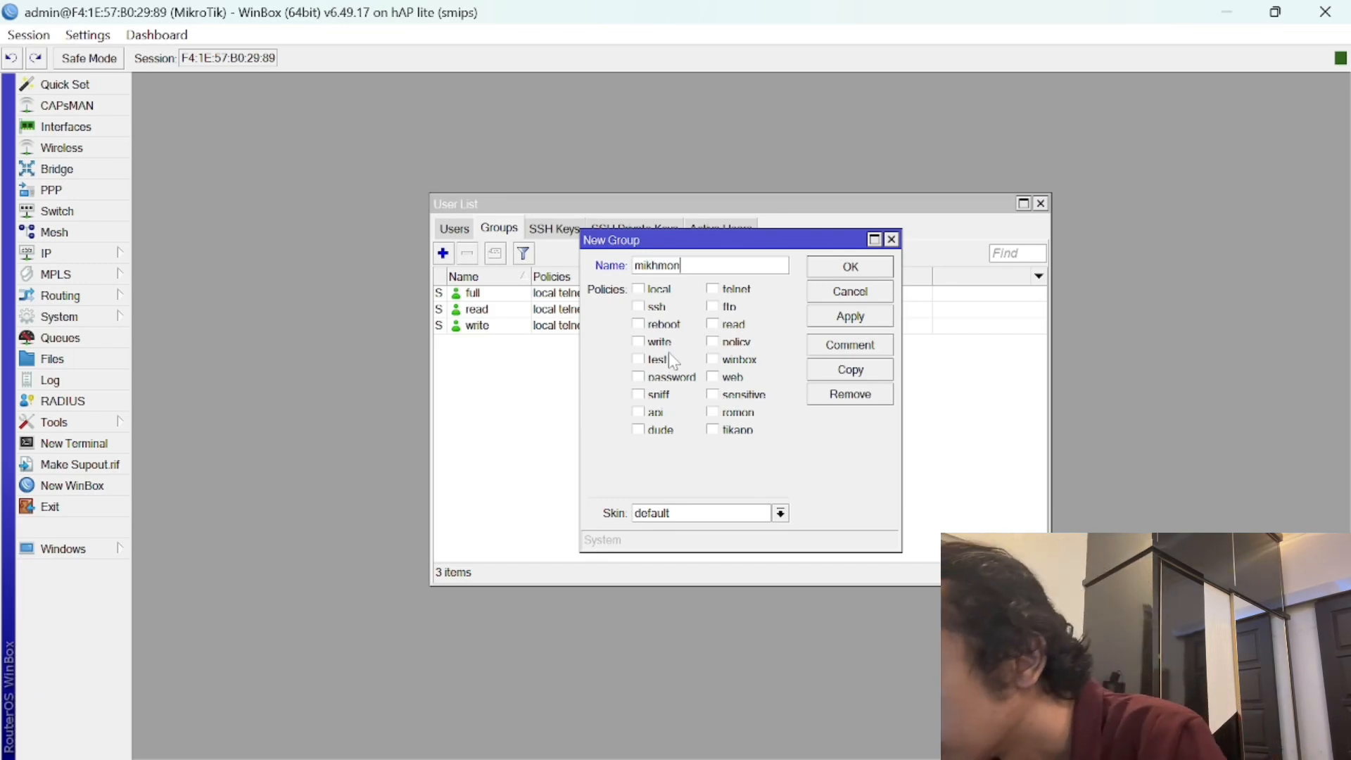
pyautogui.click(639, 414)
pyautogui.click(735, 325)
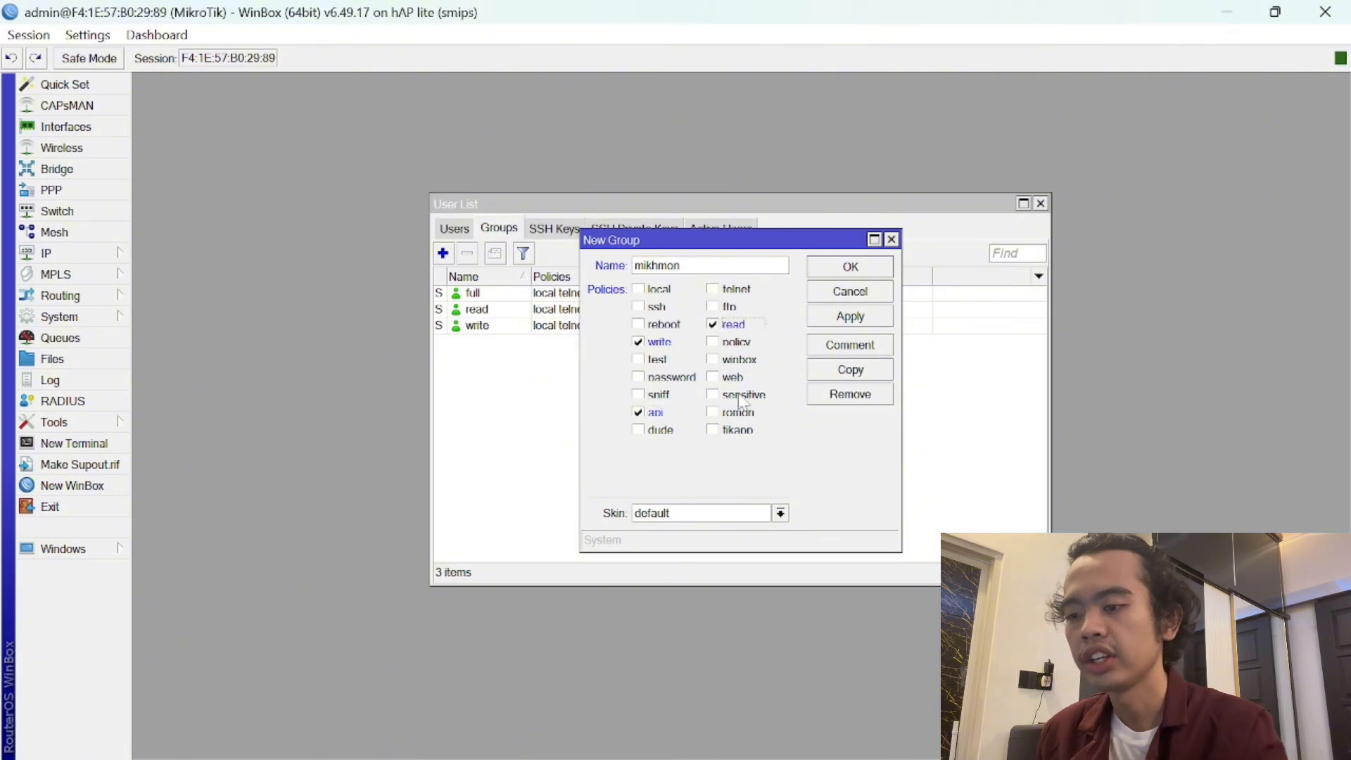
pyautogui.click(714, 396)
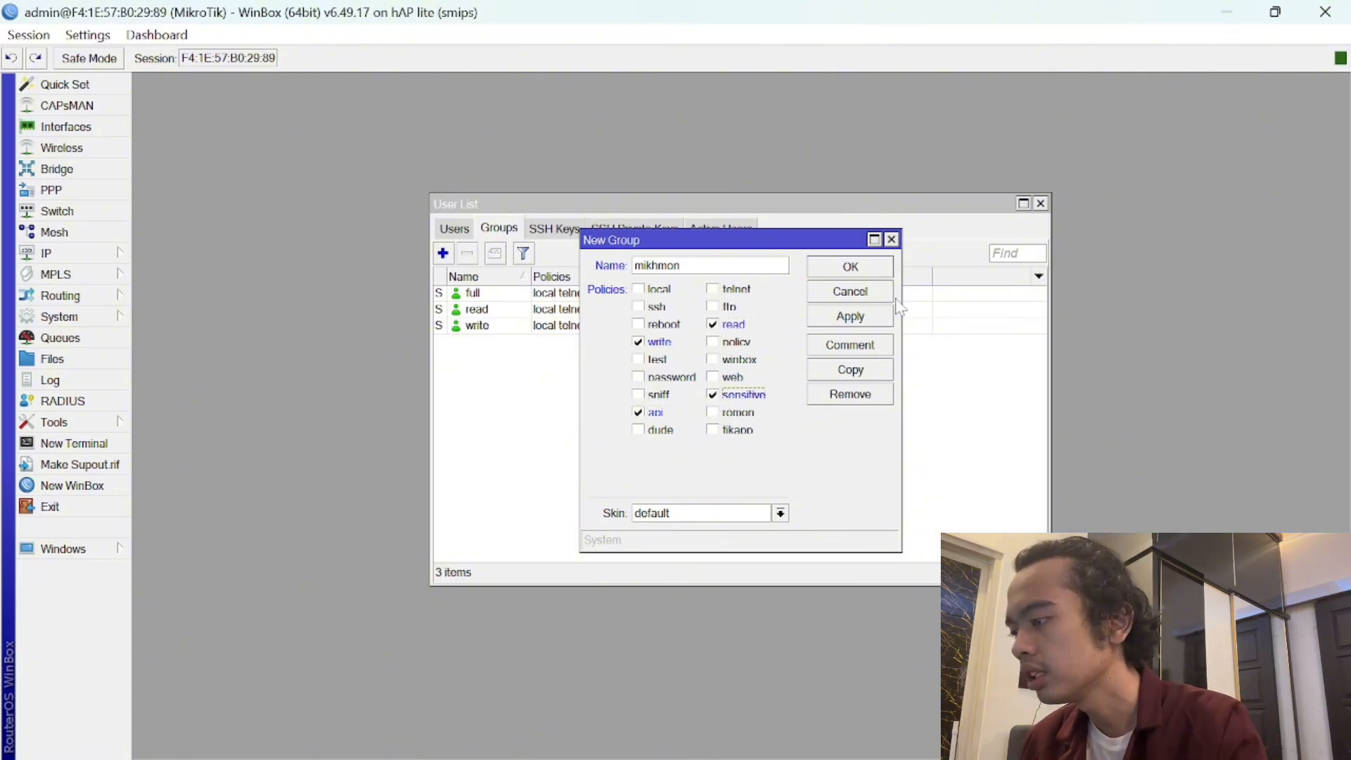
pyautogui.click(865, 321)
# - Close the group dialog and add a new router user assigned to the mikhmon group
pyautogui.click(851, 266)
pyautogui.click(464, 231)
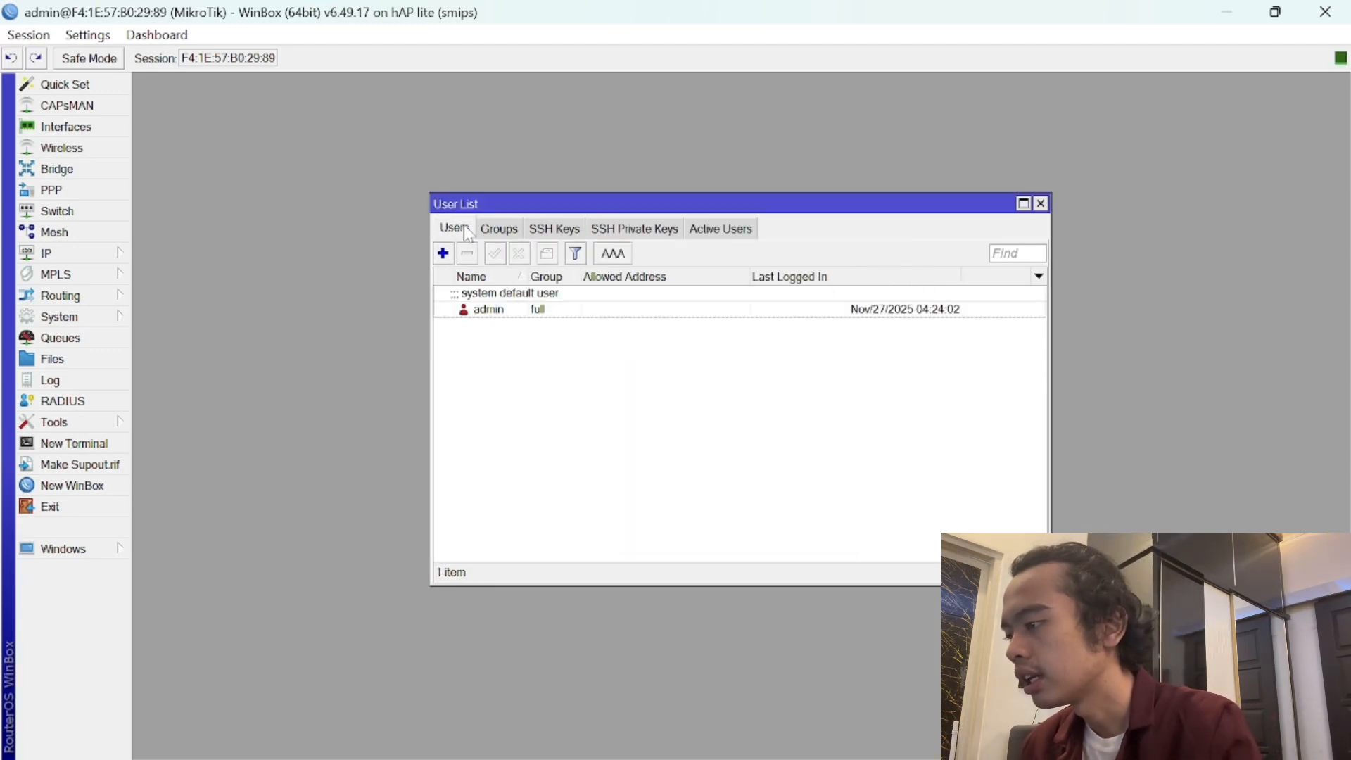
pyautogui.click(443, 254)
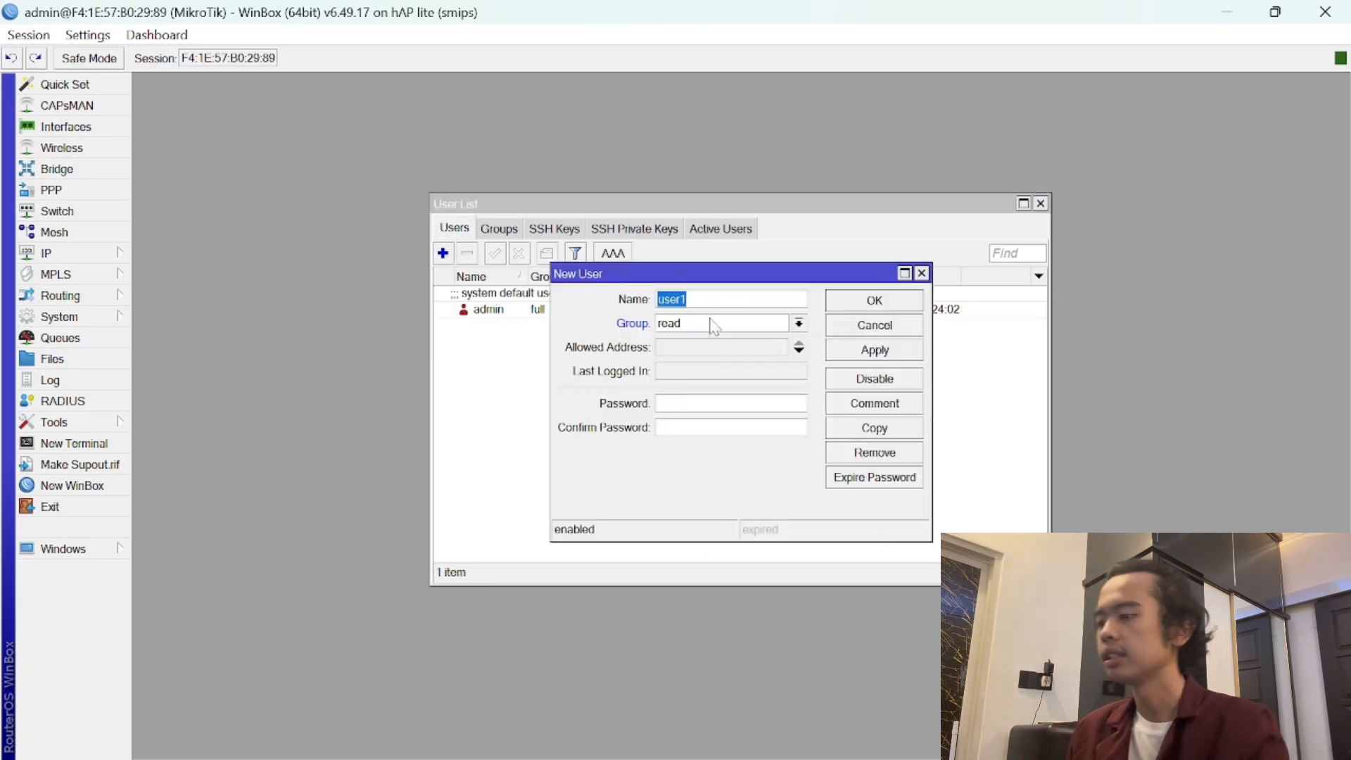
pyautogui.press('BackSpace')
pyautogui.write('ija')
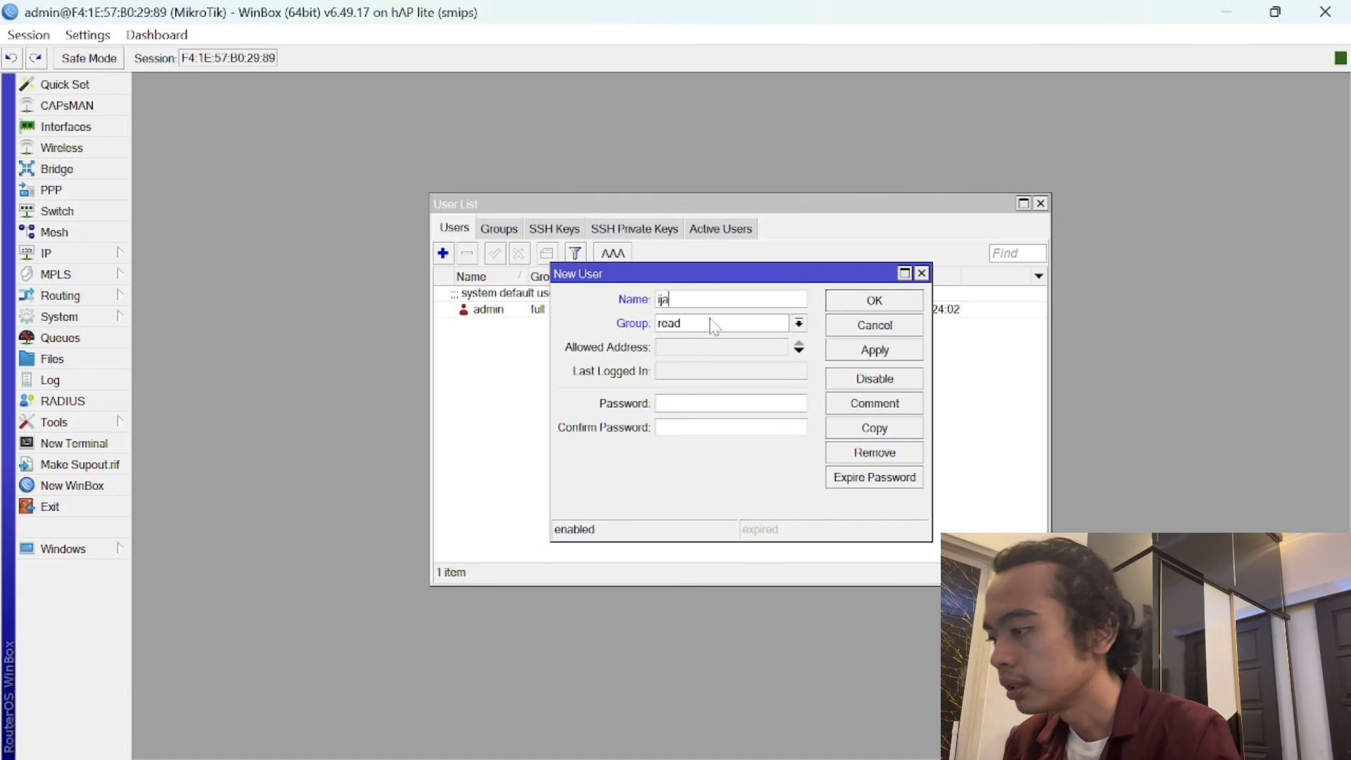
pyautogui.write('l')
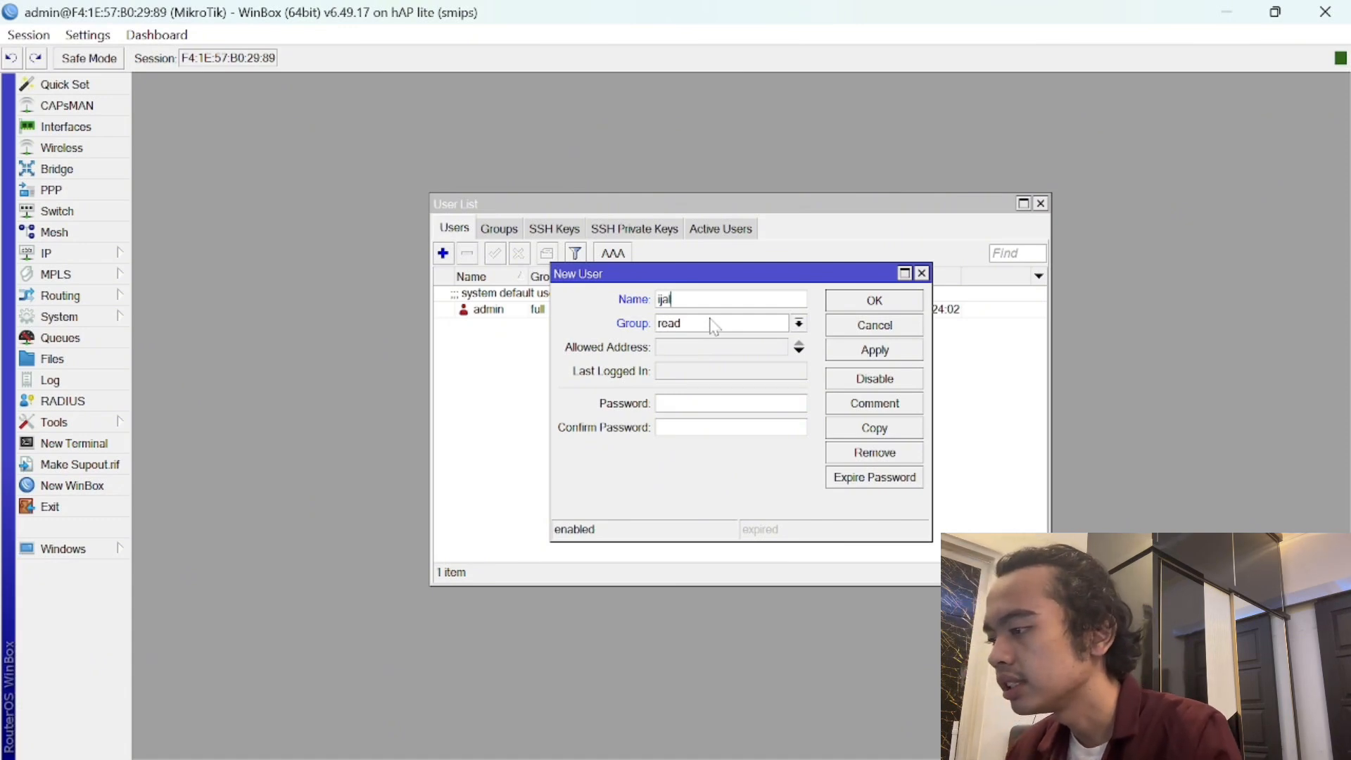
pyautogui.click(715, 327)
pyautogui.click(717, 351)
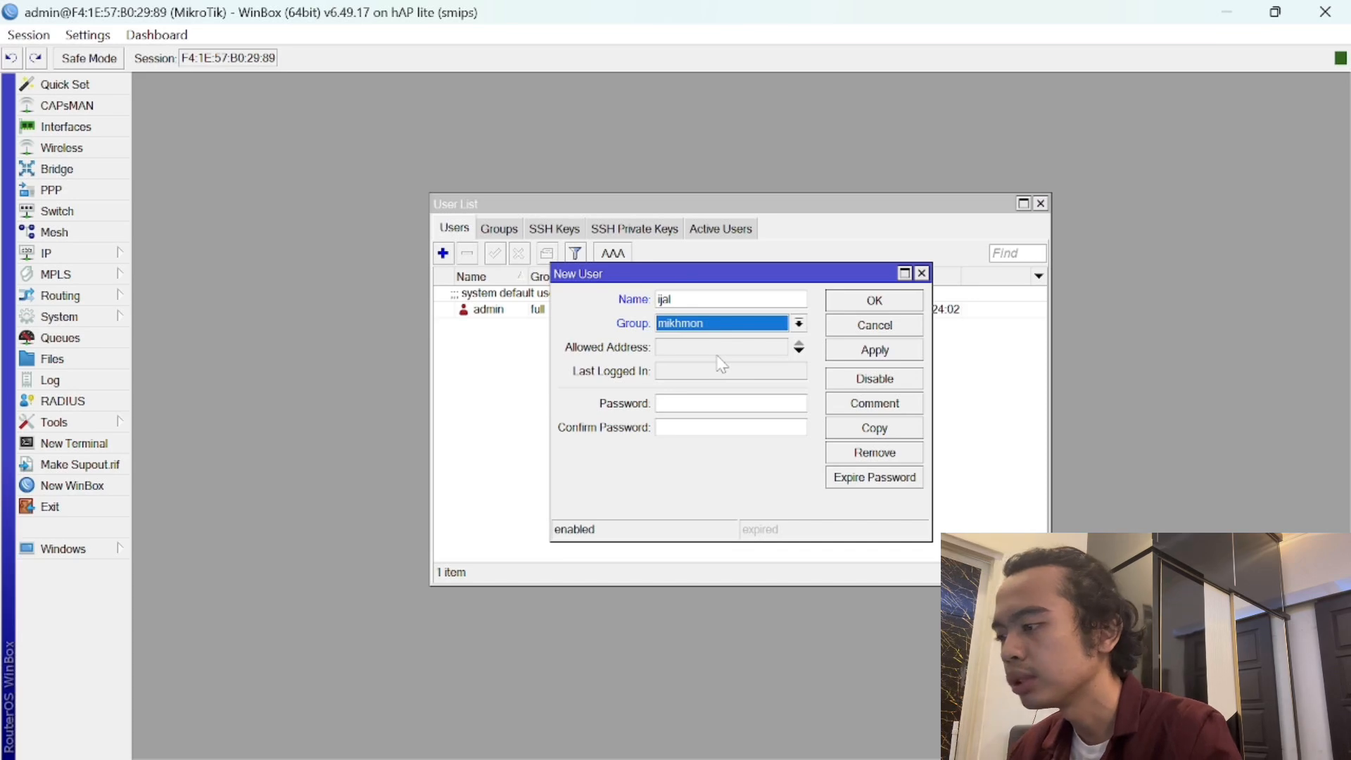
# - Enter and confirm the new user's password, save the user, and show the desktop
pyautogui.click(718, 403)
pyautogui.write('***')
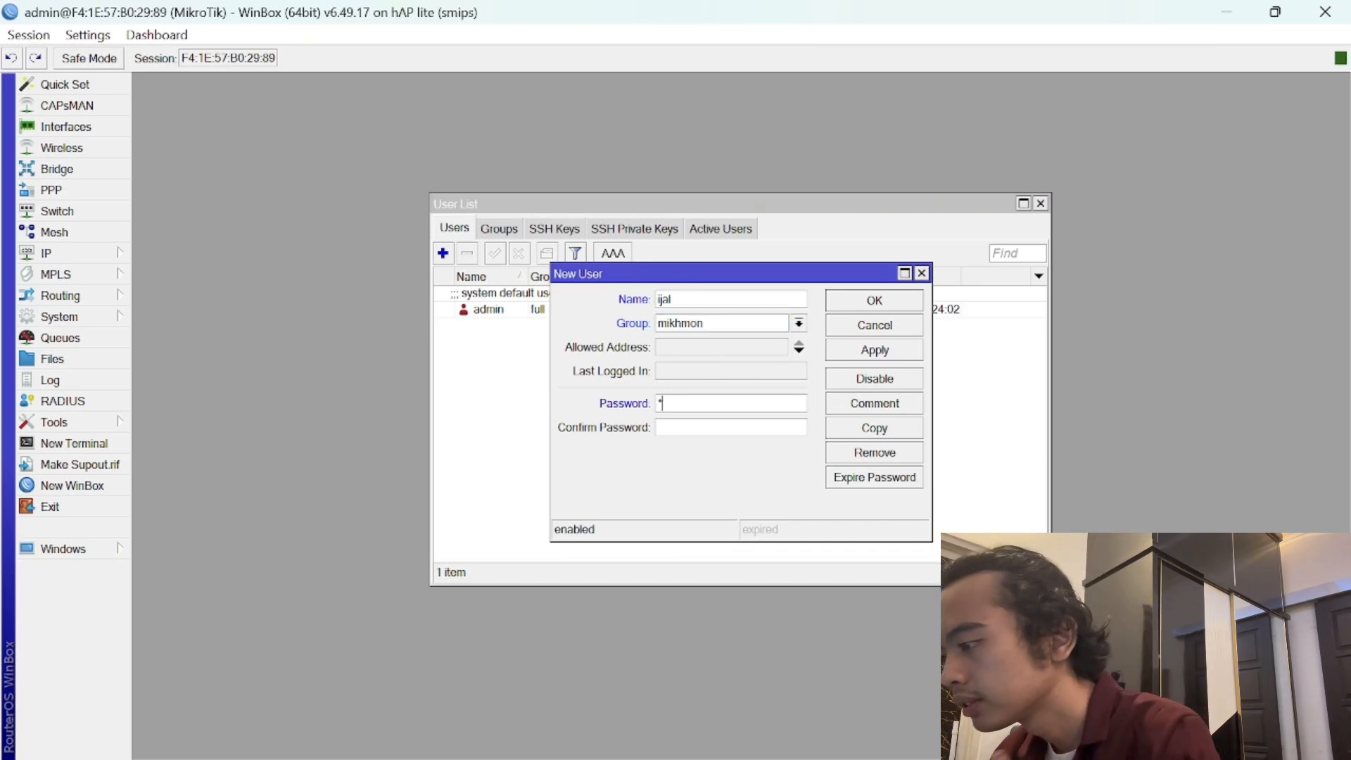
pyautogui.press('Tab')
pyautogui.write('***')
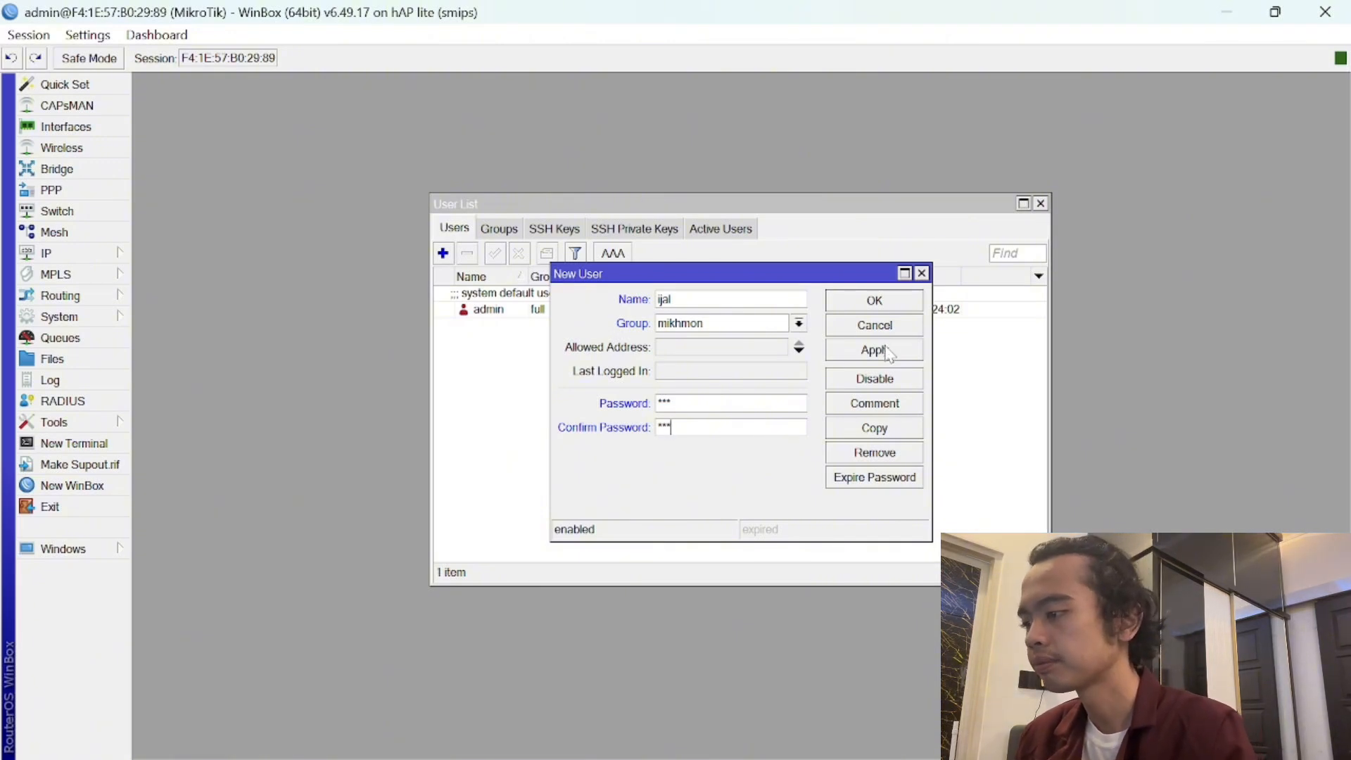
pyautogui.click(889, 352)
pyautogui.click(889, 306)
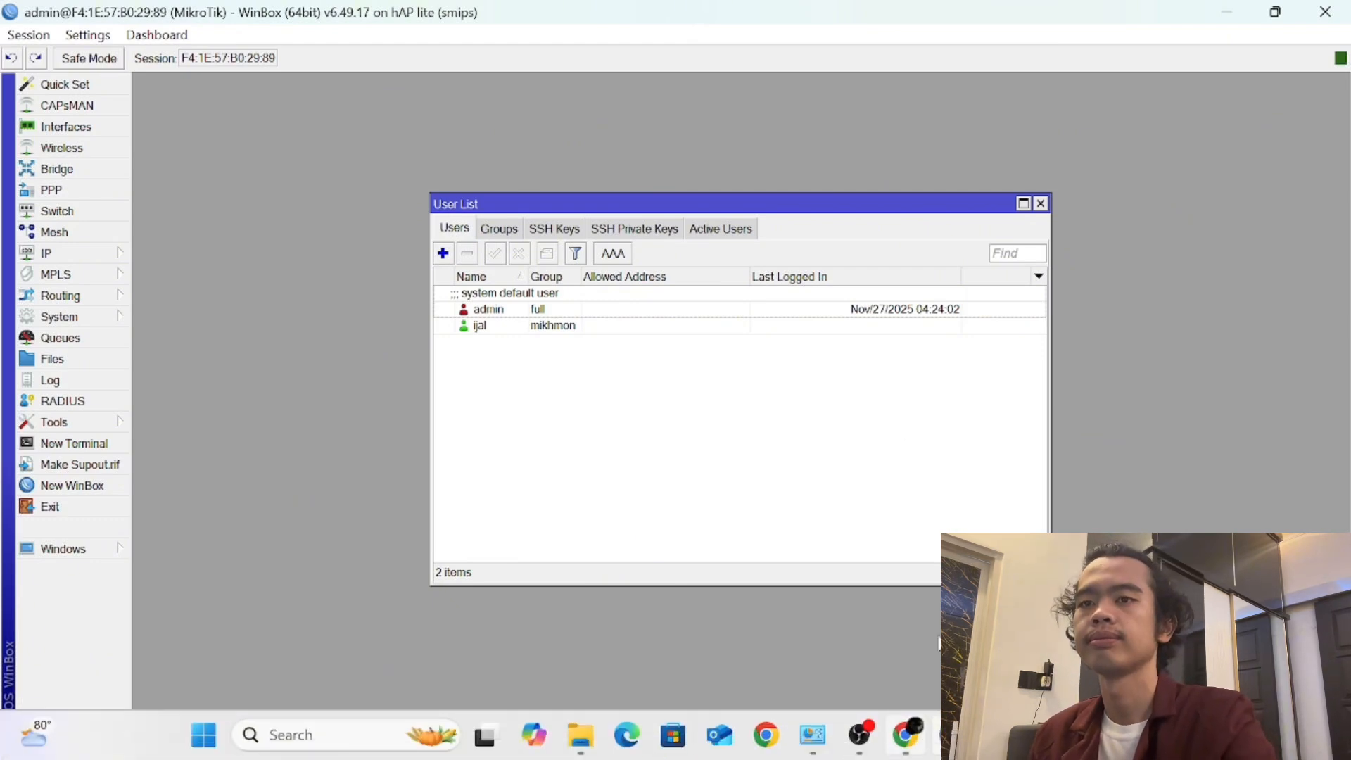
pyautogui.press('super+d')
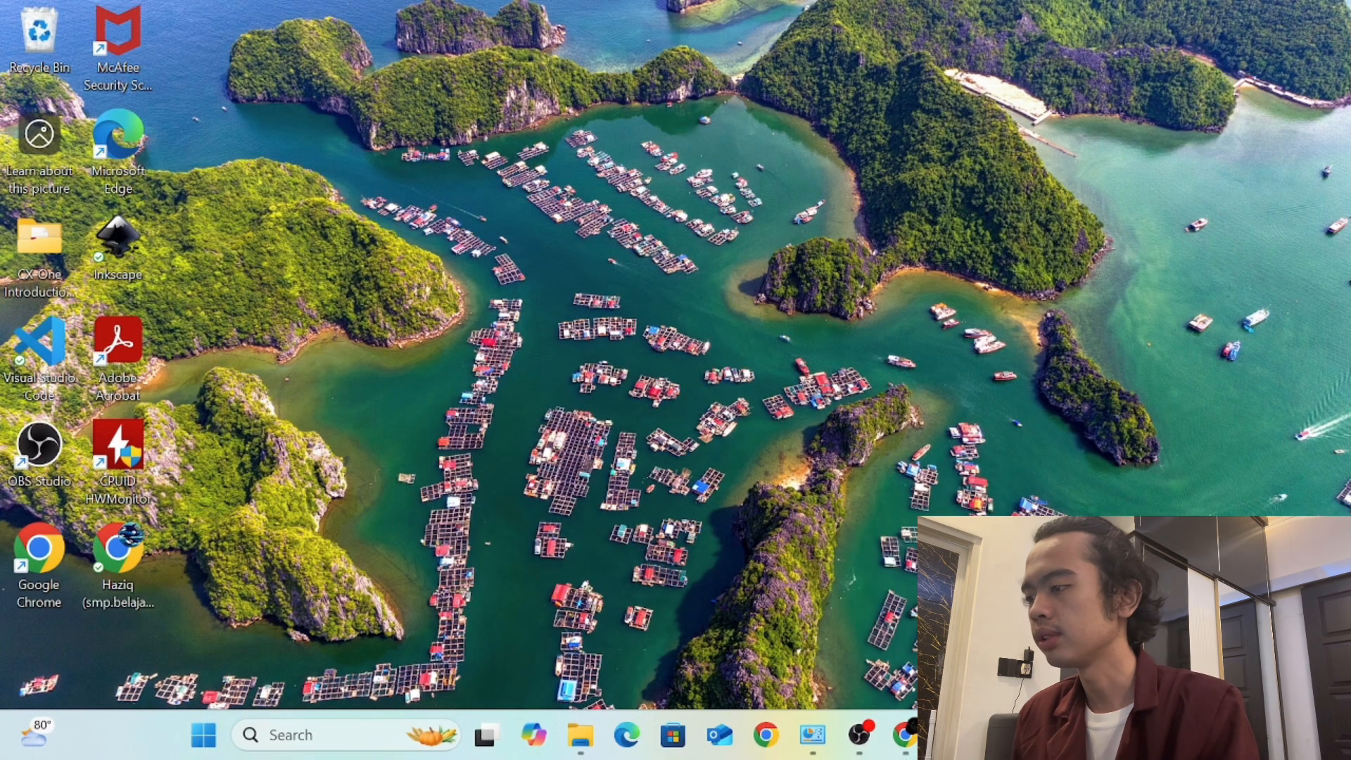
pyautogui.click(204, 735)
pyautogui.write('mikhmo')
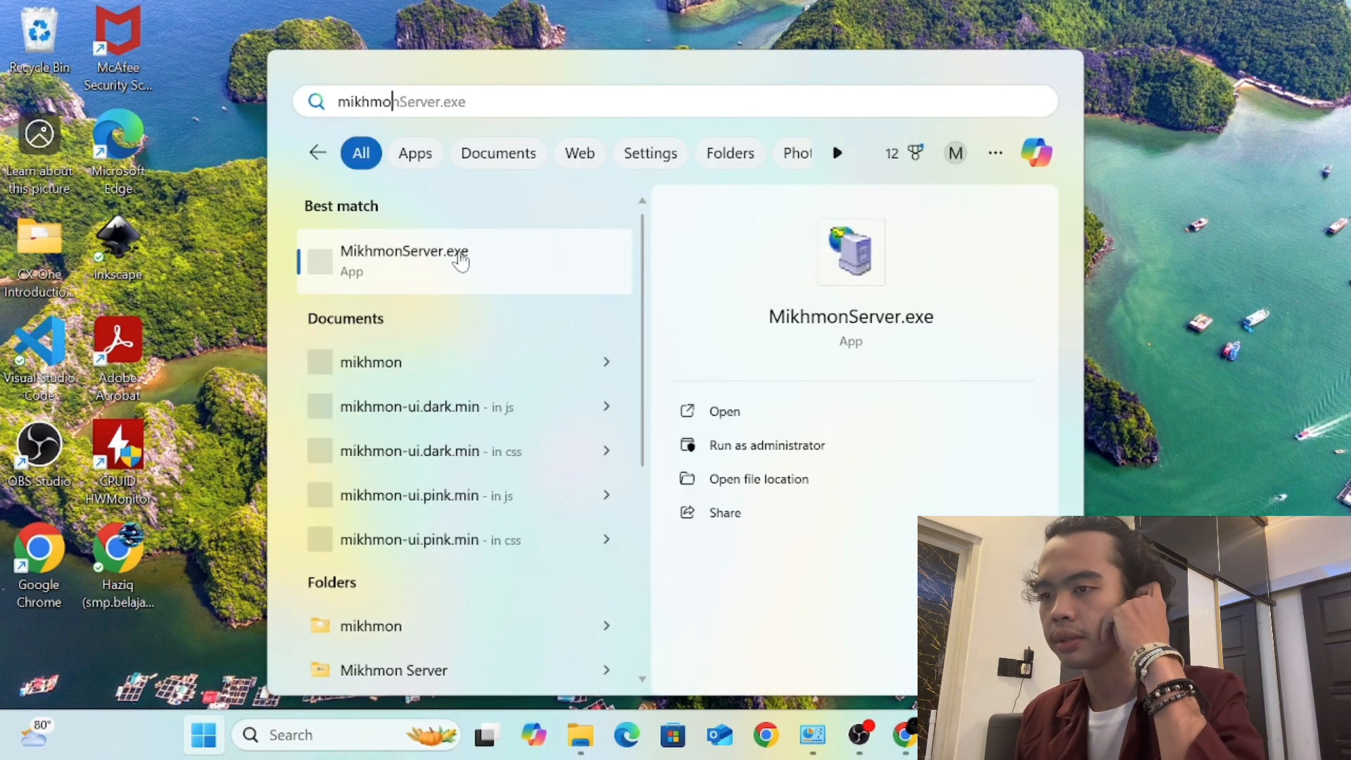
pyautogui.click(461, 260)
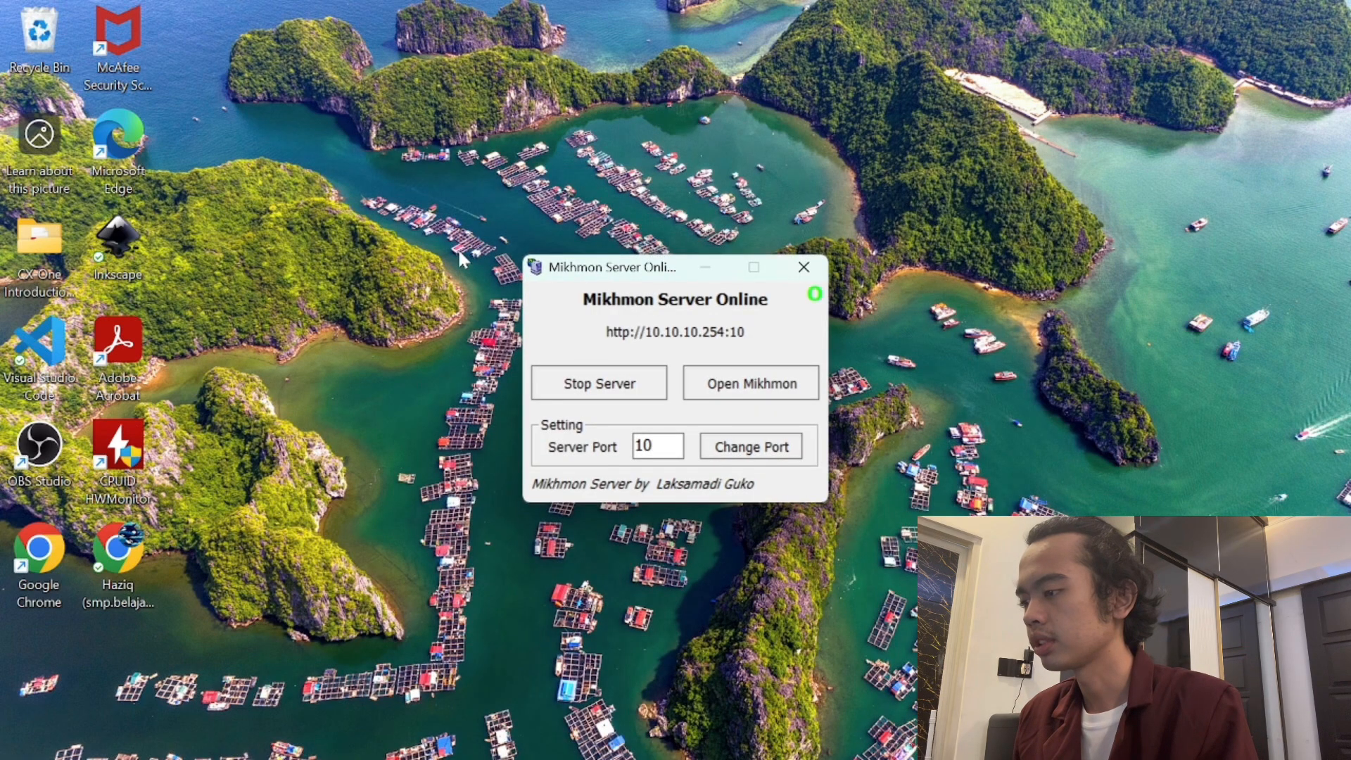
pyautogui.click(703, 388)
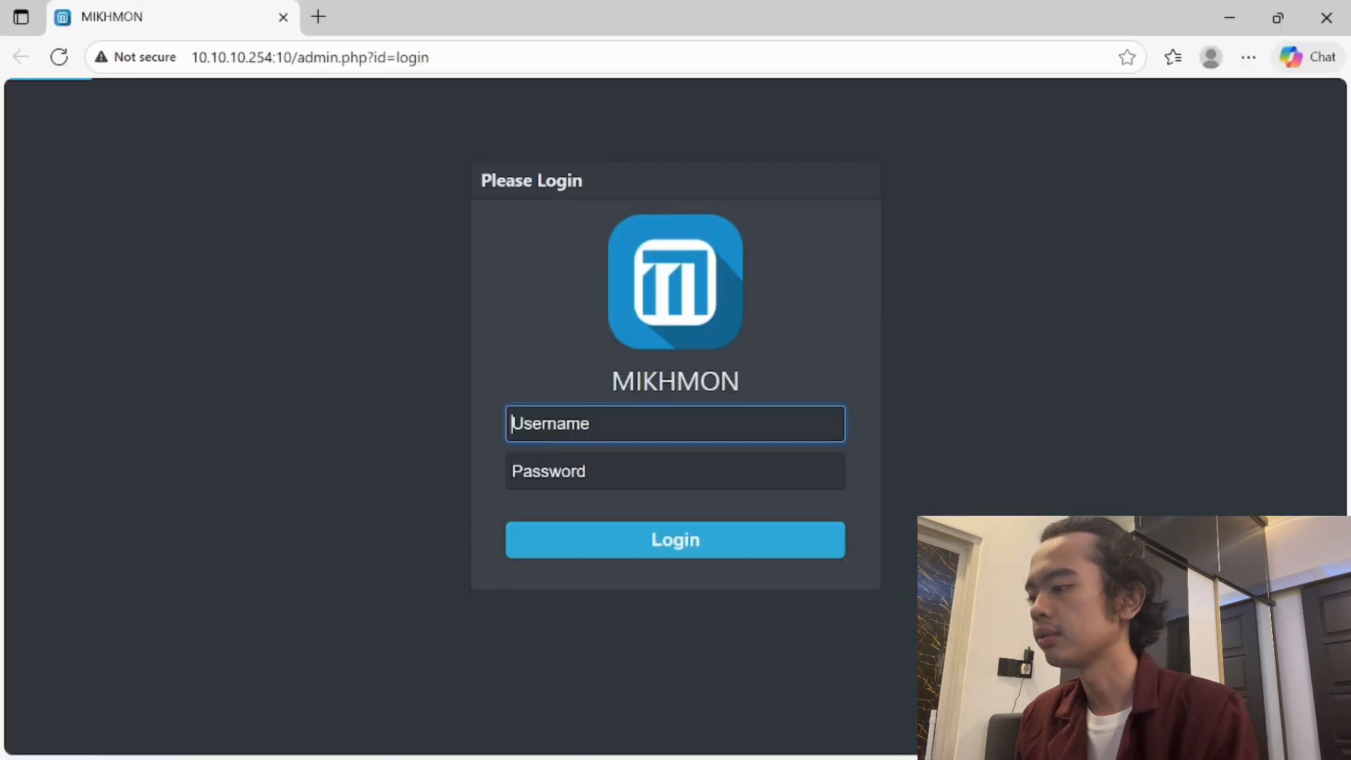
# - Log in to Mikhmon with the admin username and password, decline password saving, and delete the Znd Net router
pyautogui.write('m')
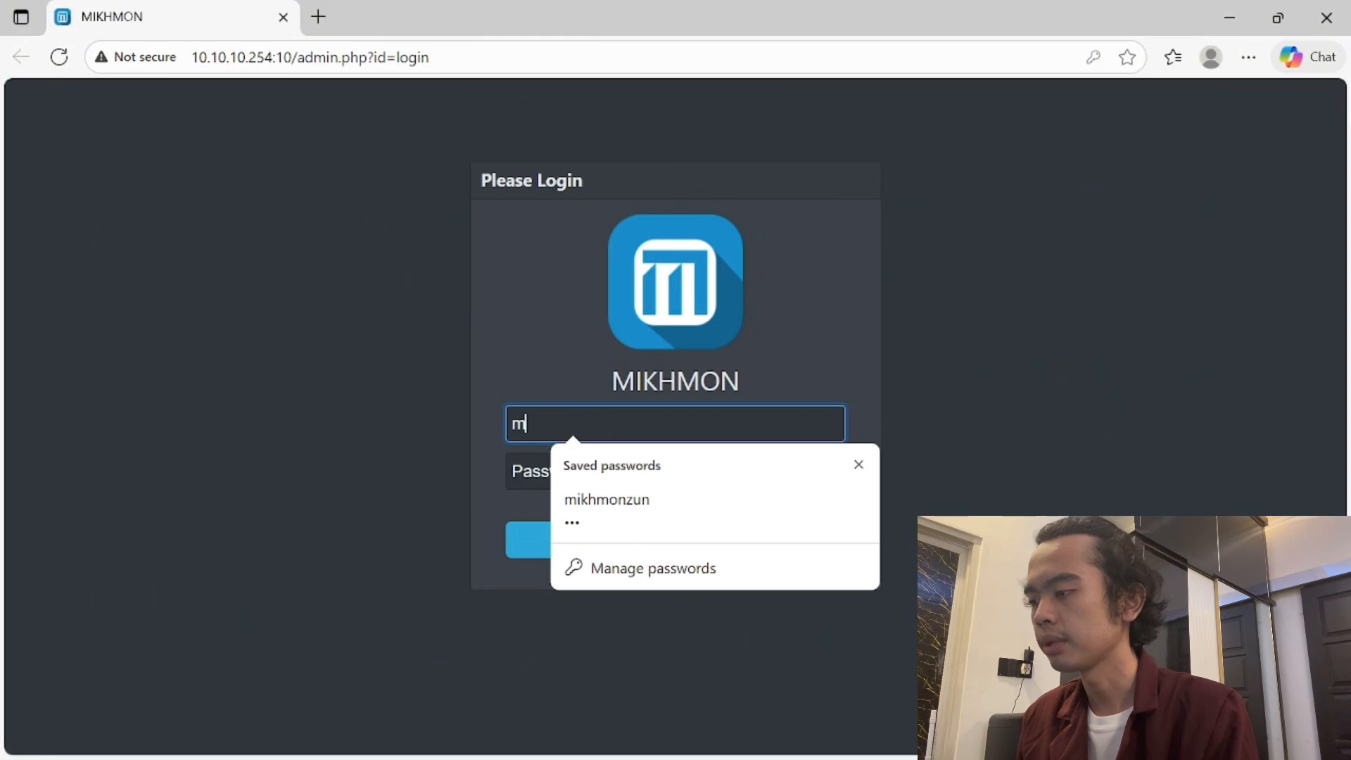
pyautogui.write('ikhmon')
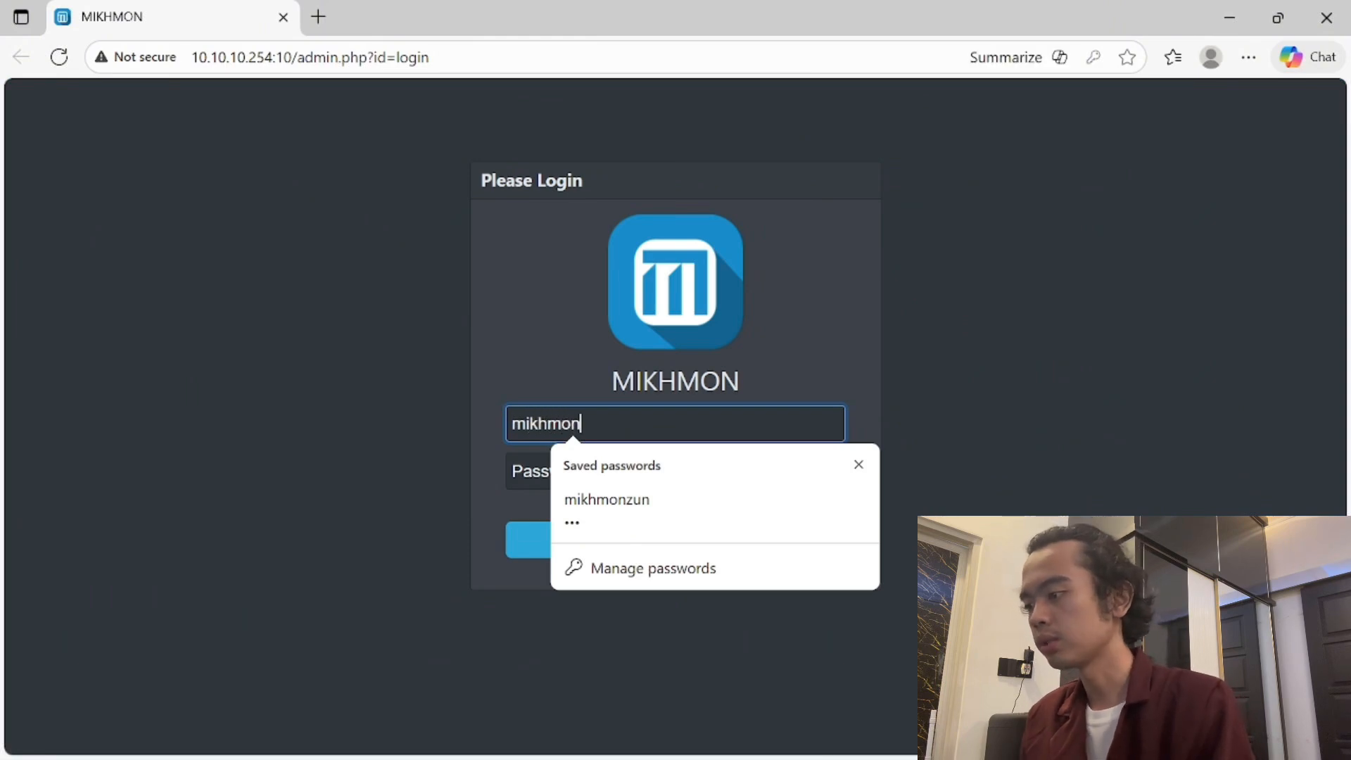
pyautogui.press('Tab')
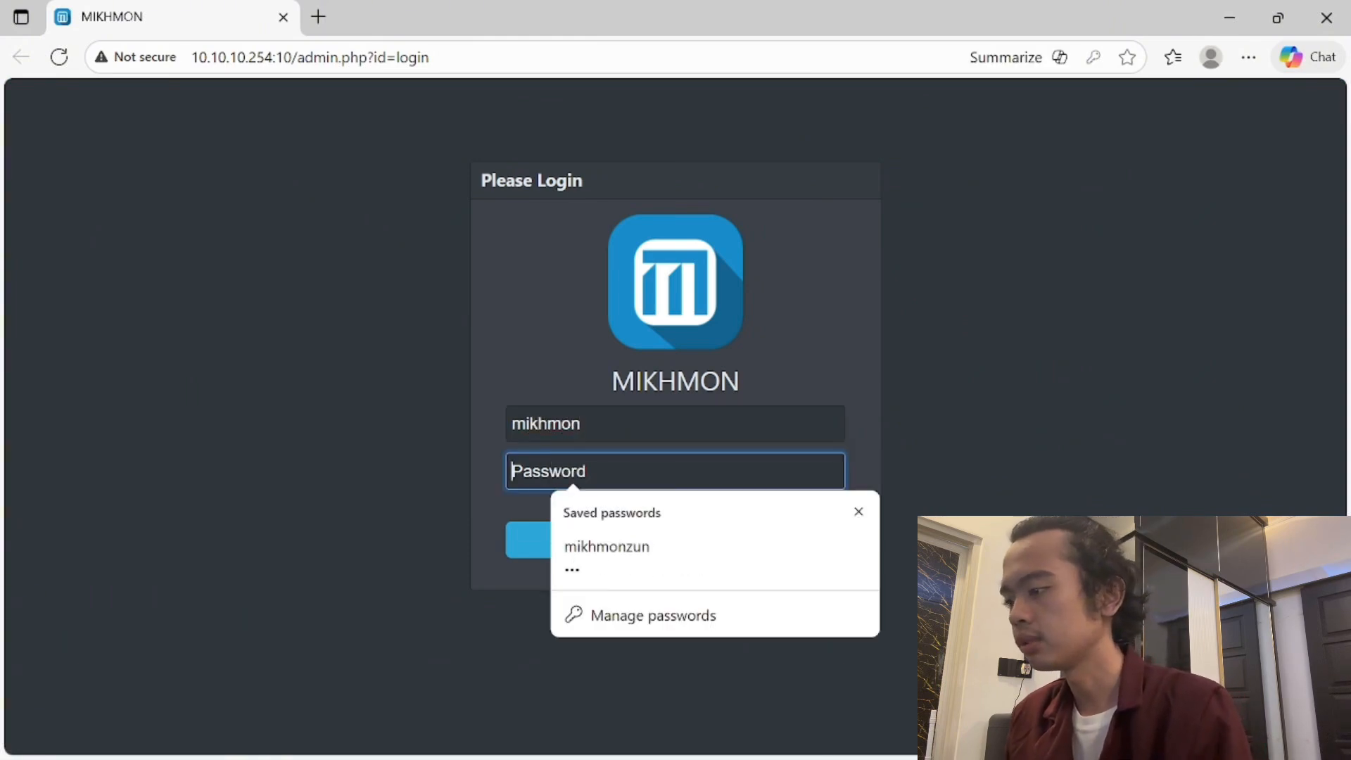
pyautogui.write('•••')
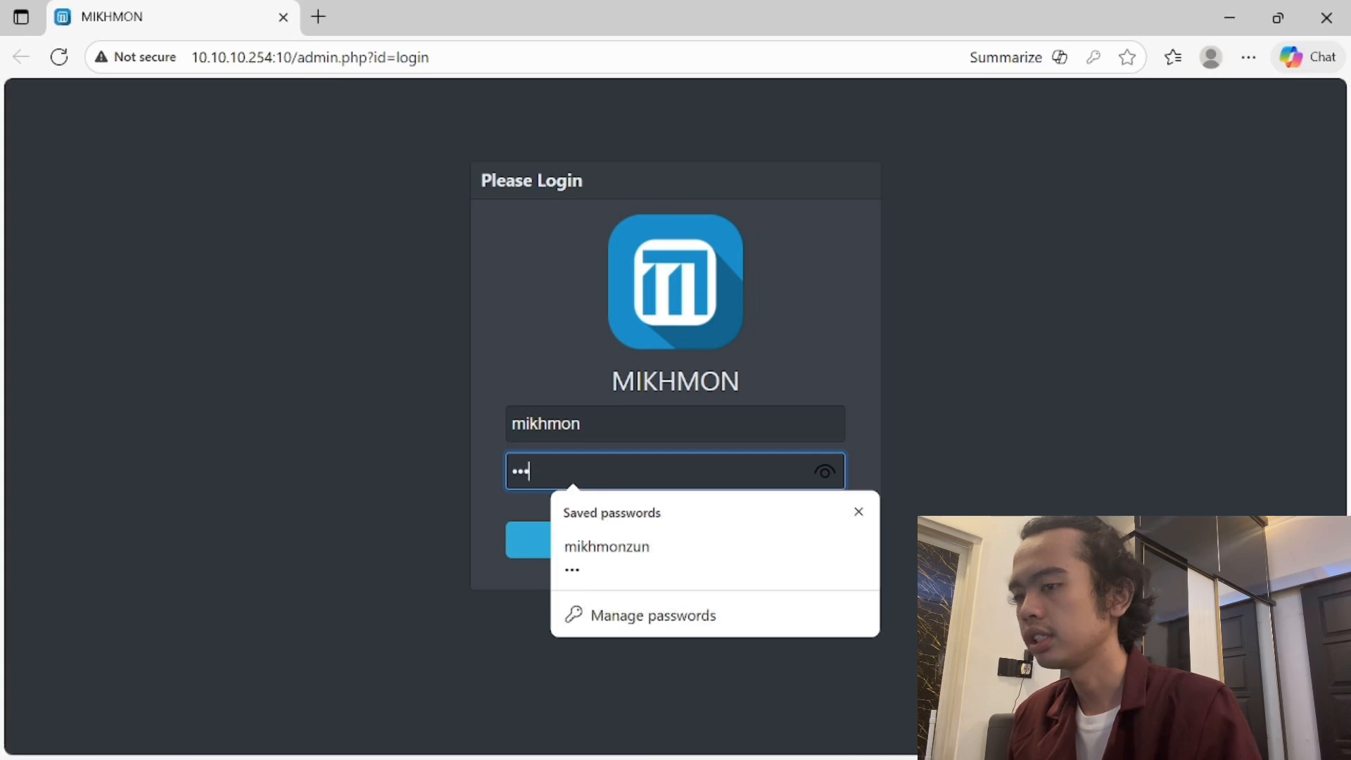
pyautogui.write('•')
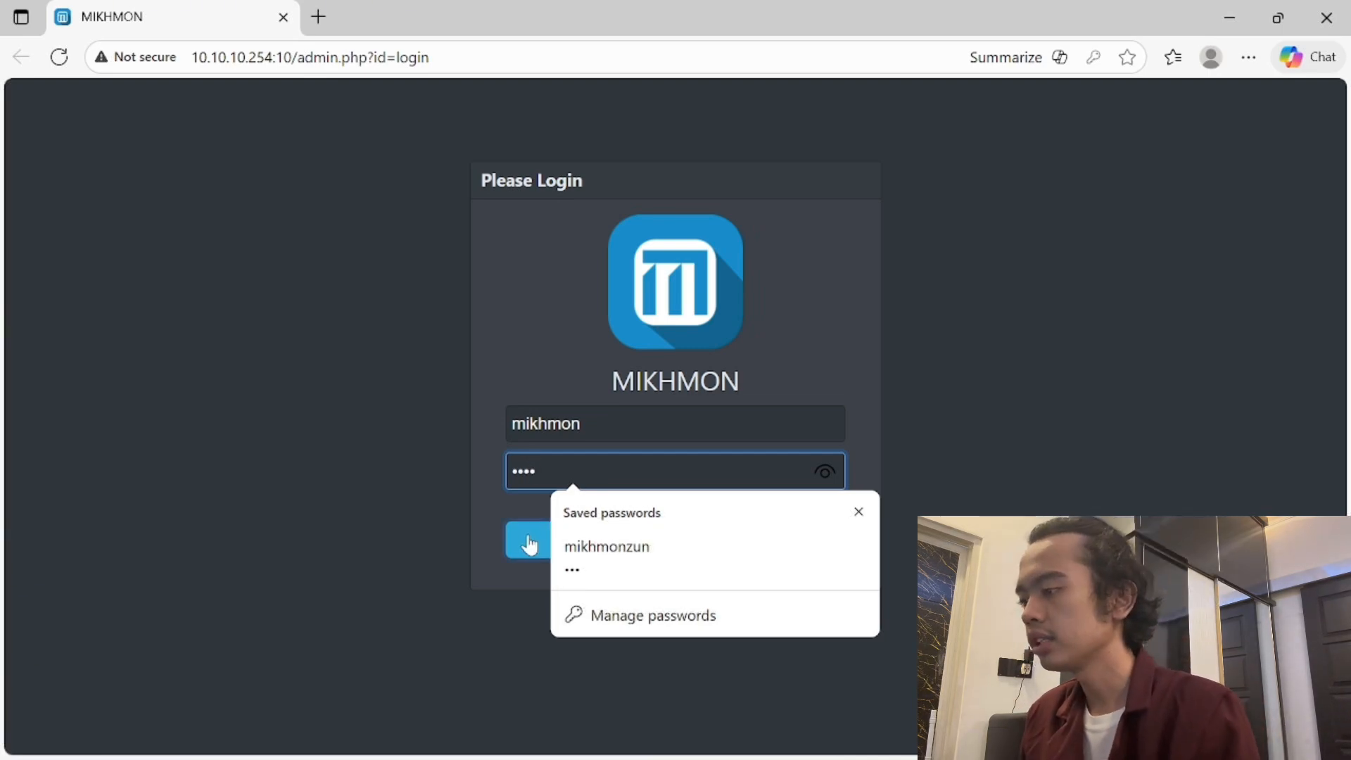
pyautogui.click(859, 514)
pyautogui.click(774, 551)
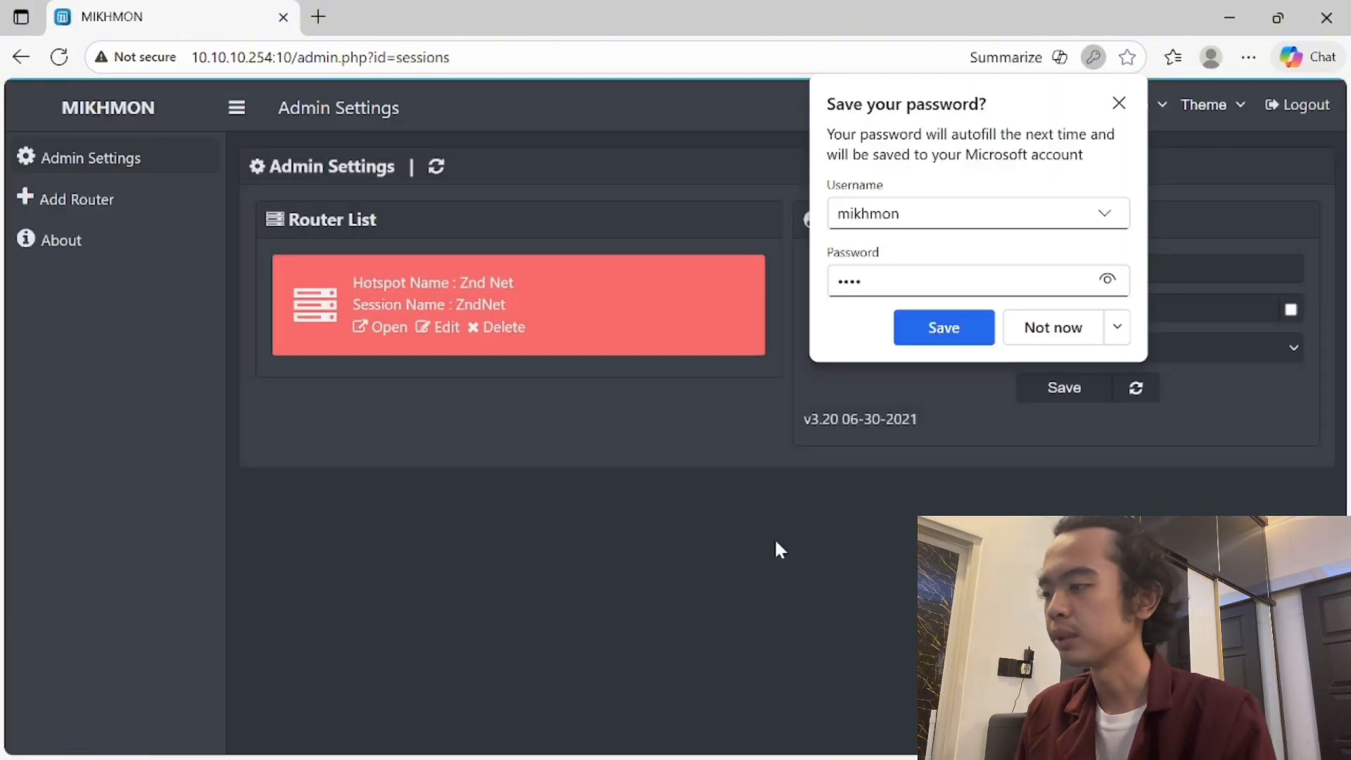
pyautogui.click(1037, 346)
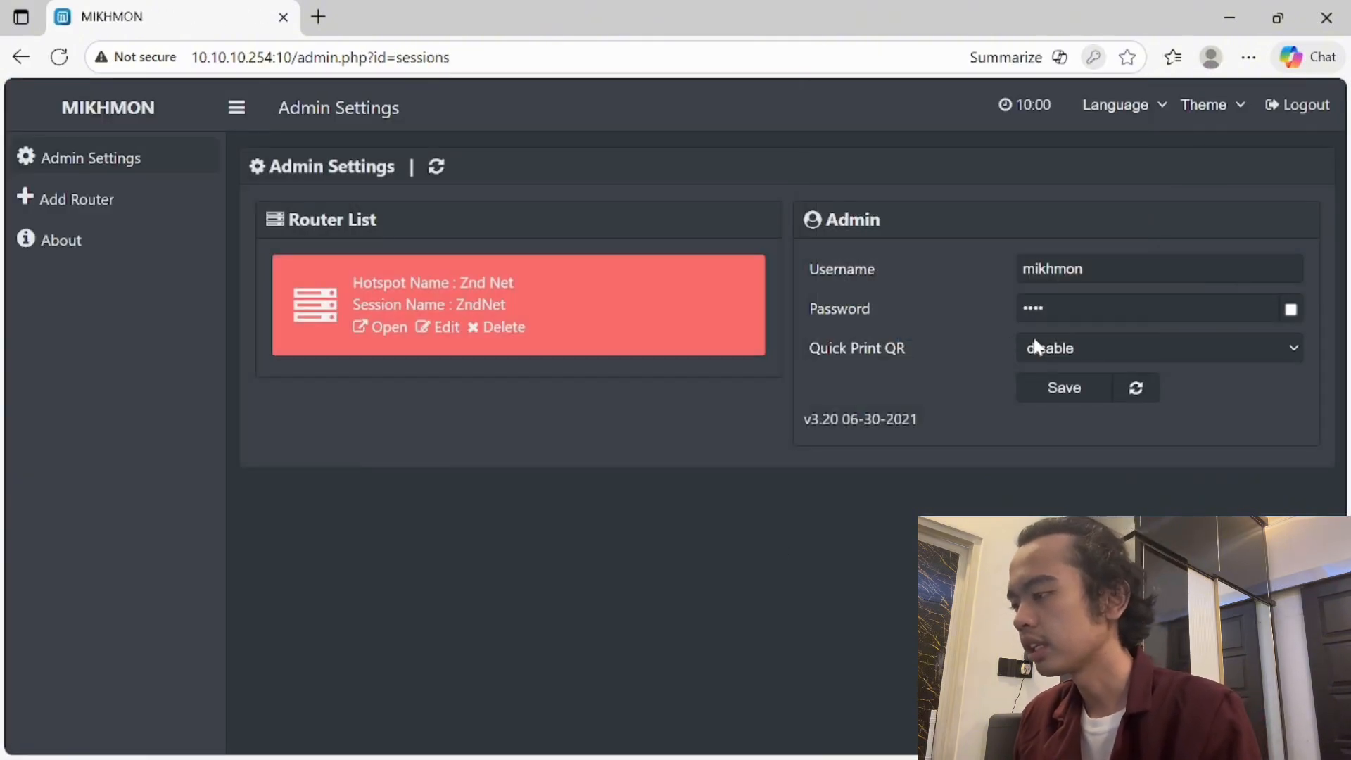
pyautogui.click(518, 335)
pyautogui.click(803, 171)
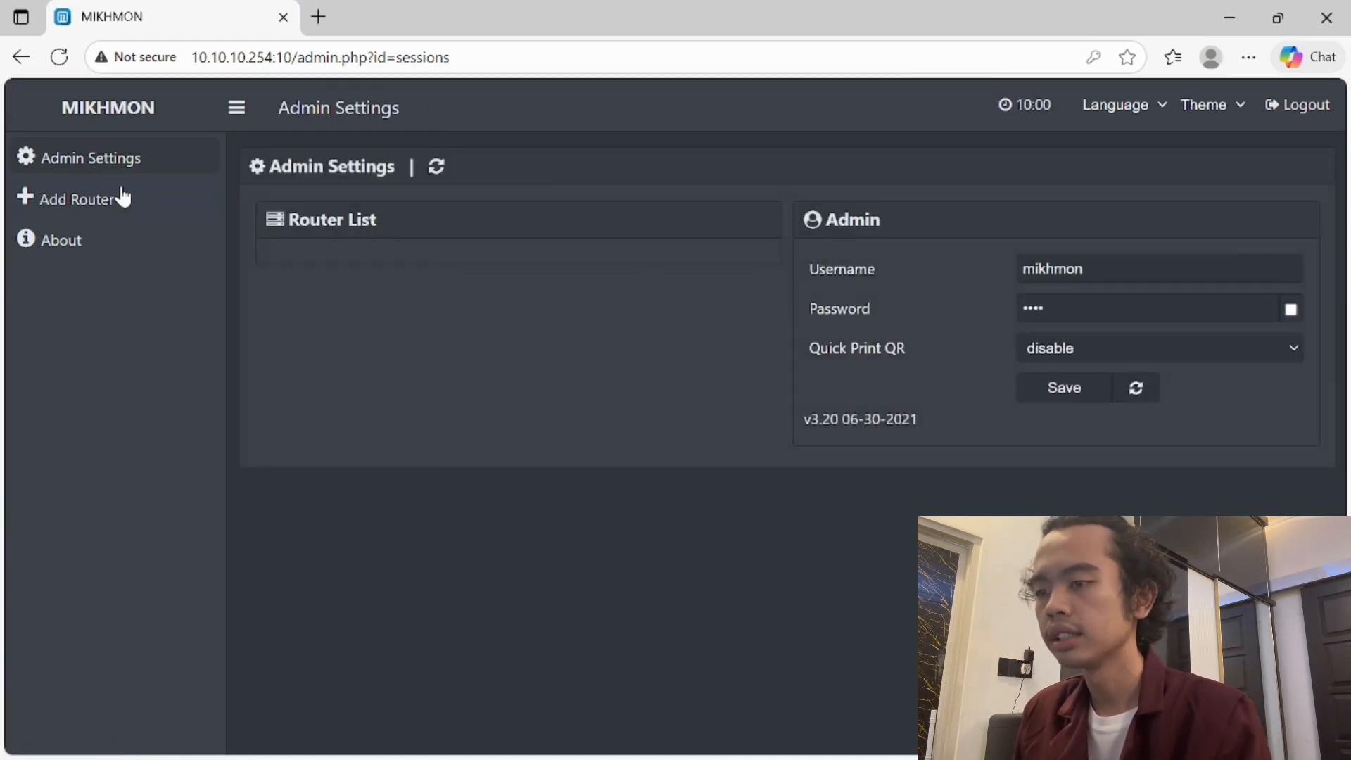
# - Add a new router session named ijalwifi with MikroTik IP 10.10.10.1
pyautogui.click(119, 203)
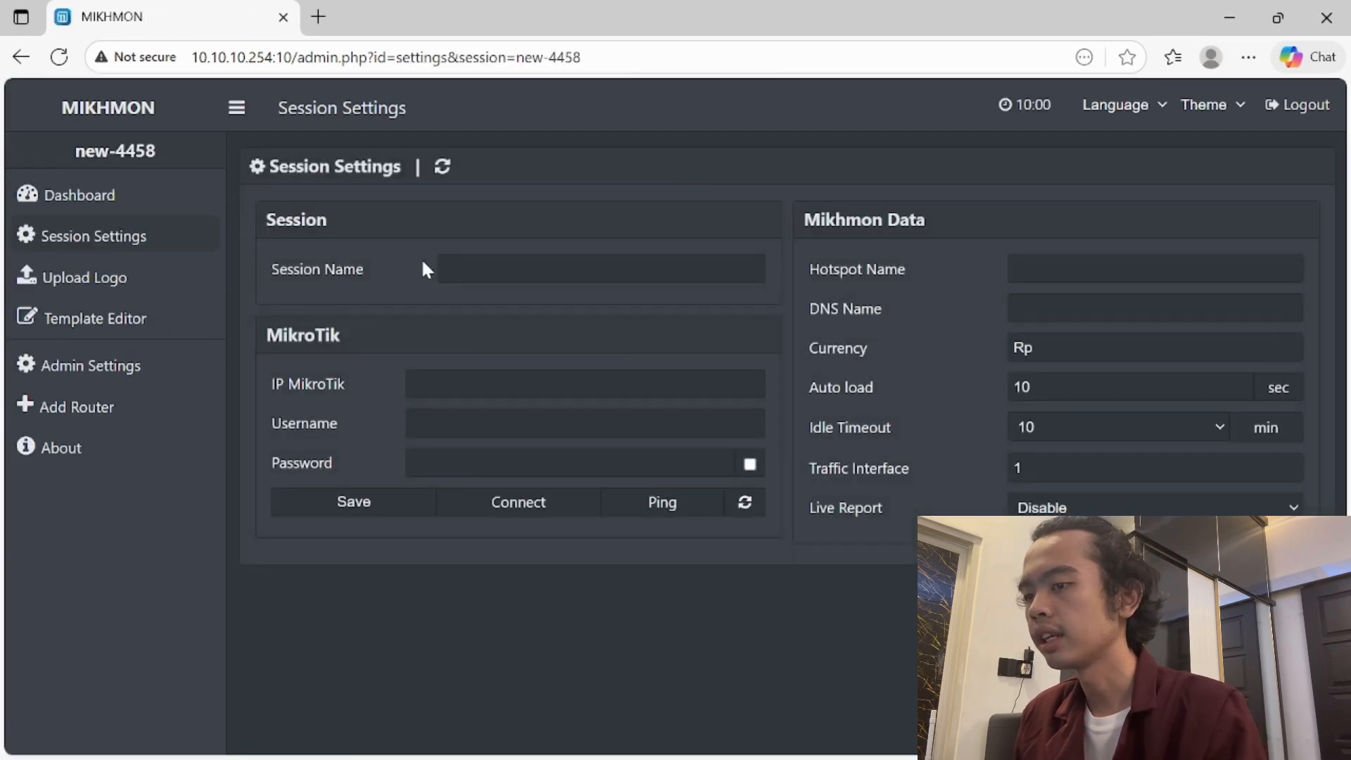
pyautogui.click(451, 269)
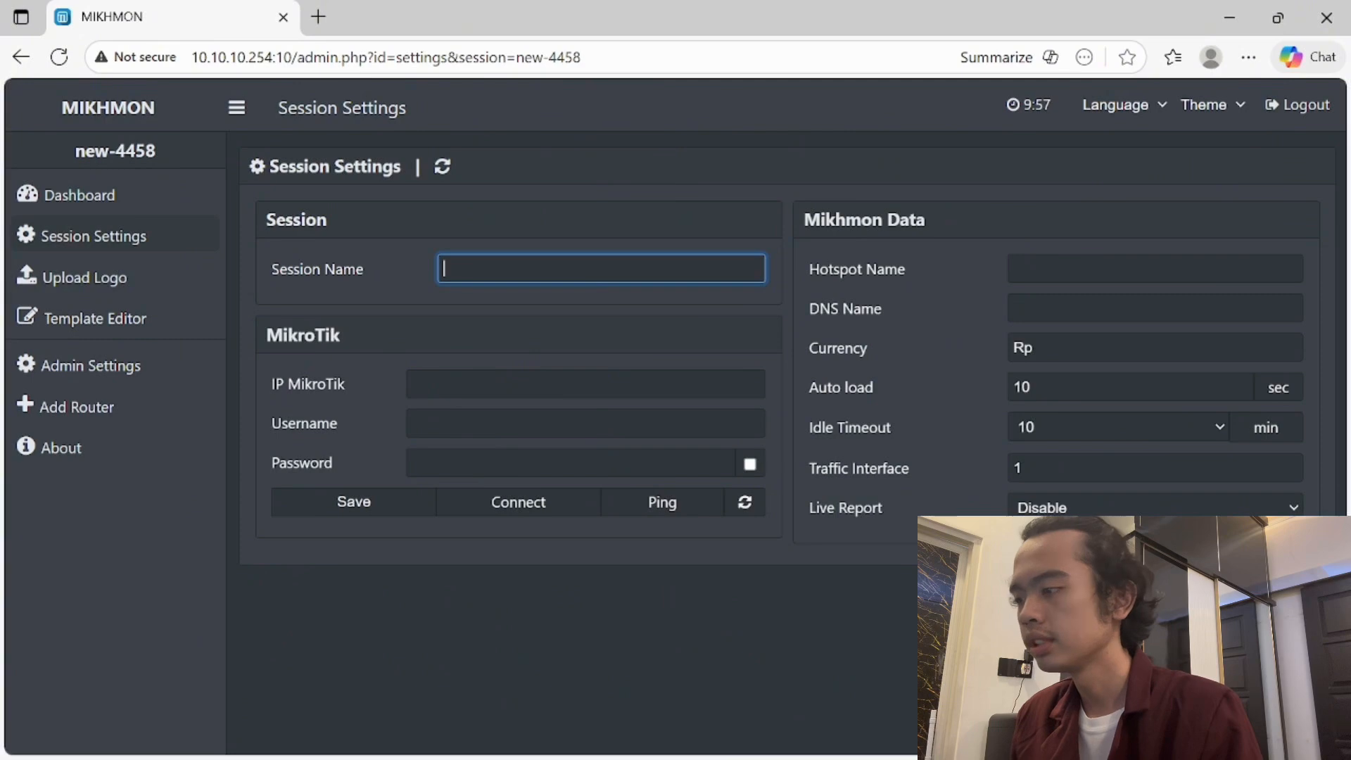
pyautogui.write('ijalwifi')
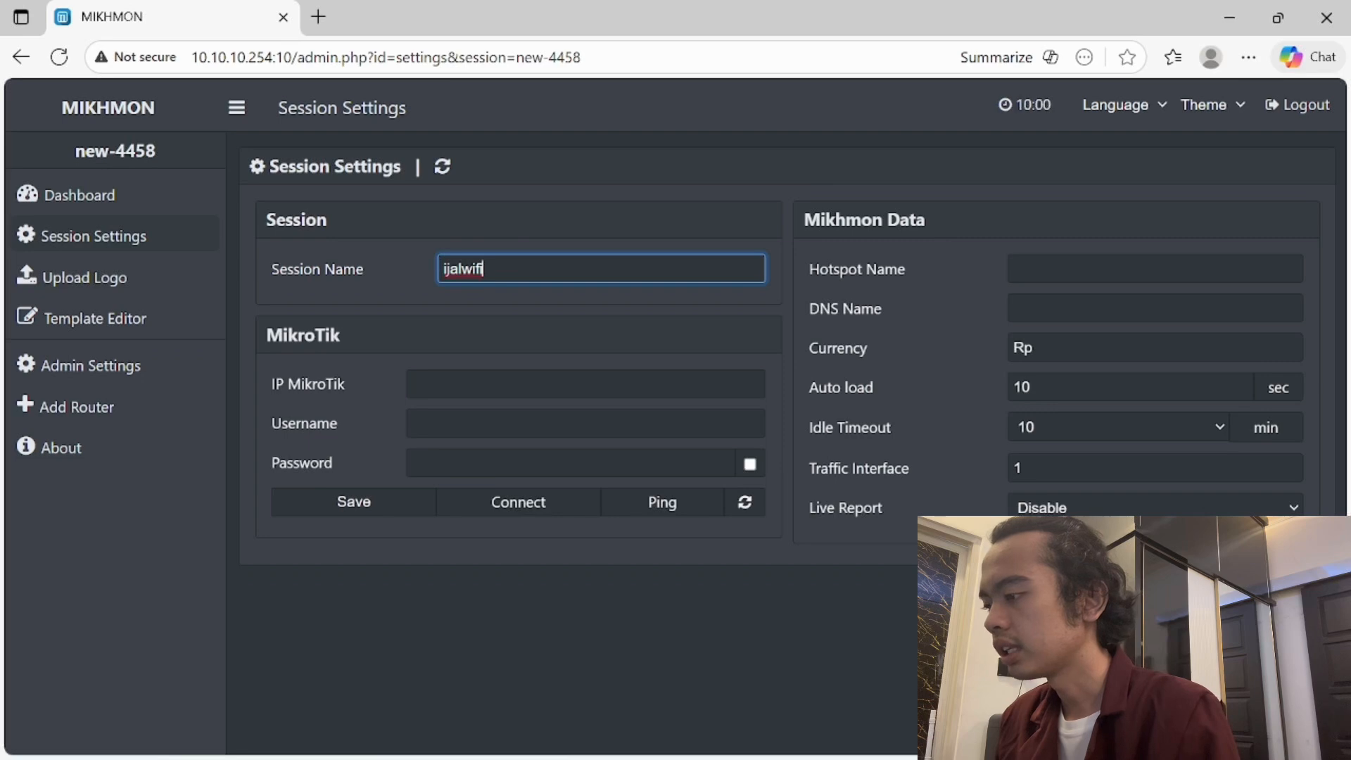
pyautogui.click(503, 383)
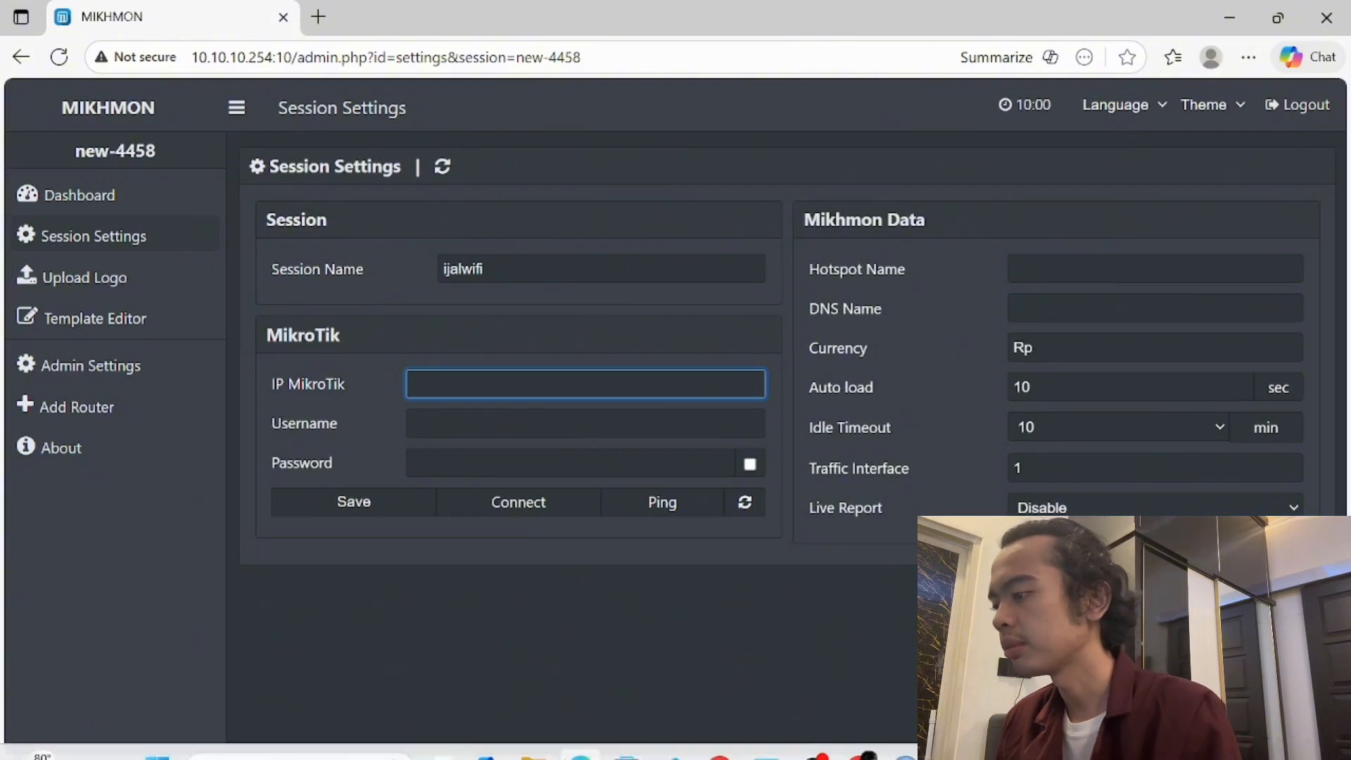
pyautogui.moveTo(904, 734)
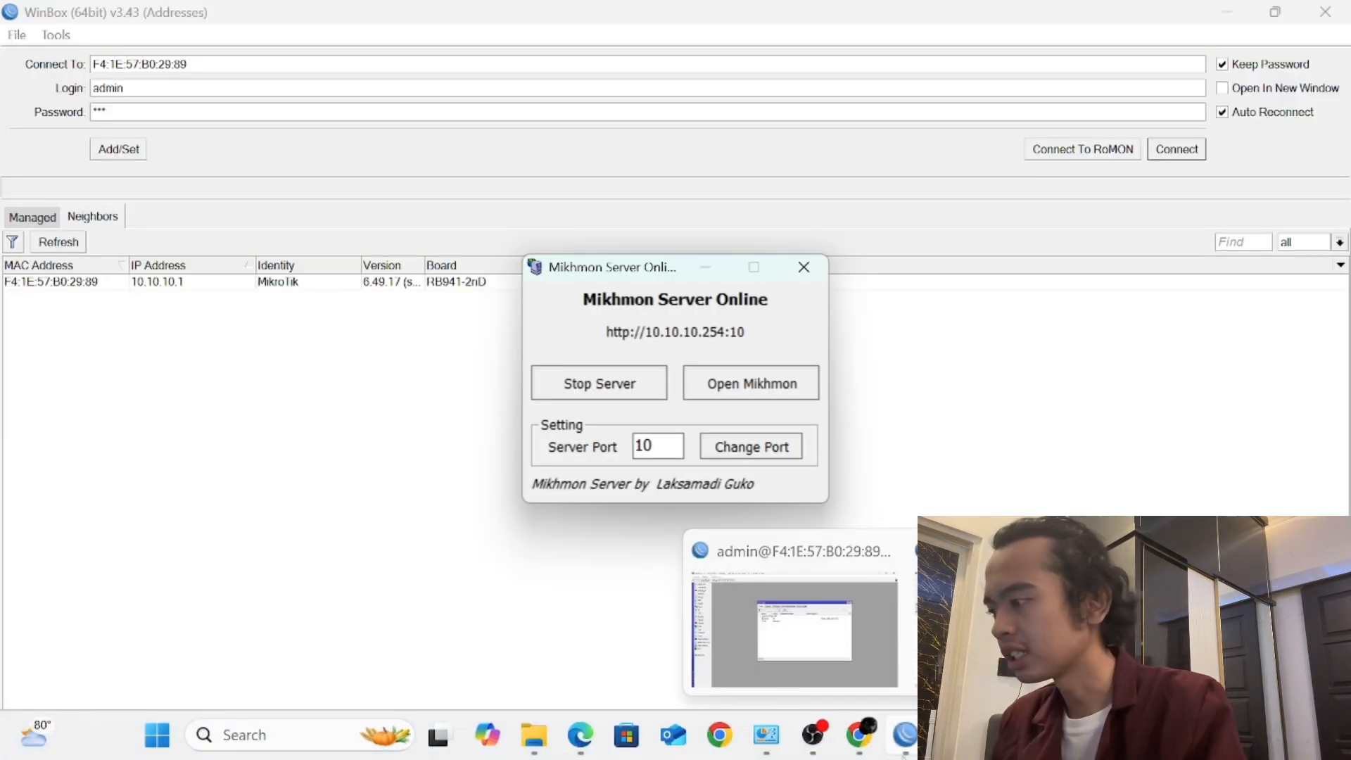
pyautogui.click(582, 750)
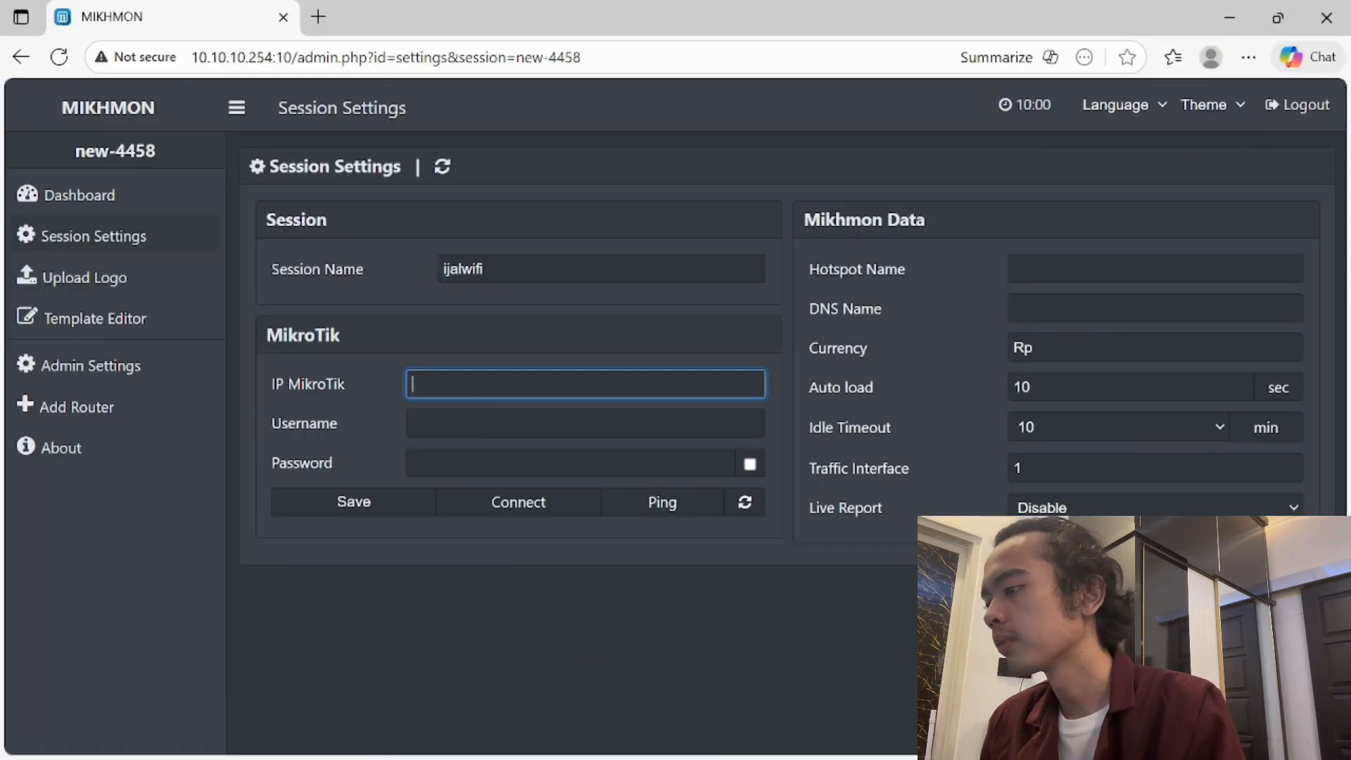
pyautogui.write('10.10.10.1')
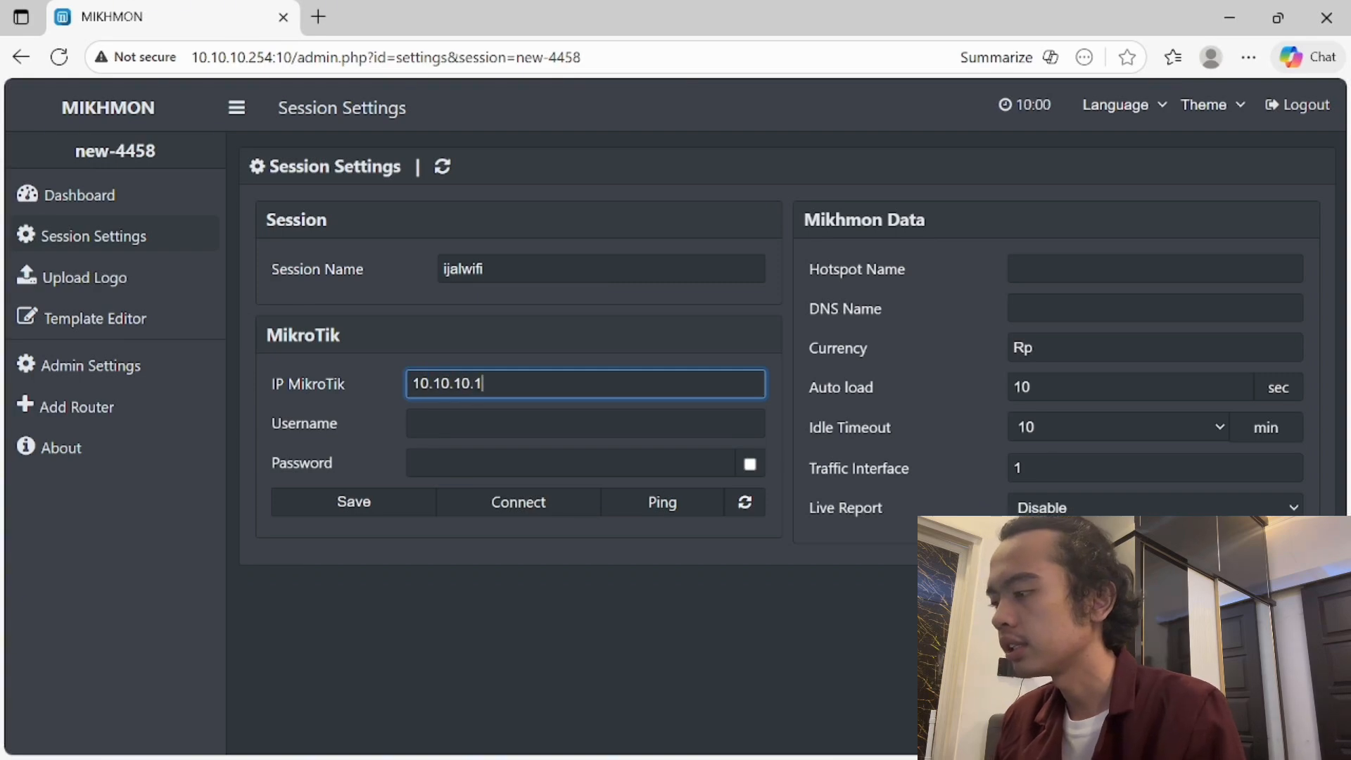
pyautogui.press('Tab')
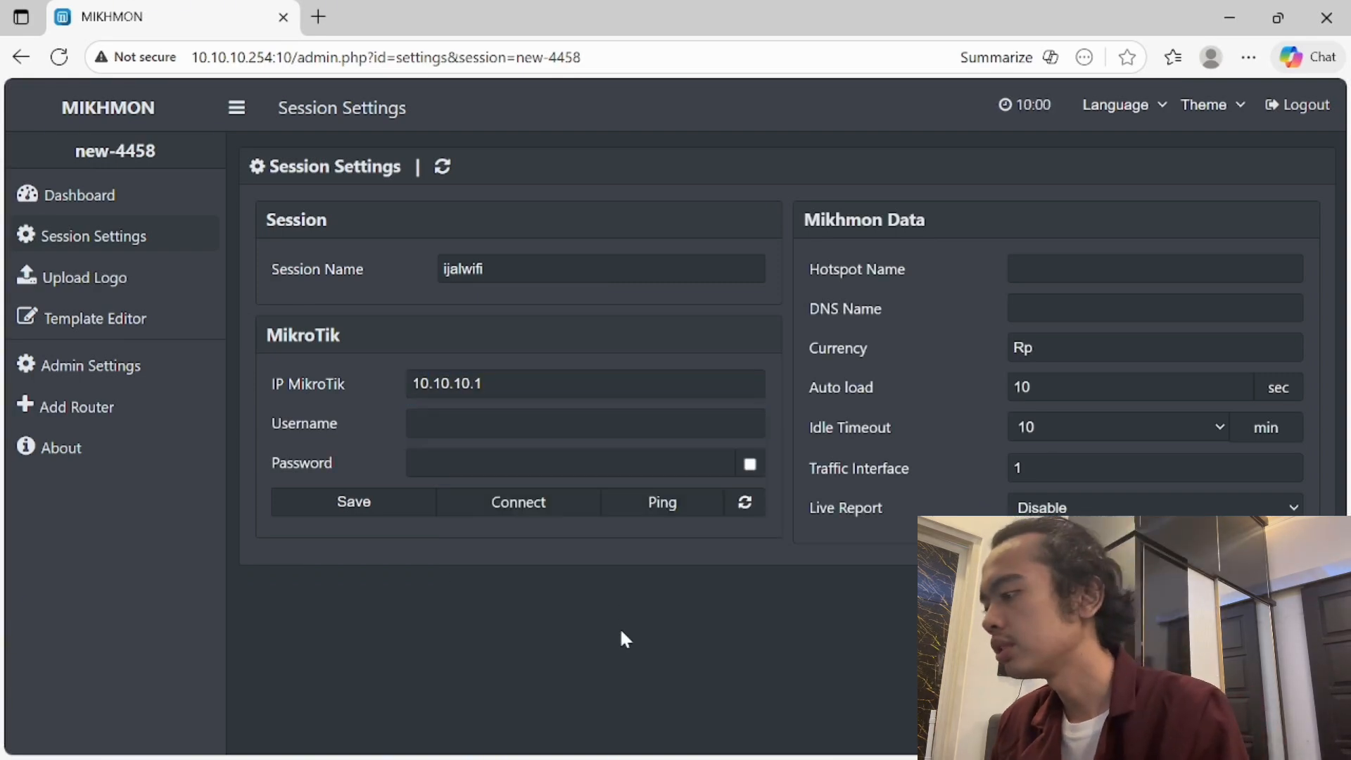
# - Enter the MikroTik login username and password for the session
pyautogui.click(584, 423)
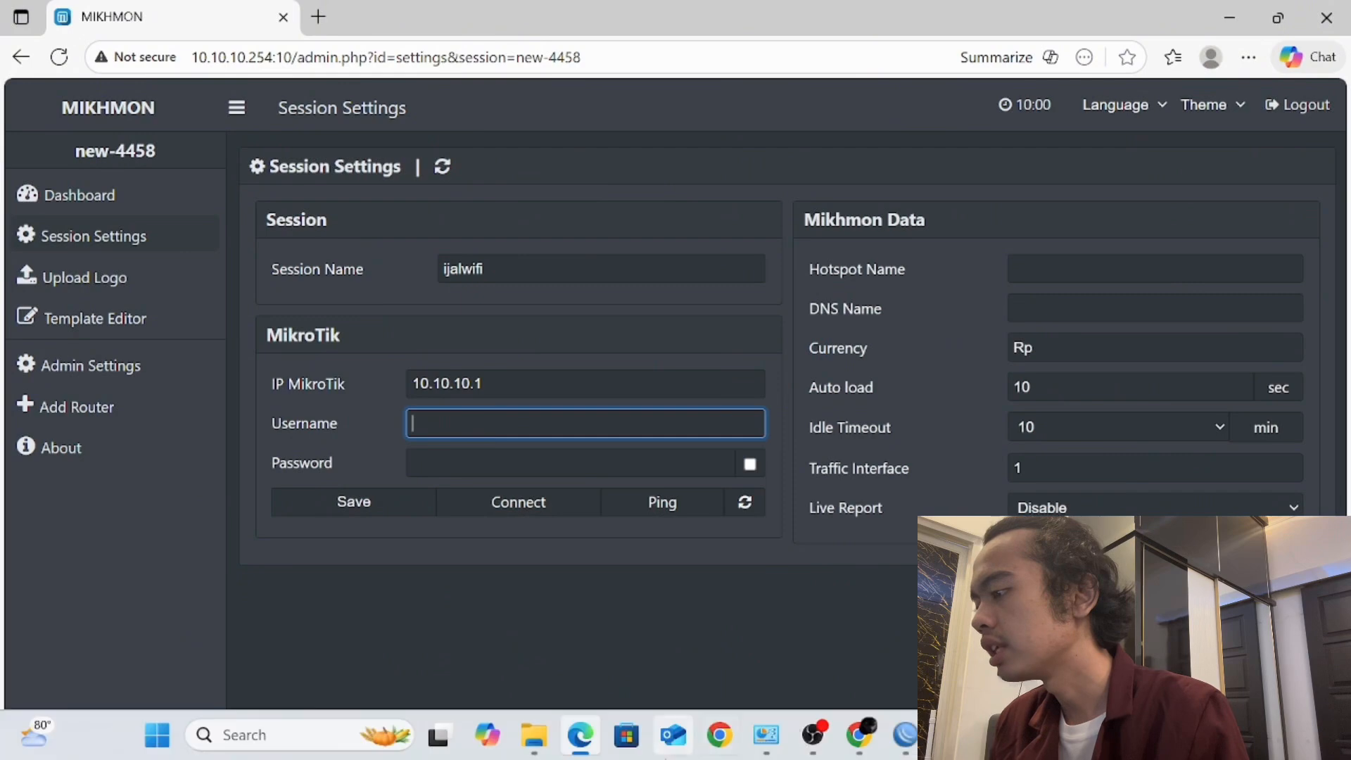
pyautogui.write('ijal')
pyautogui.press('Tab')
pyautogui.write('123')
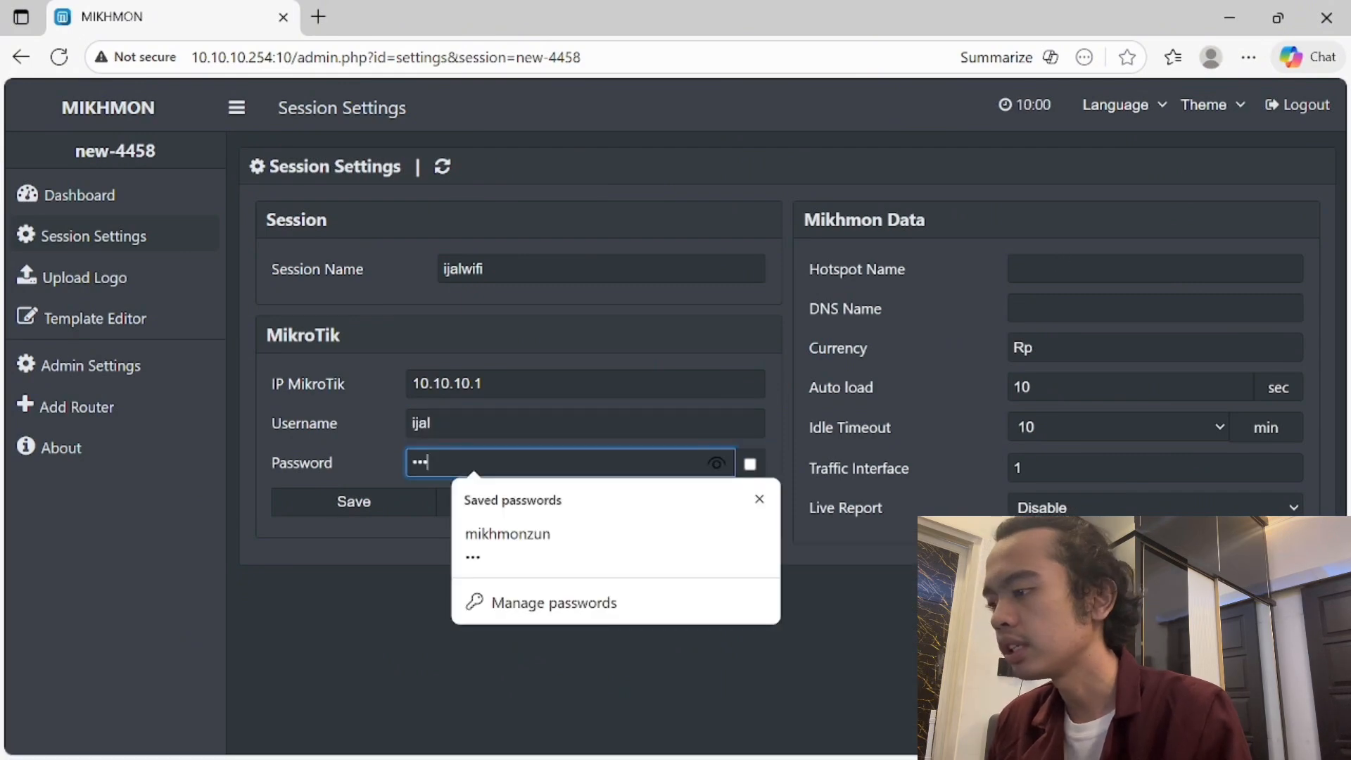
pyautogui.click(1060, 268)
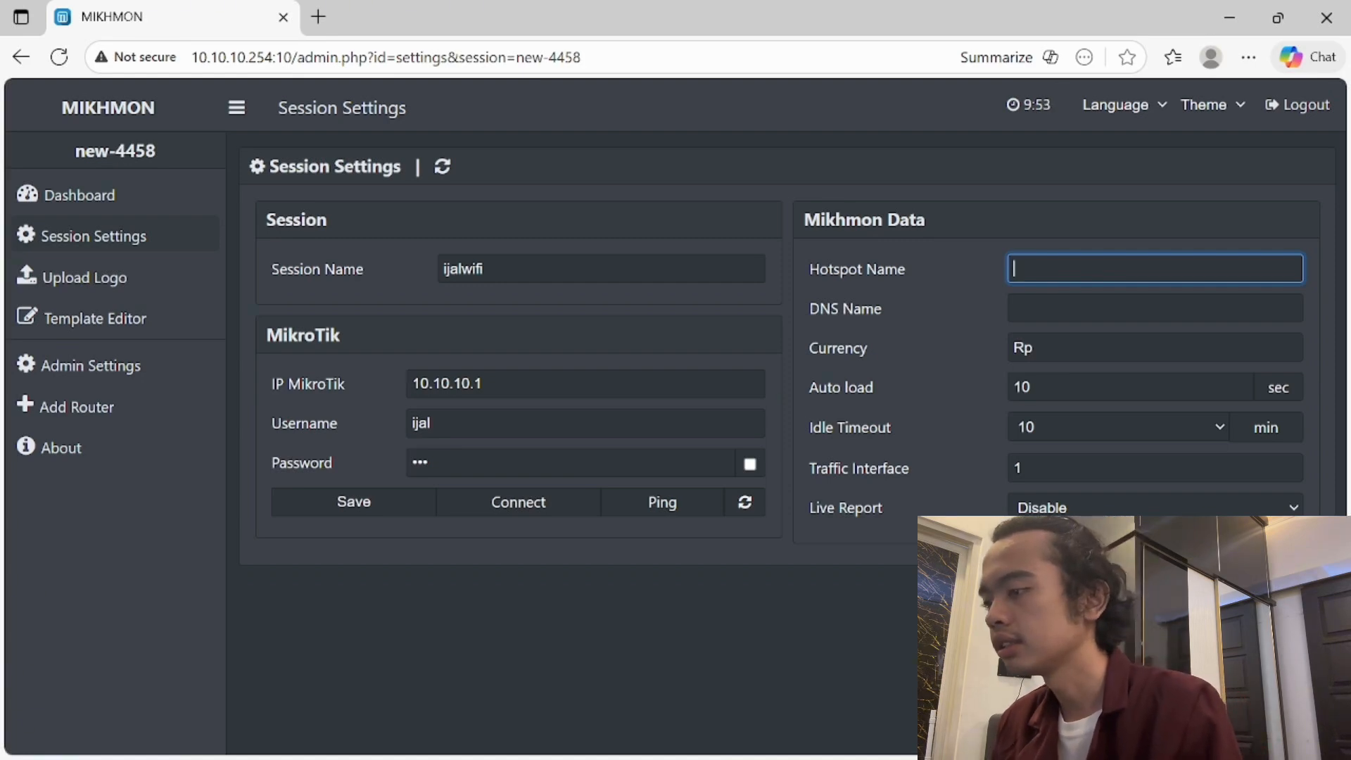
# - Enter hotspot name akatsuki and DNS name akatsuki.net, correcting the misspelled name
pyautogui.write('aktsuki')
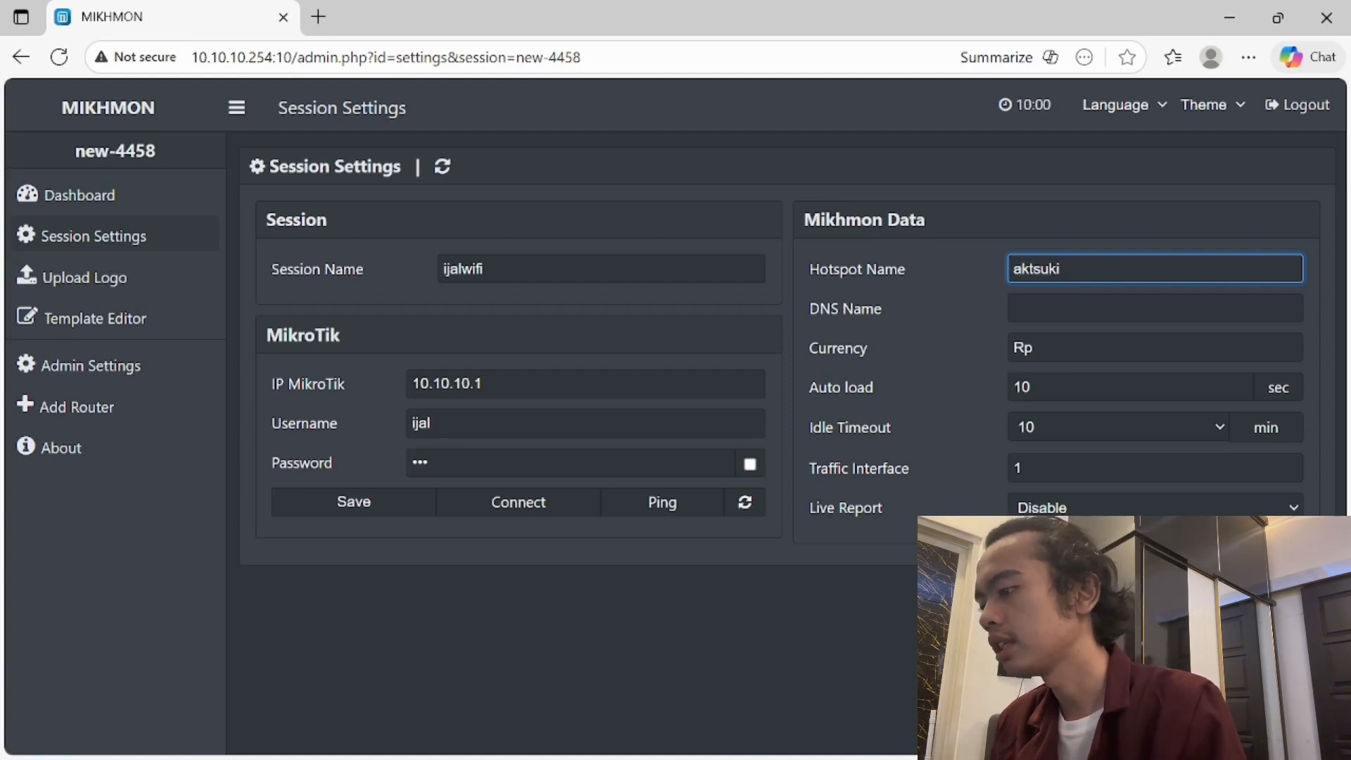
pyautogui.press('Tab')
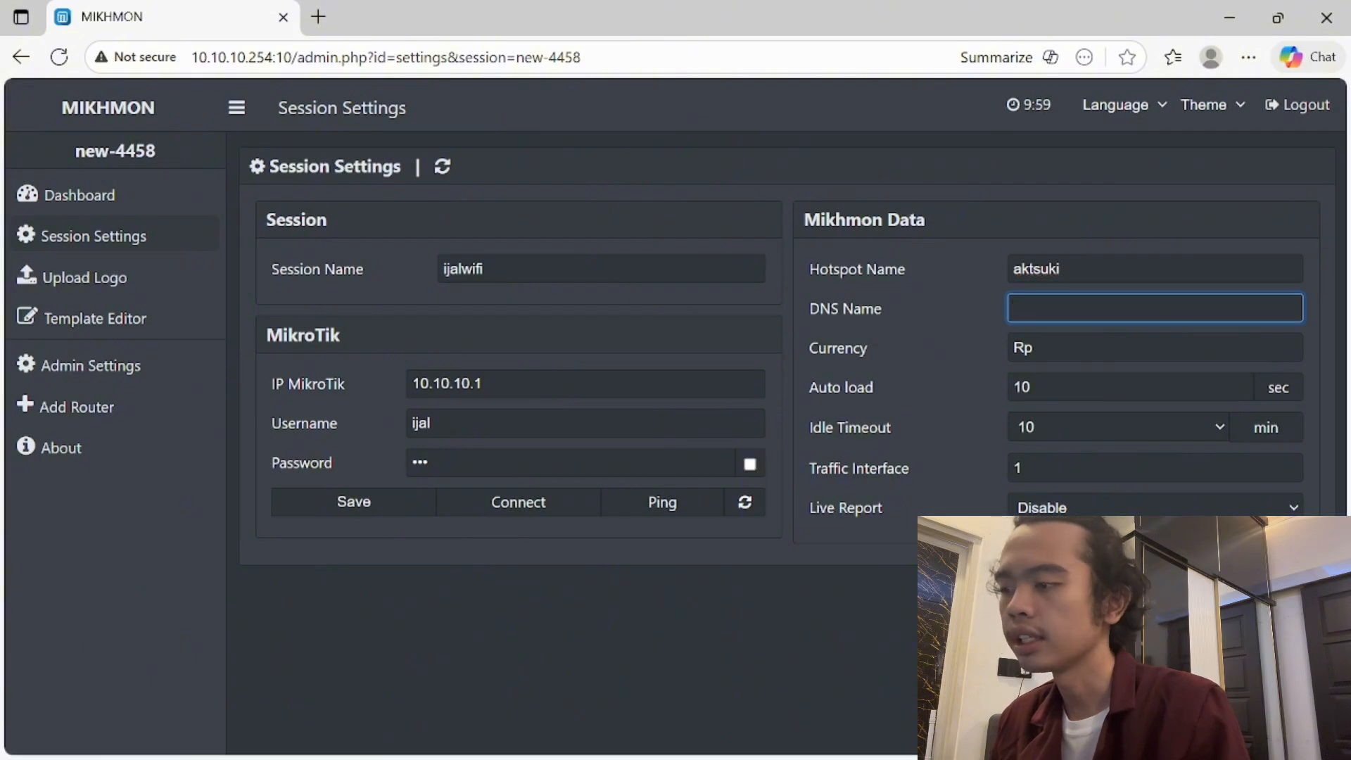
pyautogui.click(1059, 271)
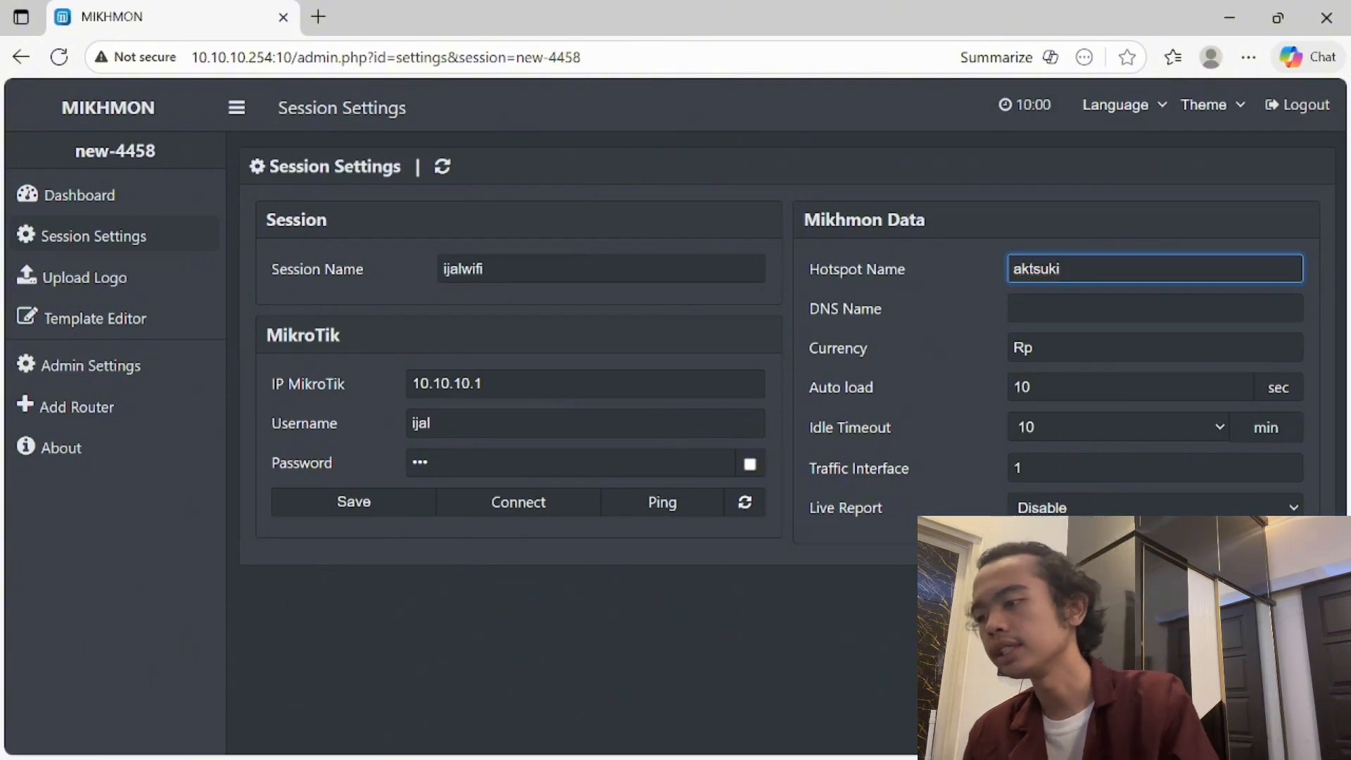
pyautogui.write('a')
pyautogui.press('Tab')
pyautogui.write('akat')
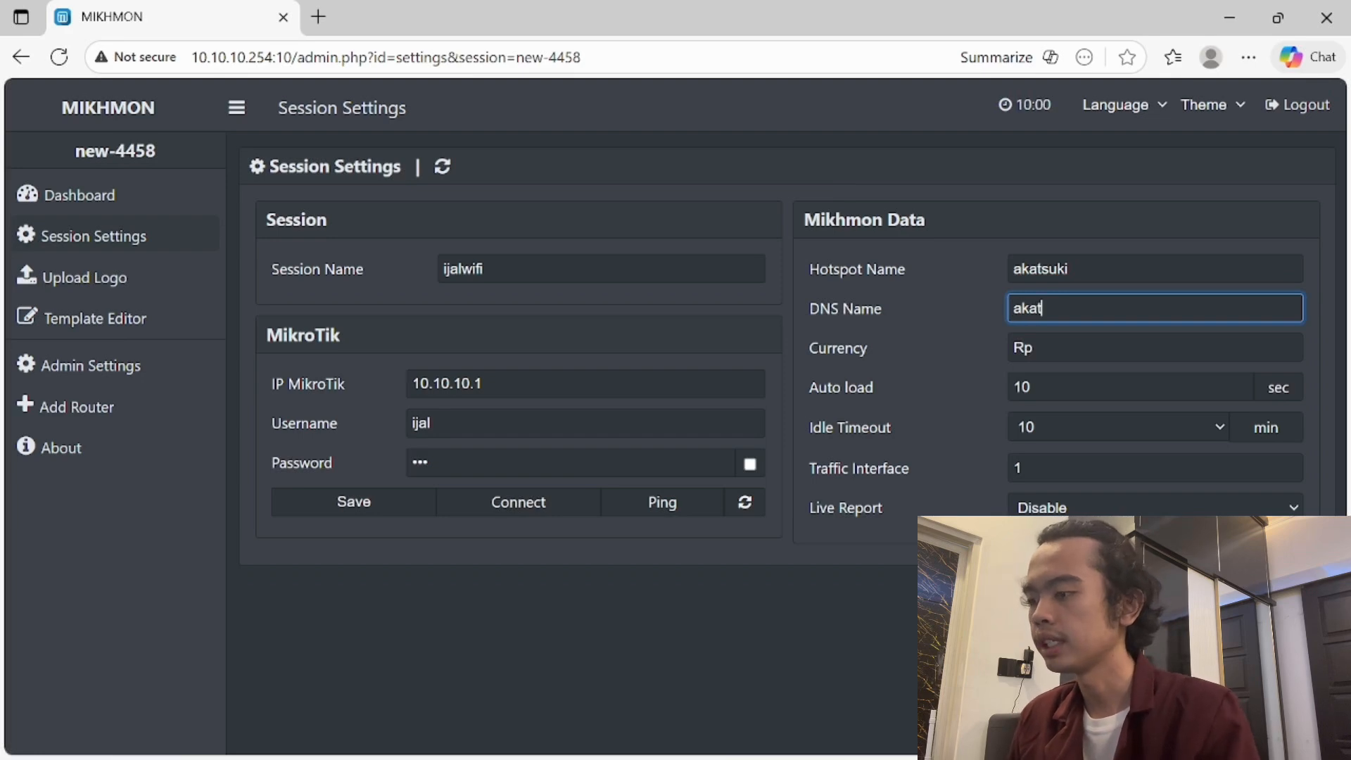
pyautogui.write('suki.net')
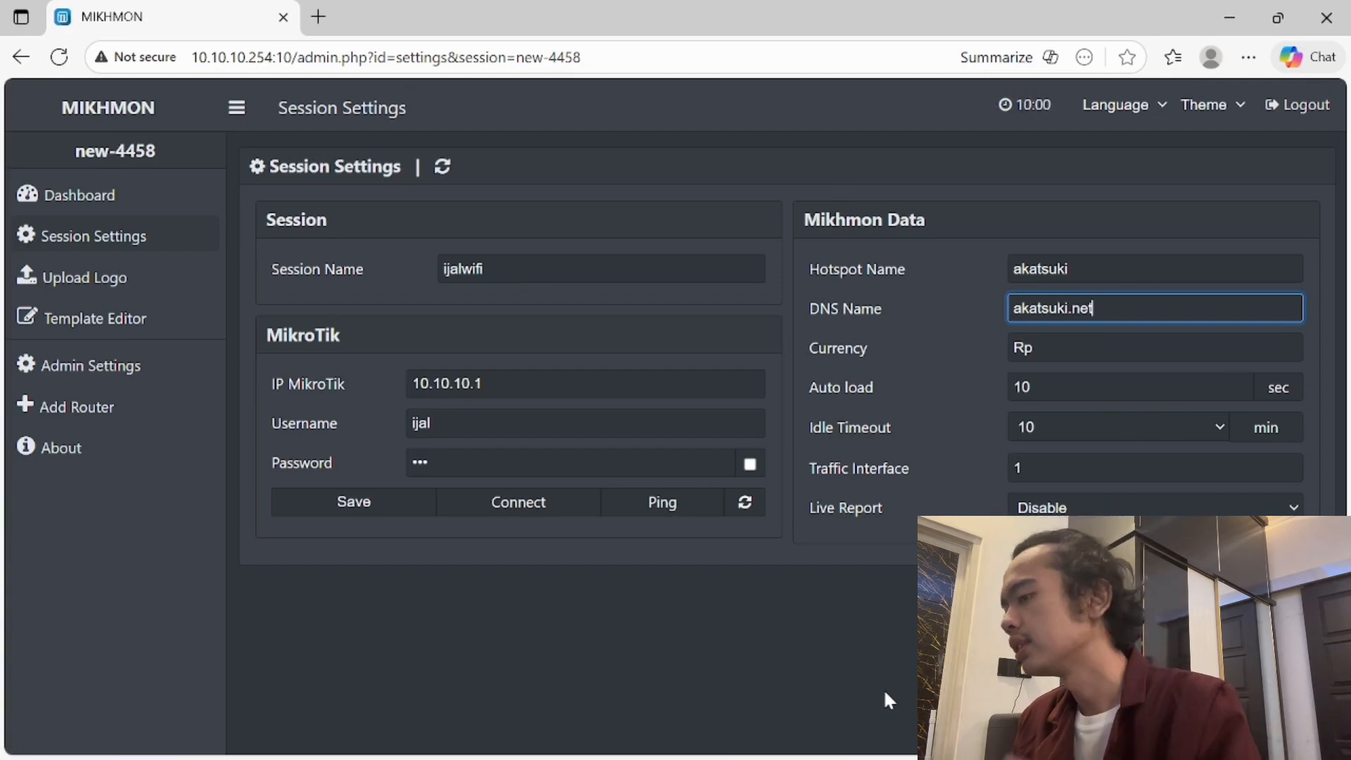
# - Save the session, ping the router, and connect to its dashboard
pyautogui.click(395, 507)
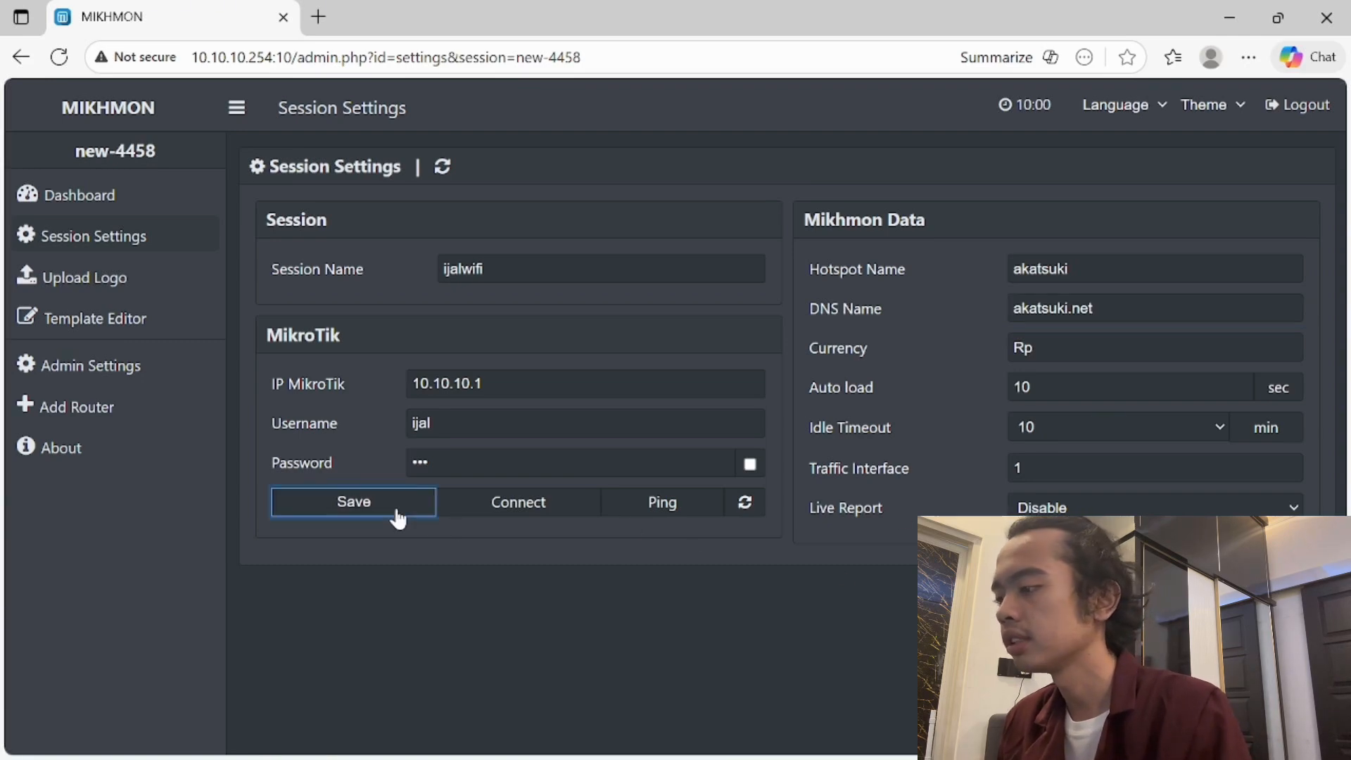
pyautogui.click(643, 510)
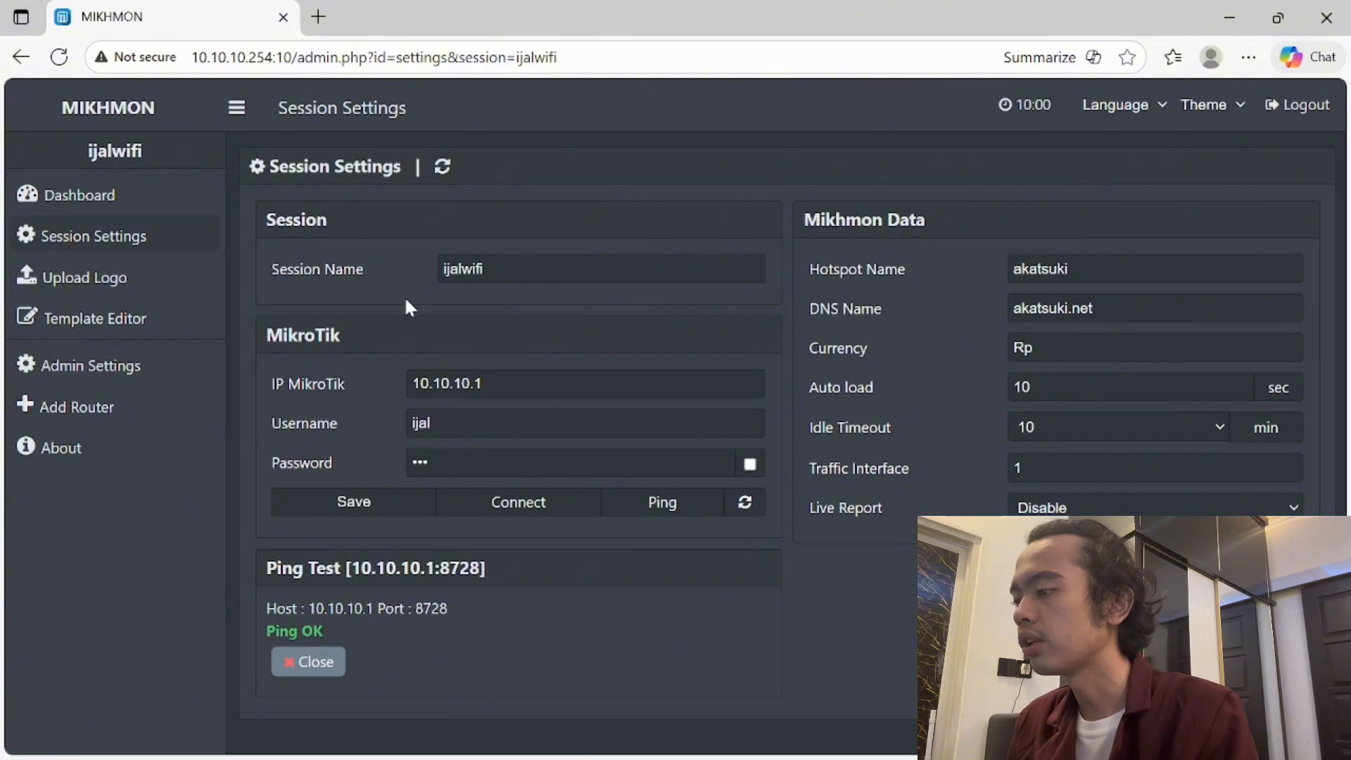
pyautogui.click(506, 508)
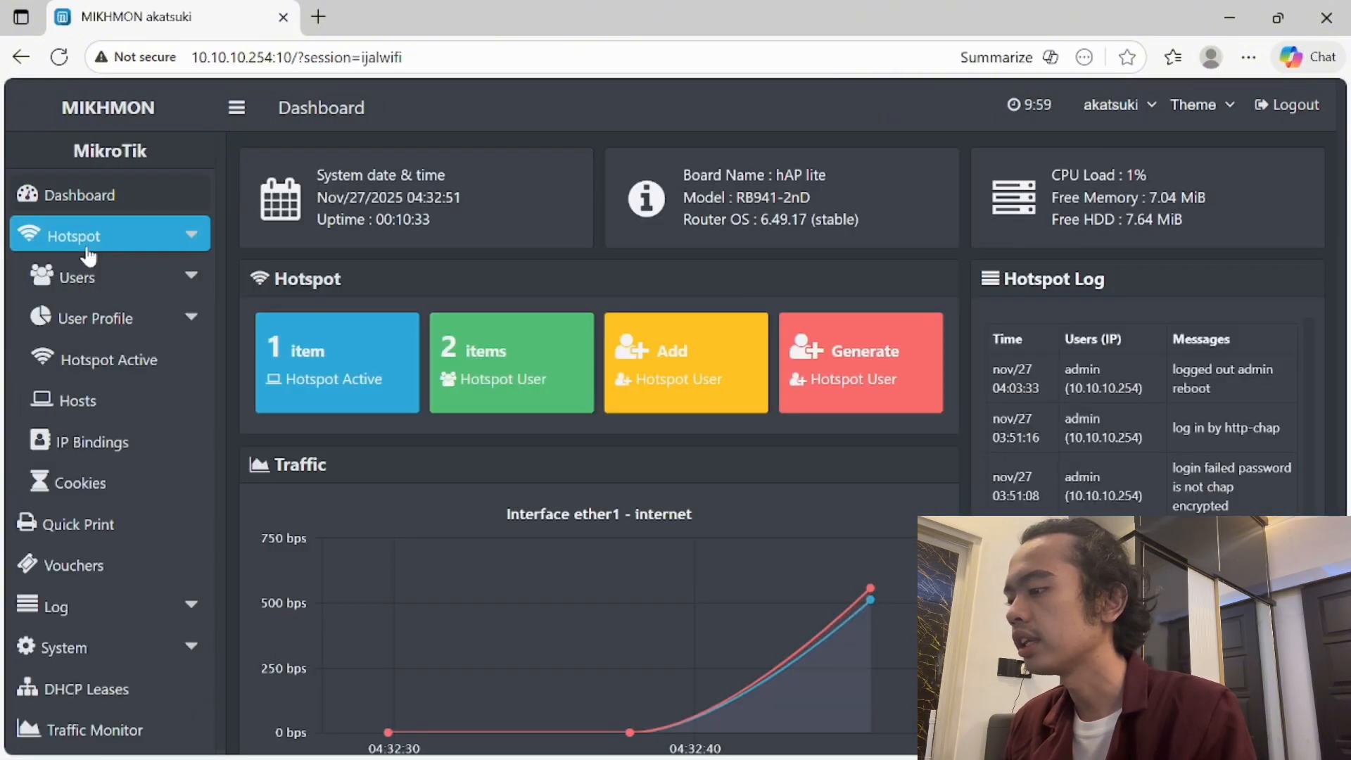
# - Open the Add User Profile form under Hotspot > User Profile
pyautogui.click(102, 292)
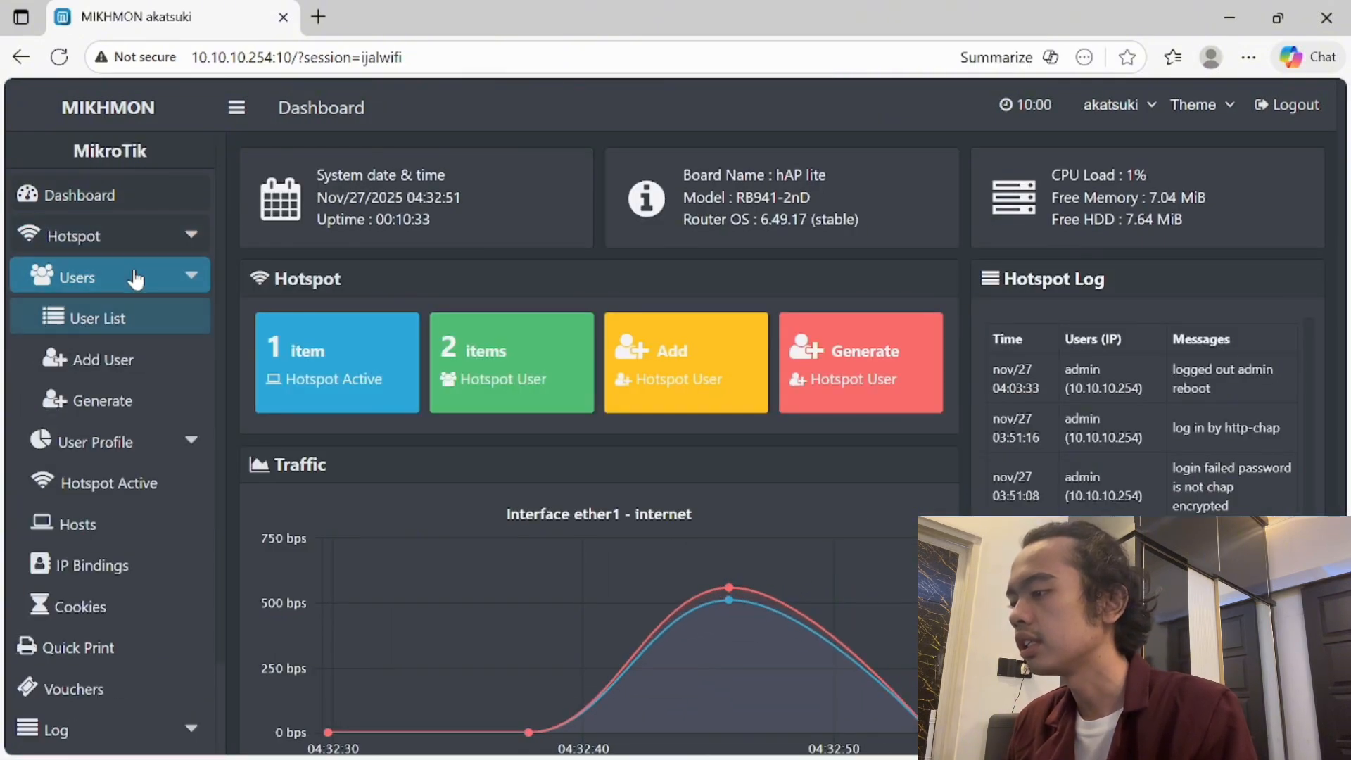
pyautogui.click(134, 283)
pyautogui.click(148, 315)
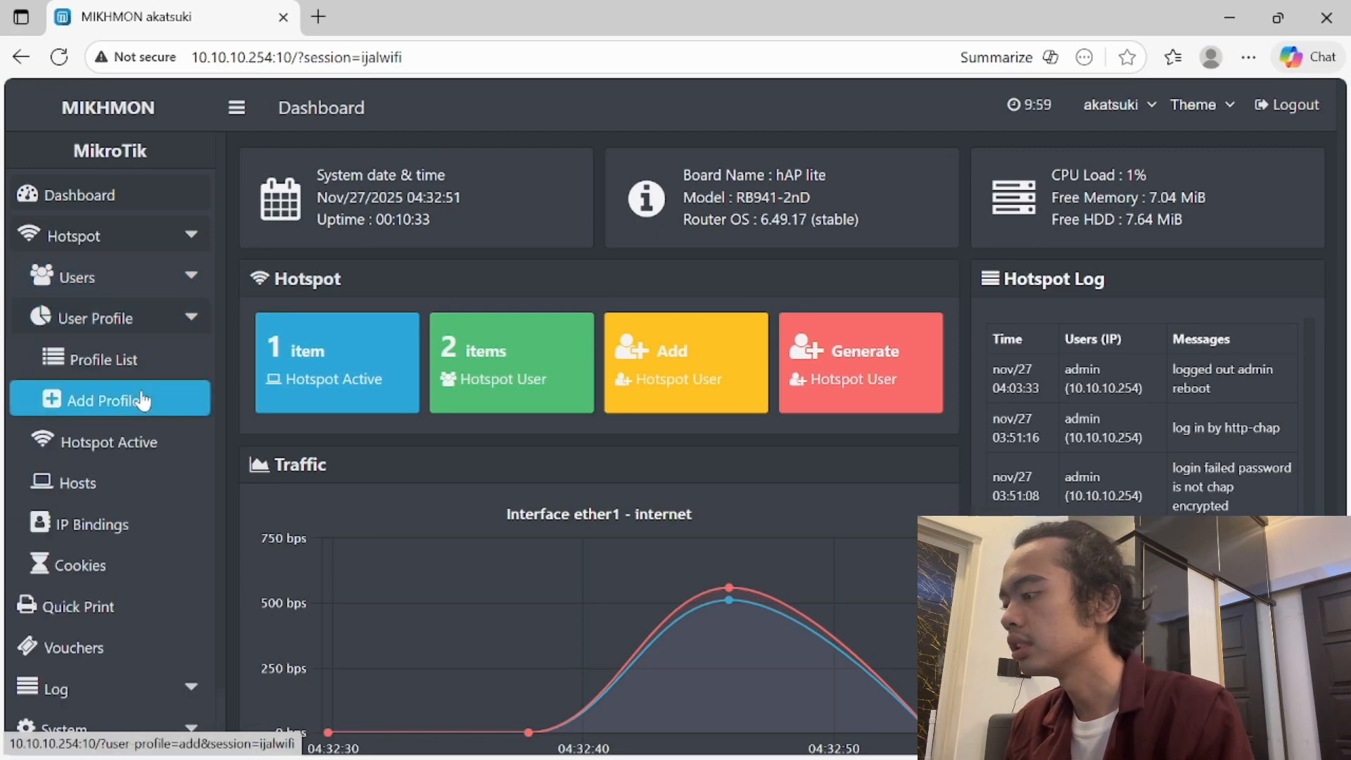
pyautogui.click(143, 401)
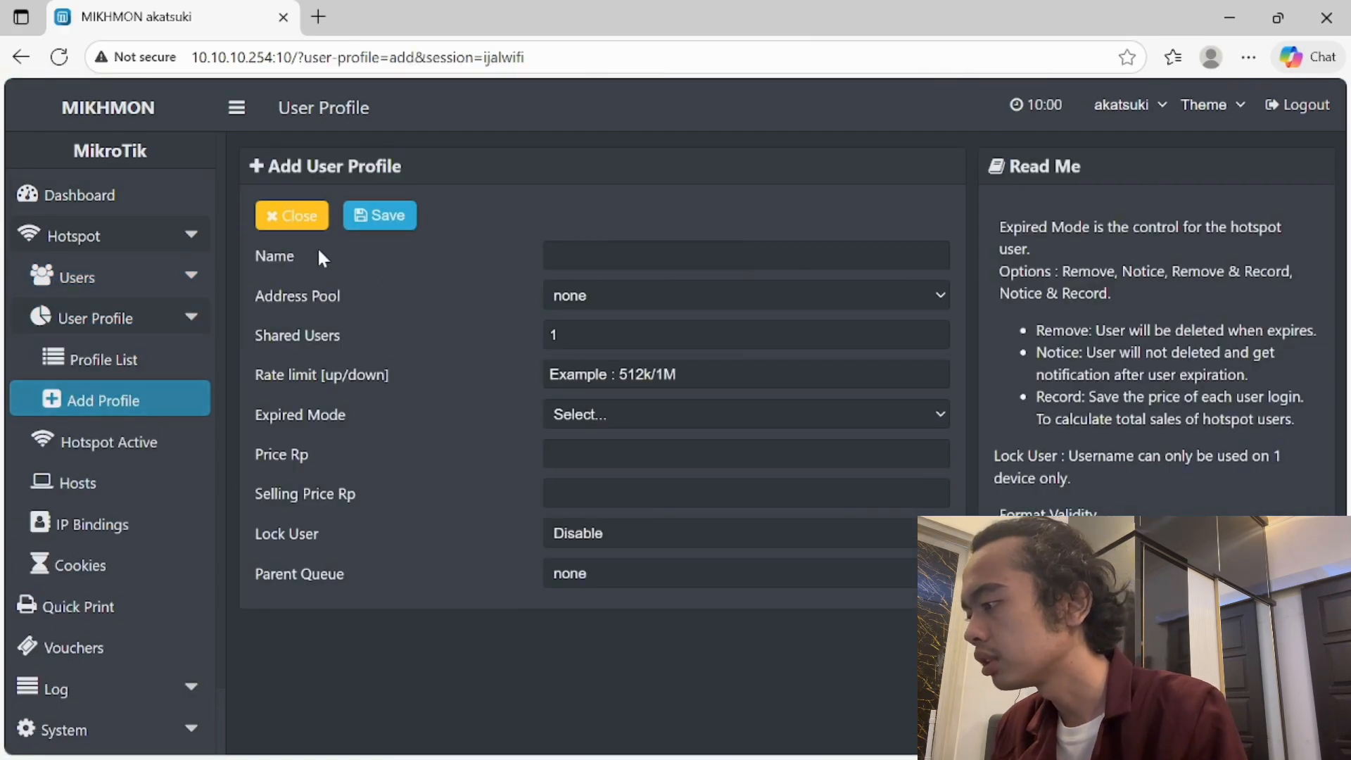
# - Fill in profile name 6-jam, address pool none, shared users 1 and rate limit 4m
pyautogui.click(544, 253)
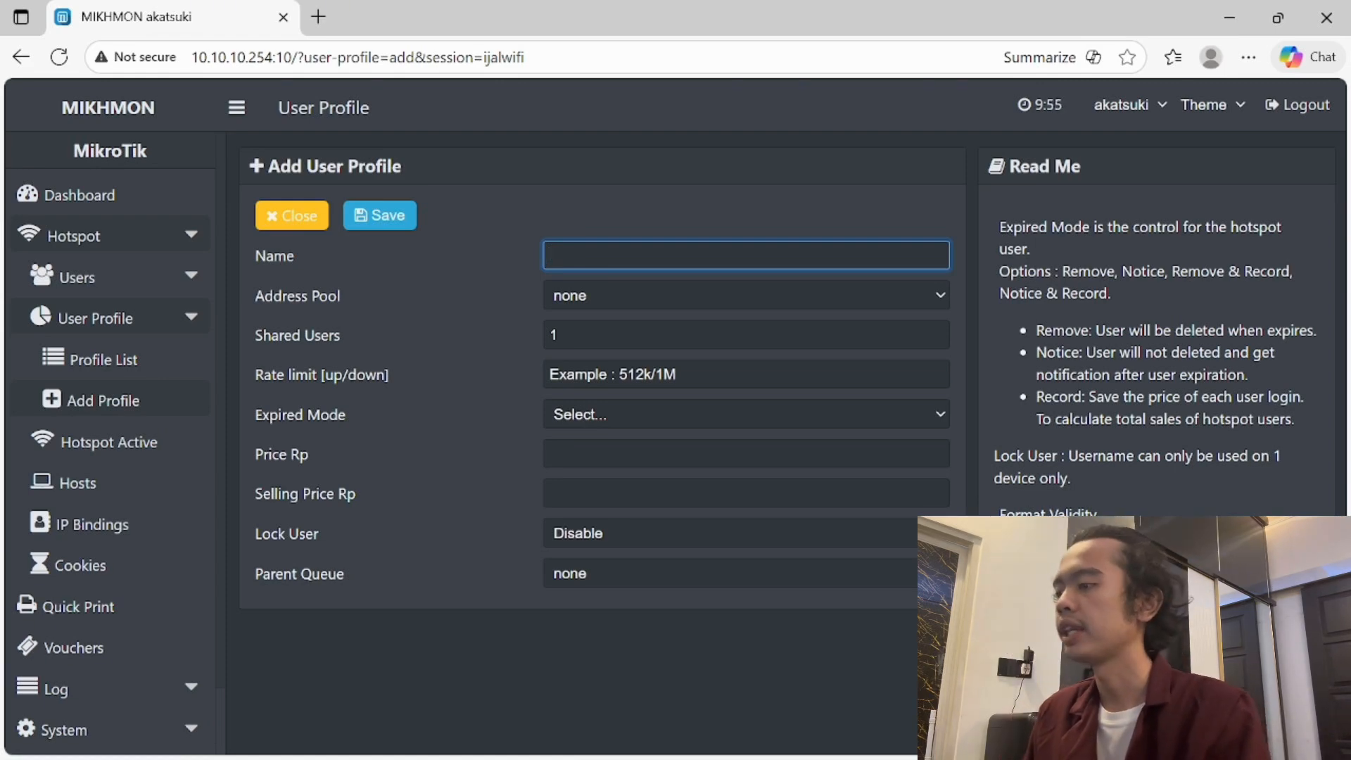
pyautogui.write('i')
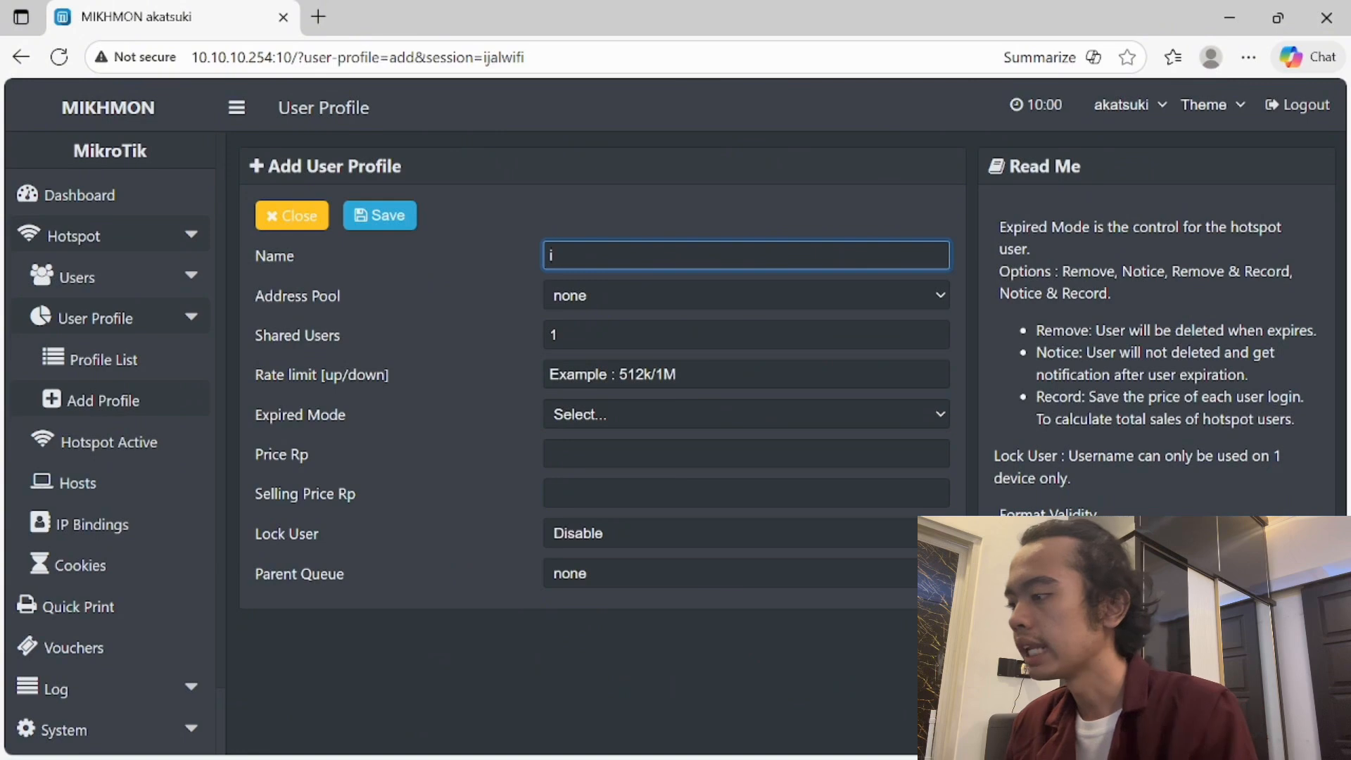
pyautogui.press('BackSpace')
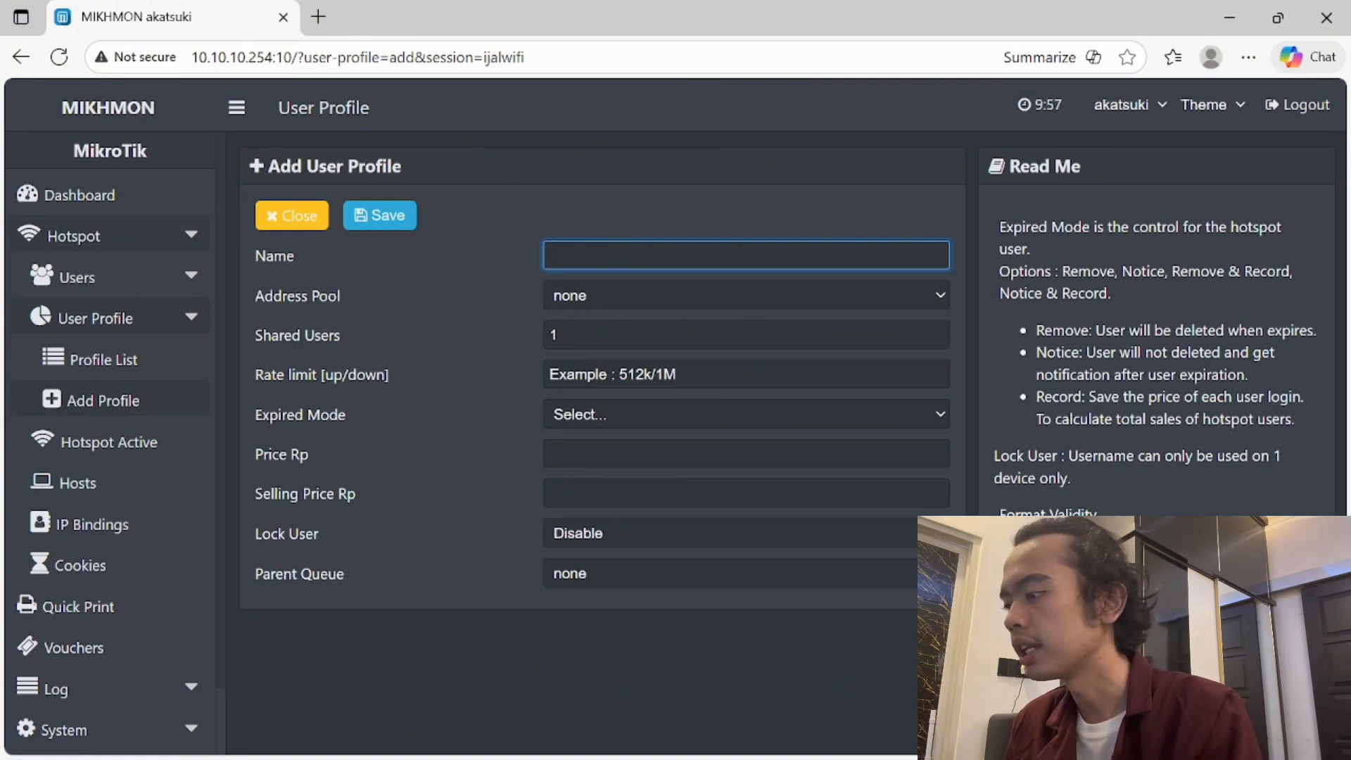
pyautogui.write('6 jam')
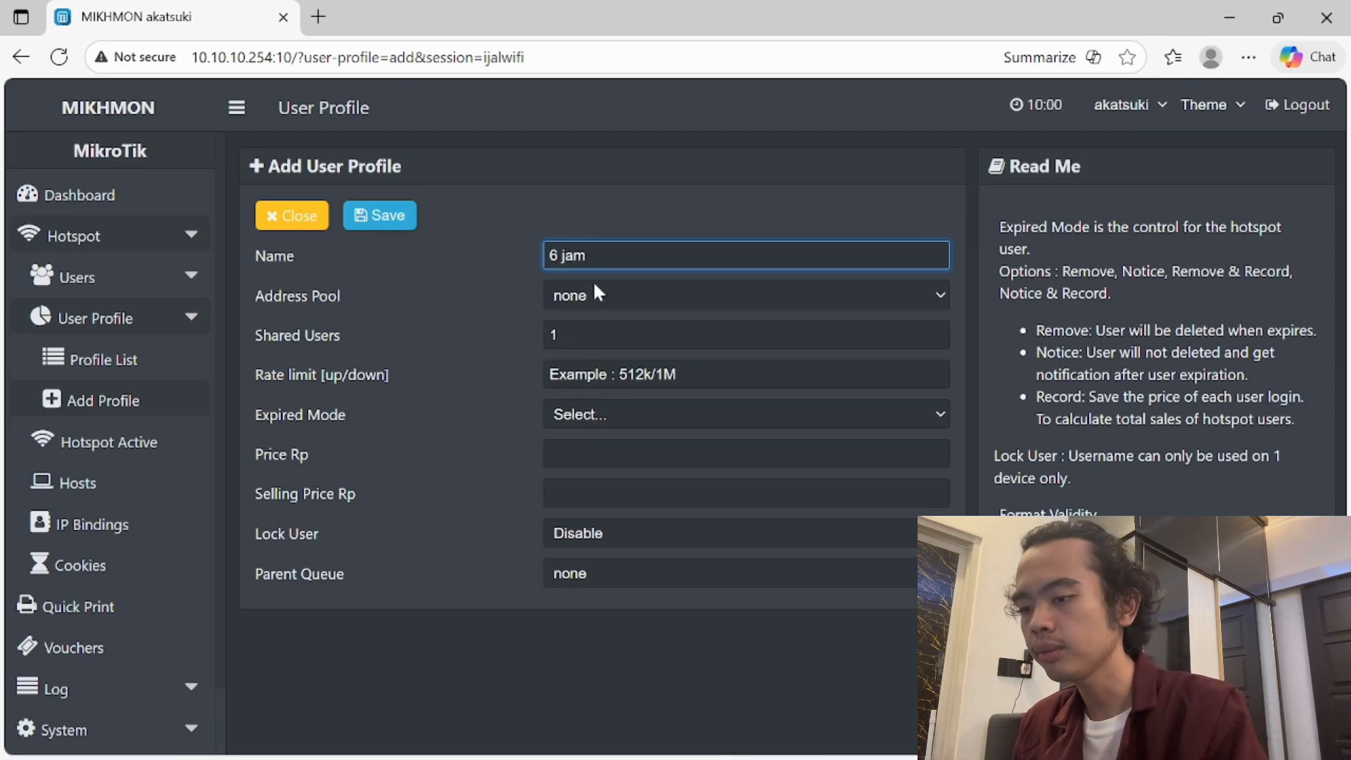
pyautogui.click(595, 289)
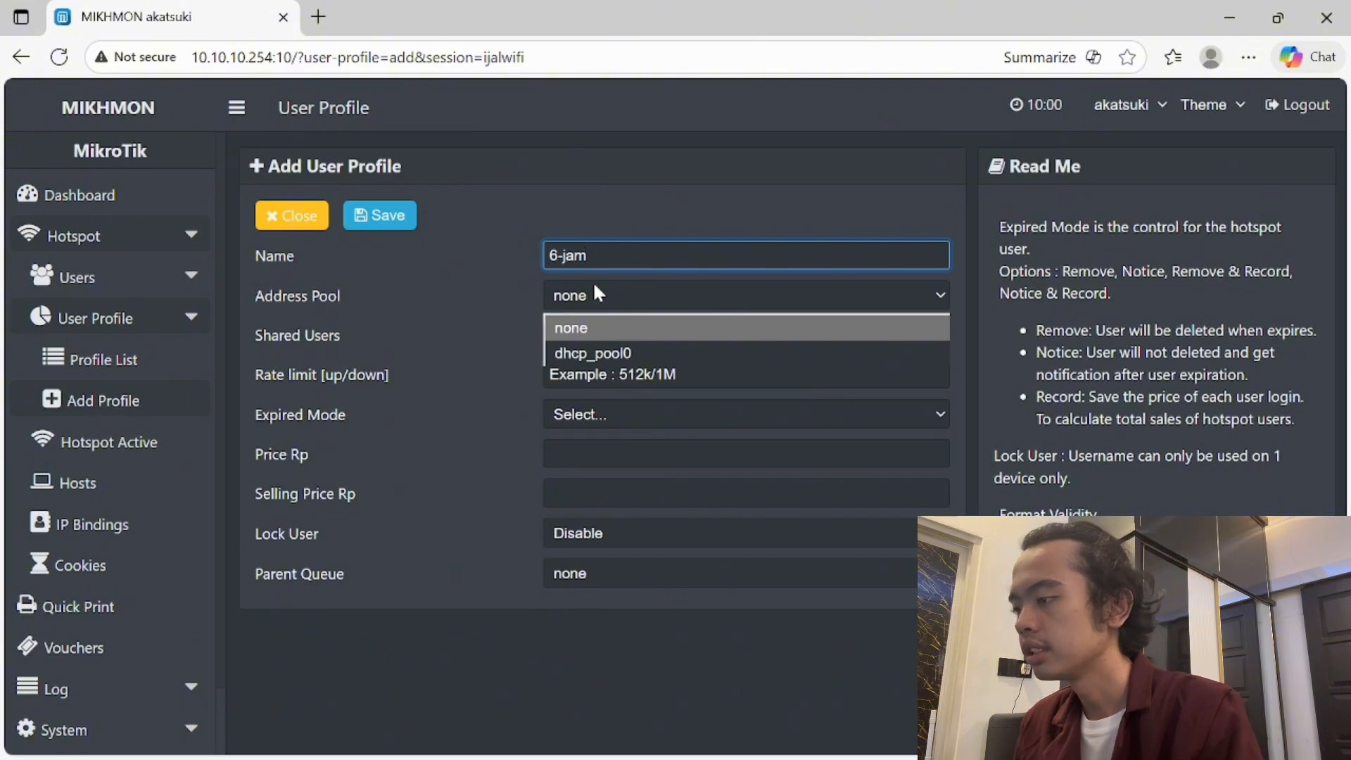
pyautogui.click(594, 286)
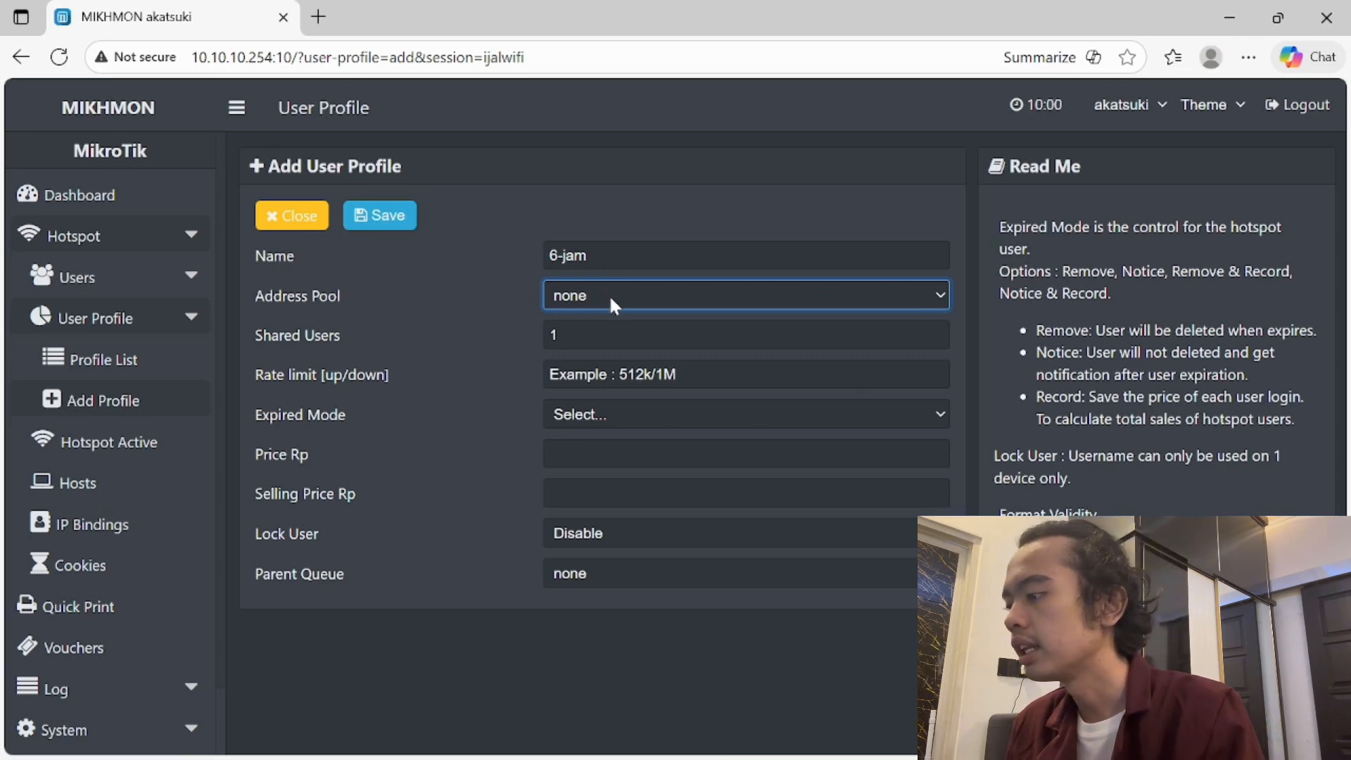
pyautogui.click(559, 335)
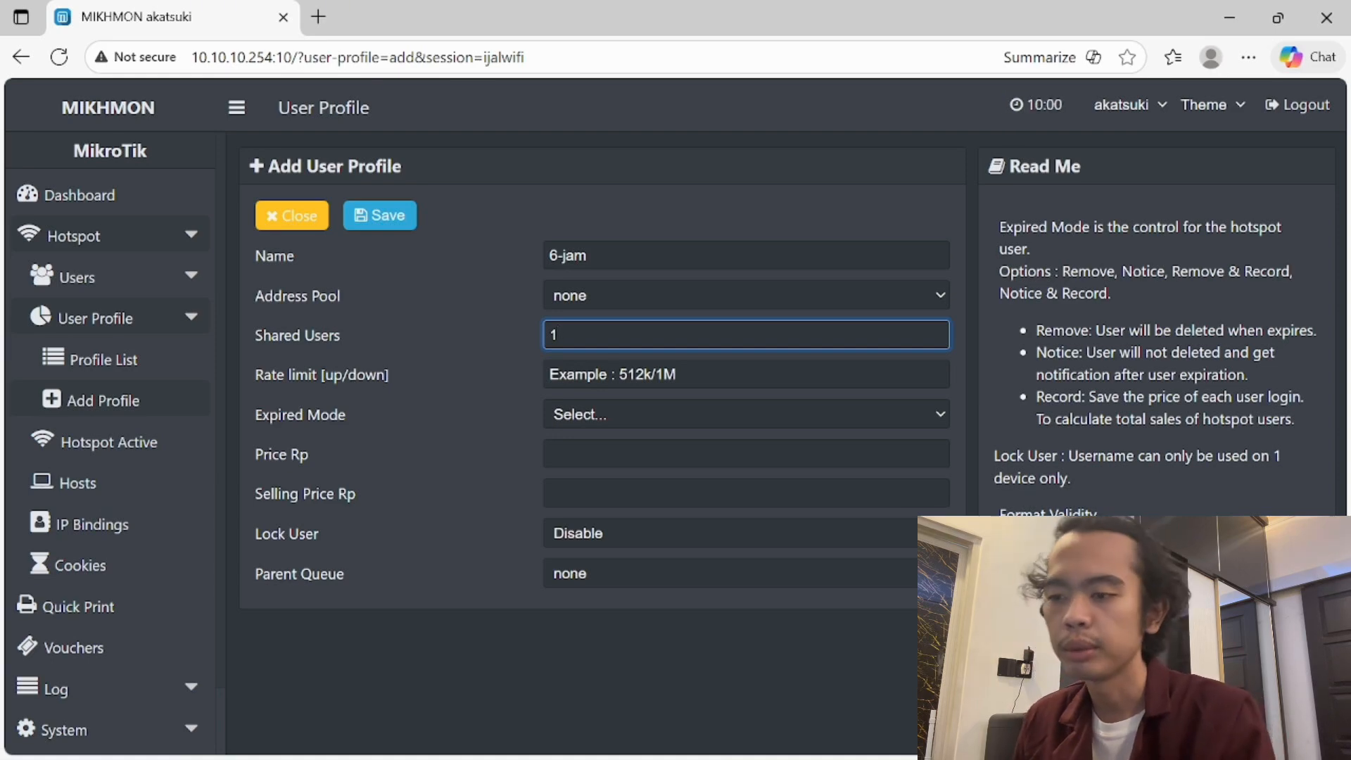
pyautogui.click(618, 374)
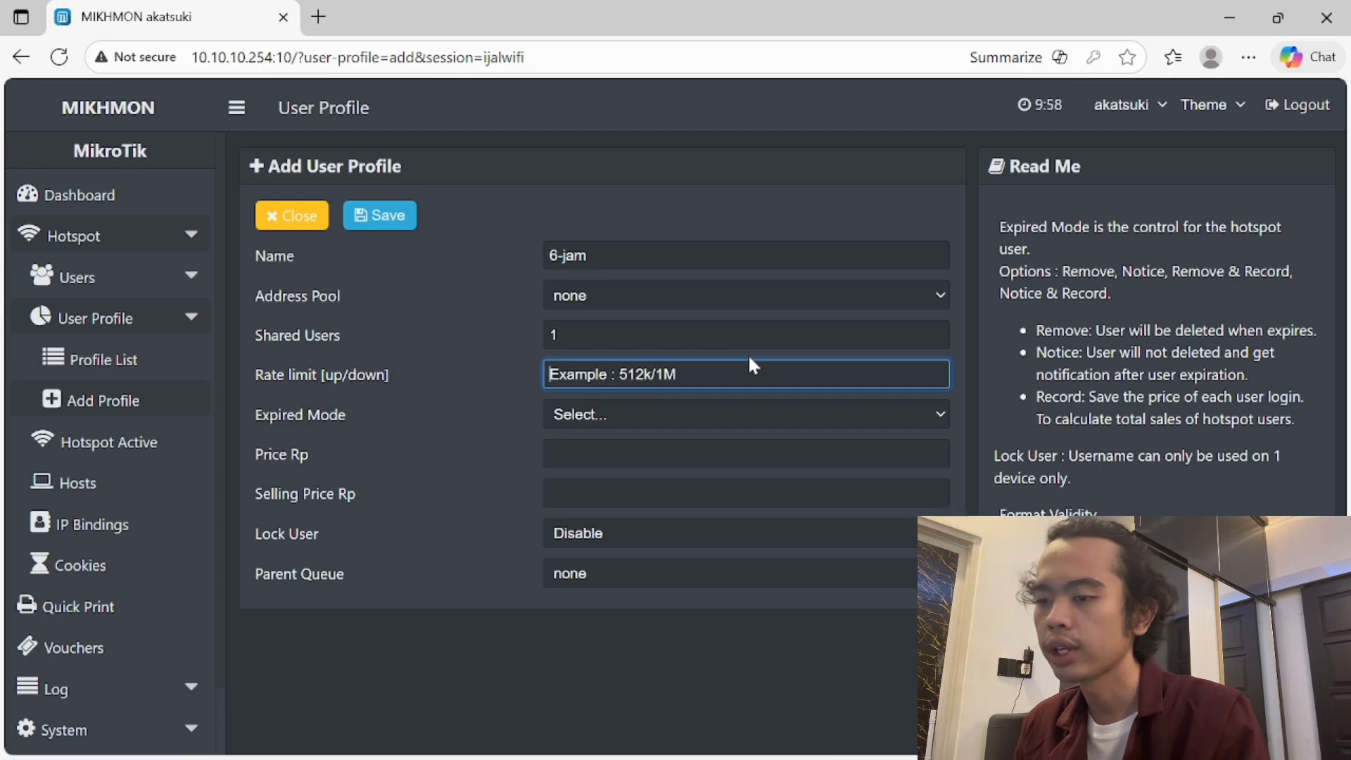
pyautogui.write('4m')
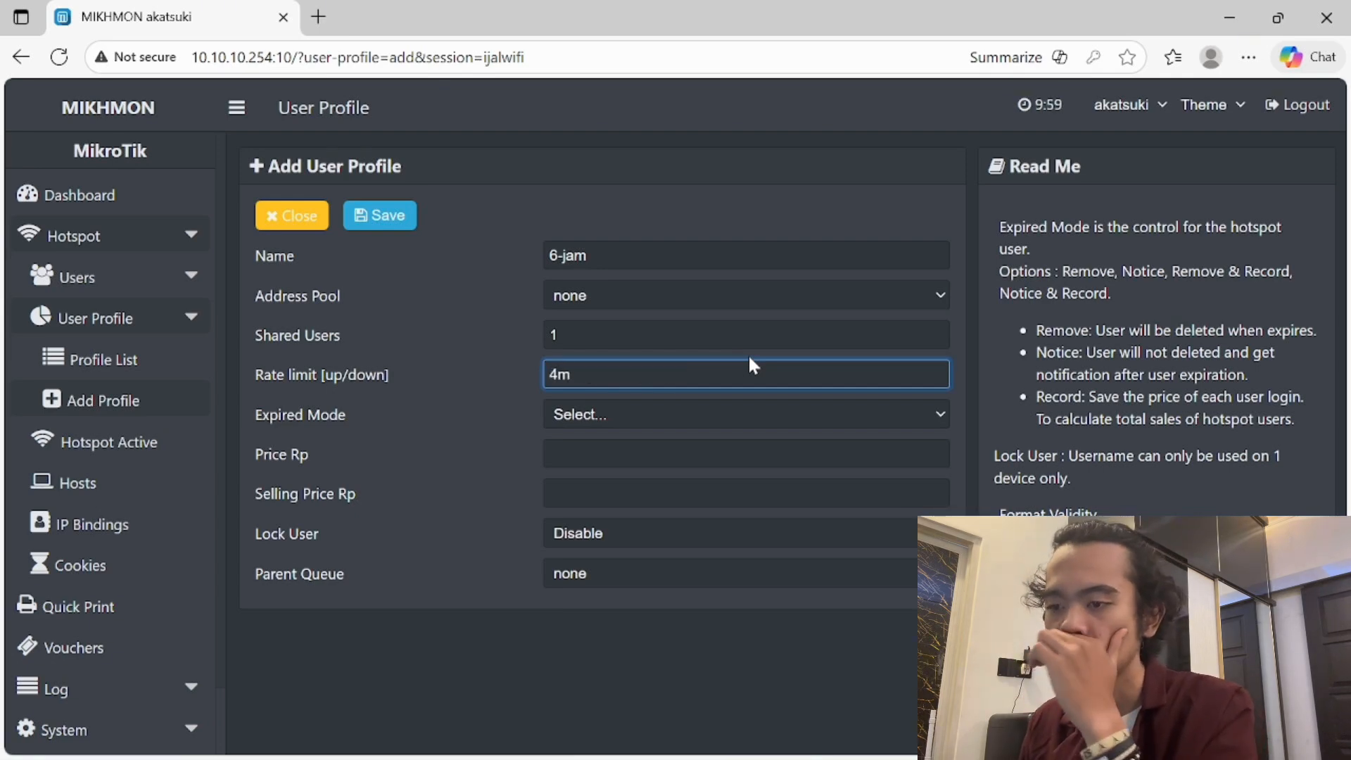
# - Set the expiry mode to Remove & Record with a 6h validity
pyautogui.click(730, 421)
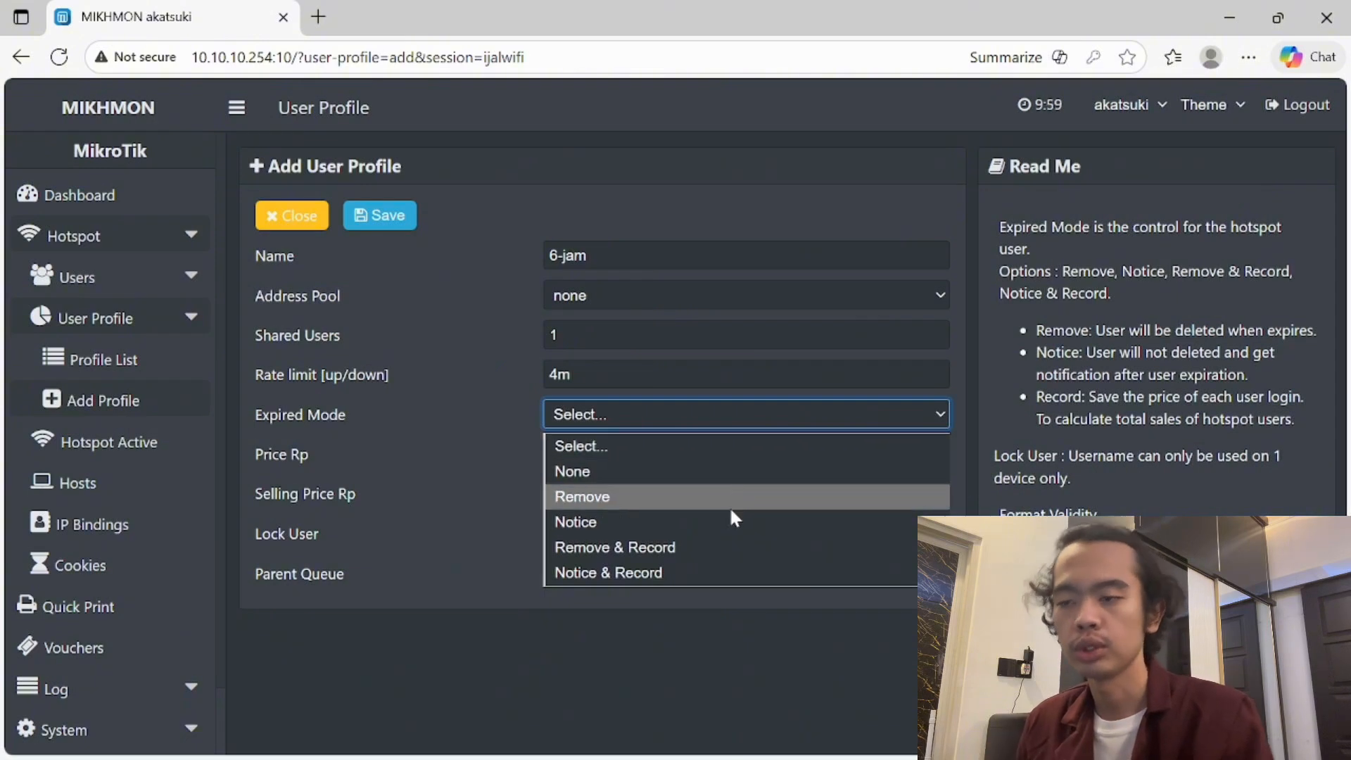
pyautogui.click(725, 550)
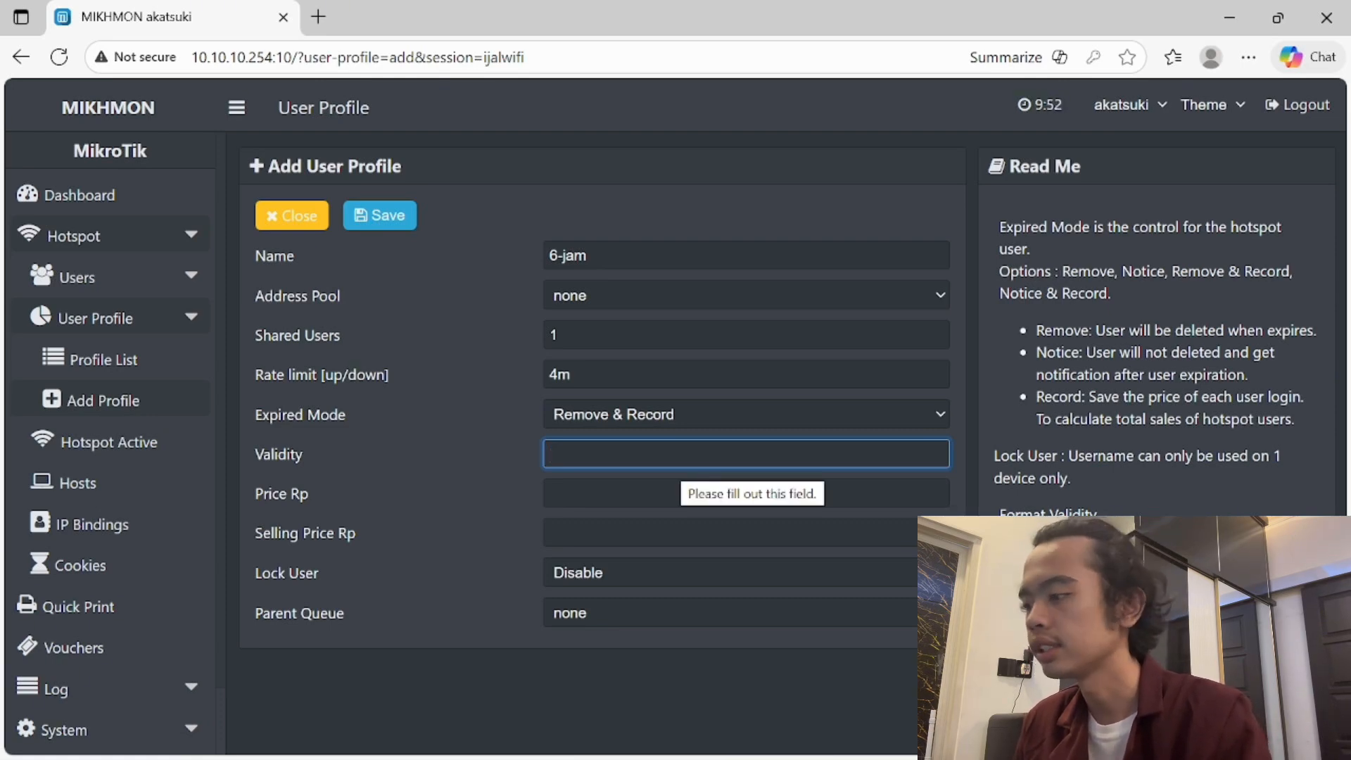
pyautogui.write('6h')
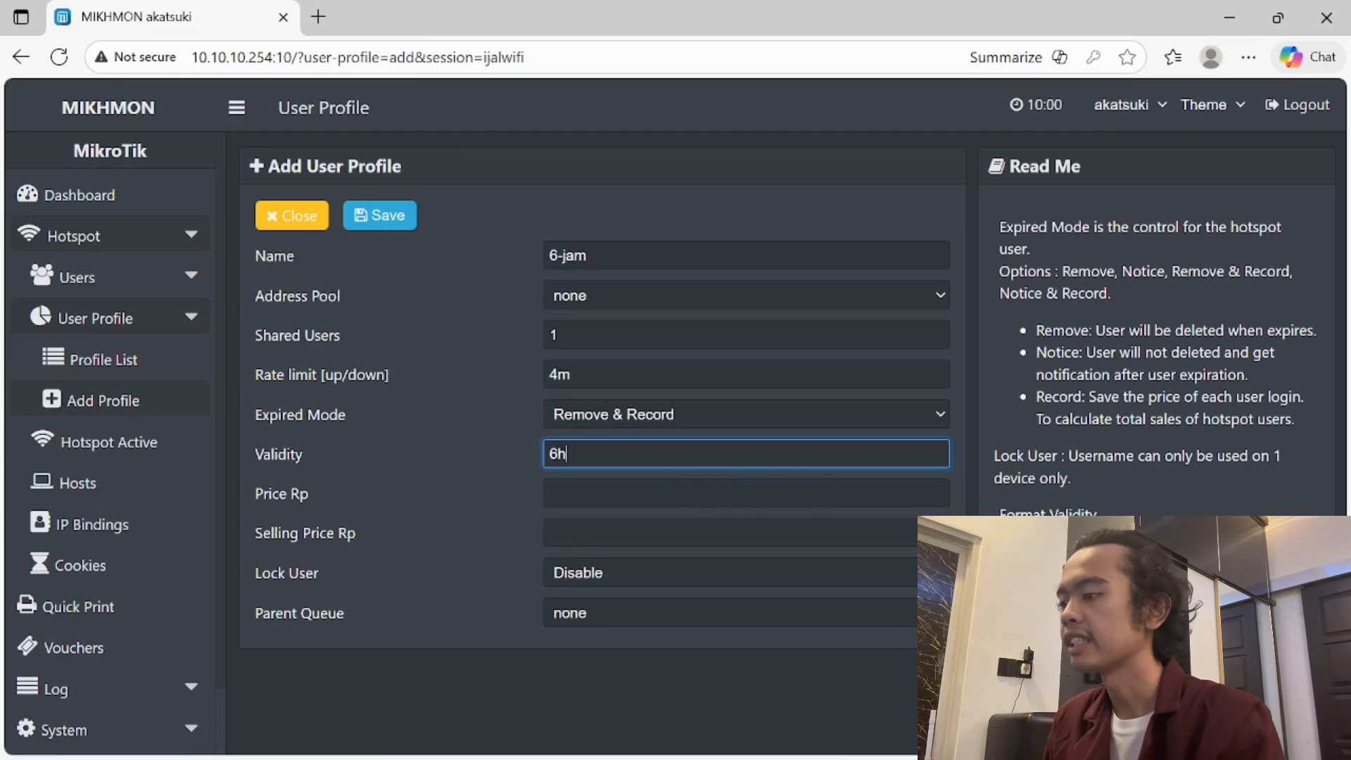
pyautogui.press('Tab')
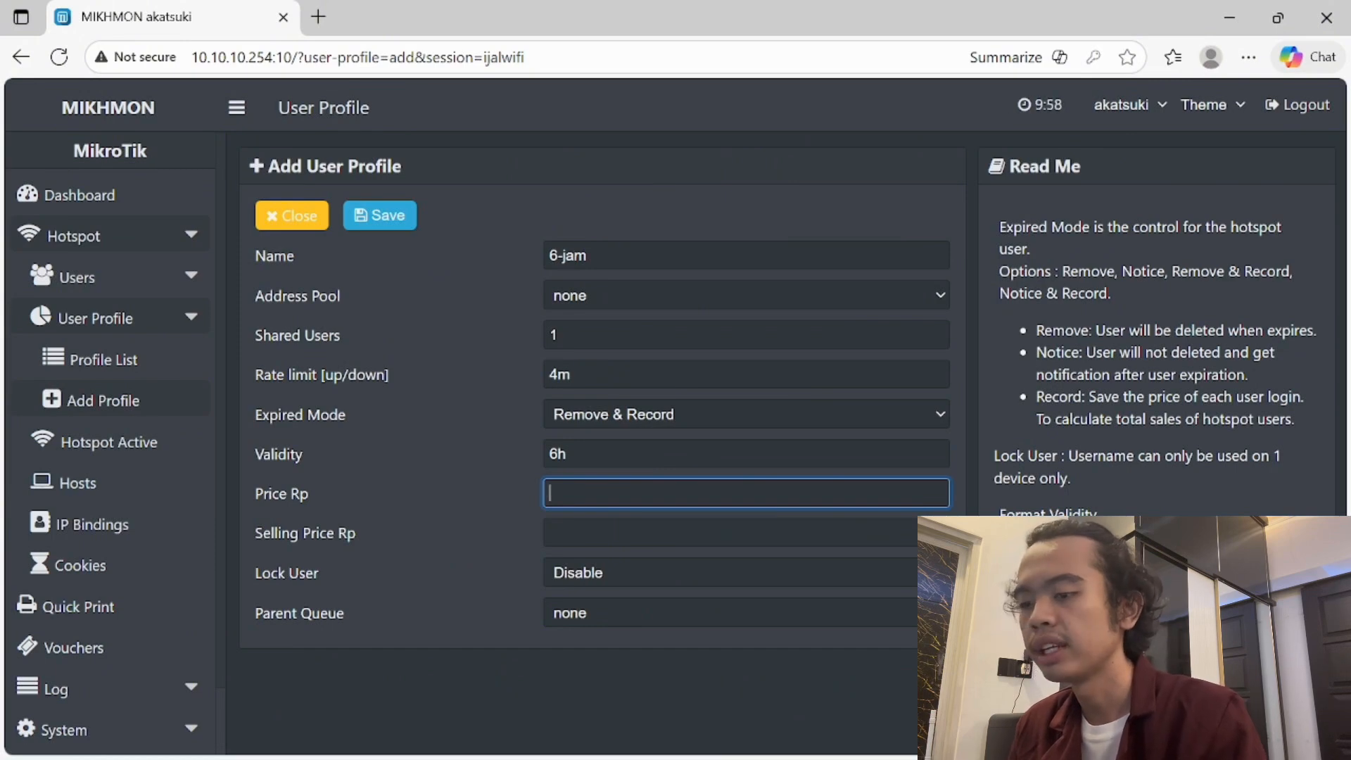
pyautogui.click(567, 454)
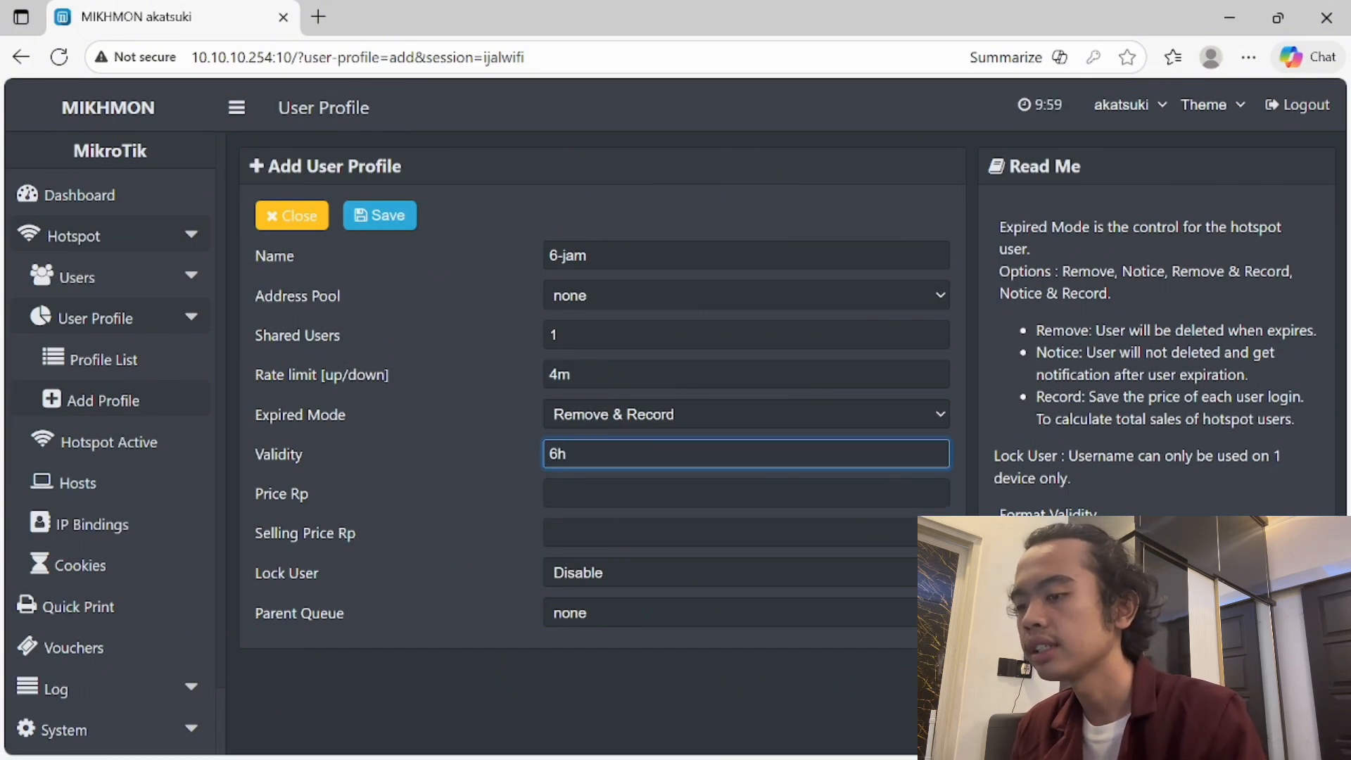
pyautogui.click(640, 492)
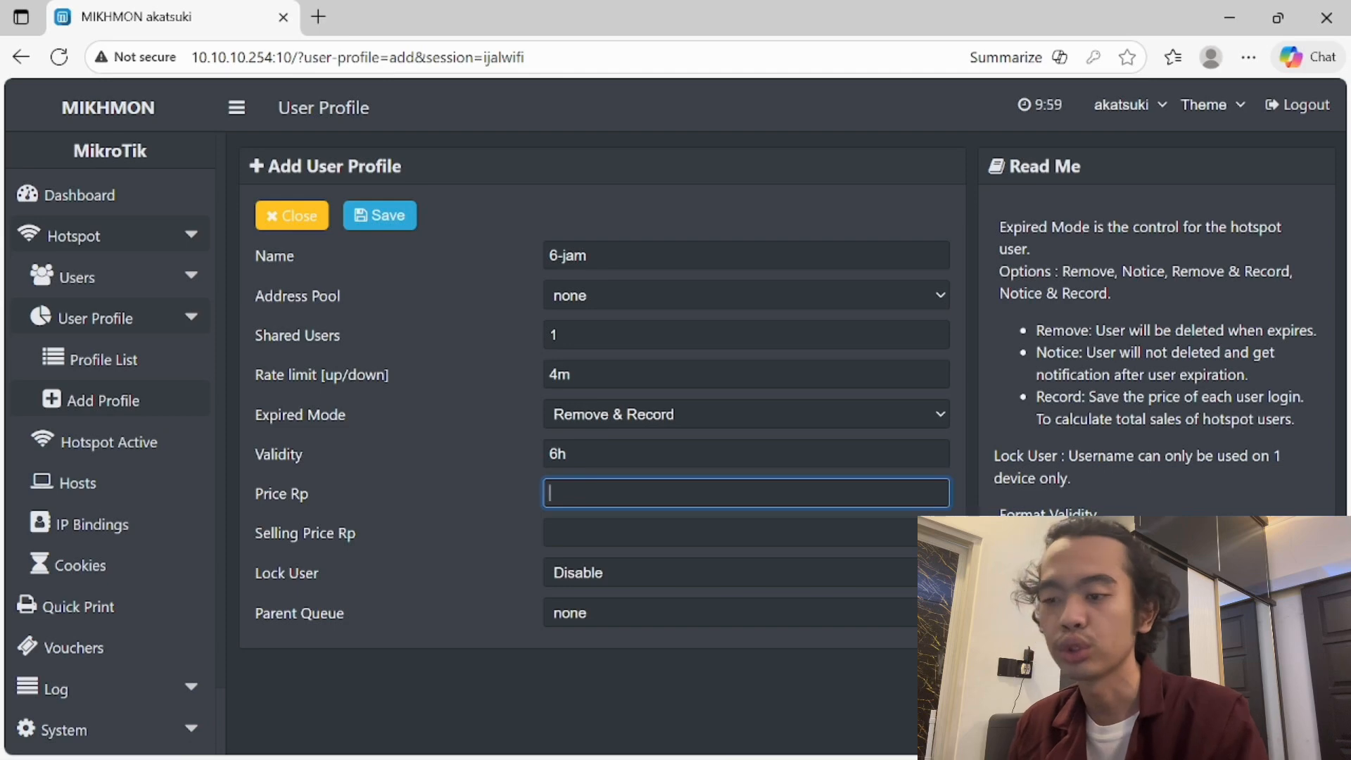
# - Set price 25000 and selling price 25250, keep Lock User disabled, and save the profile
pyautogui.write('25000')
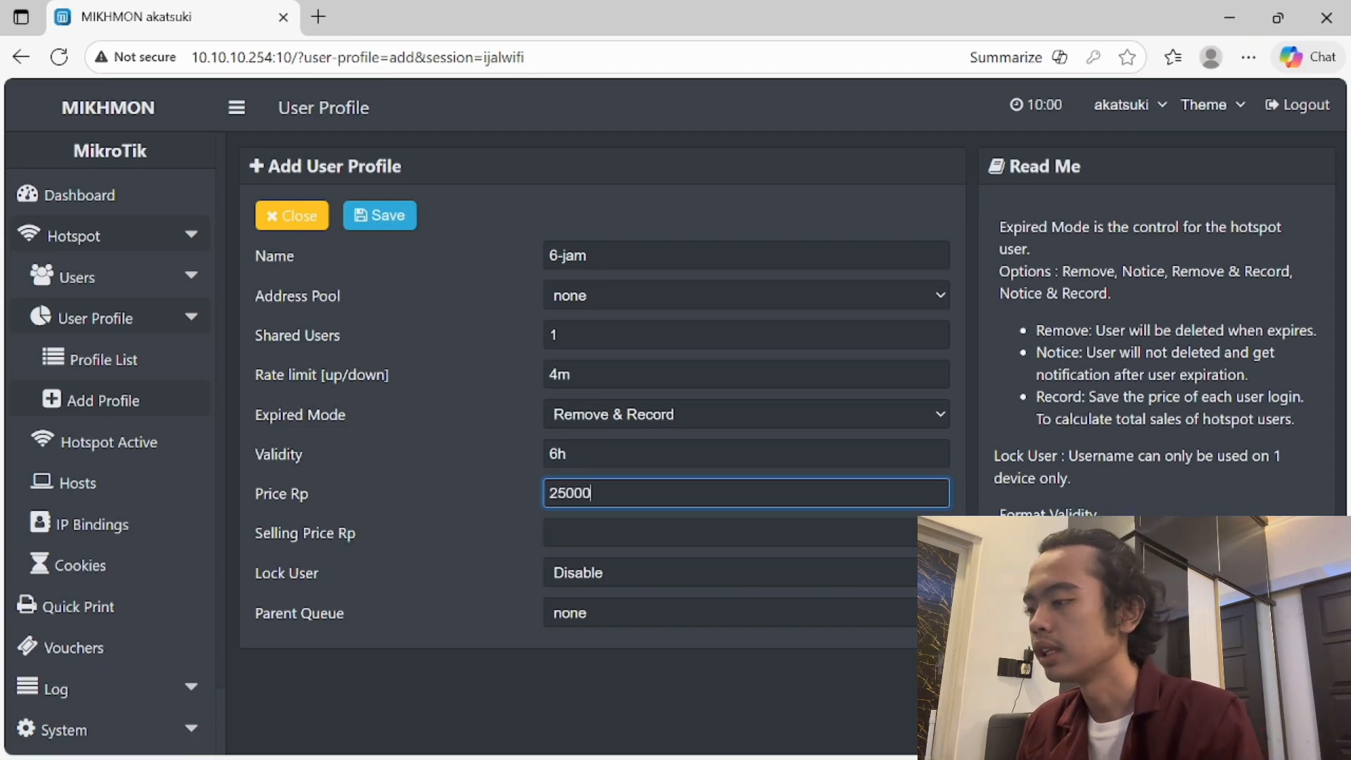
pyautogui.press('Tab')
pyautogui.write('25')
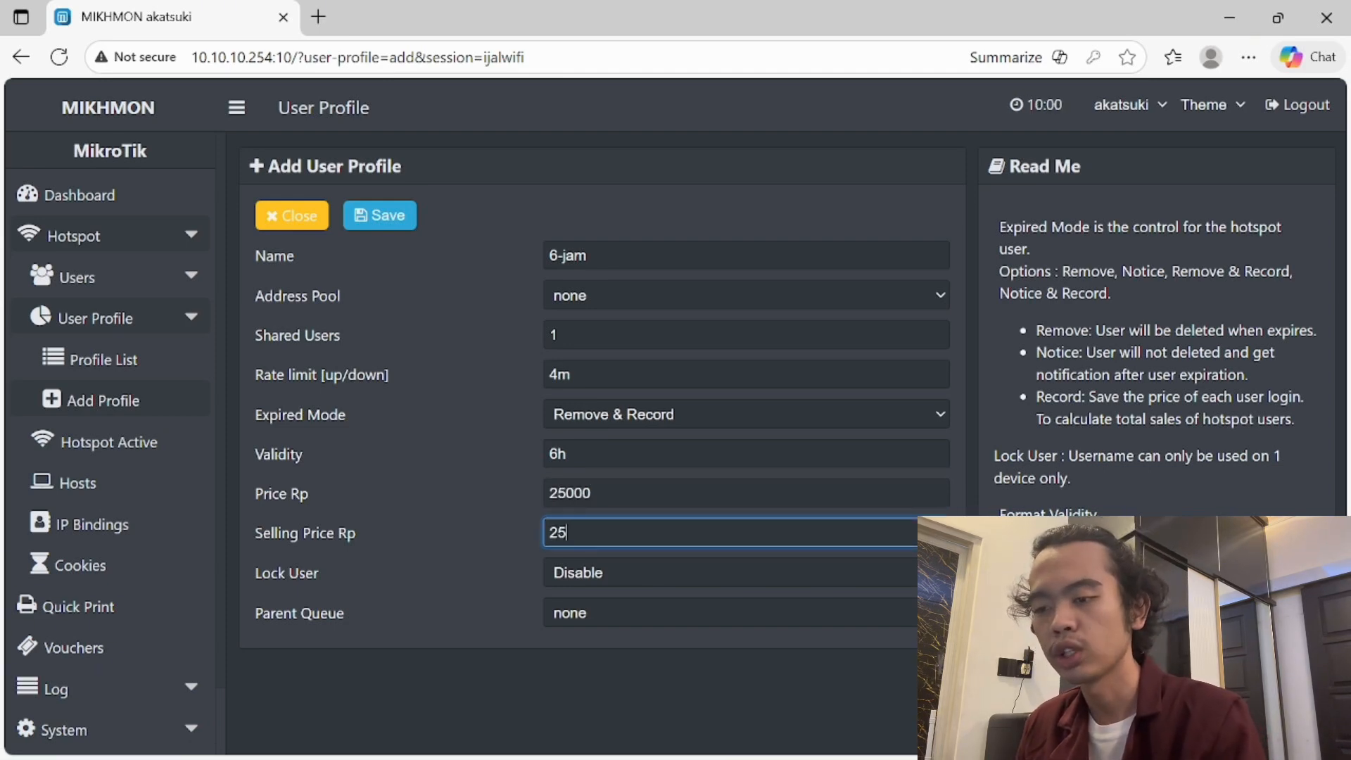
pyautogui.write('250')
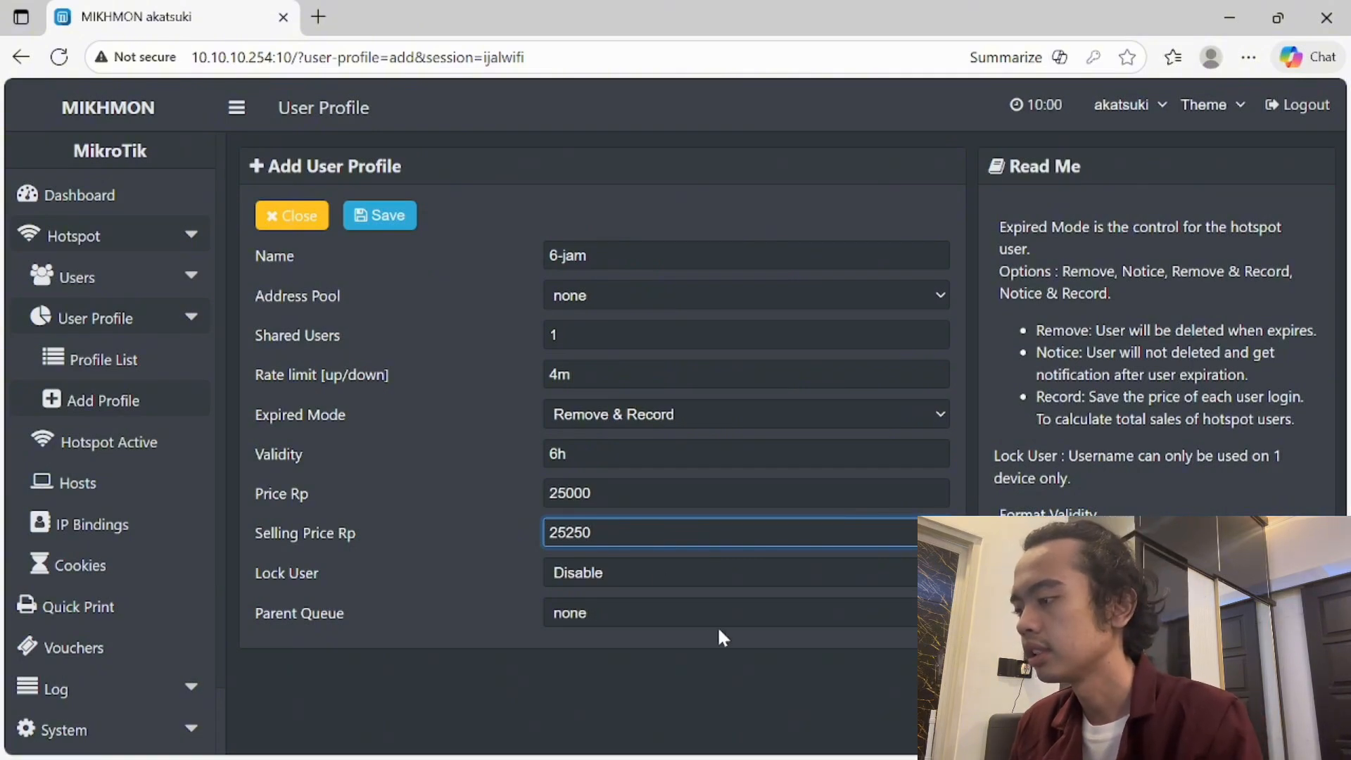
pyautogui.click(678, 574)
pyautogui.click(678, 574)
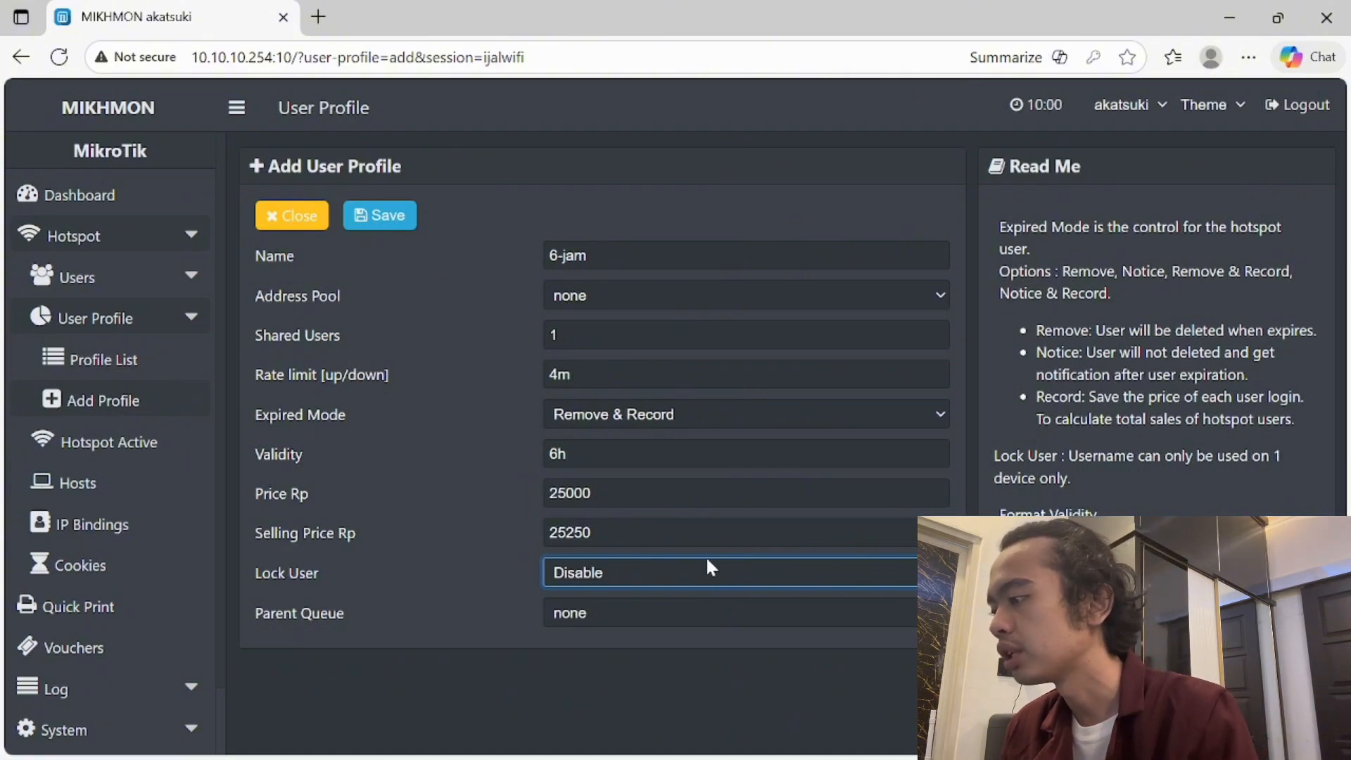
pyautogui.click(379, 224)
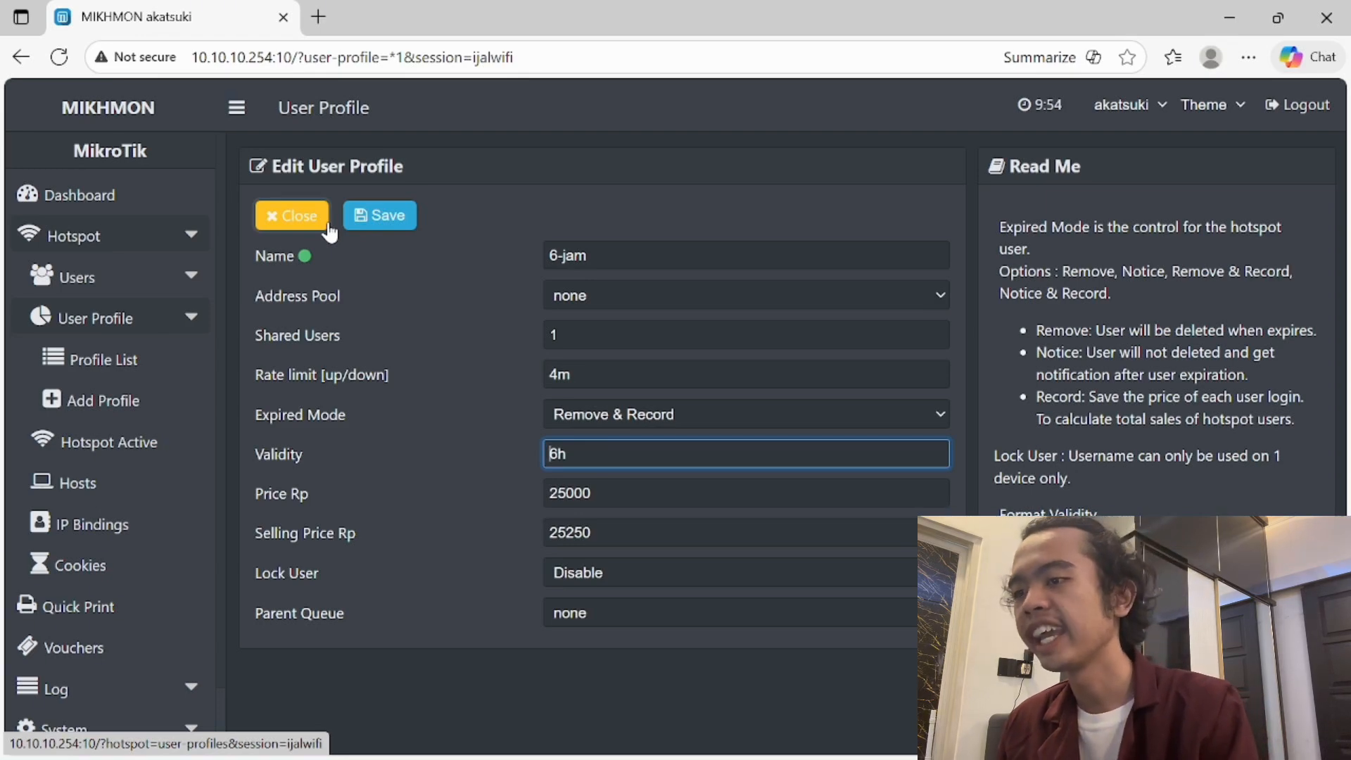
# - Open the Generate User form via Hotspot > Users > Generate
pyautogui.click(156, 287)
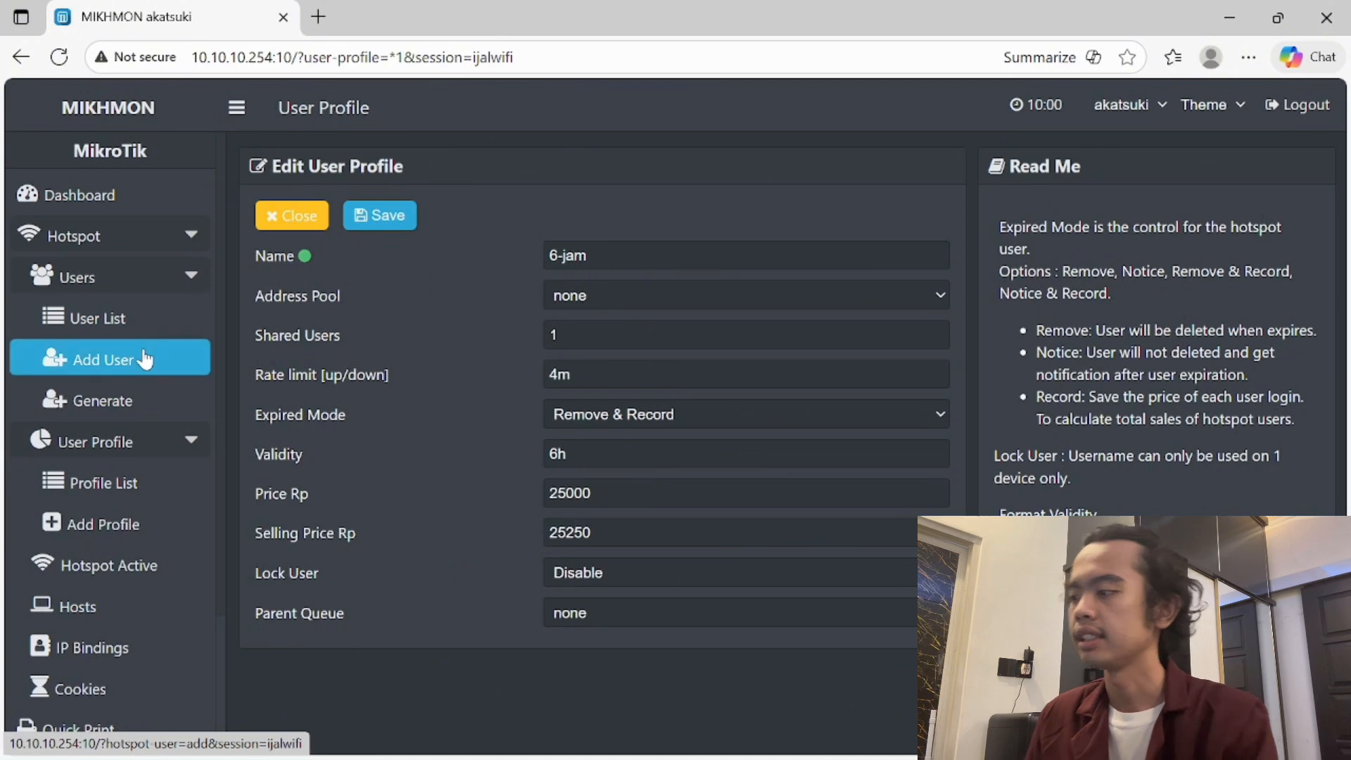
pyautogui.click(141, 400)
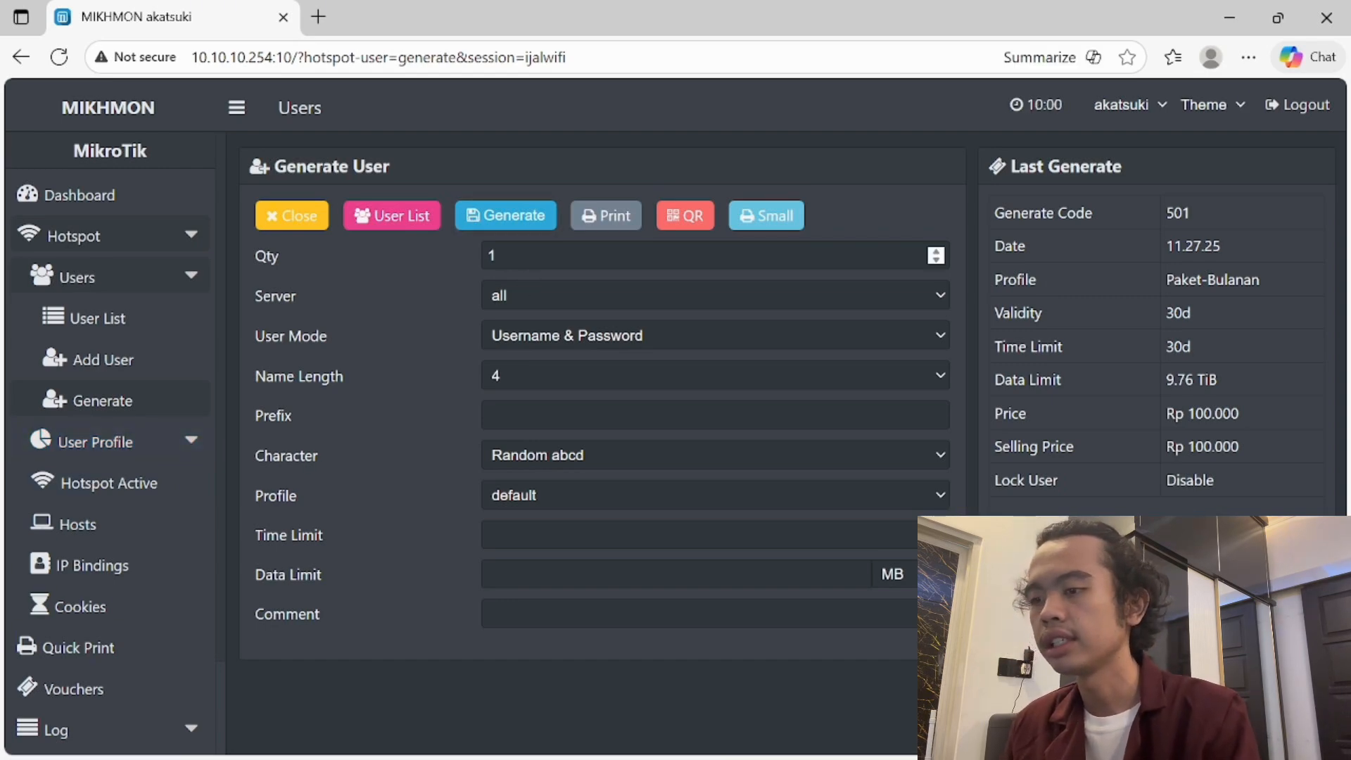
pyautogui.click(498, 256)
# - Set voucher quantity to 3 and name length to 3, keeping the server as all
pyautogui.press('BackSpace')
pyautogui.write('3')
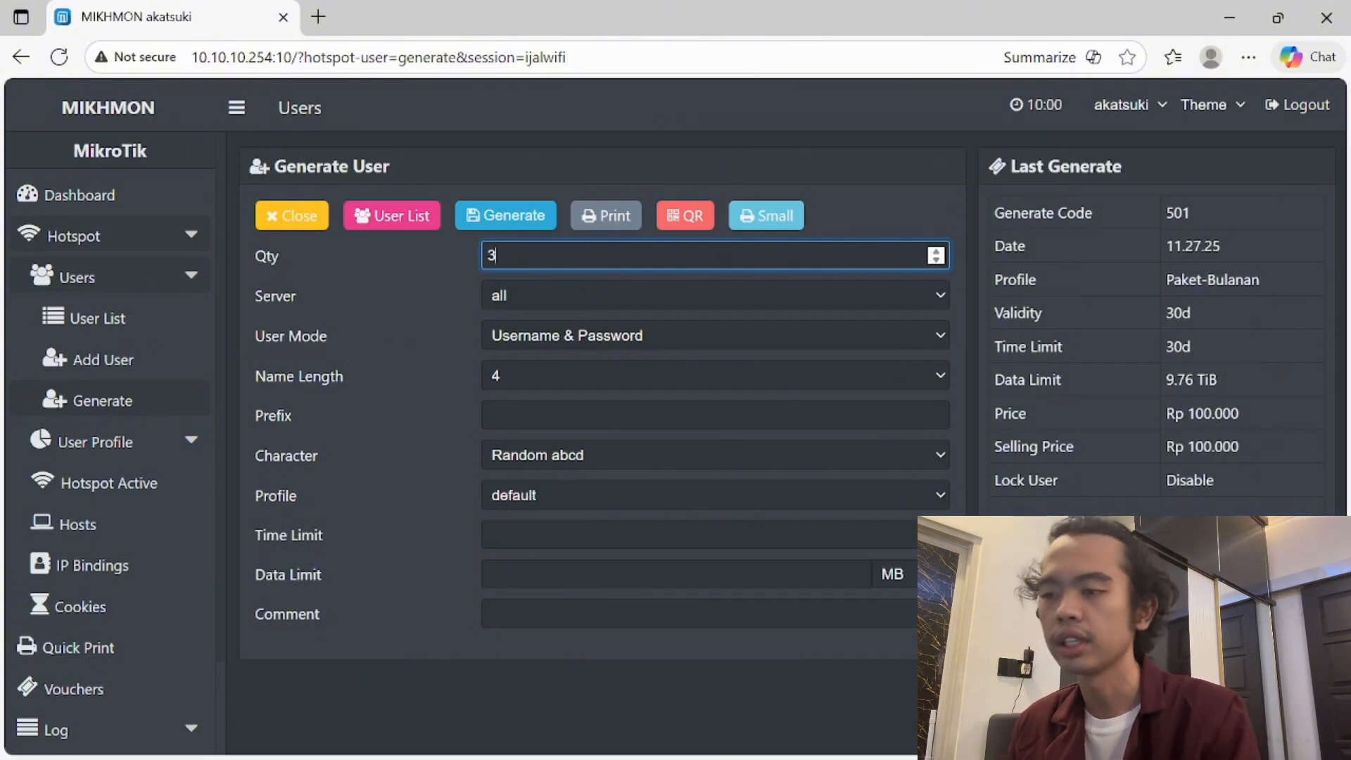
pyautogui.click(526, 294)
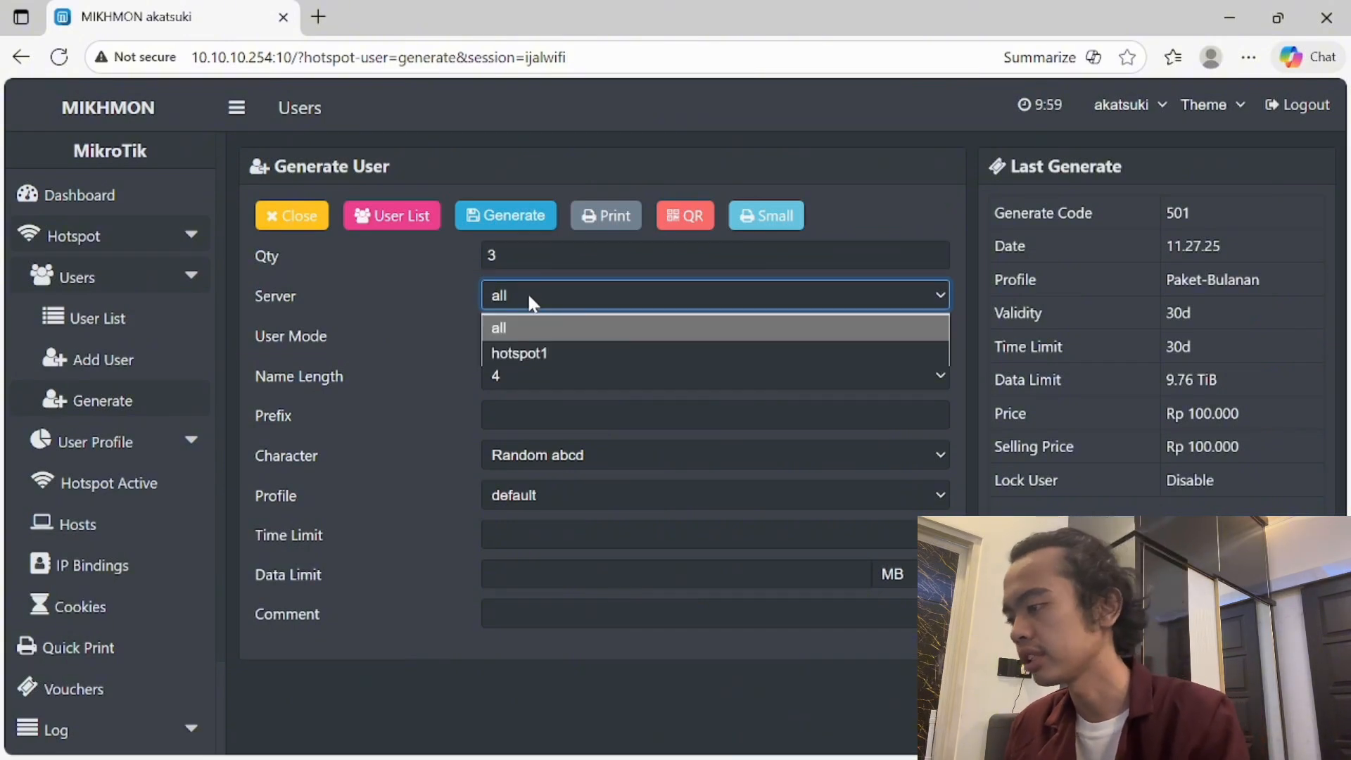
pyautogui.click(526, 294)
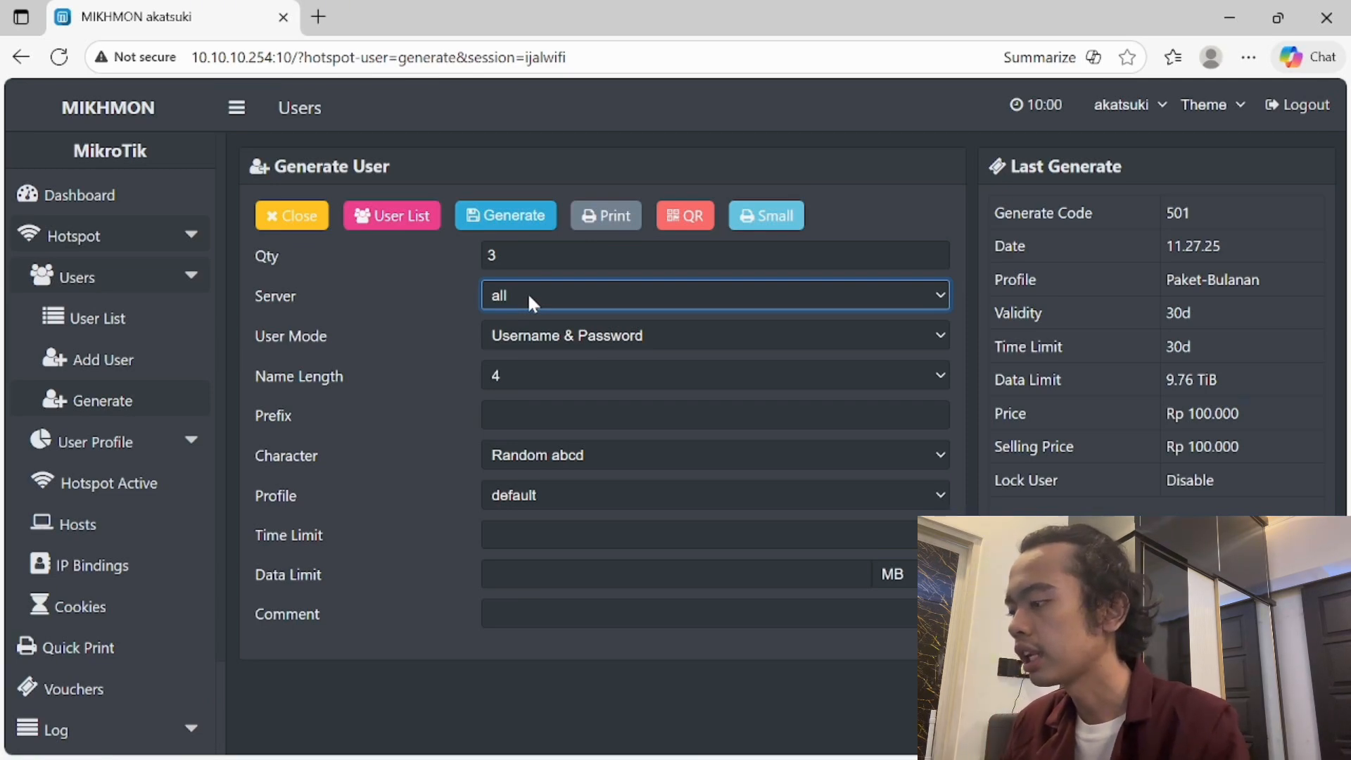
pyautogui.click(529, 302)
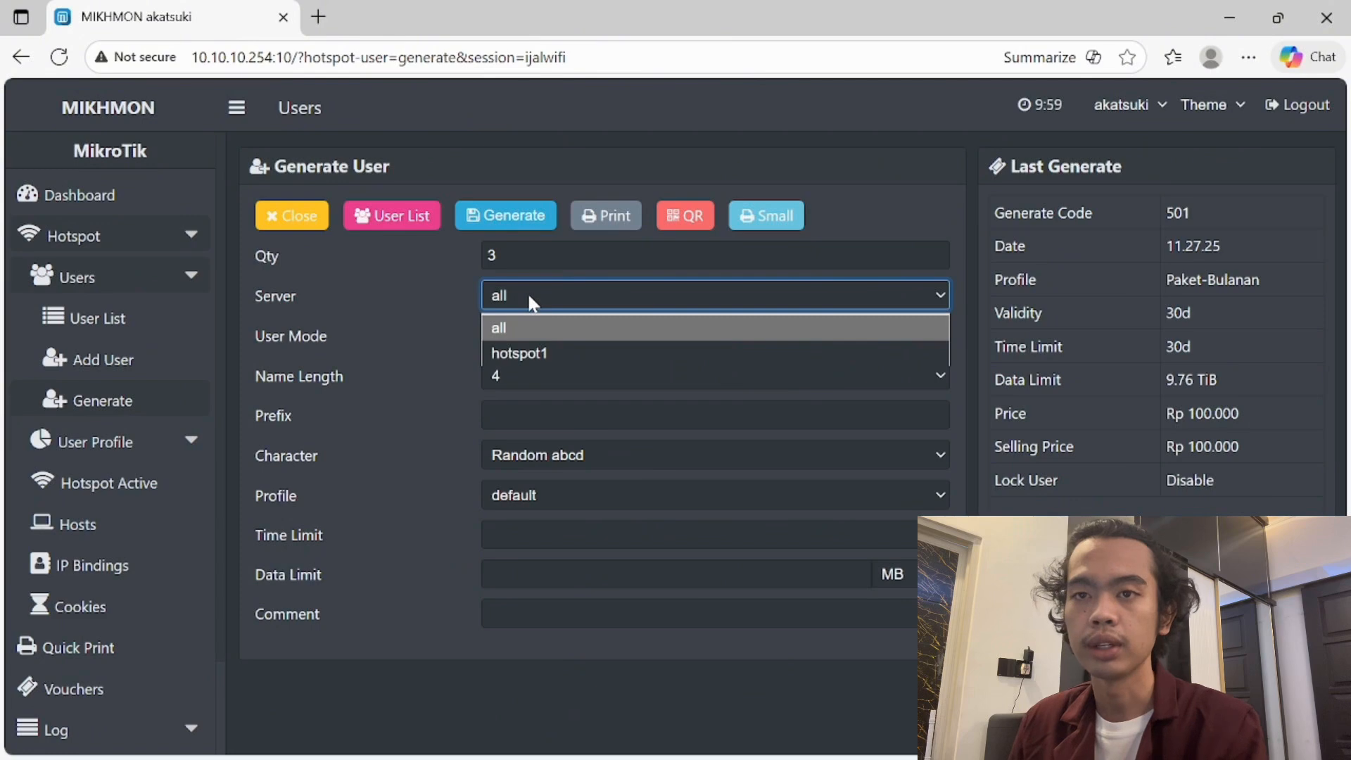
pyautogui.click(526, 292)
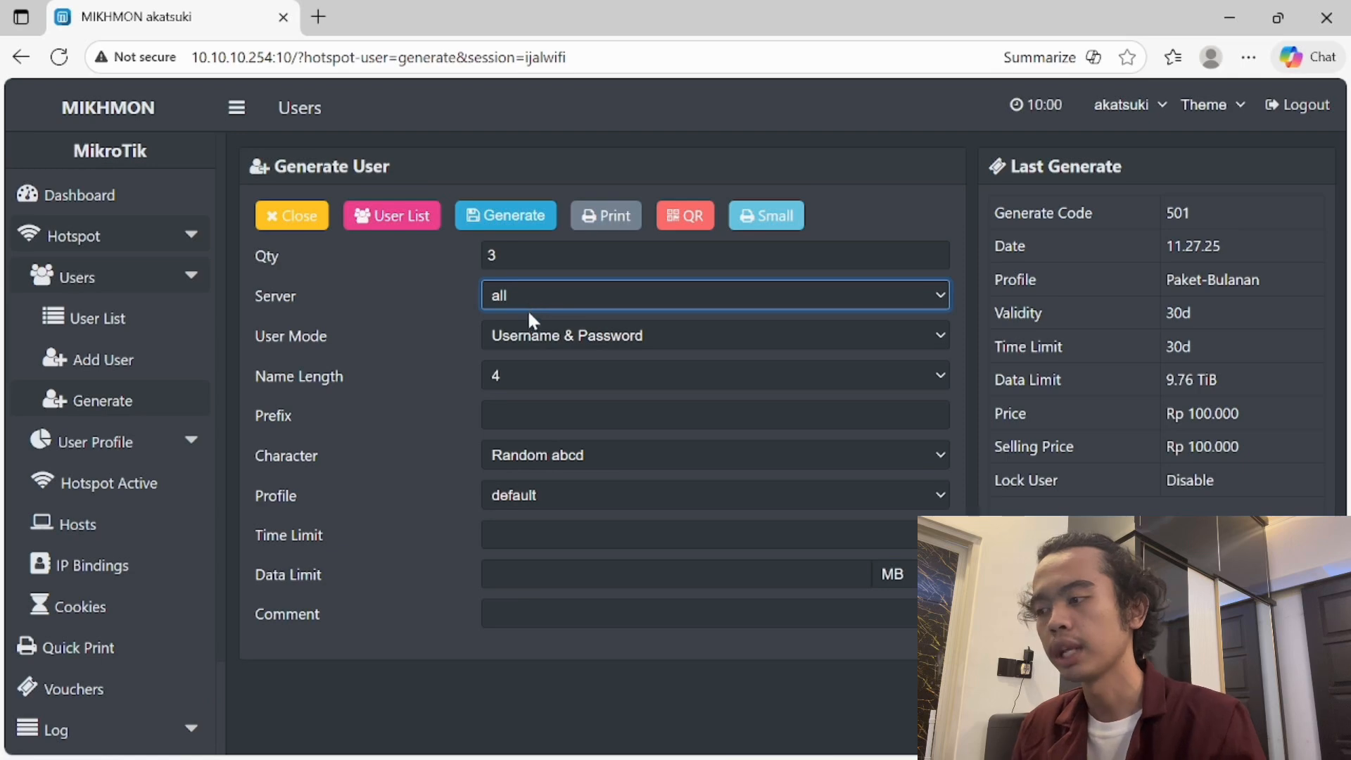
pyautogui.click(533, 373)
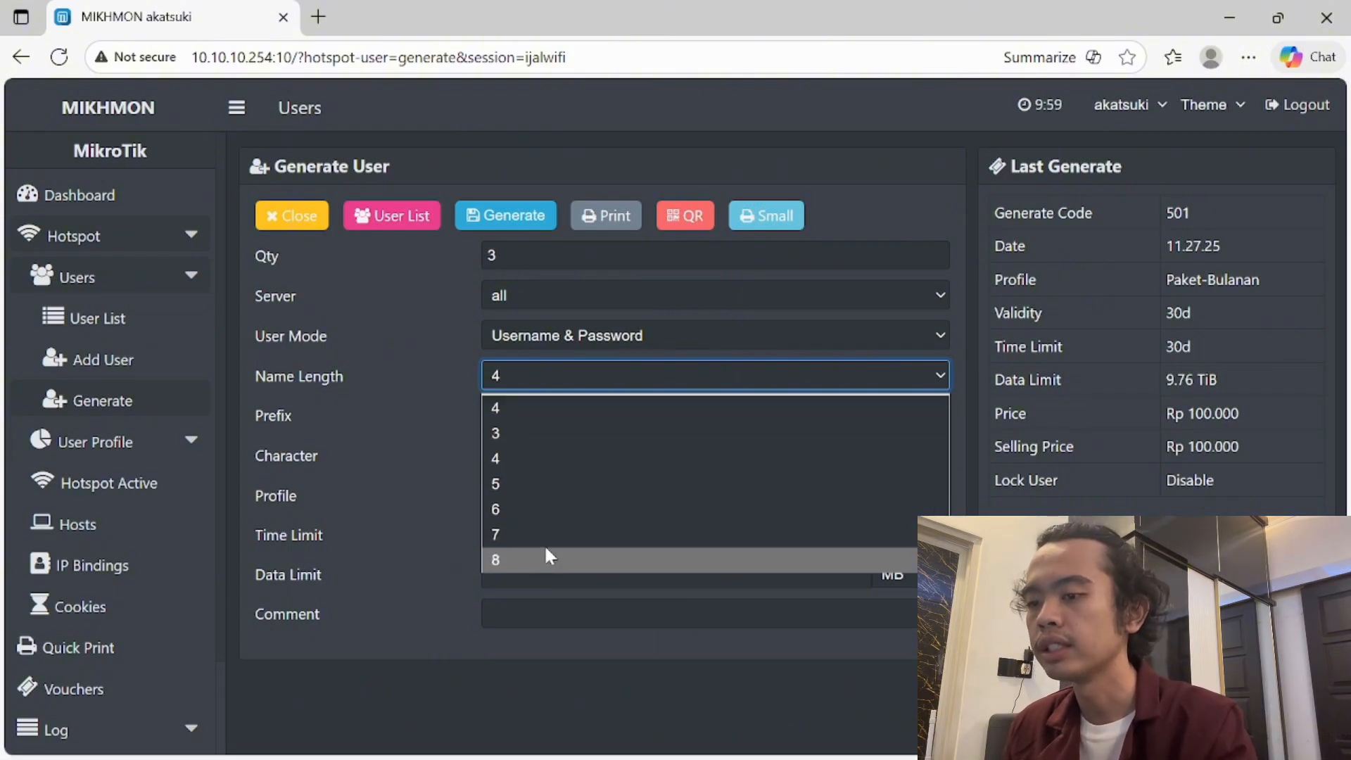
pyautogui.click(548, 433)
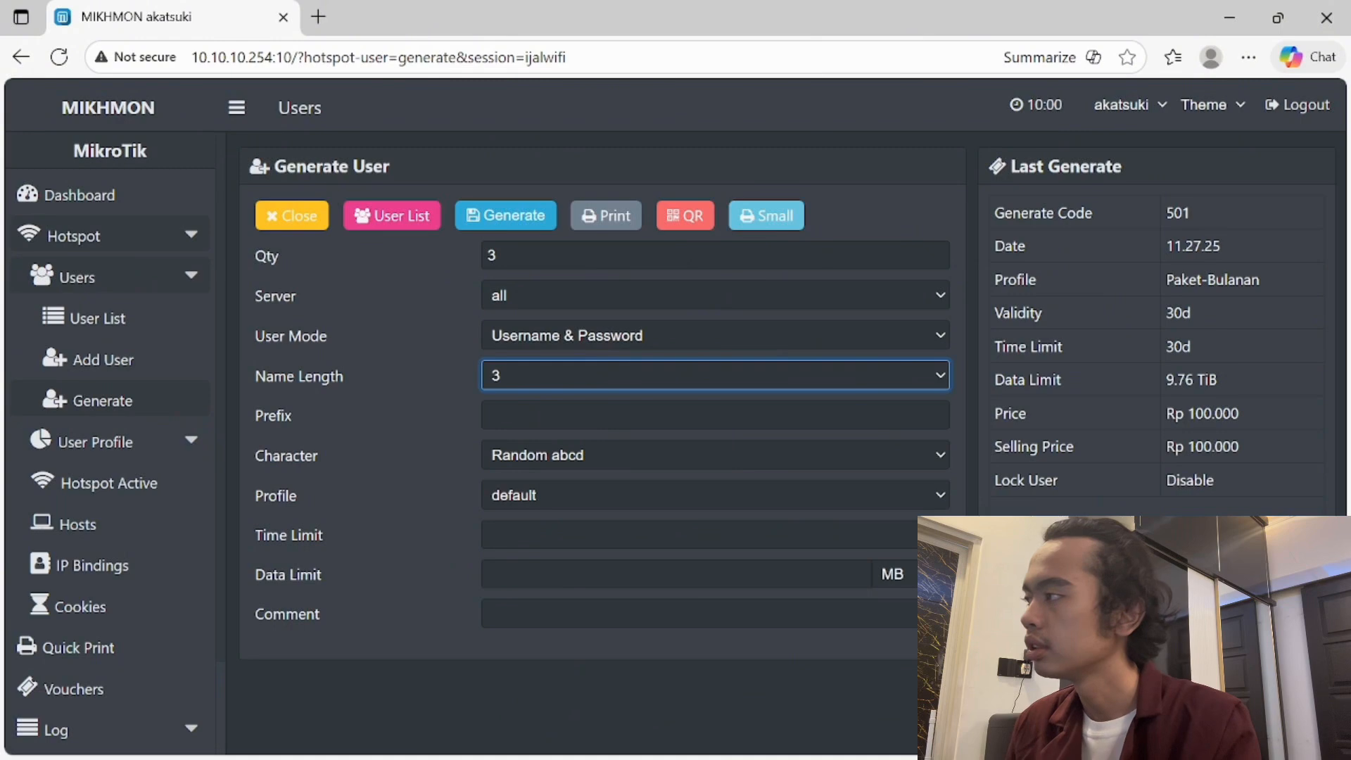
pyautogui.click(548, 416)
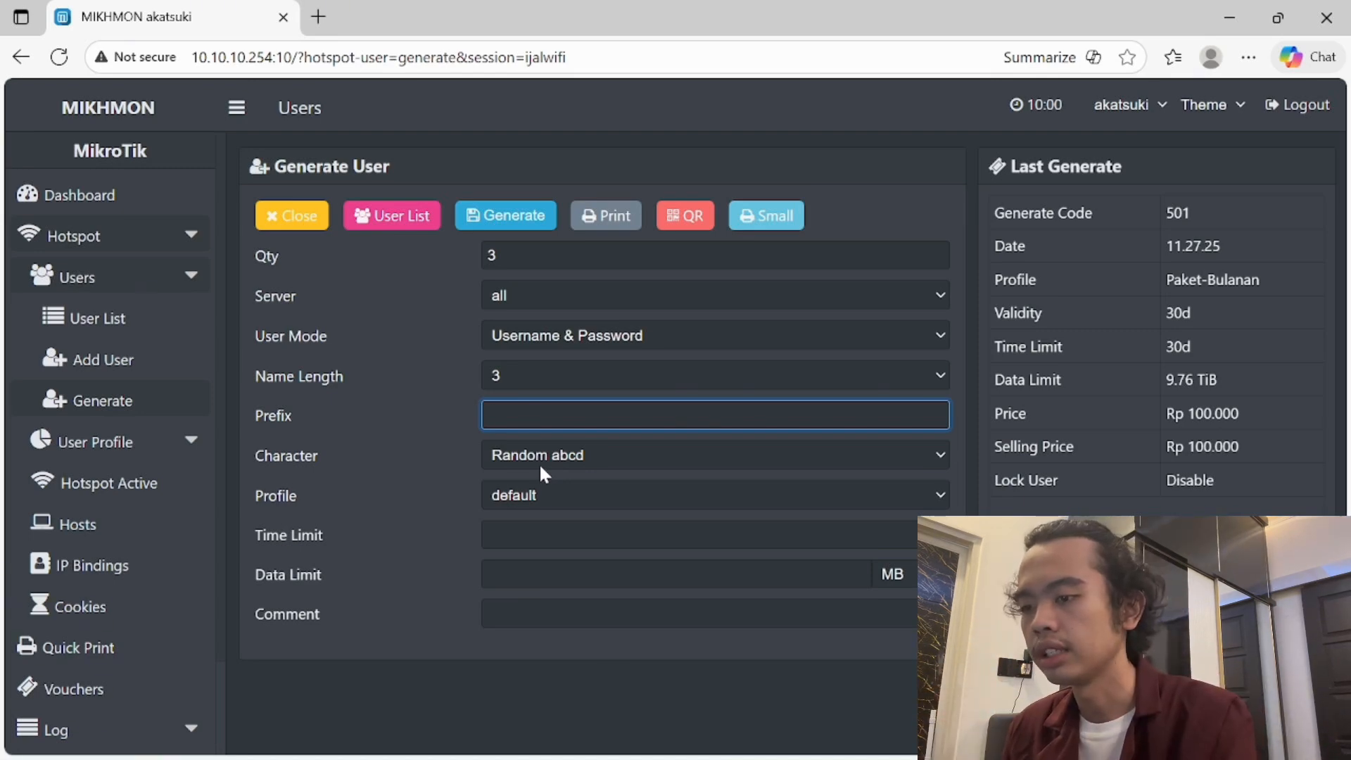
# - Choose Random 5ab2c34d name characters and the 6-jam profile for the vouchers
pyautogui.click(544, 473)
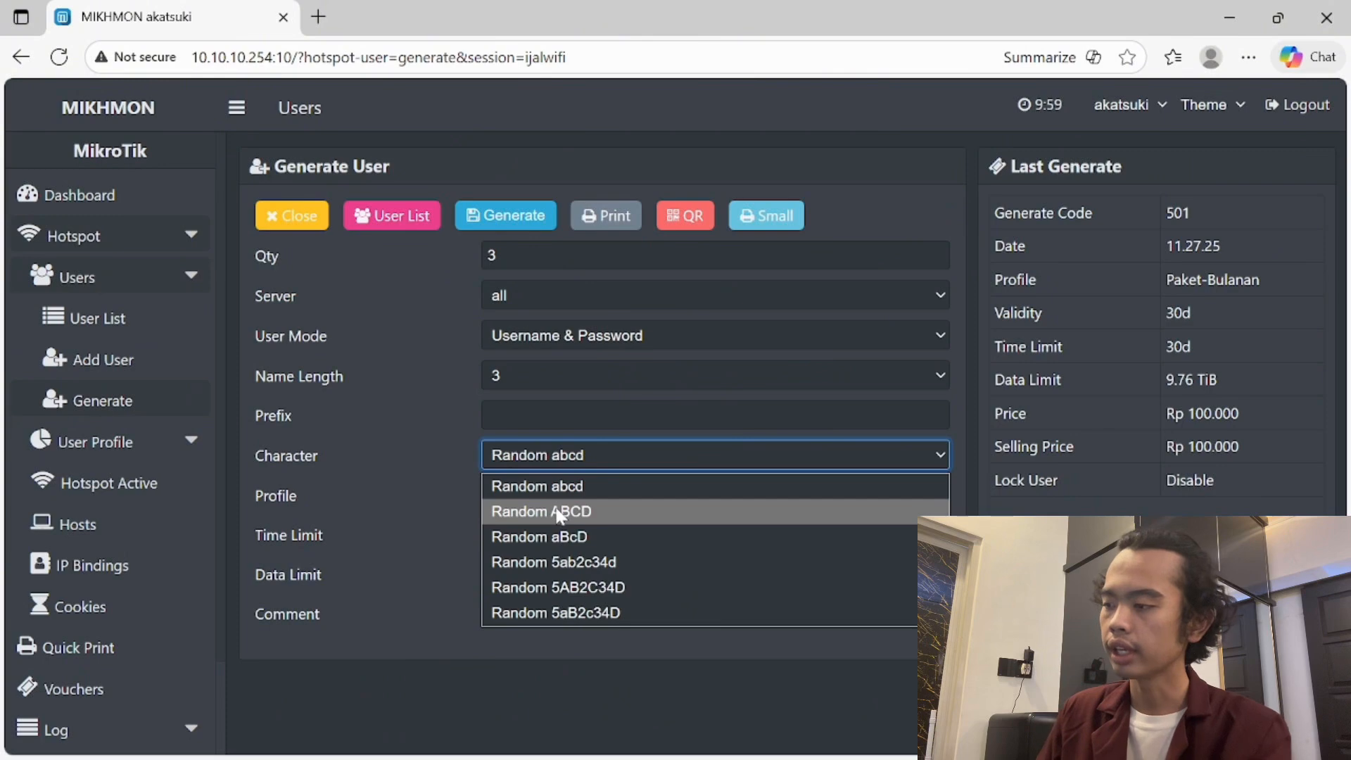
pyautogui.click(588, 561)
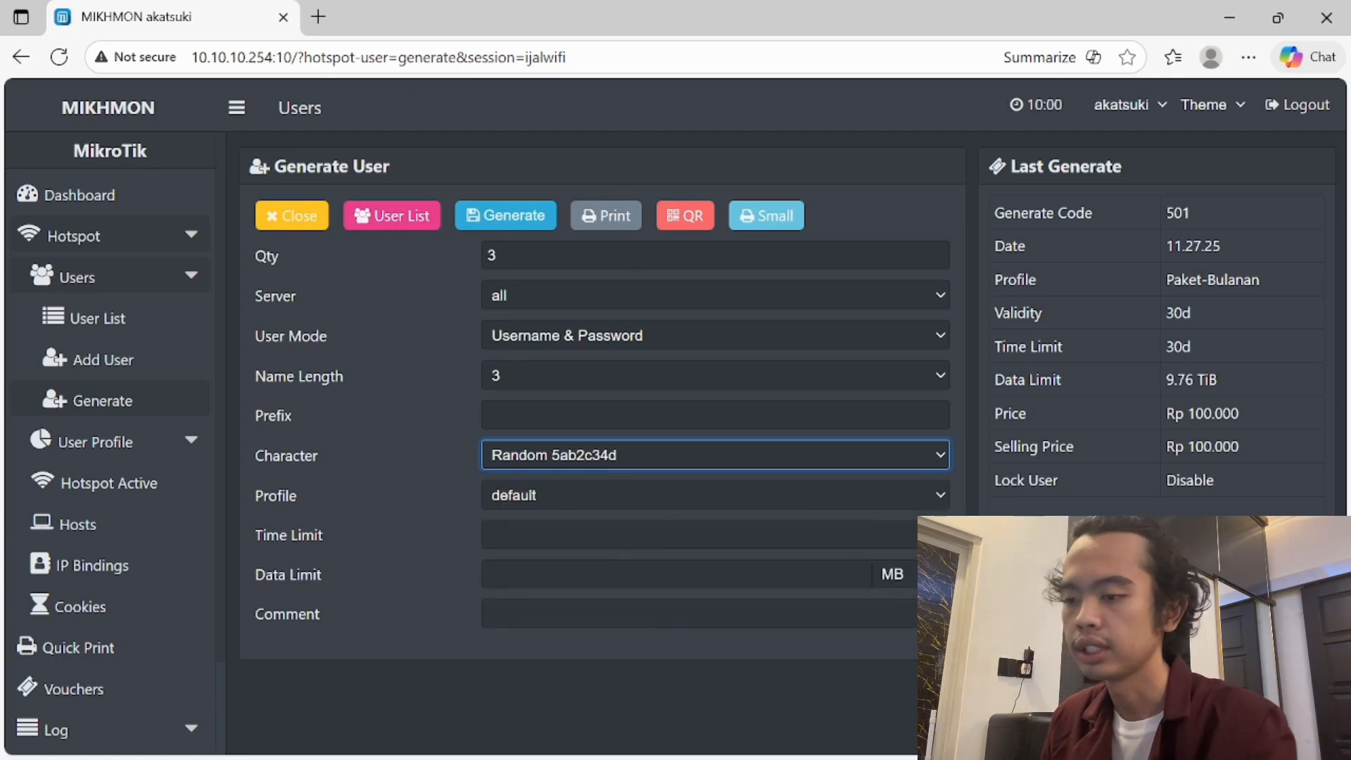
pyautogui.click(590, 497)
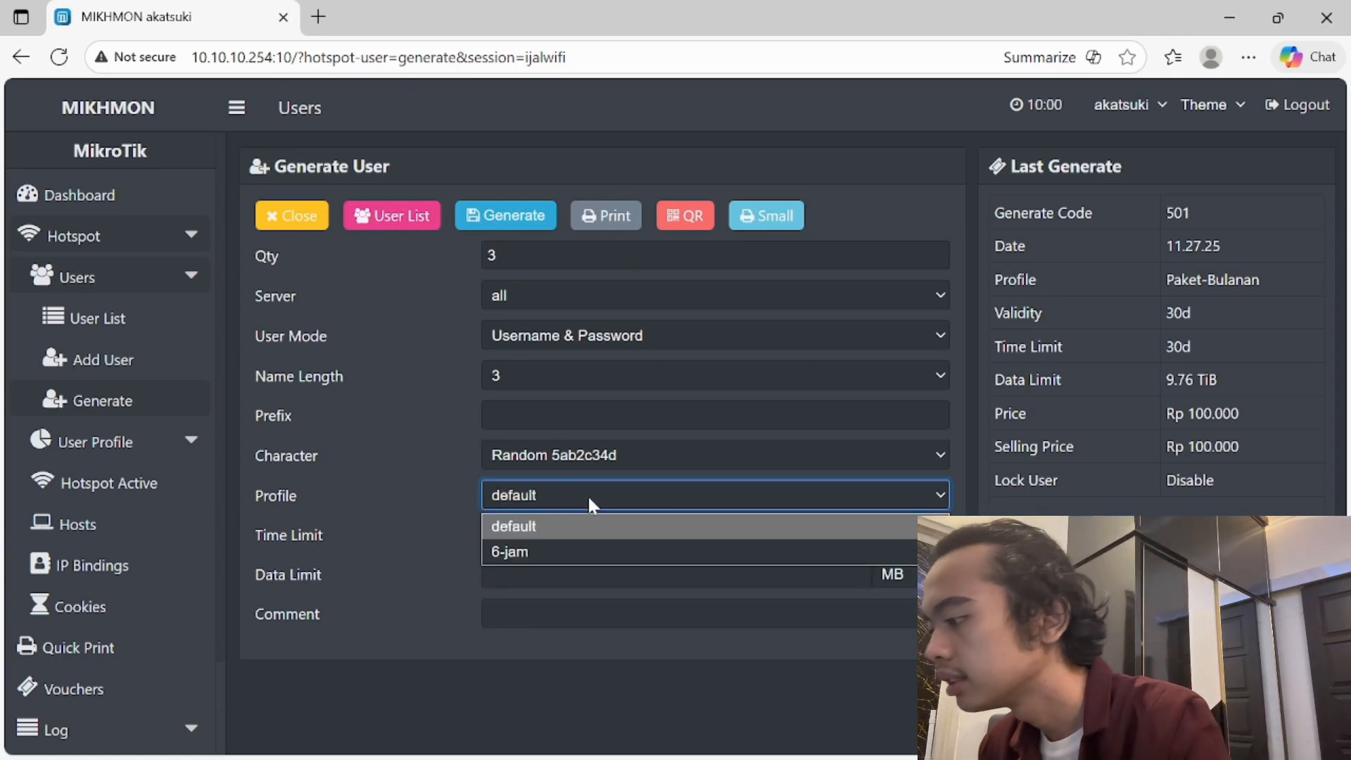
pyautogui.click(573, 547)
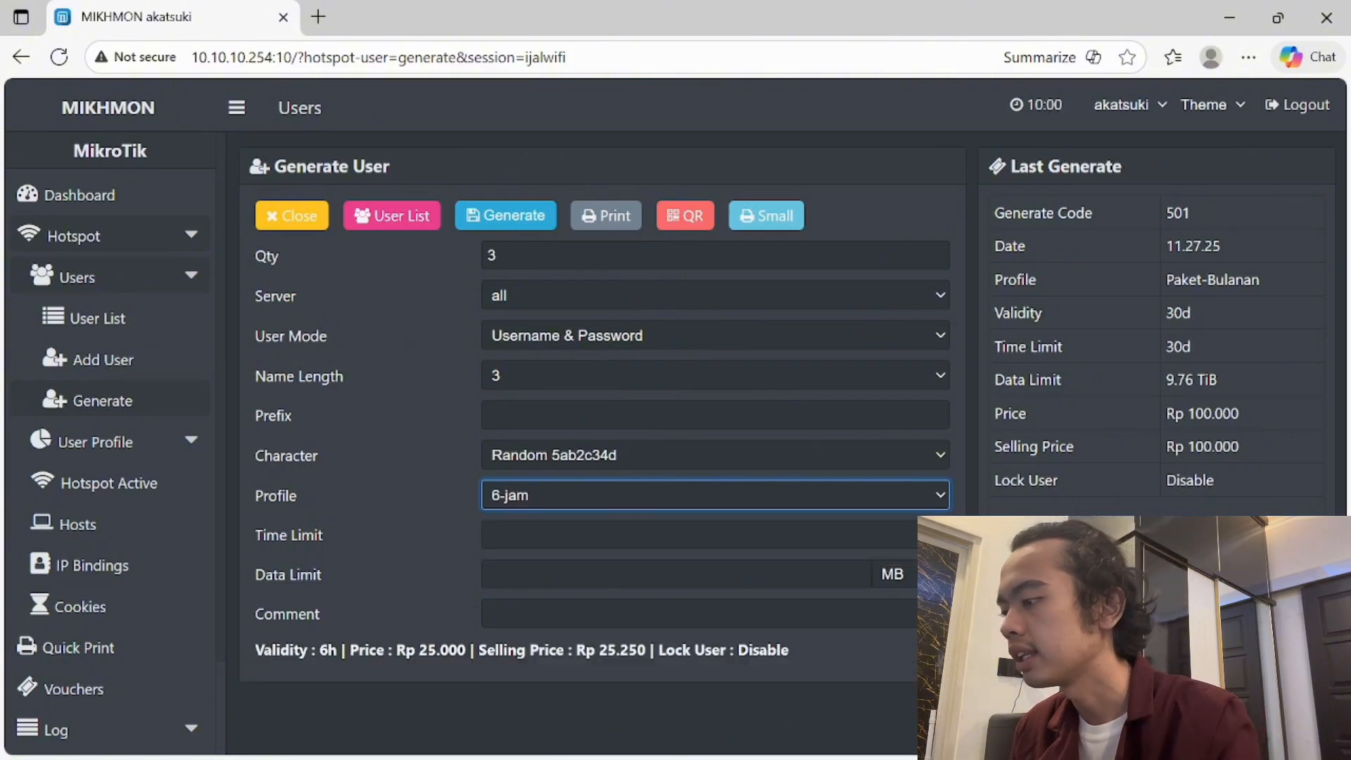
# - Set a 6h time limit and 4 GB data limit, then generate the three vouchers
pyautogui.click(573, 536)
pyautogui.write('6h')
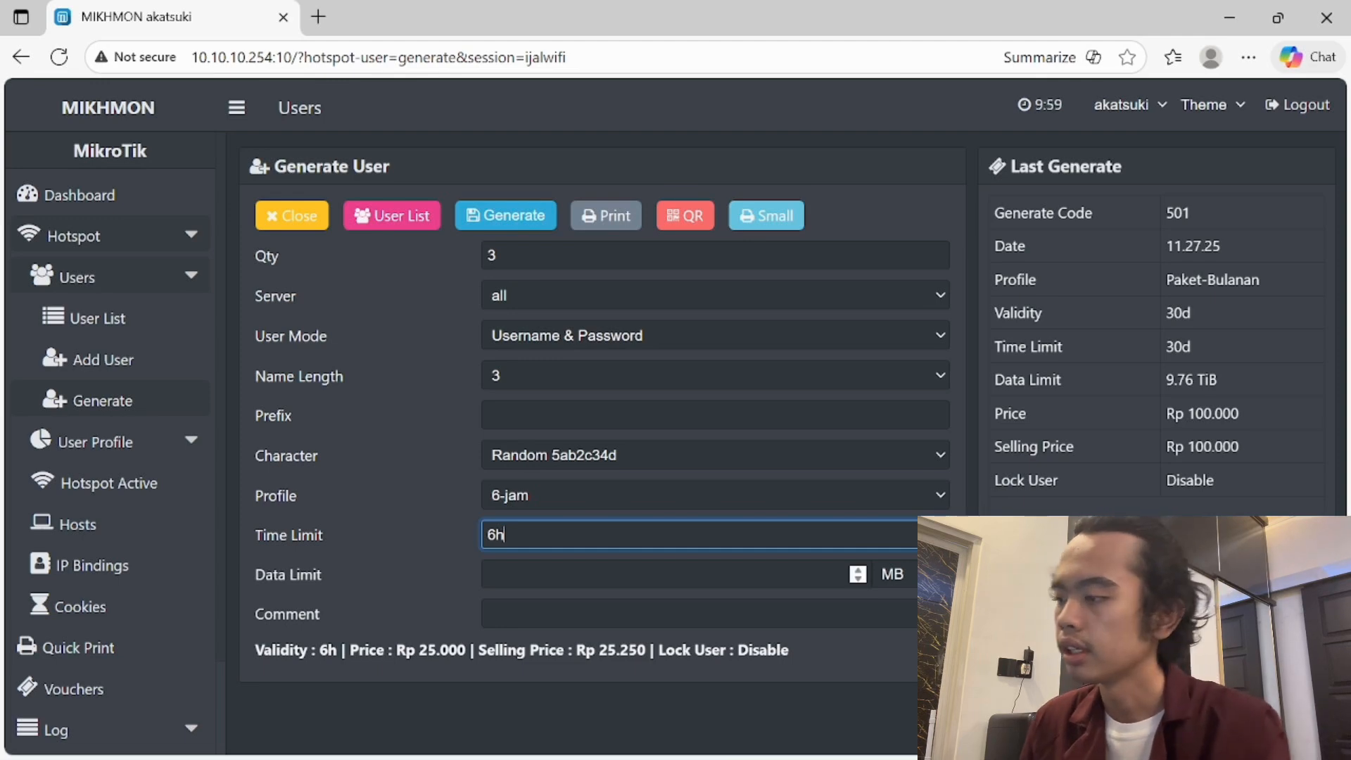
pyautogui.press('Tab')
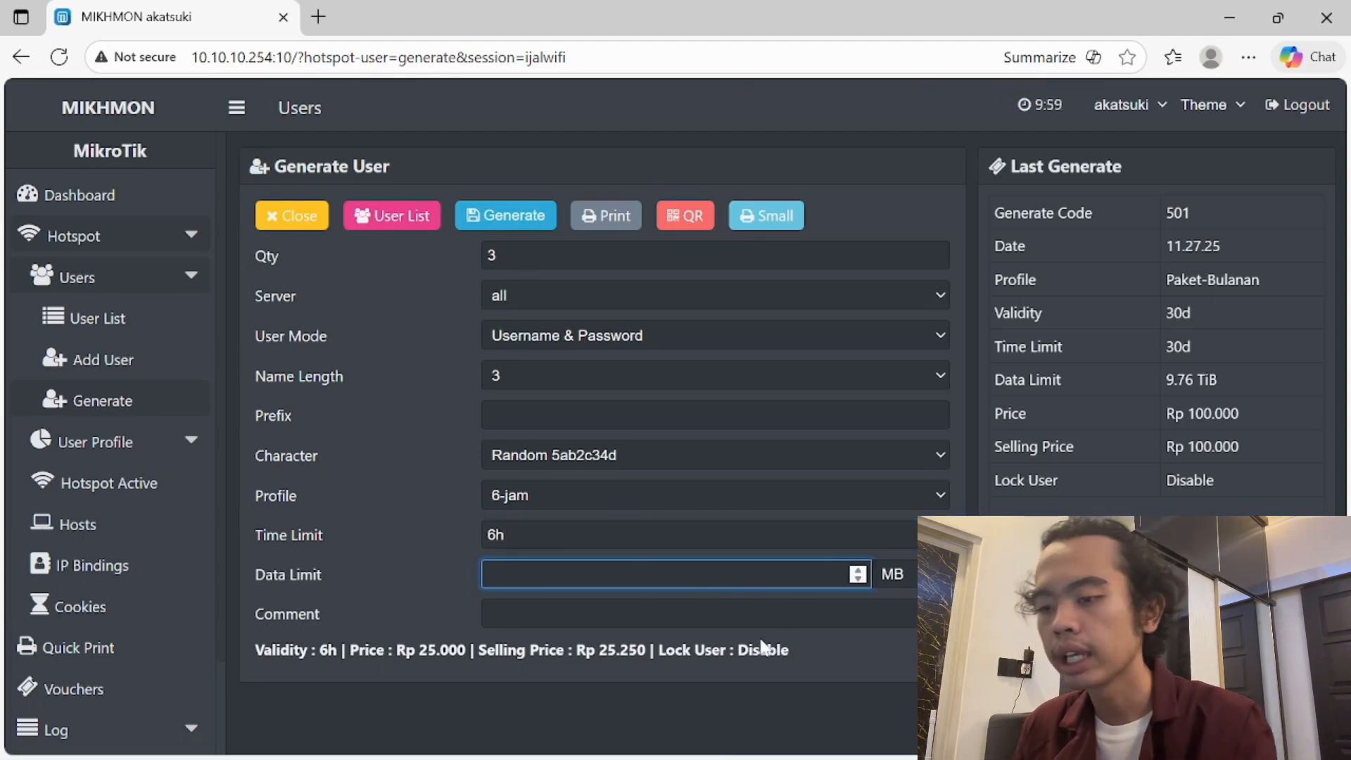
pyautogui.write('4')
pyautogui.click(903, 586)
pyautogui.click(893, 627)
pyautogui.press('Tab')
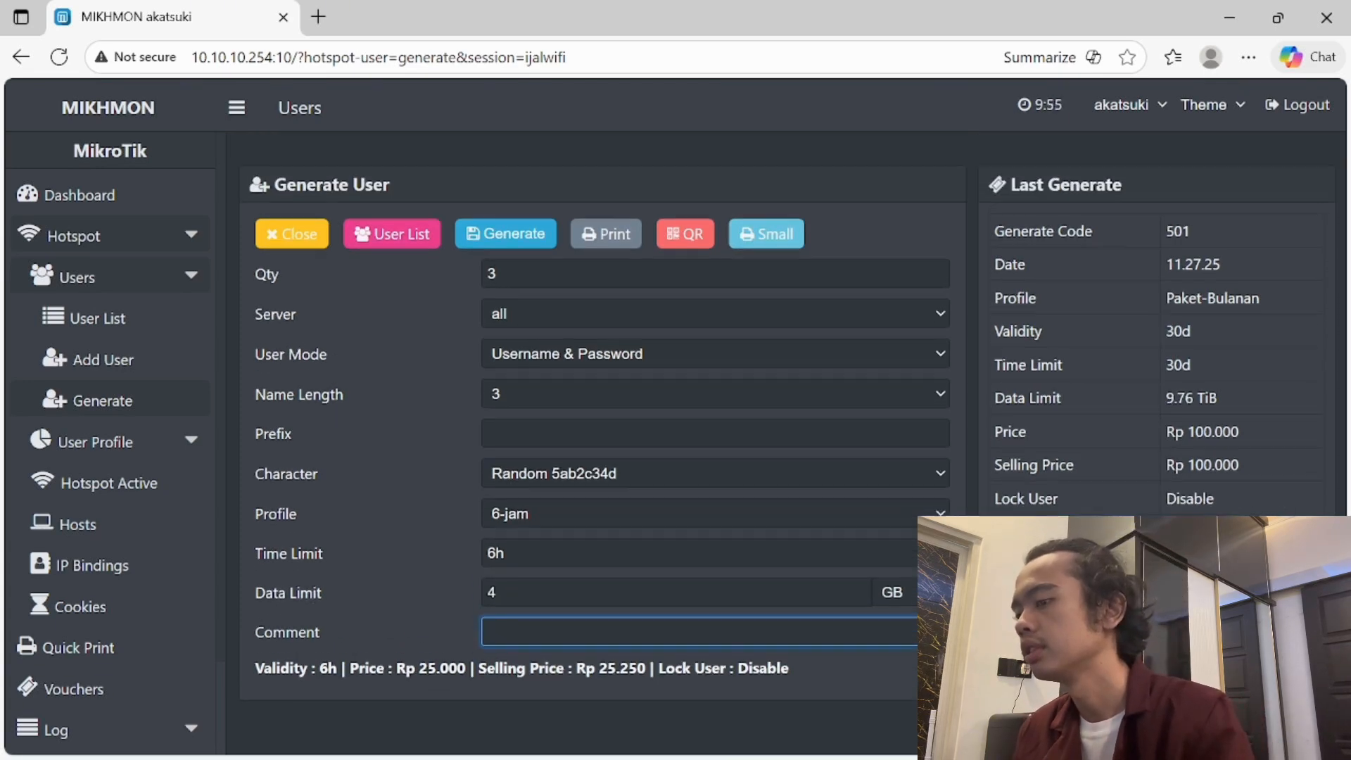
pyautogui.click(526, 221)
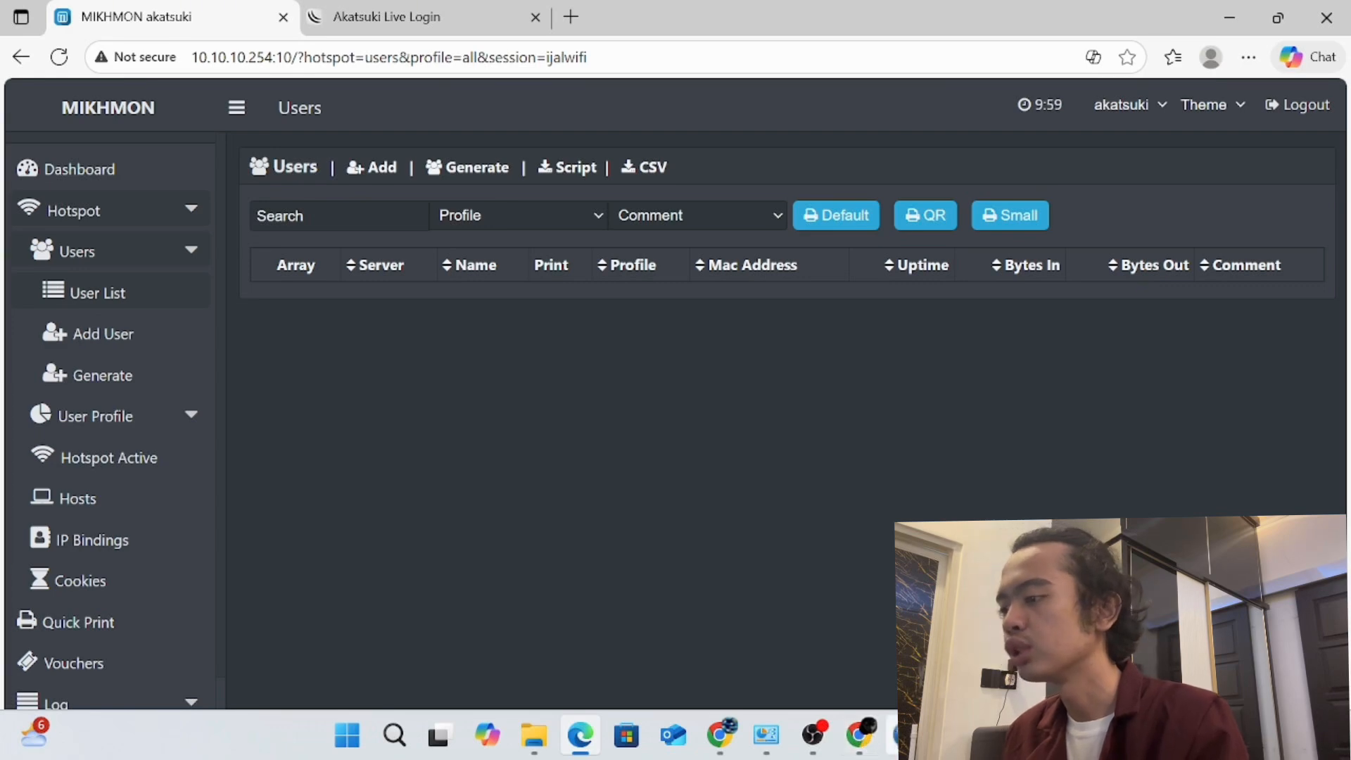
# - Bring WinBox forward and deselect the row to view the three new 6-jam users
pyautogui.moveTo(906, 734)
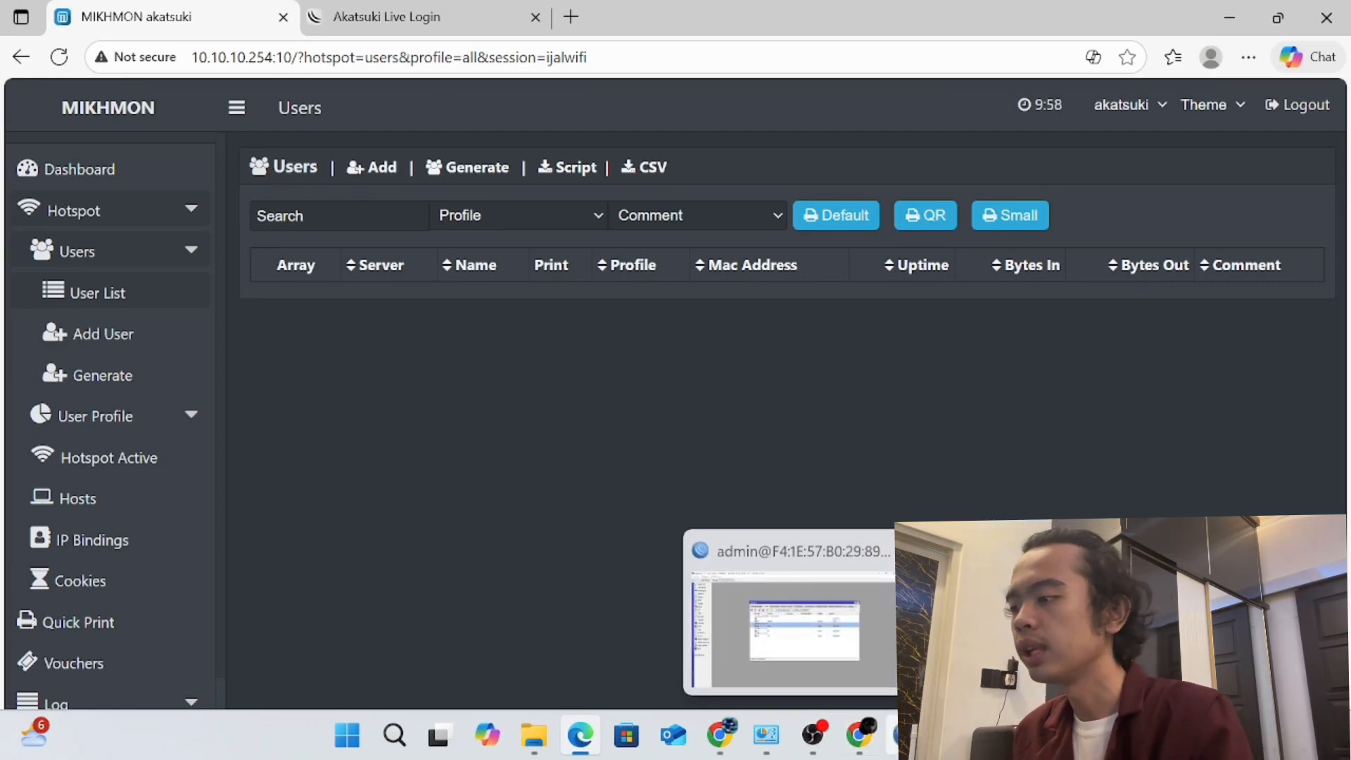
pyautogui.click(884, 657)
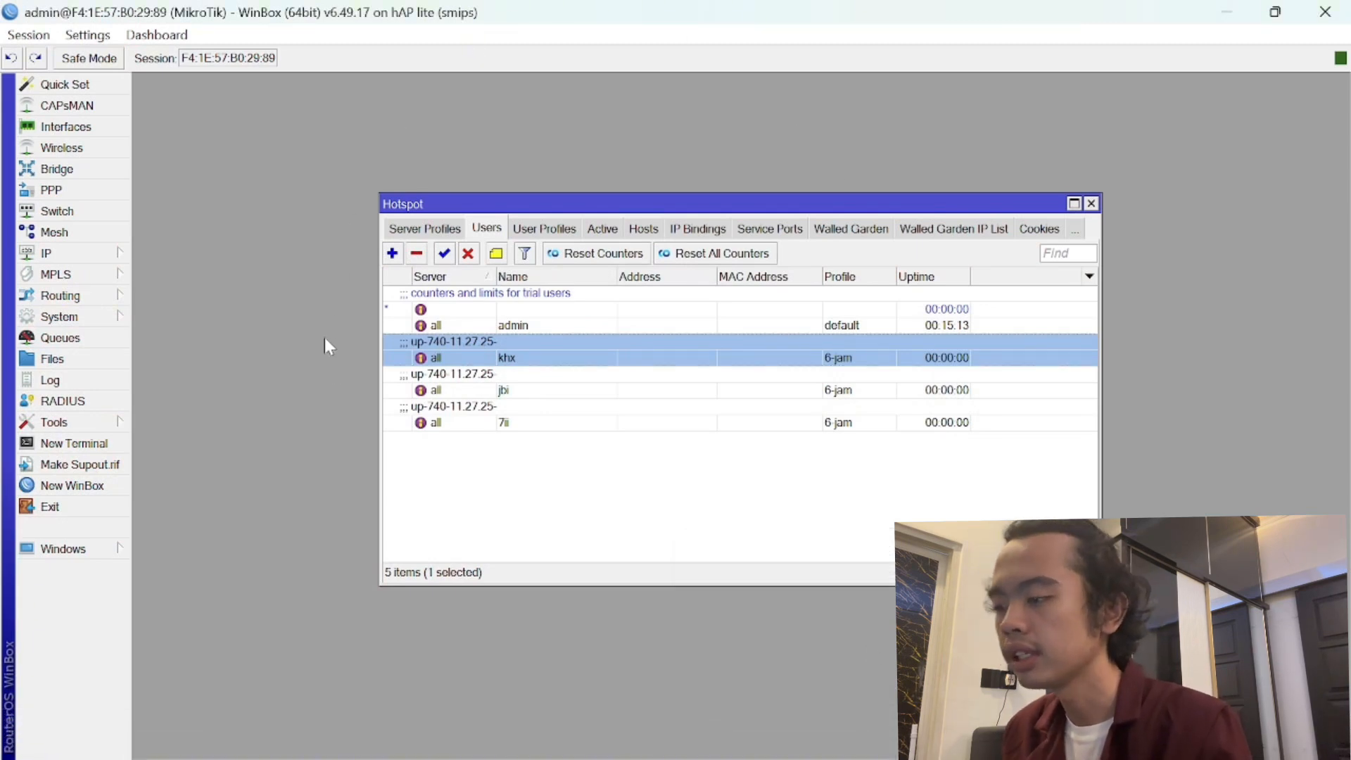
pyautogui.click(608, 507)
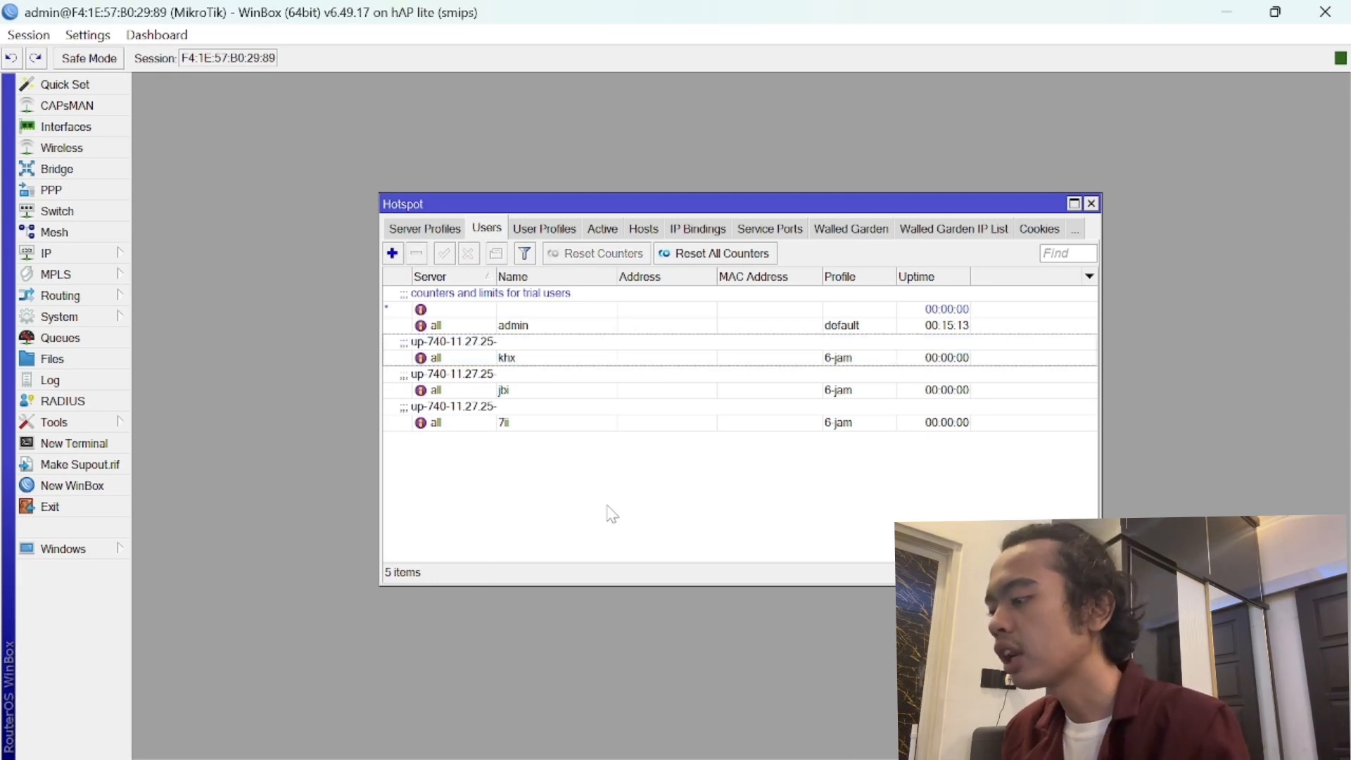